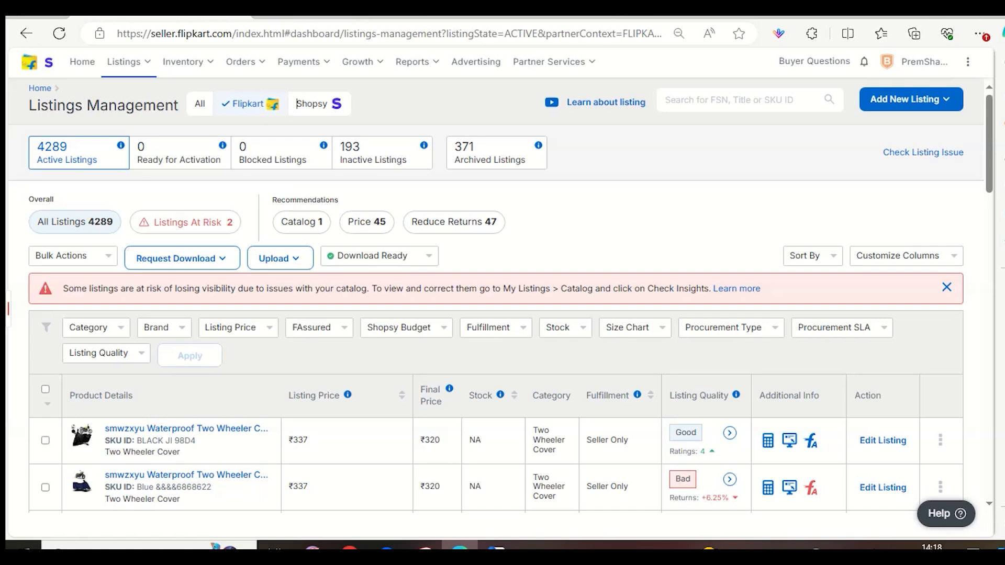
# Open the Flipkart shopping site in a new browser tab through a web search for Flipkart.
pyautogui.click(612, 17)
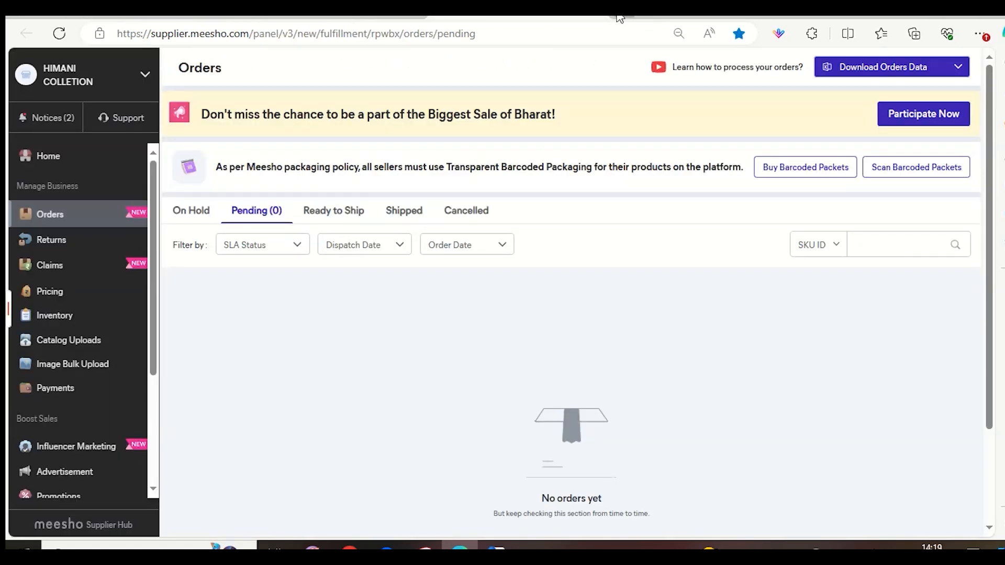
pyautogui.click(618, 16)
pyautogui.click(319, 265)
pyautogui.write('filkp')
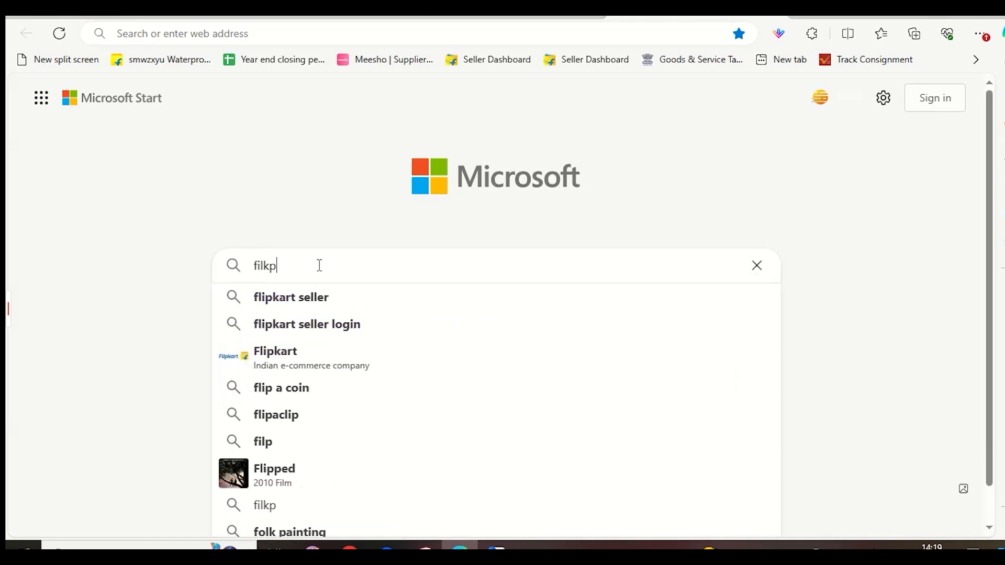
pyautogui.press('BackSpace')
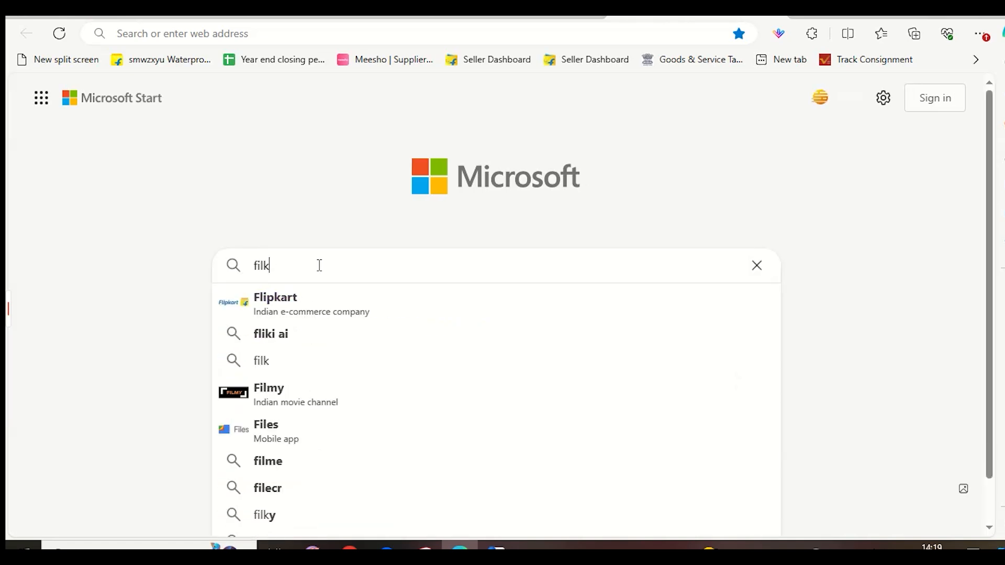
pyautogui.click(321, 298)
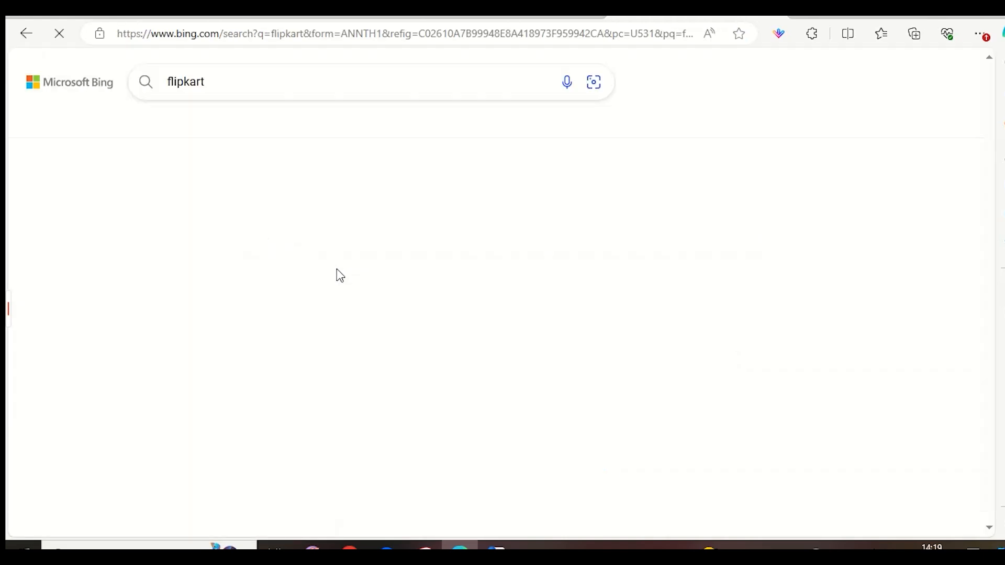
pyautogui.click(161, 215)
pyautogui.click(699, 17)
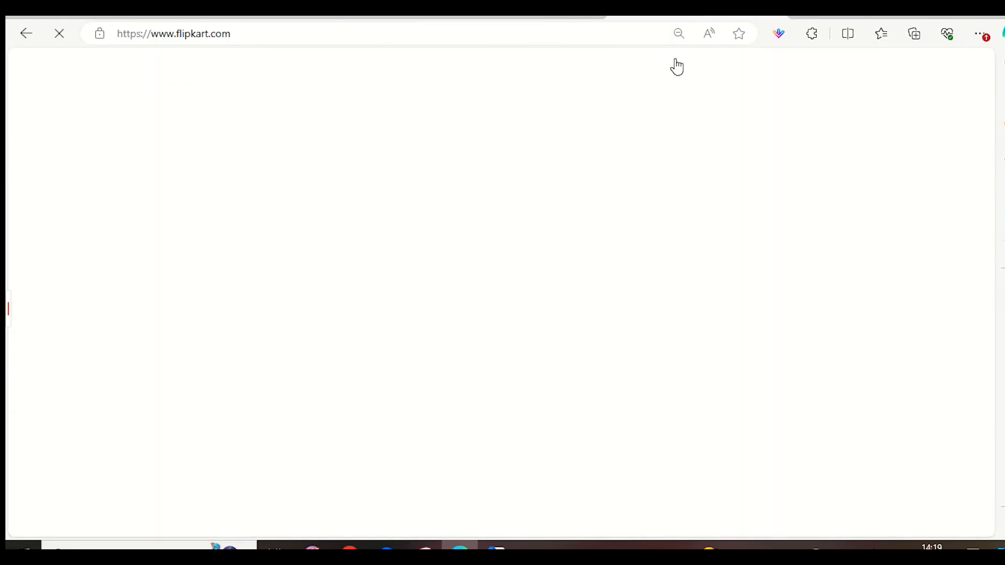
pyautogui.moveTo(677, 66)
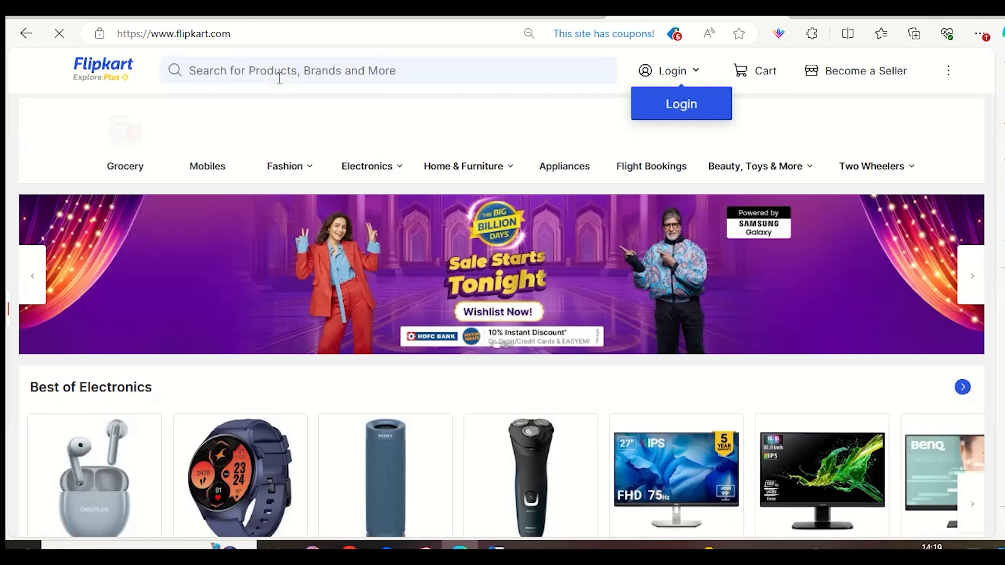
# Search the store for "bike cover".
pyautogui.click(285, 73)
pyautogui.write('bike cover')
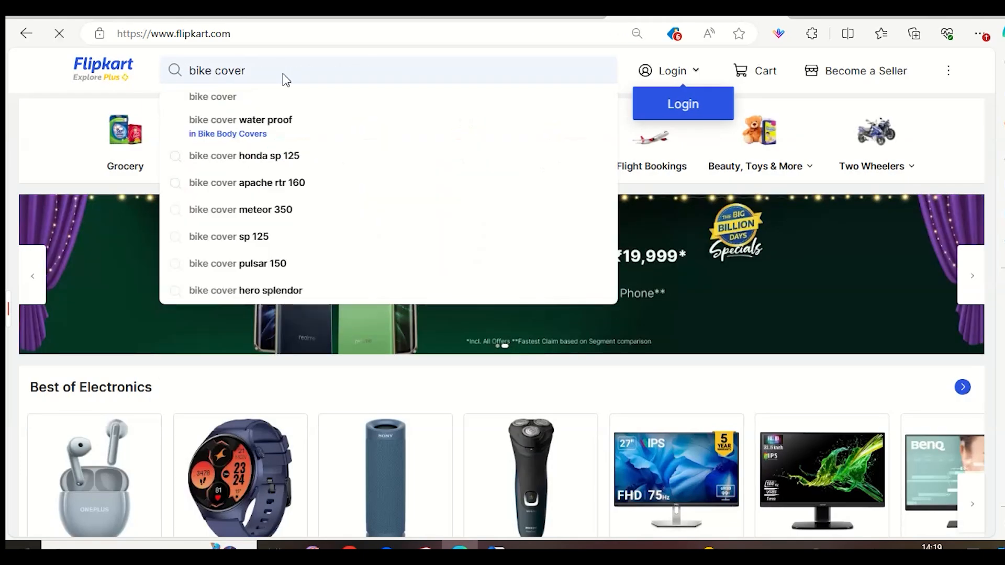
pyautogui.press('Return')
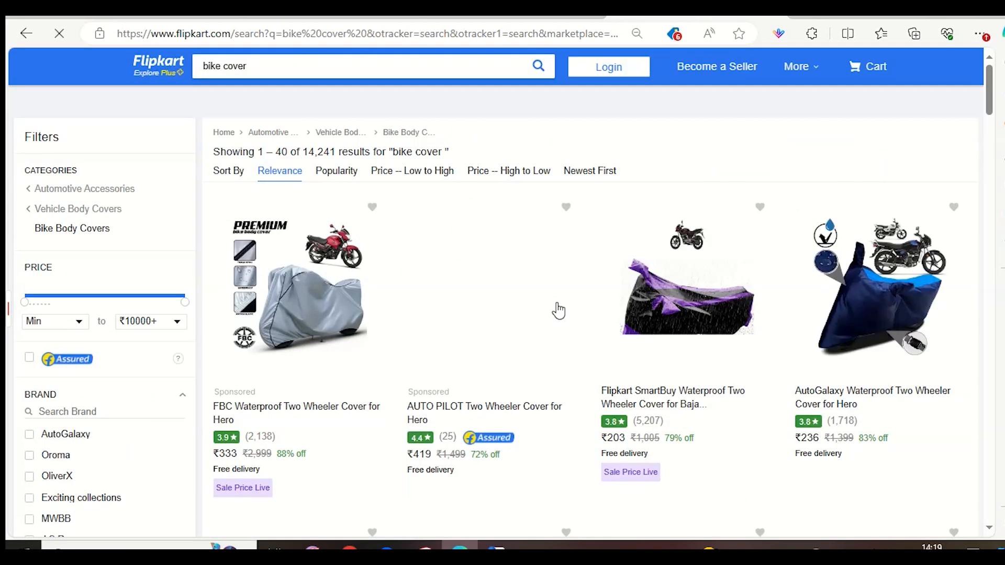
# Look through the first page of bike cover results, comparing the products, prices and ratings.
pyautogui.scroll(-5, 558, 309)
pyautogui.scroll(-10, 578, 337)
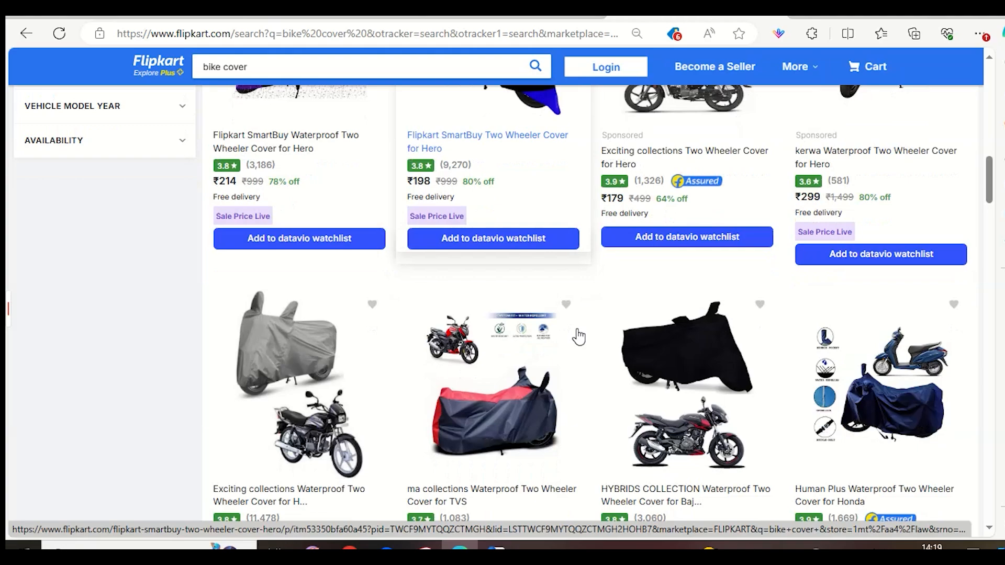
pyautogui.scroll(10, 579, 336)
pyautogui.scroll(-7, 607, 346)
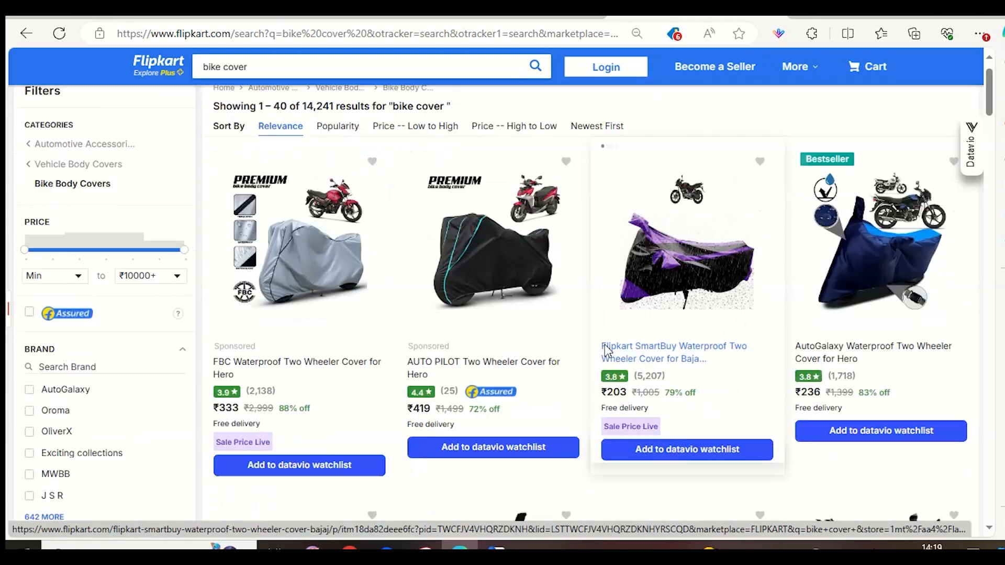
pyautogui.scroll(-15, 611, 349)
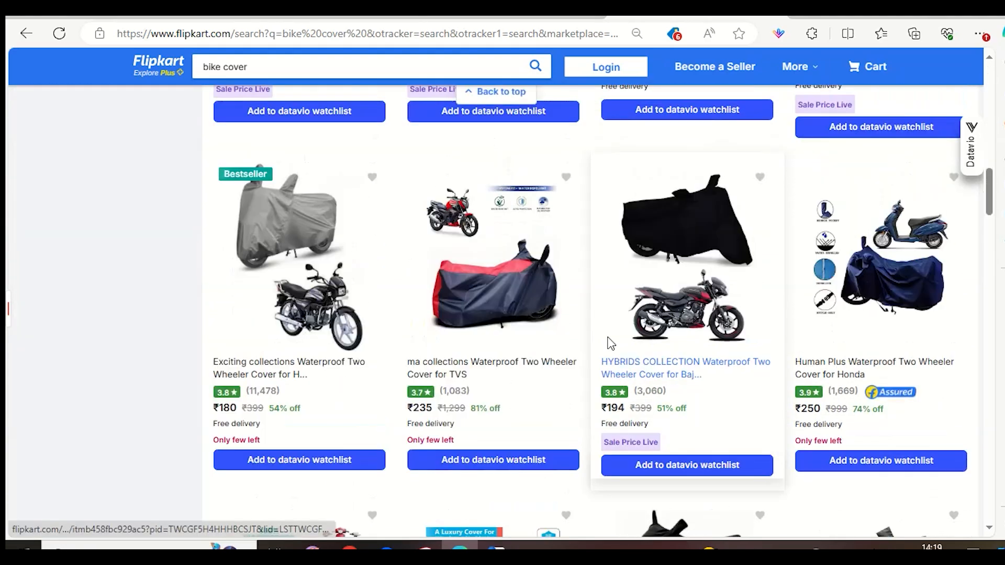
pyautogui.scroll(-10, 619, 353)
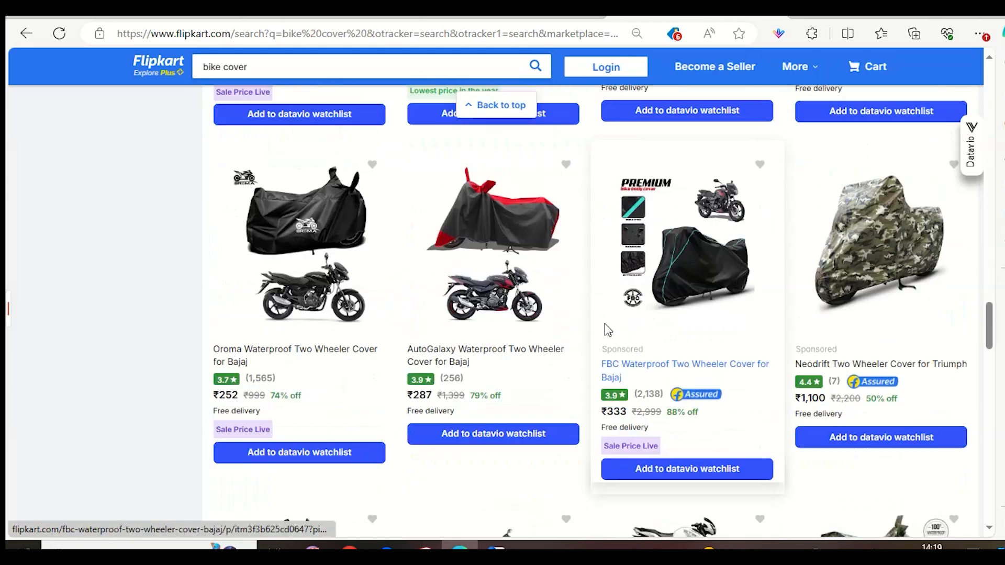
pyautogui.scroll(-10, 607, 329)
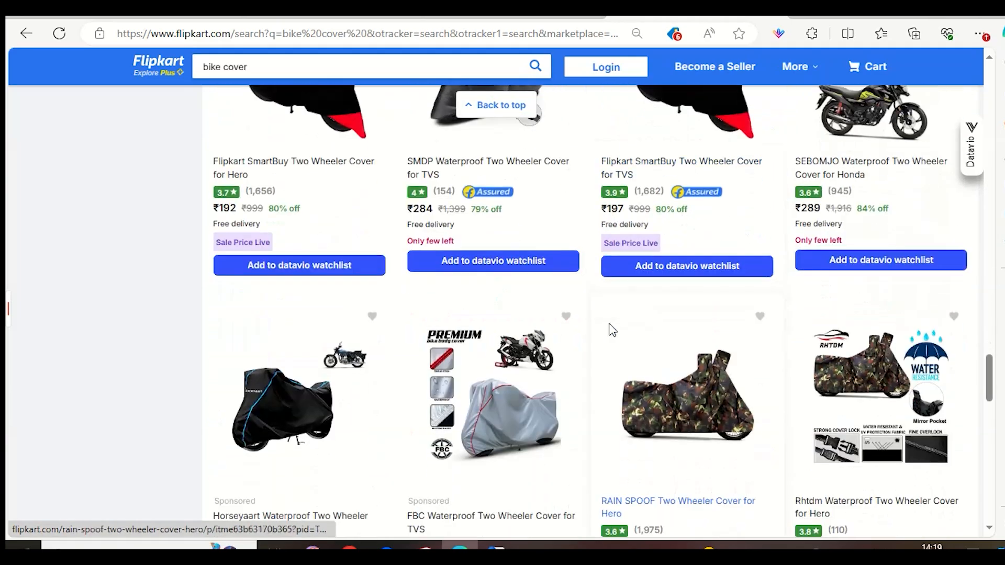
pyautogui.scroll(10, 575, 322)
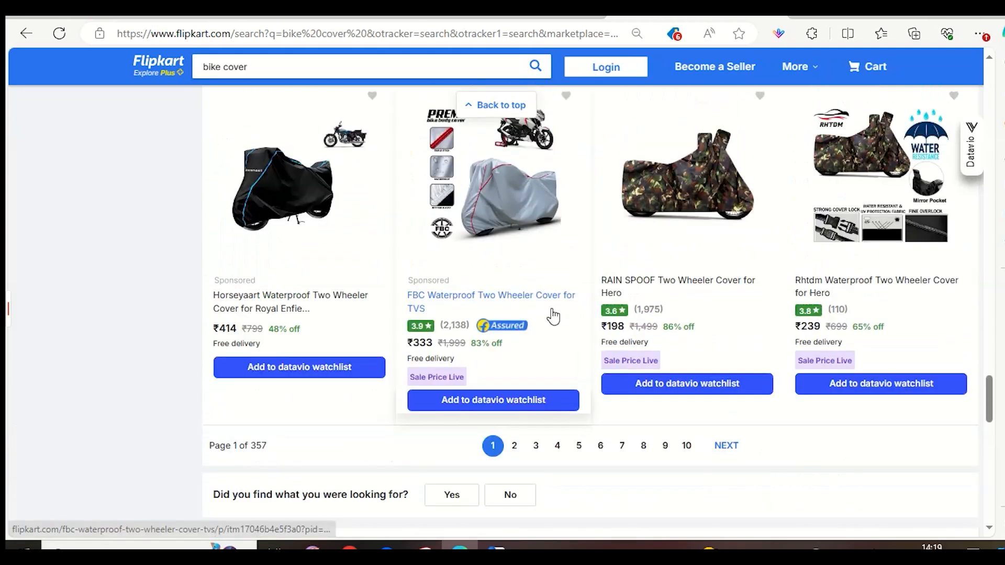
pyautogui.scroll(2, 562, 325)
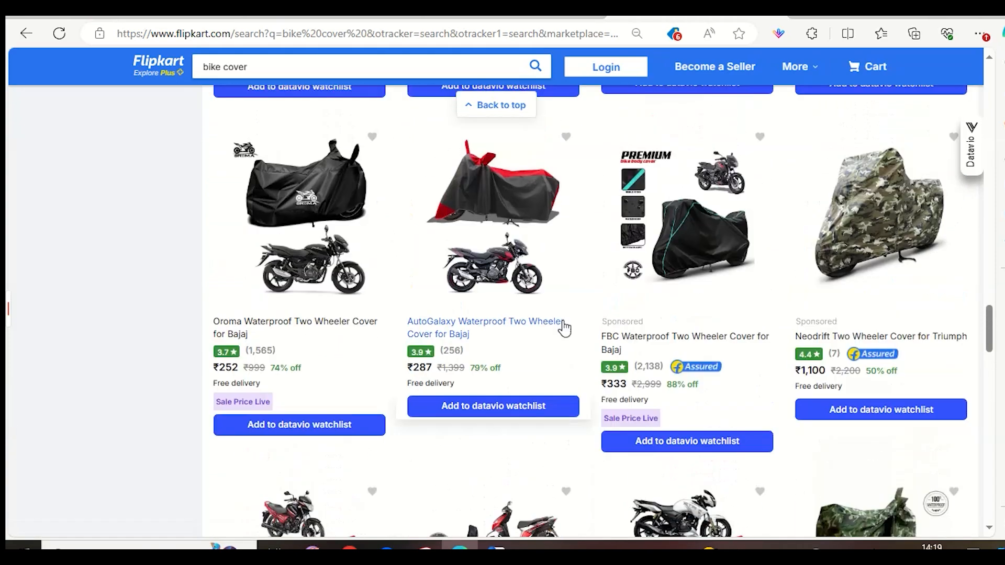
# Open the AutoGalaxy Waterproof Two Wheeler Cover for Bajaj and show the other sellers offering it.
pyautogui.click(557, 322)
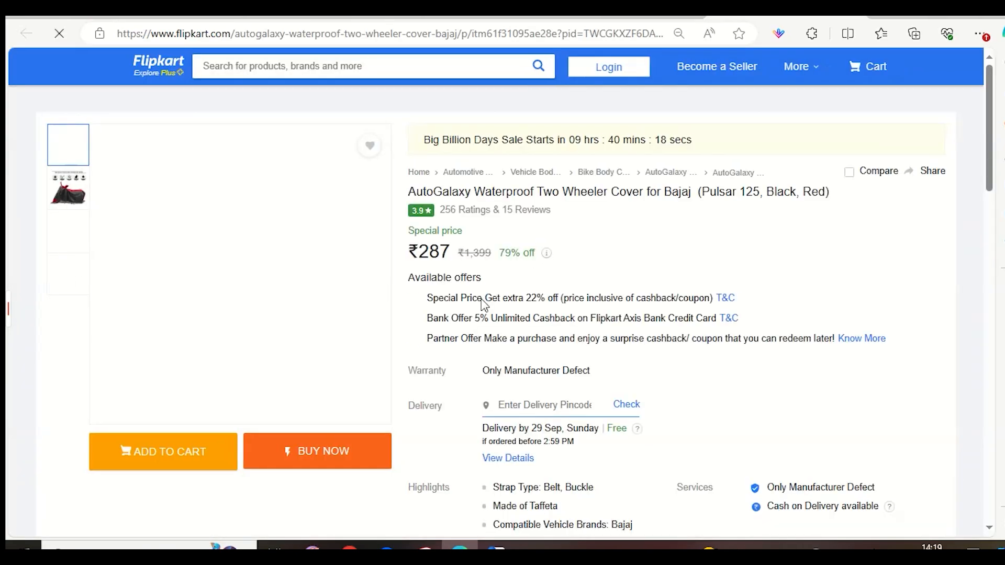
pyautogui.scroll(-5, 501, 325)
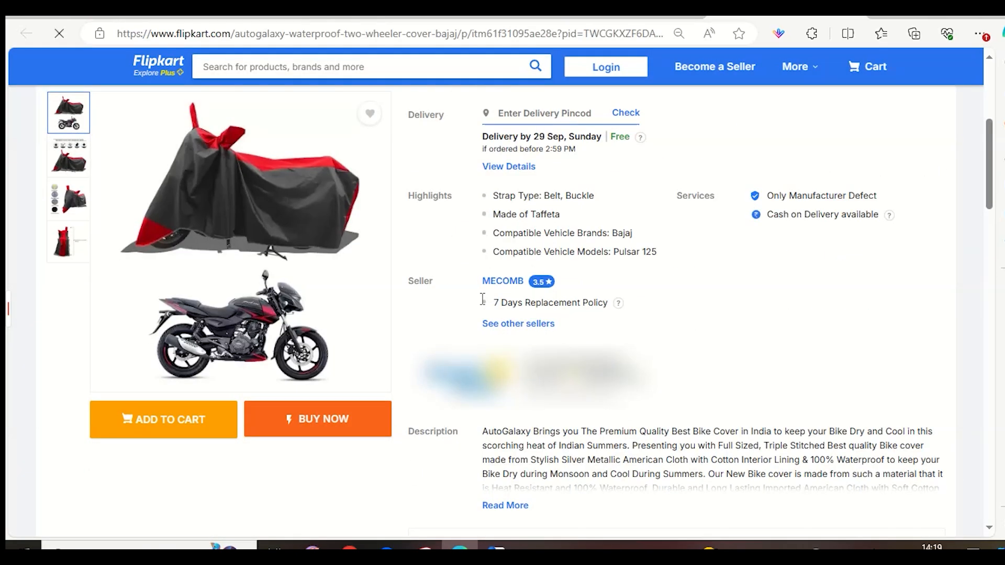
pyautogui.click(500, 324)
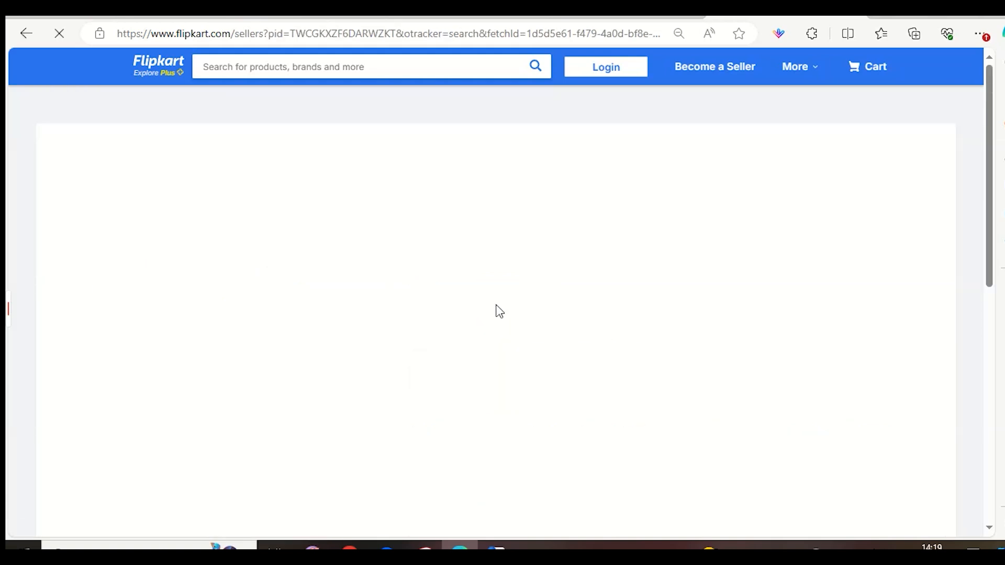
# Review the list of sellers for the cover and check the seller details of TVINFOTECH and SMDPSTORE.
pyautogui.scroll(-5, 425, 328)
pyautogui.scroll(-4, 340, 325)
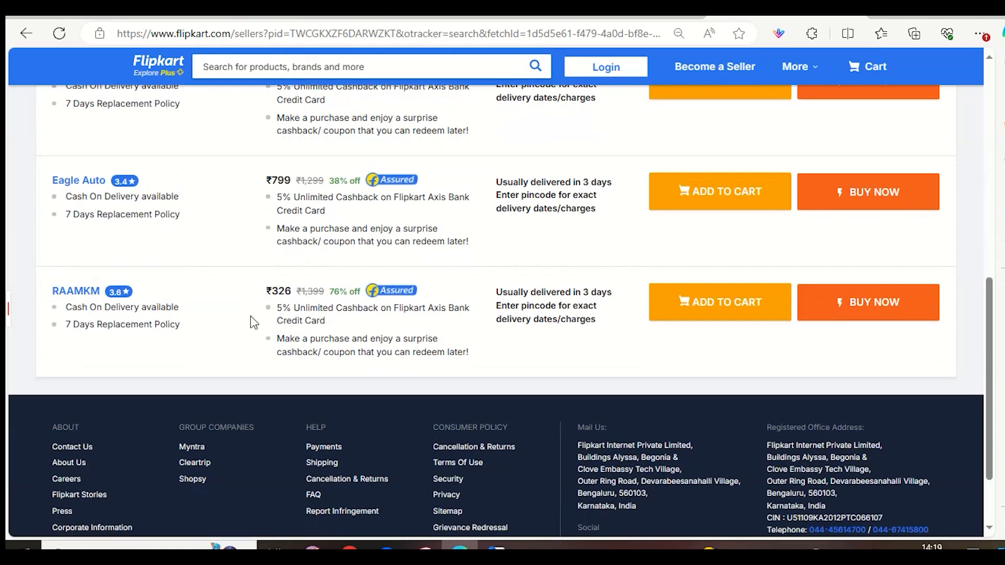
pyautogui.scroll(3, 134, 307)
pyautogui.scroll(3, 71, 244)
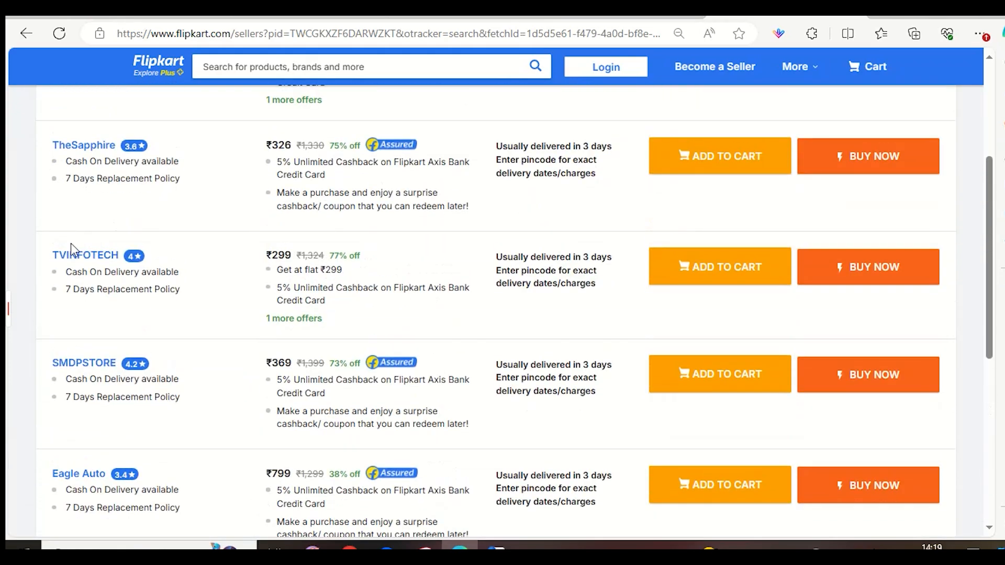
pyautogui.click(72, 255)
pyautogui.click(73, 257)
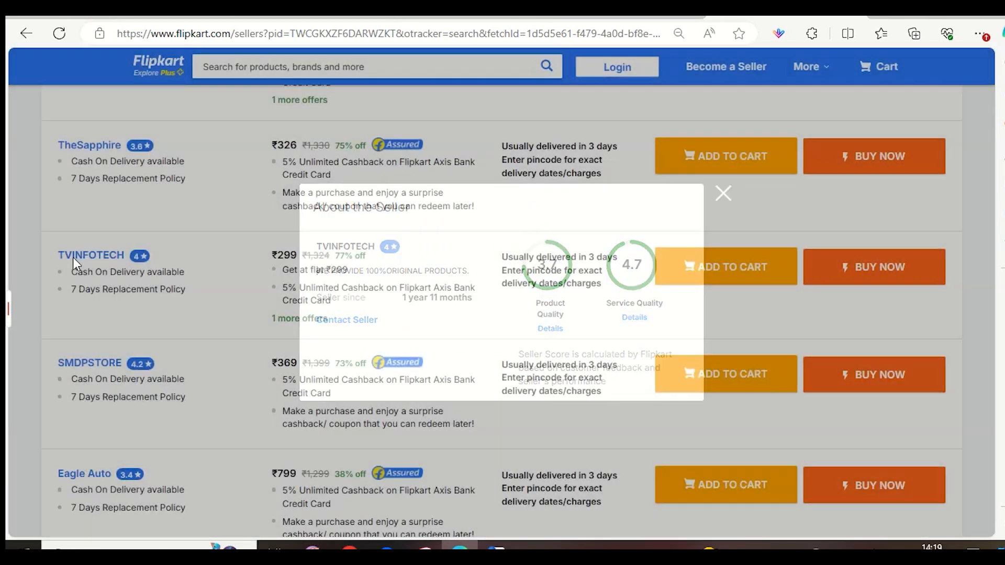
pyautogui.click(90, 365)
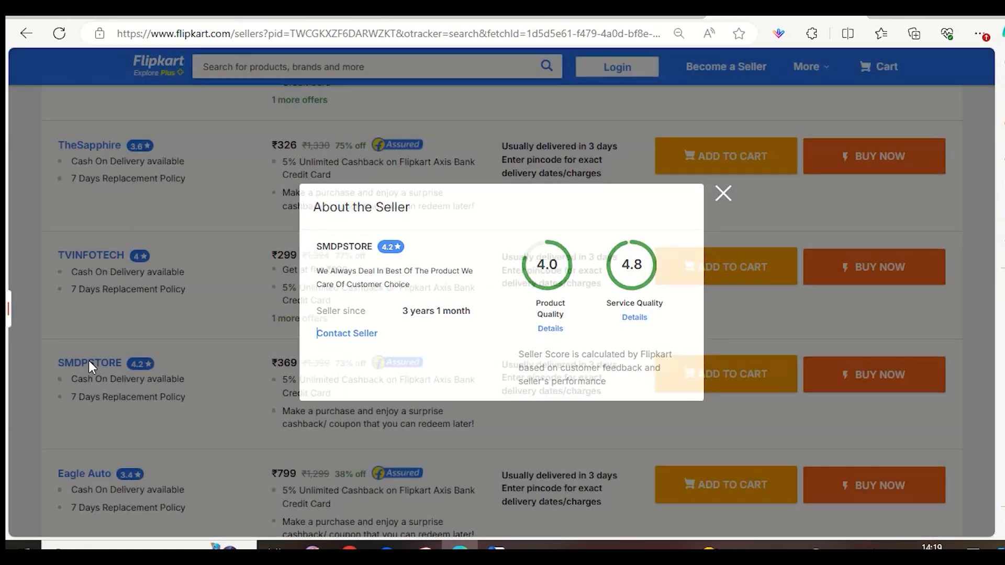
pyautogui.click(89, 360)
# Check the seller details of Eagle Auto, RAAMKM, TheSapphire and MECOMB one after another.
pyautogui.scroll(-3, 105, 365)
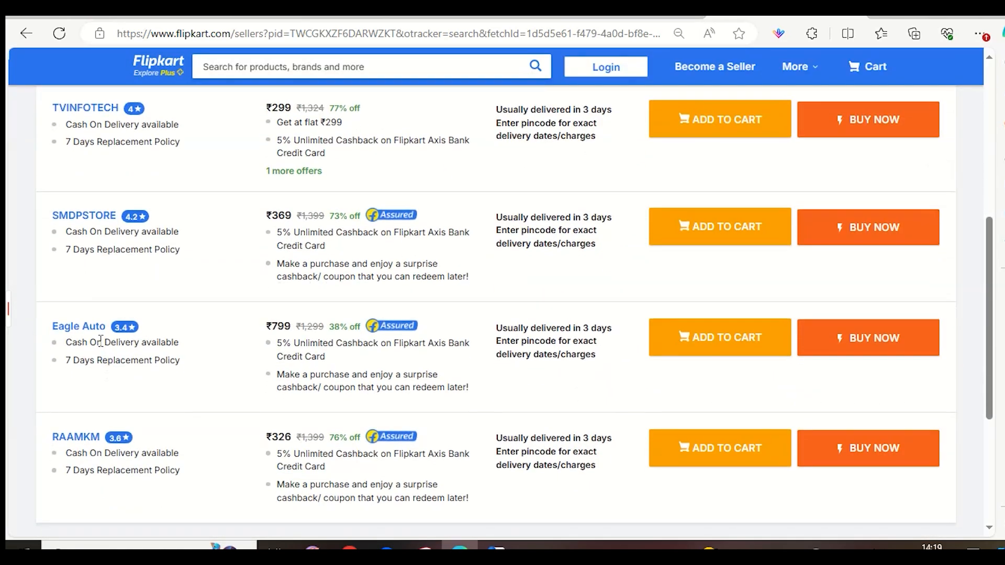
pyautogui.click(94, 331)
pyautogui.click(93, 330)
pyautogui.click(93, 441)
pyautogui.click(93, 441)
pyautogui.scroll(5, 115, 408)
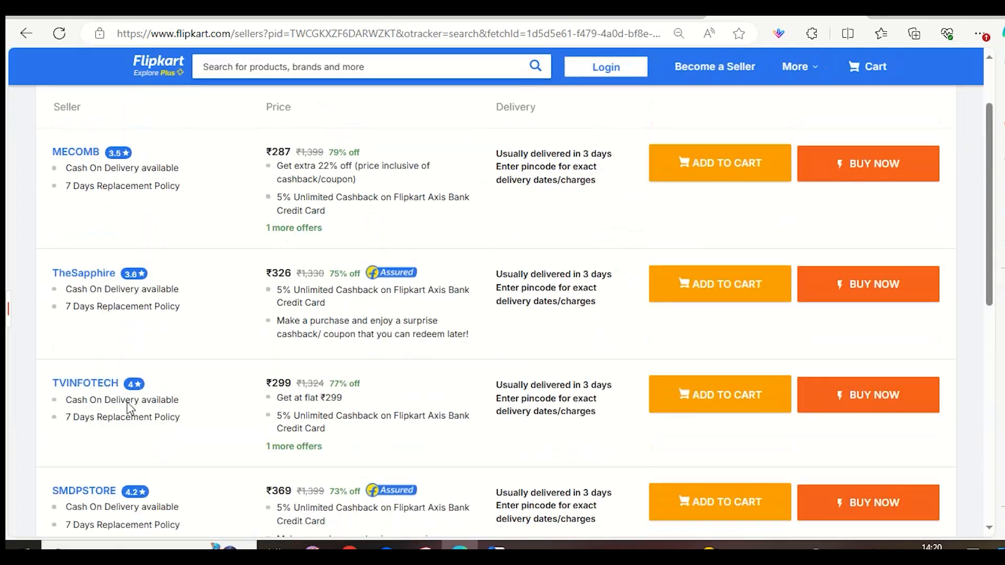
pyautogui.click(111, 363)
pyautogui.click(111, 363)
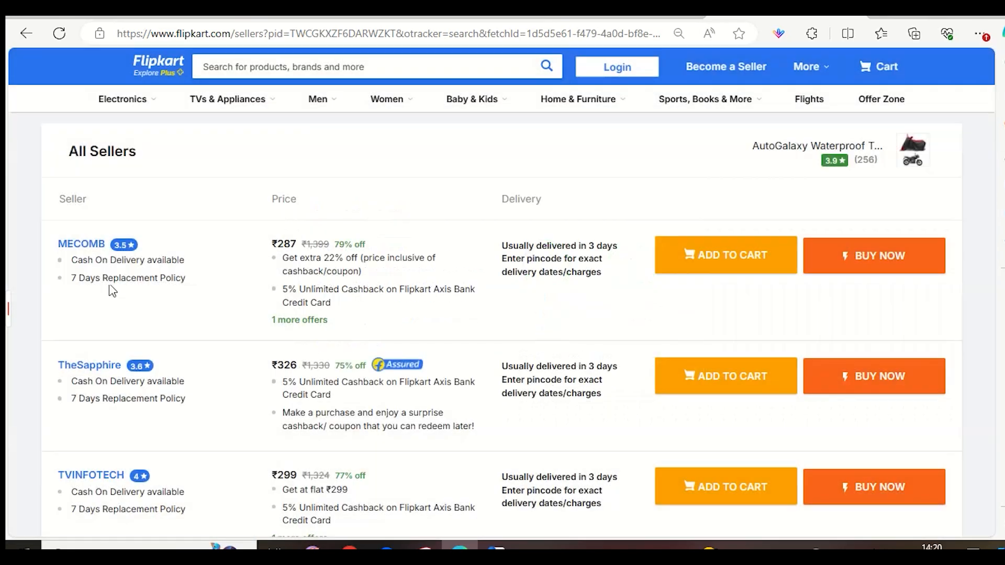
pyautogui.click(78, 244)
pyautogui.click(77, 244)
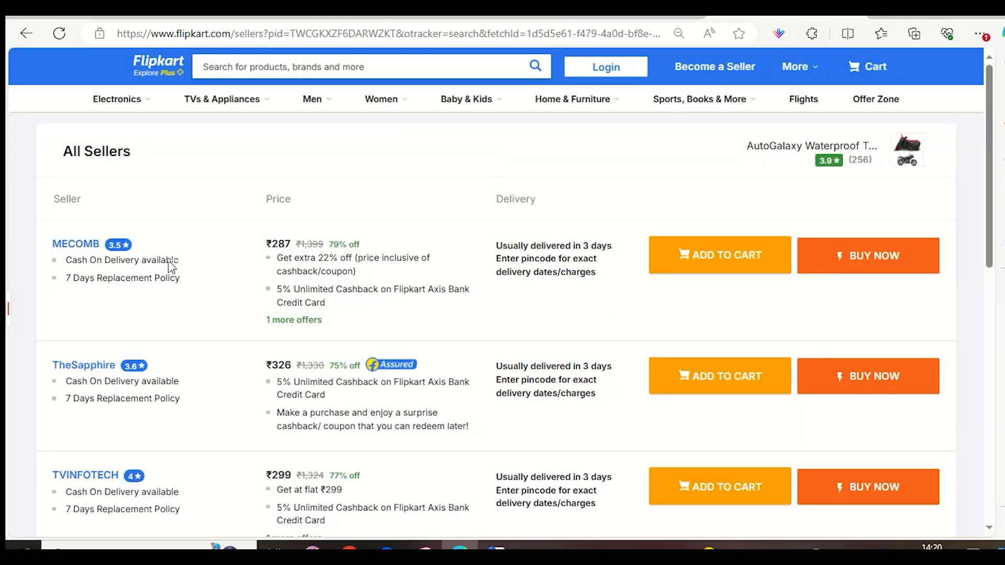
# Return to the bike cover search results and look through the listings again.
pyautogui.click(26, 34)
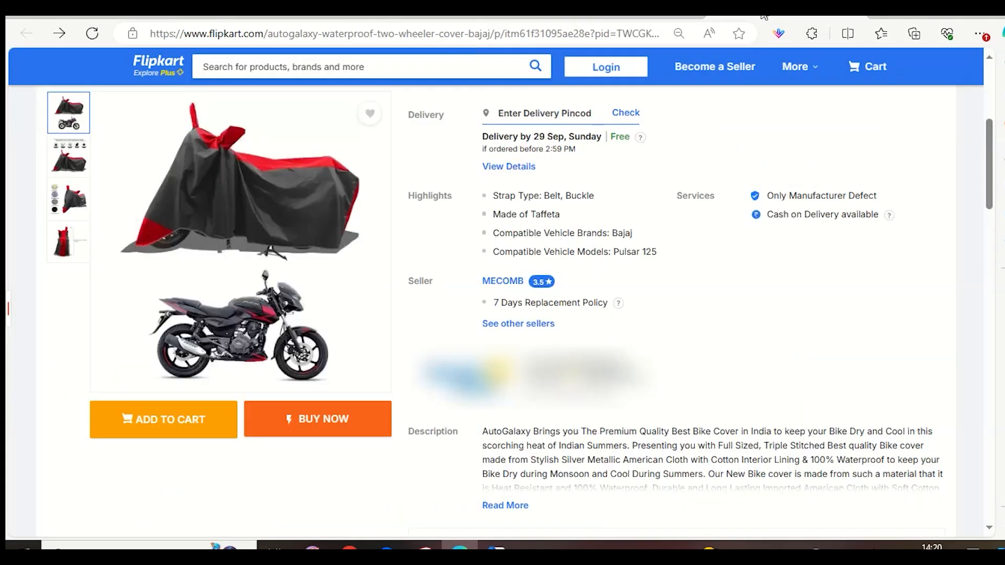
pyautogui.hotkey('alt', 'Left')
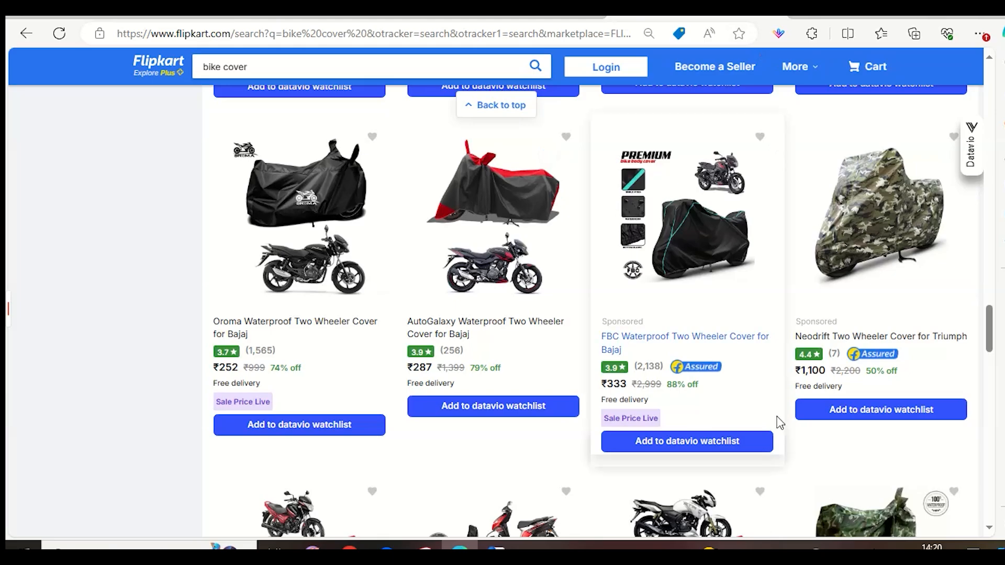
pyautogui.scroll(-3, 769, 440)
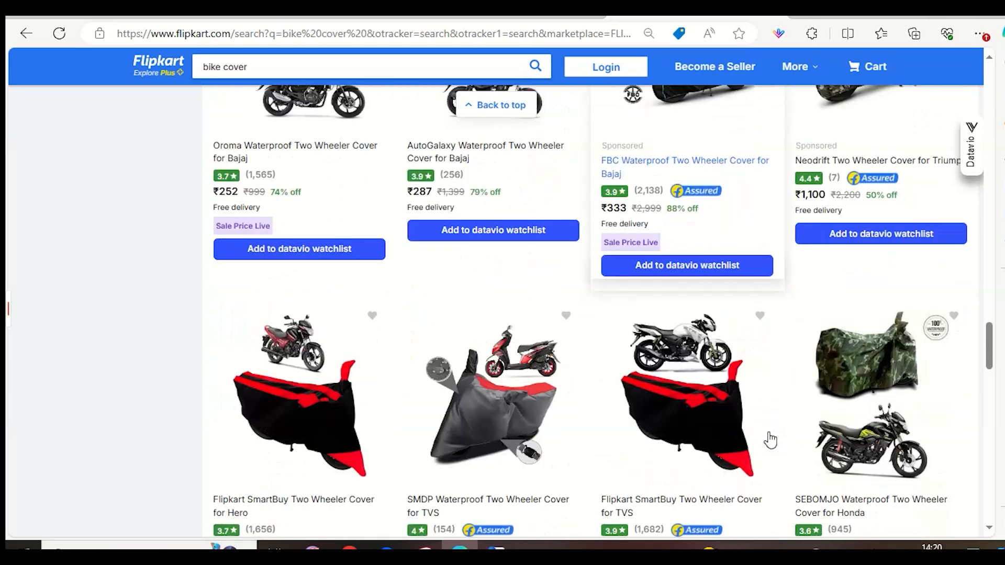
pyautogui.scroll(10, 770, 429)
pyautogui.scroll(15, 770, 413)
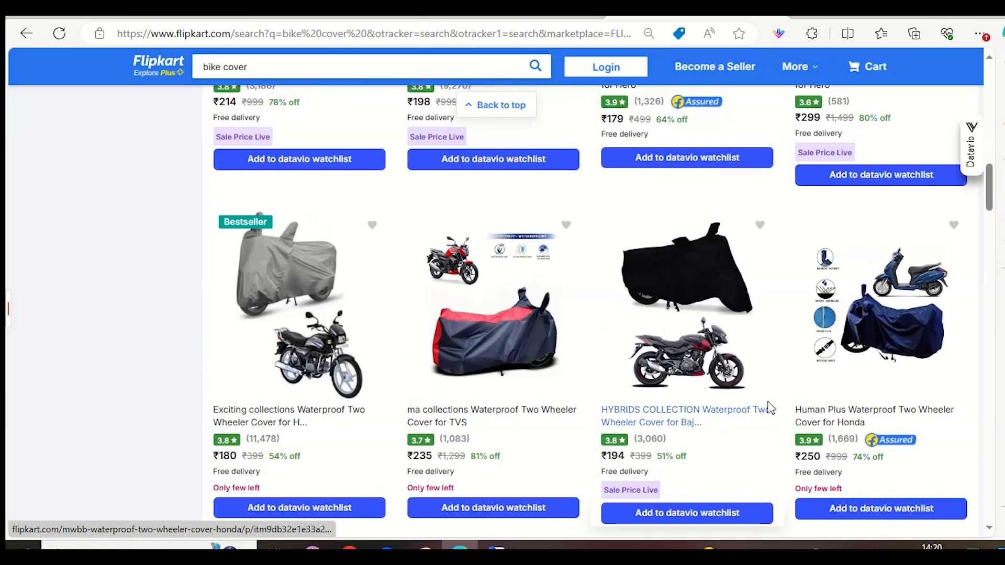
pyautogui.scroll(8, 769, 411)
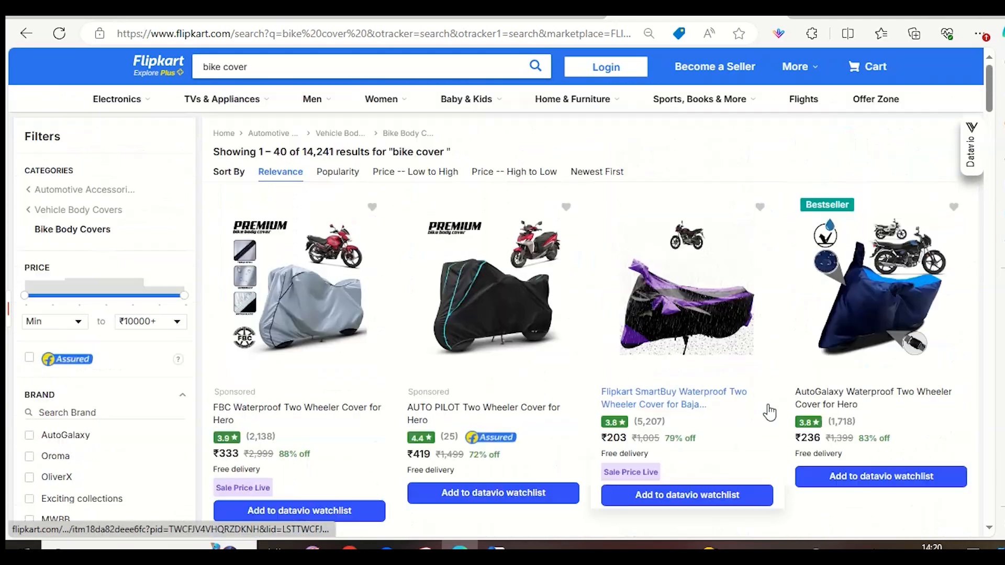
pyautogui.scroll(-5, 765, 415)
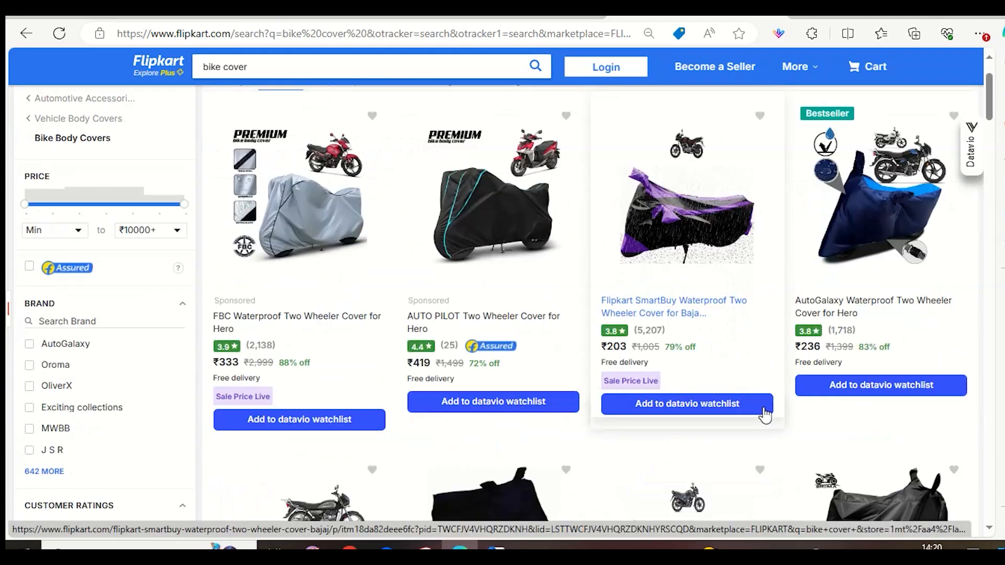
pyautogui.scroll(4, 782, 397)
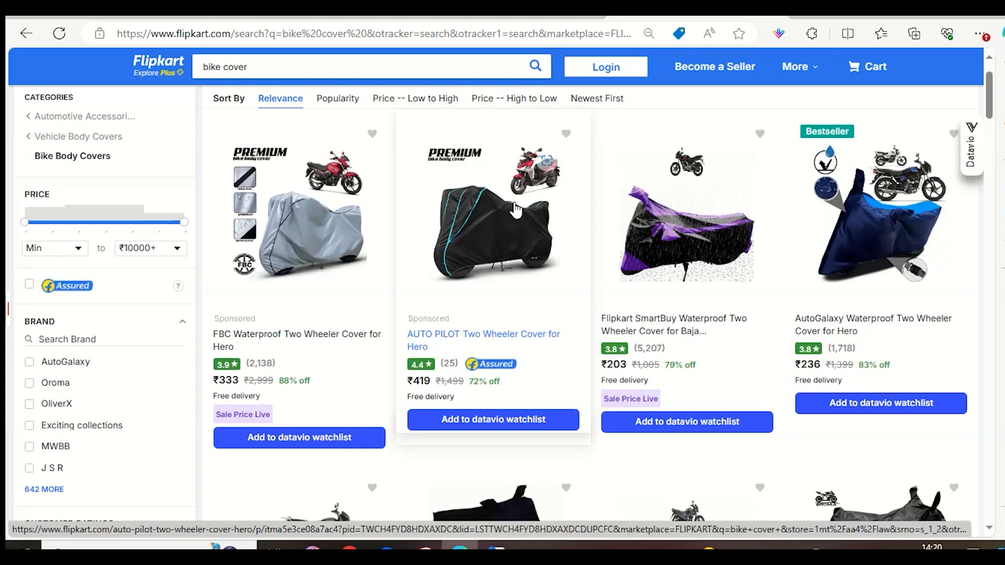
# Search Flipkart for "tvs riderbike cover" by adding the bike brand and model to the existing search.
pyautogui.click(199, 66)
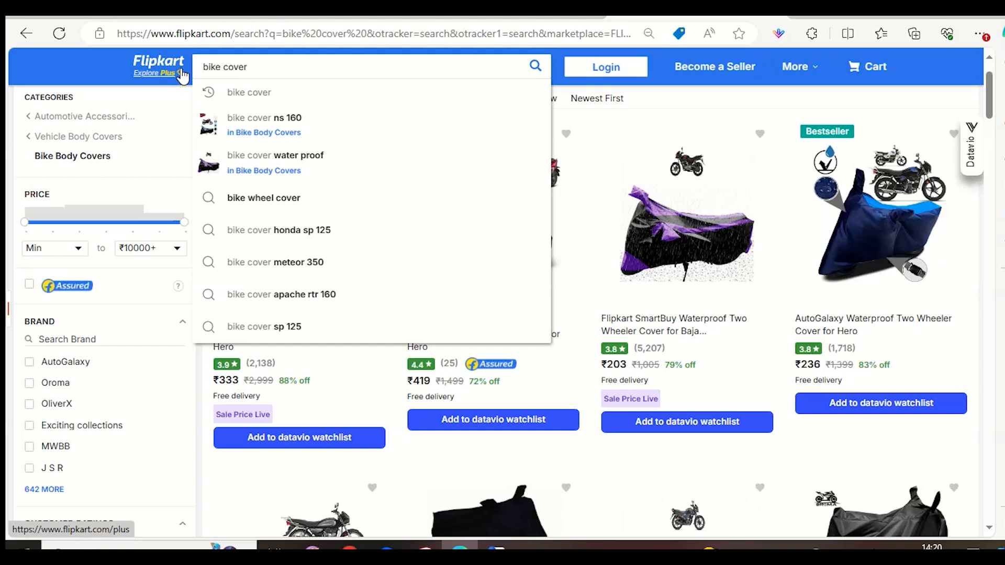
pyautogui.write('tvs')
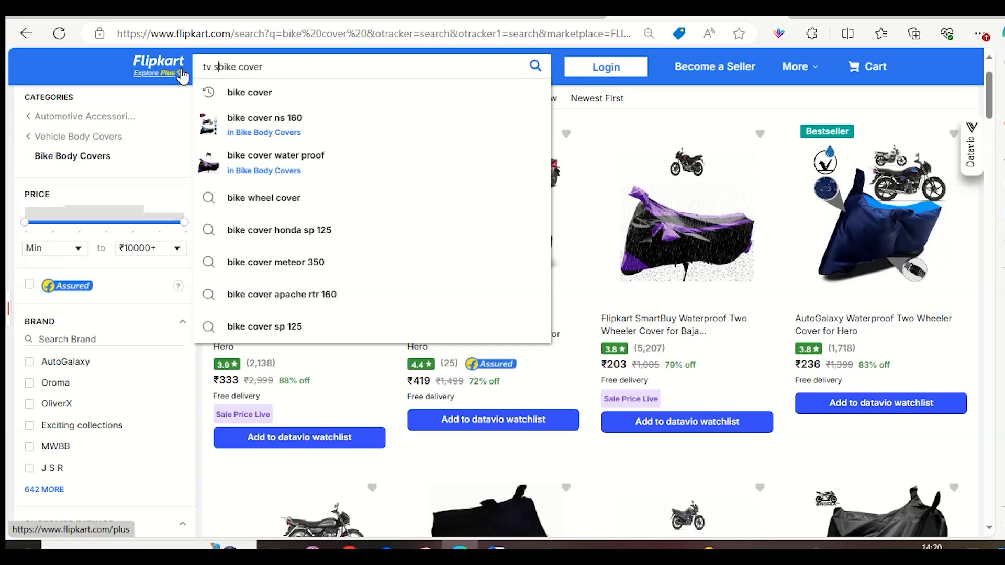
pyautogui.write(' ra')
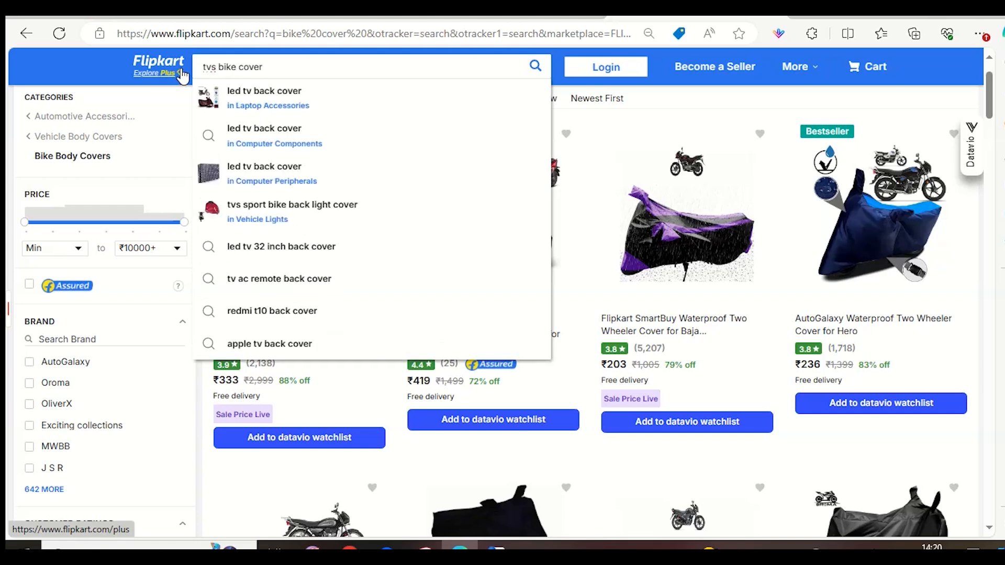
pyautogui.press('BackSpace')
pyautogui.write('ider')
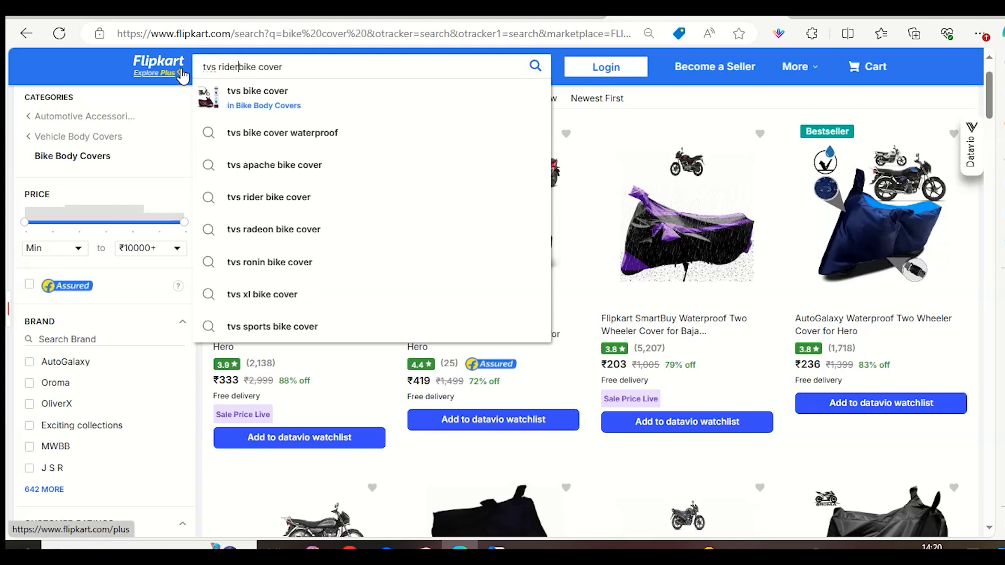
pyautogui.press('BackSpace')
pyautogui.press('BackSpace')
pyautogui.press('BackSpace')
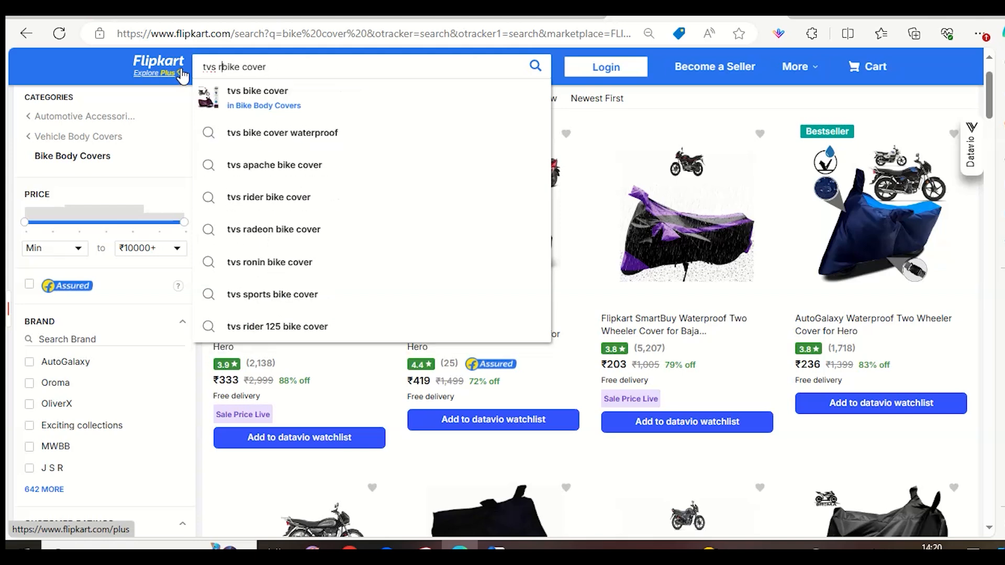
pyautogui.write('der')
pyautogui.press('Return')
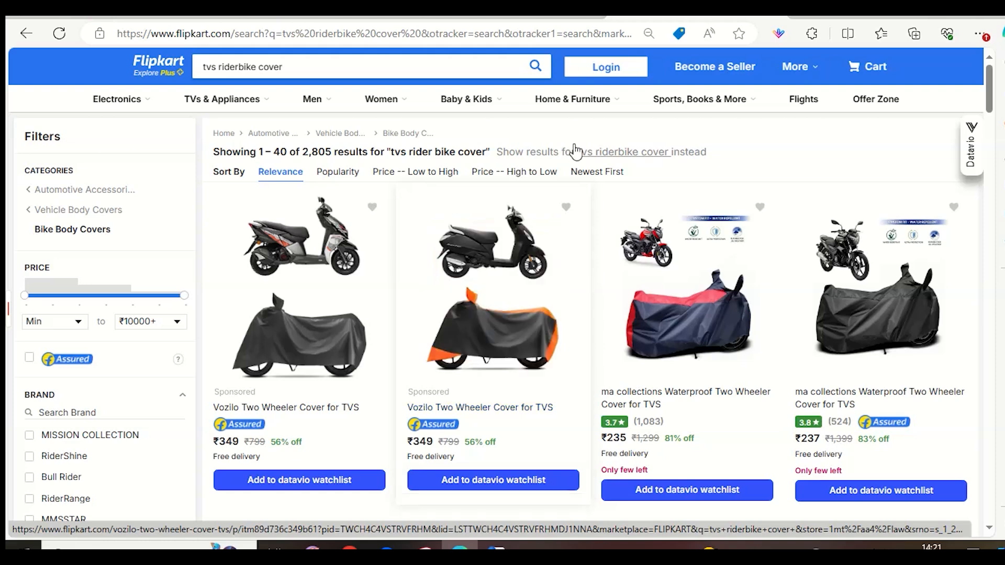
# Refine the search to "tvs rider 125 bike cover" and look through the resulting listings.
pyautogui.click(240, 65)
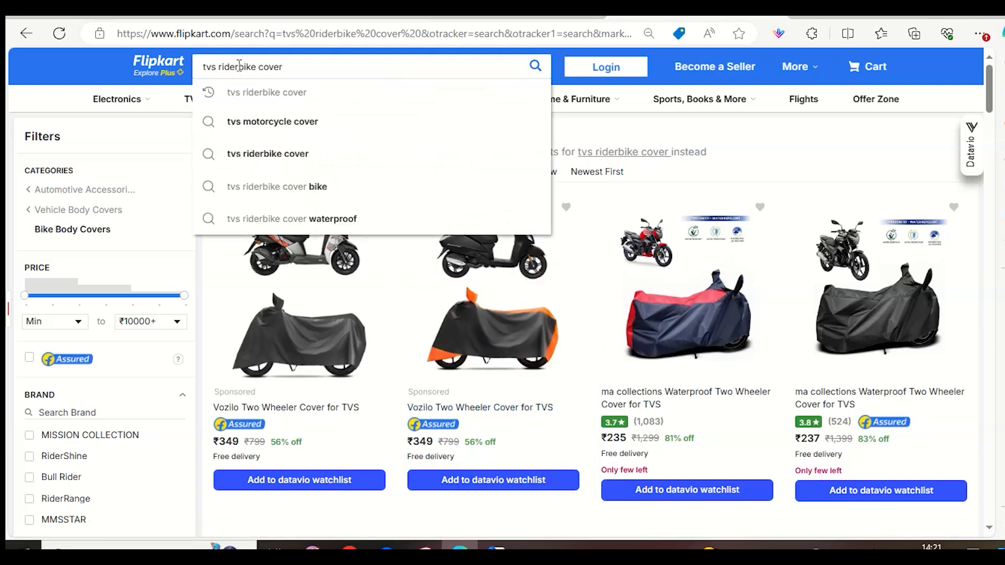
pyautogui.write('125')
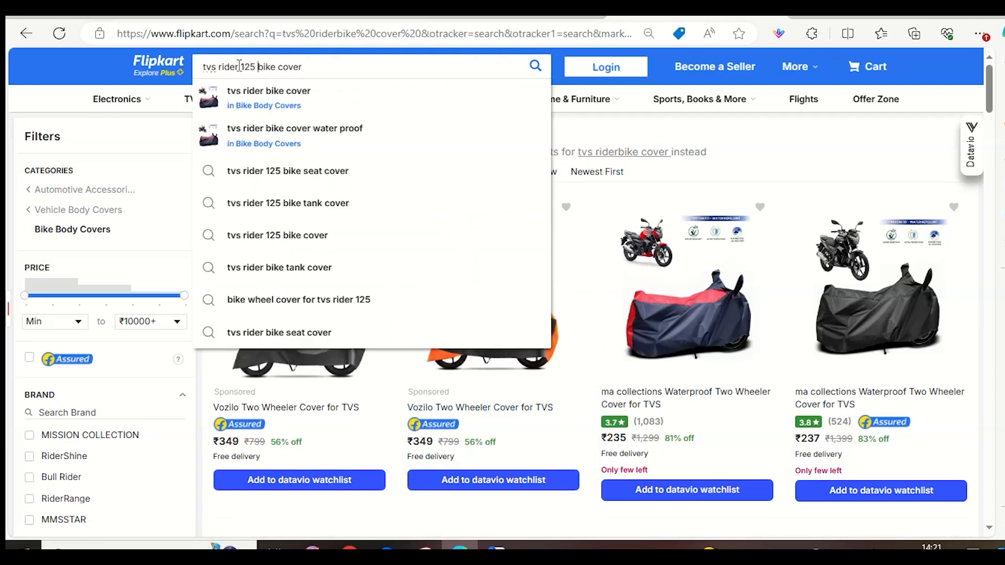
pyautogui.press('Return')
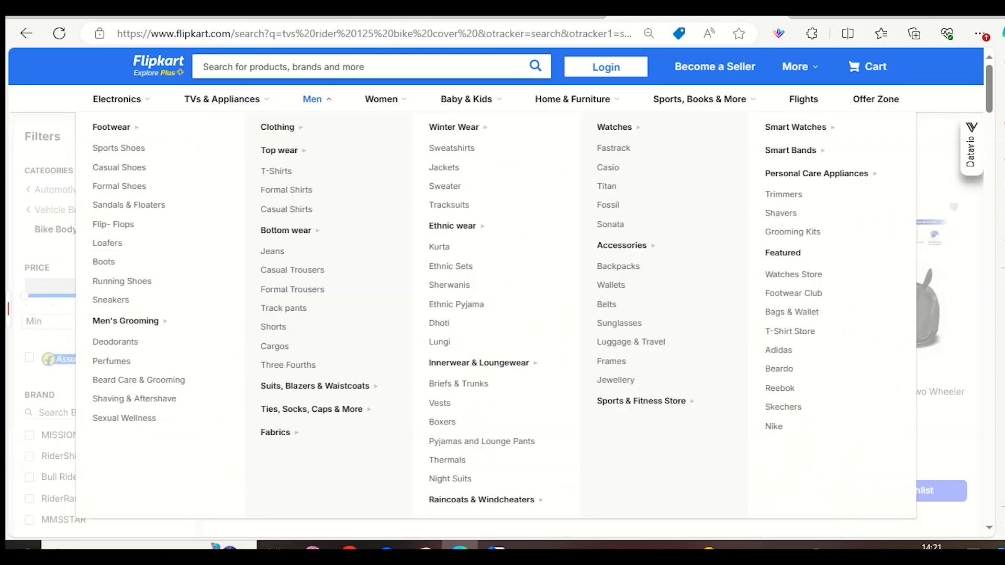
pyautogui.scroll(-7, 900, 252)
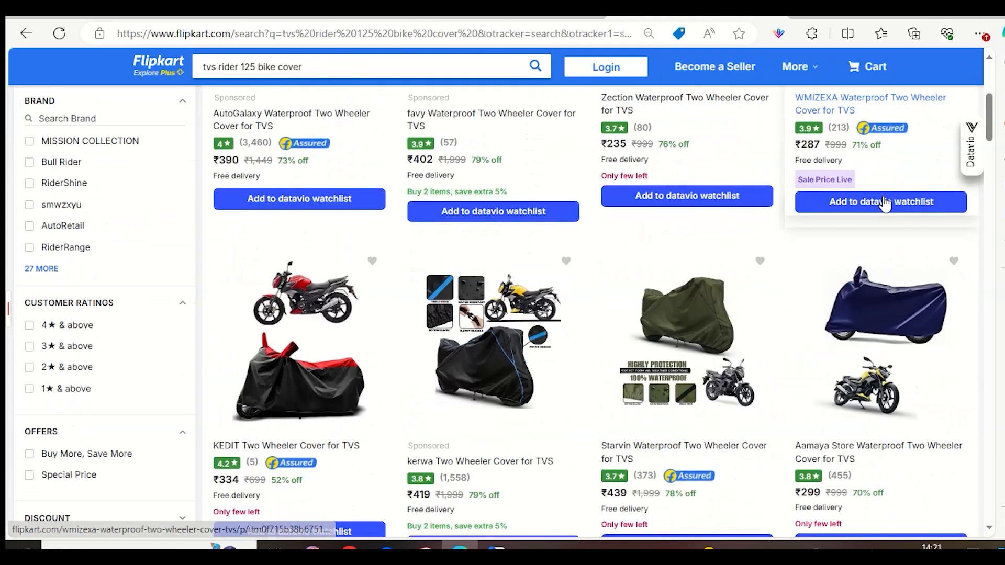
pyautogui.scroll(-7, 762, 271)
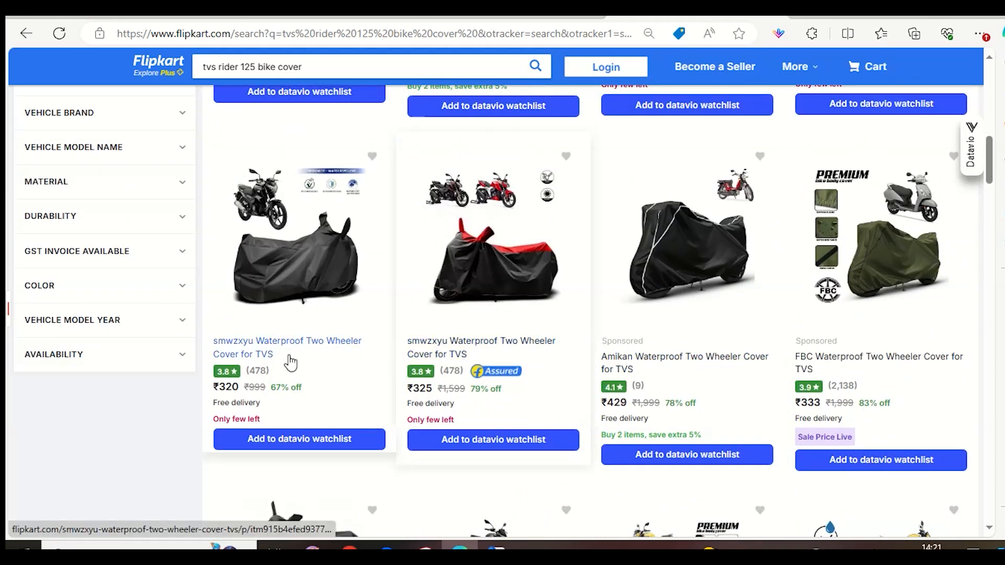
pyautogui.scroll(-7, 292, 362)
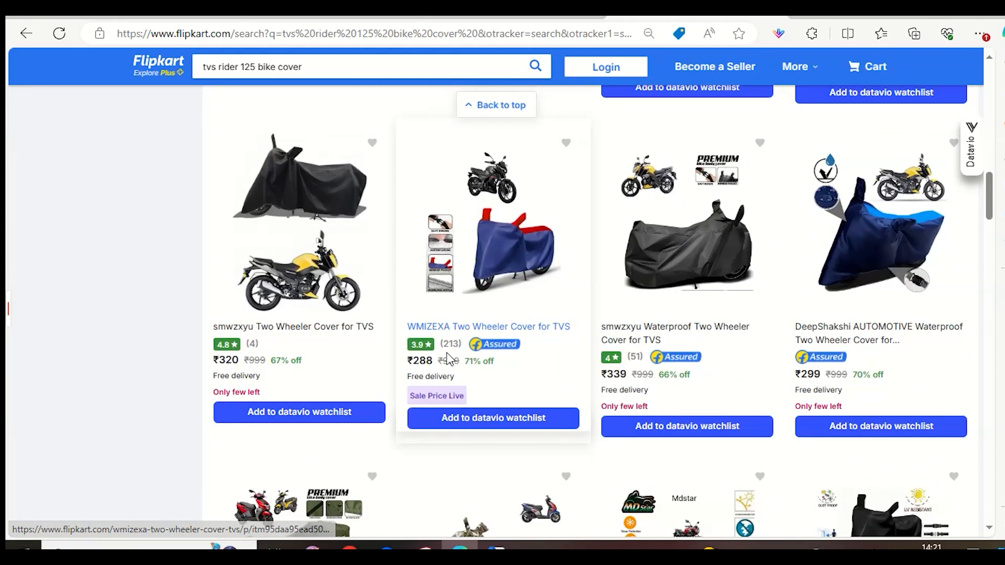
pyautogui.scroll(-6, 525, 341)
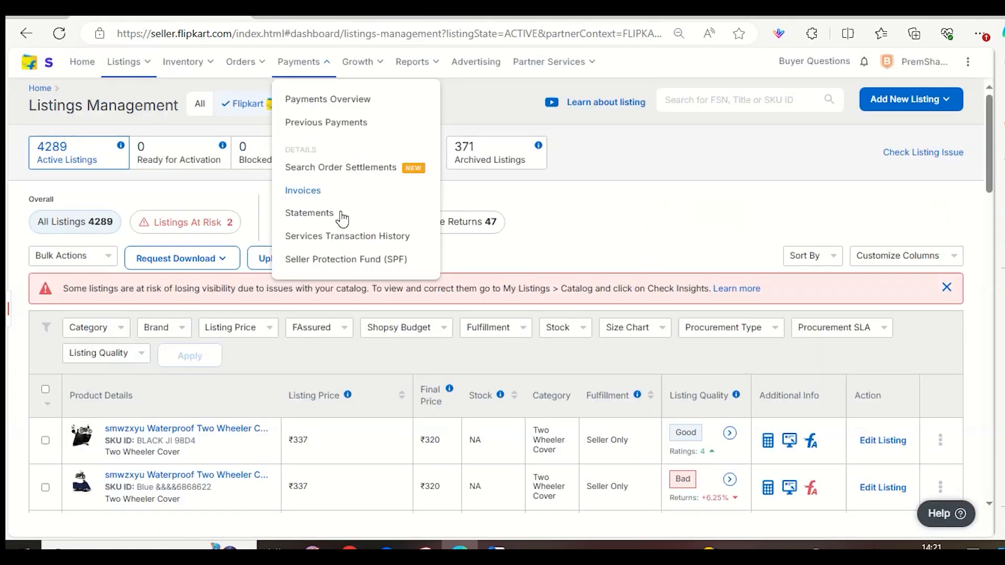
pyautogui.scroll(-4, 846, 317)
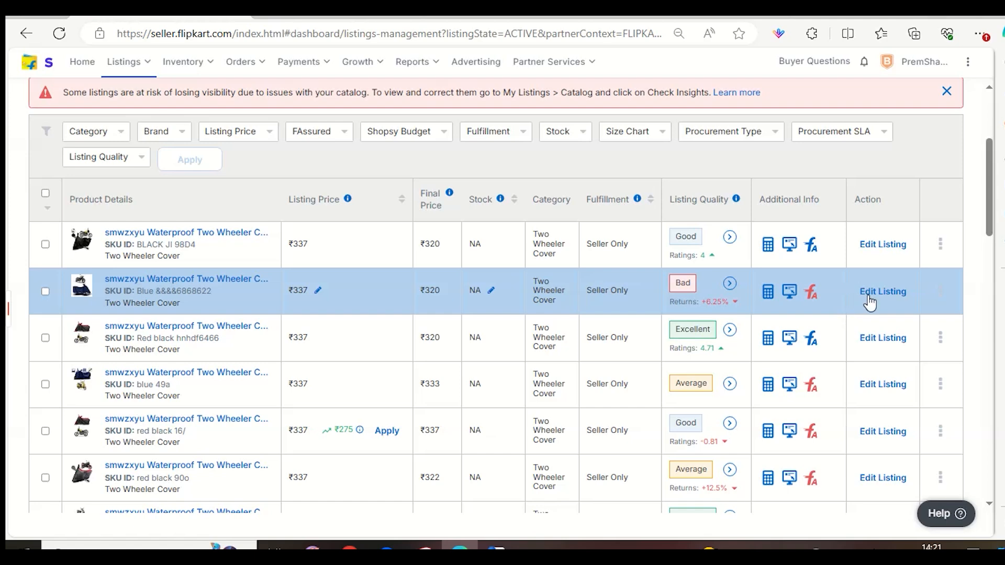
# In Flipkart Seller Hub, open the catalog of listing Blue &&&&6868622 for editing and expand its Additional Description.
pyautogui.click(943, 295)
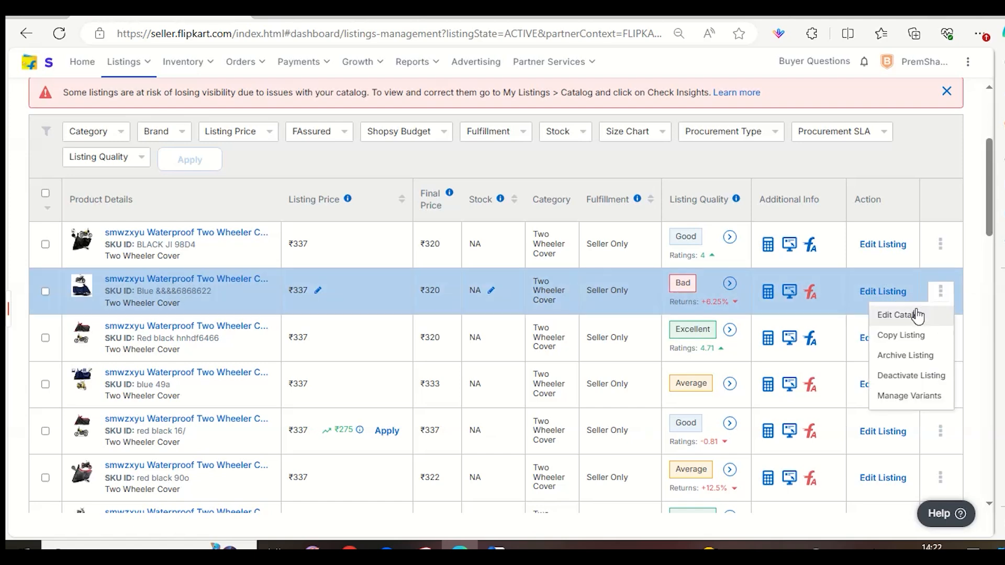
pyautogui.click(911, 316)
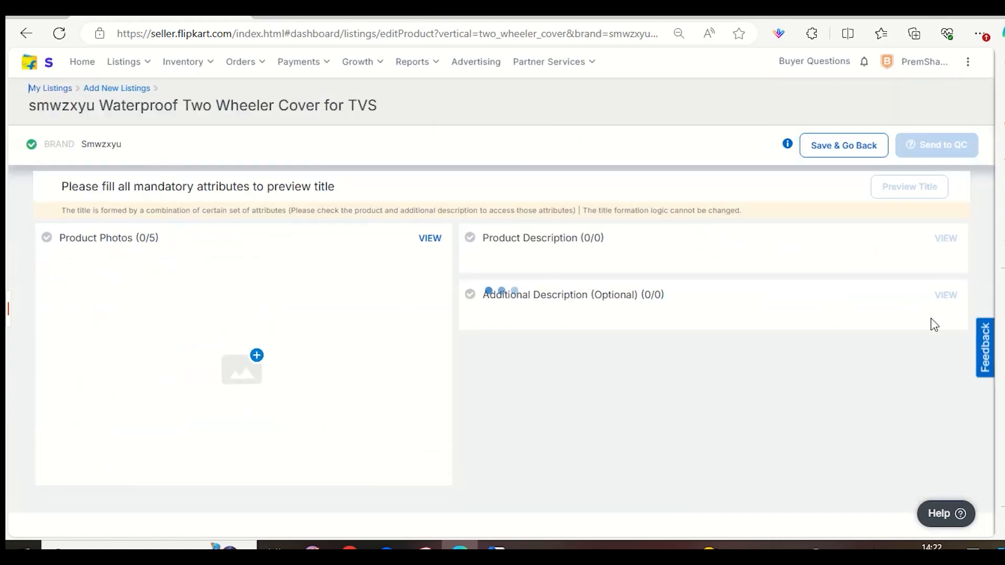
pyautogui.click(951, 300)
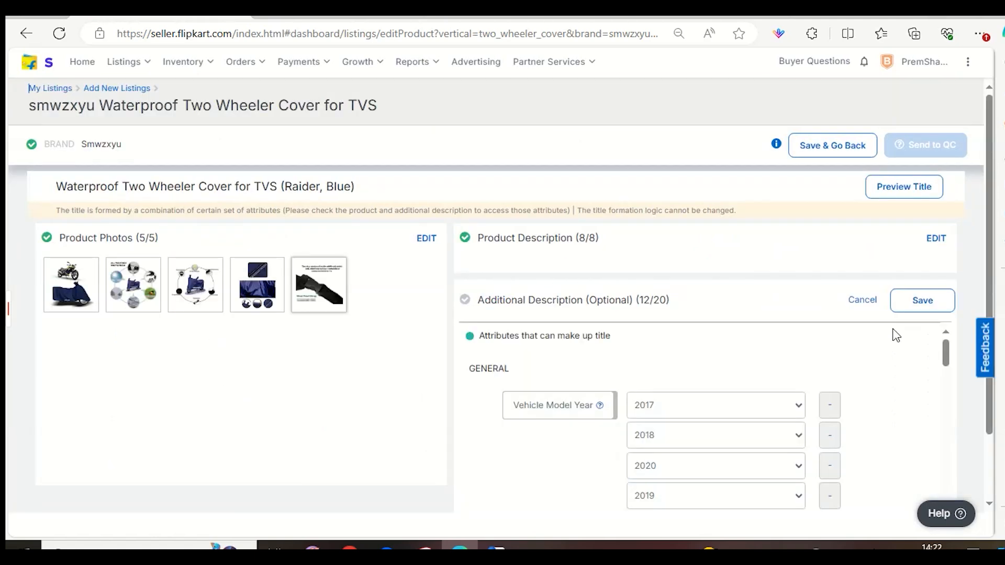
# Add "bike cover" as an extra search keyword in the listing's additional description.
pyautogui.scroll(-3, 864, 341)
pyautogui.scroll(-5, 808, 385)
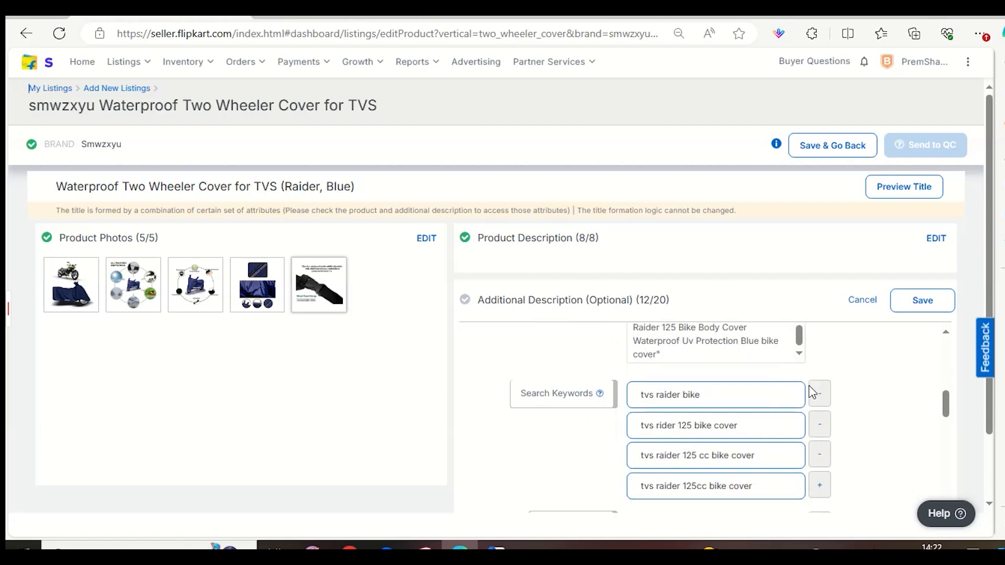
pyautogui.click(820, 440)
pyautogui.click(745, 464)
pyautogui.write('b')
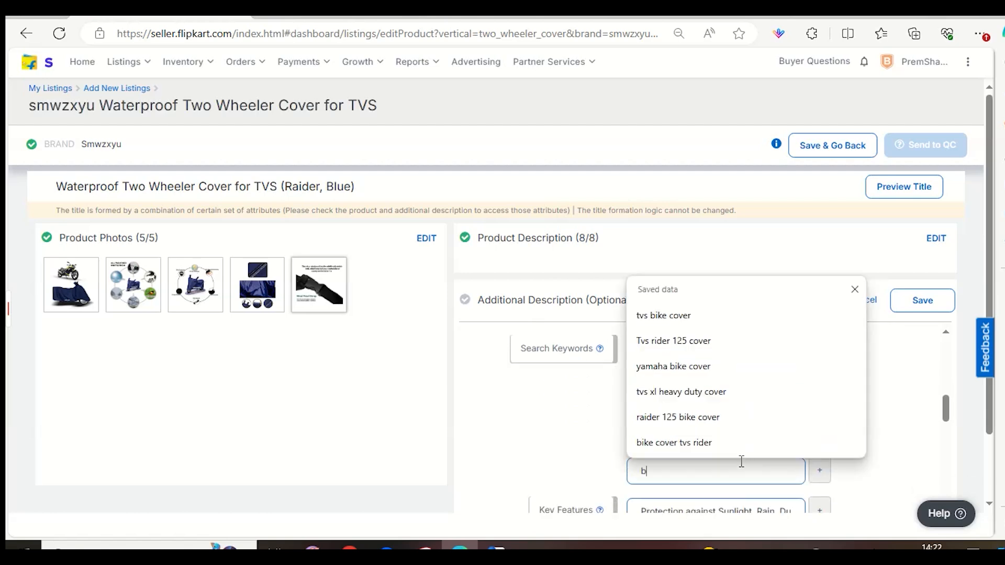
pyautogui.write('ike cover')
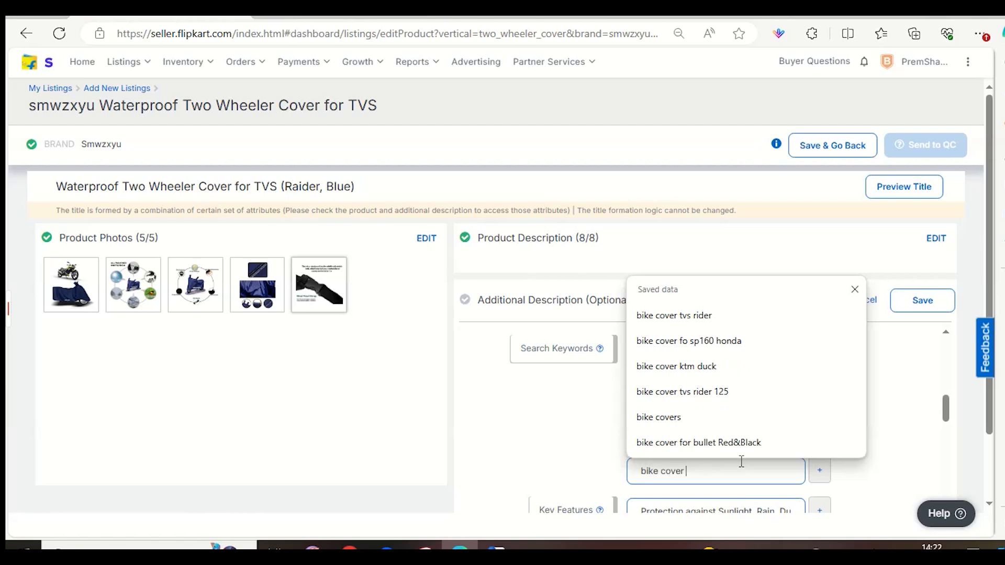
pyautogui.click(915, 467)
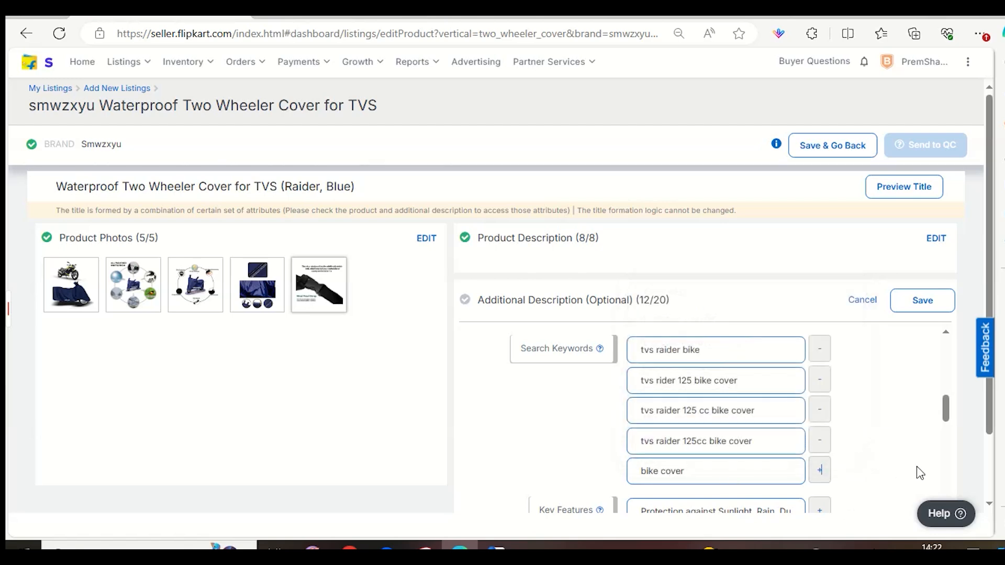
# Review the listing's search keywords one by one, from "tvs raider bike" to "bike cover", without changing them.
pyautogui.moveTo(725, 361); pyautogui.dragTo(619, 358)
pyautogui.click(617, 378)
pyautogui.moveTo(686, 380); pyautogui.dragTo(795, 421)
pyautogui.click(583, 394)
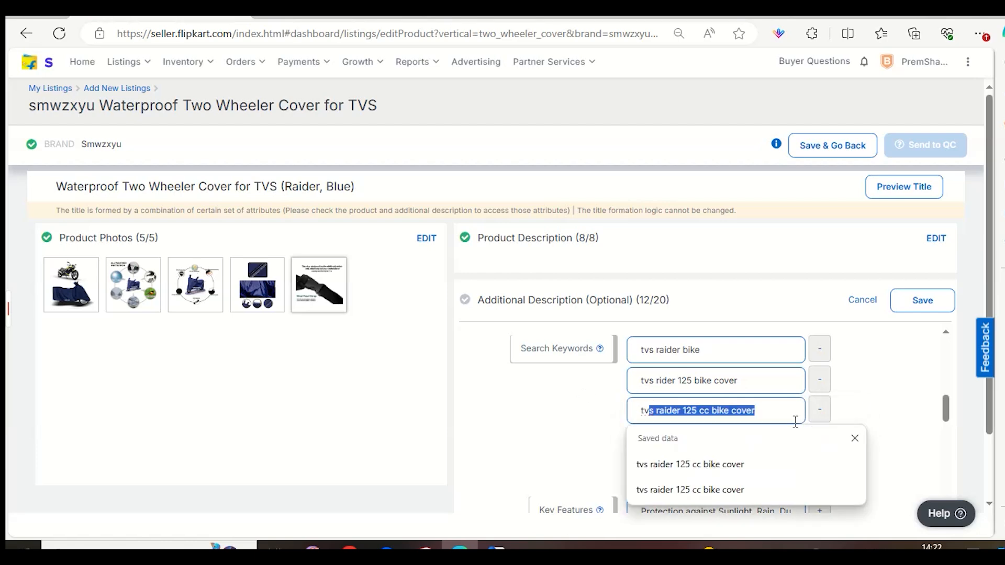
pyautogui.click(601, 417)
pyautogui.moveTo(666, 441); pyautogui.dragTo(754, 451)
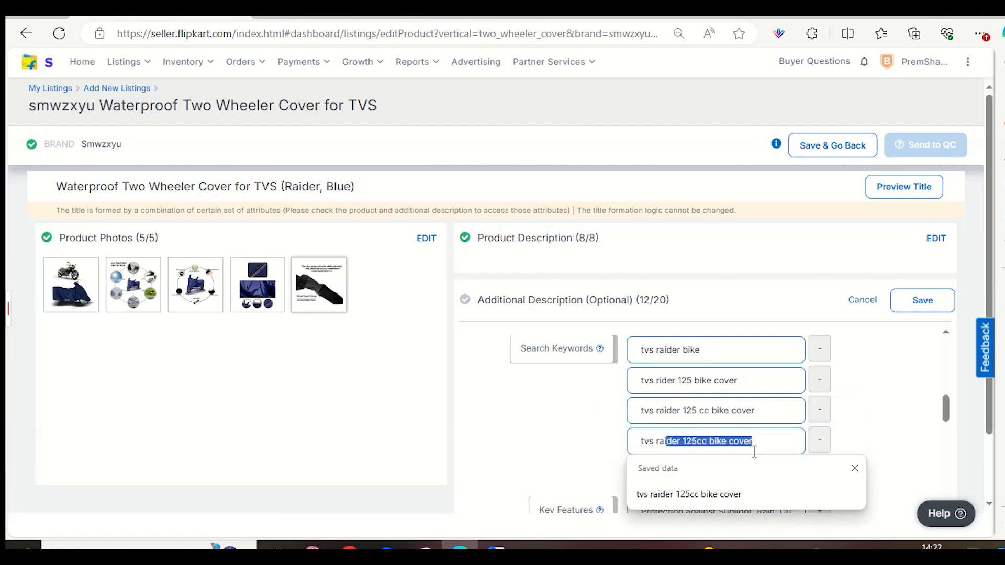
pyautogui.click(610, 454)
pyautogui.moveTo(639, 471); pyautogui.dragTo(694, 472)
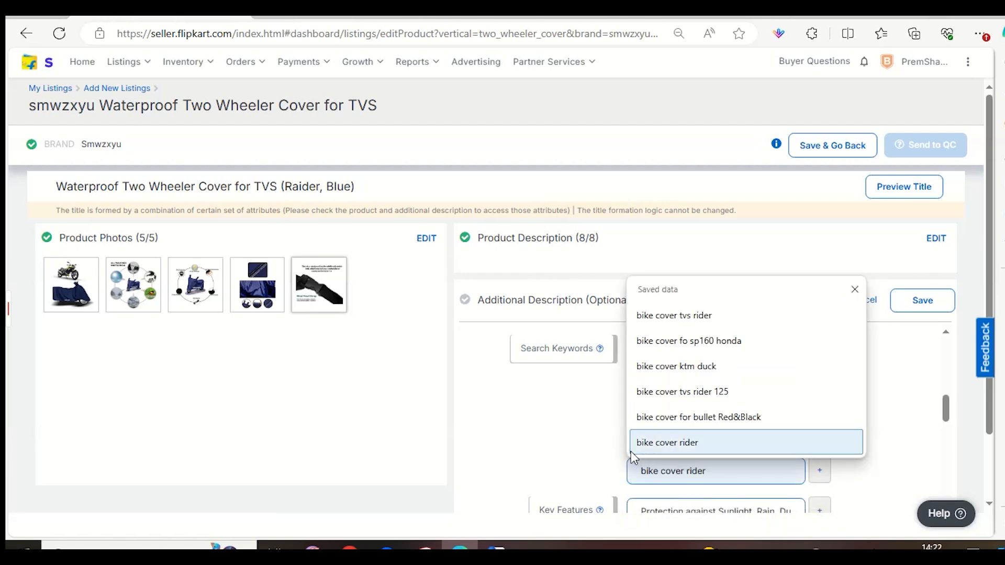
pyautogui.click(602, 460)
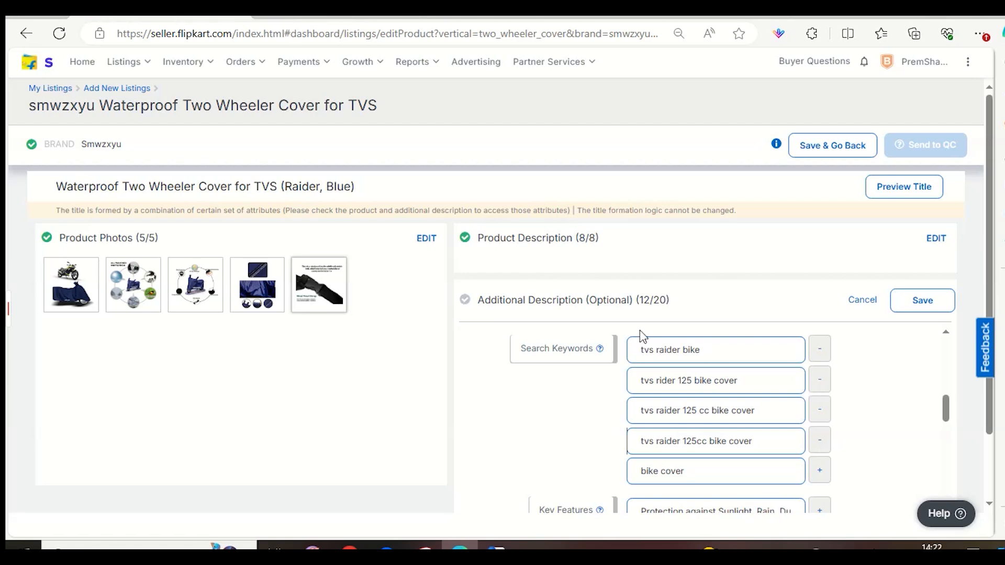
pyautogui.moveTo(631, 345); pyautogui.dragTo(713, 441)
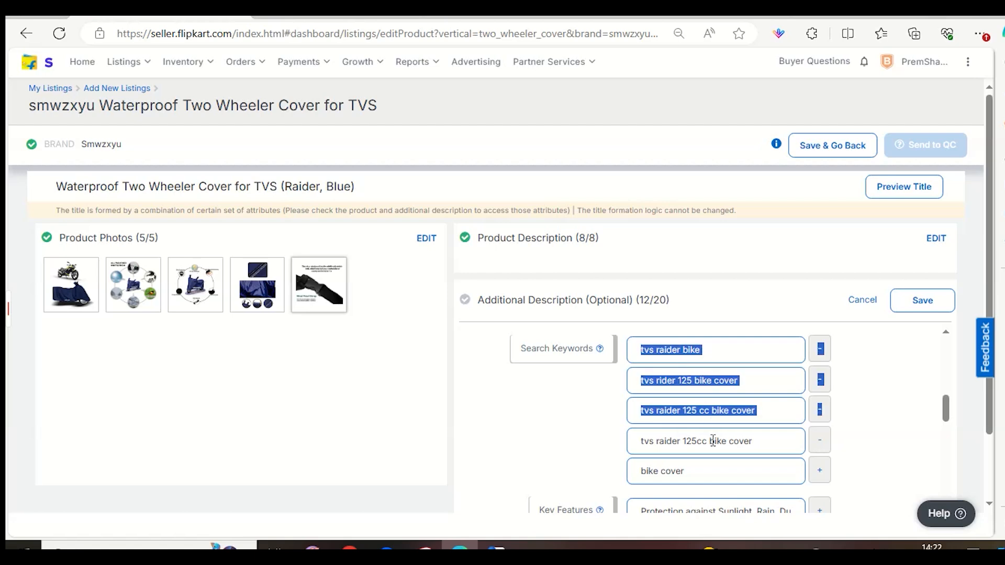
pyautogui.click(741, 449)
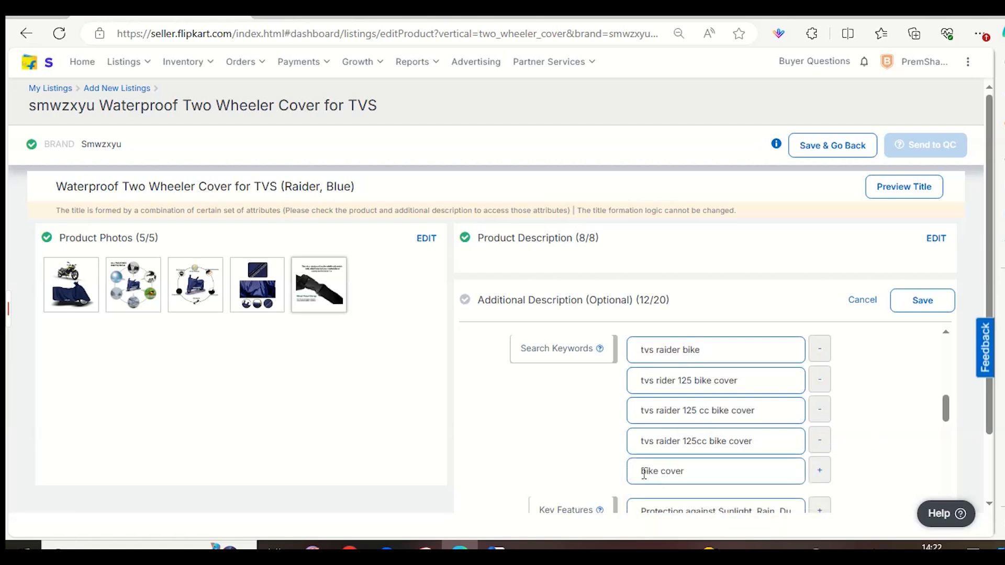
# Save the additional description and send the edited listing to QC.
pyautogui.click(644, 473)
pyautogui.click(924, 301)
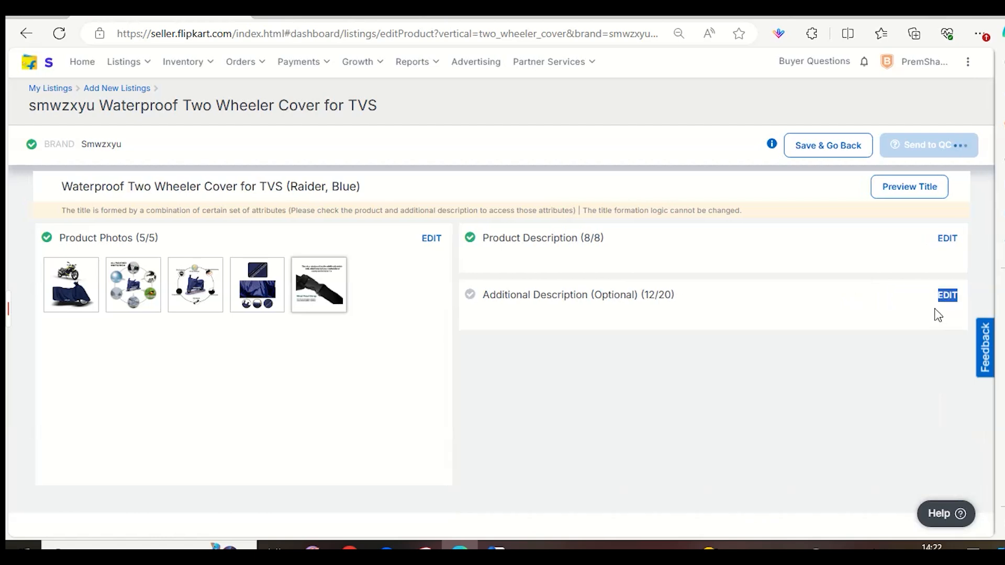
pyautogui.click(936, 153)
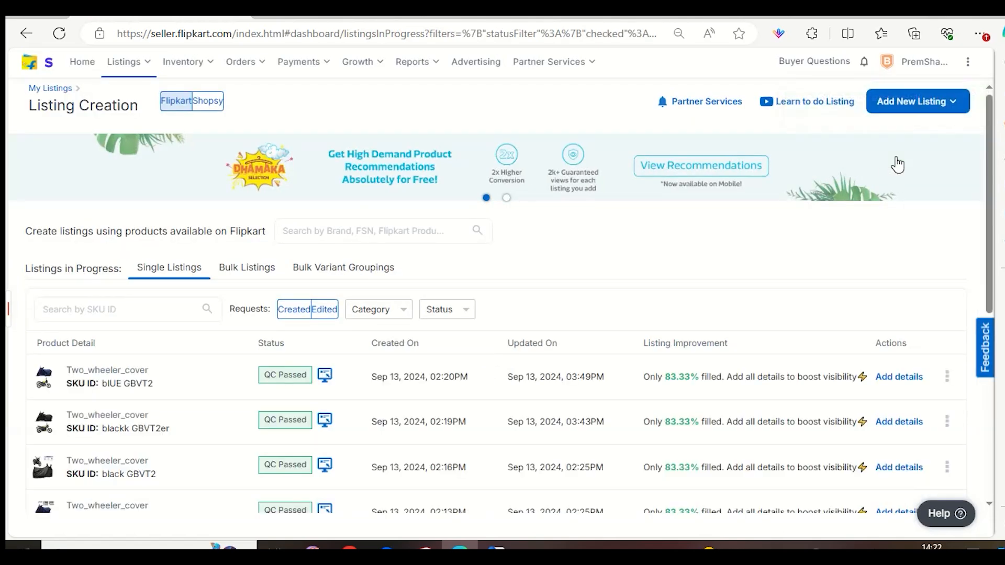
# Return to the Flipkart search results and open the black smwzxyu Two Wheeler Cover for TVS.
pyautogui.click(680, 17)
pyautogui.scroll(10, 731, 377)
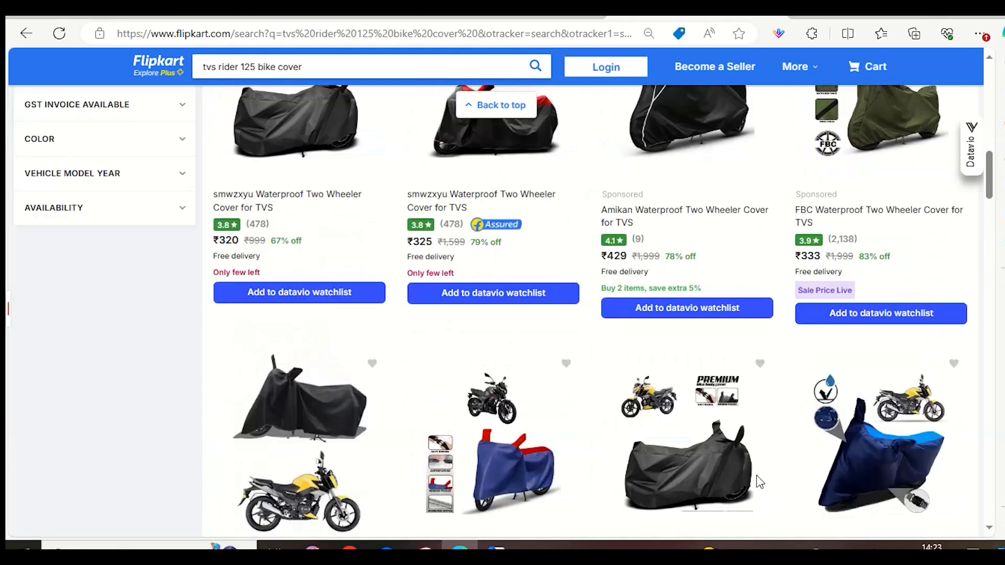
pyautogui.scroll(-4, 299, 314)
pyautogui.click(301, 194)
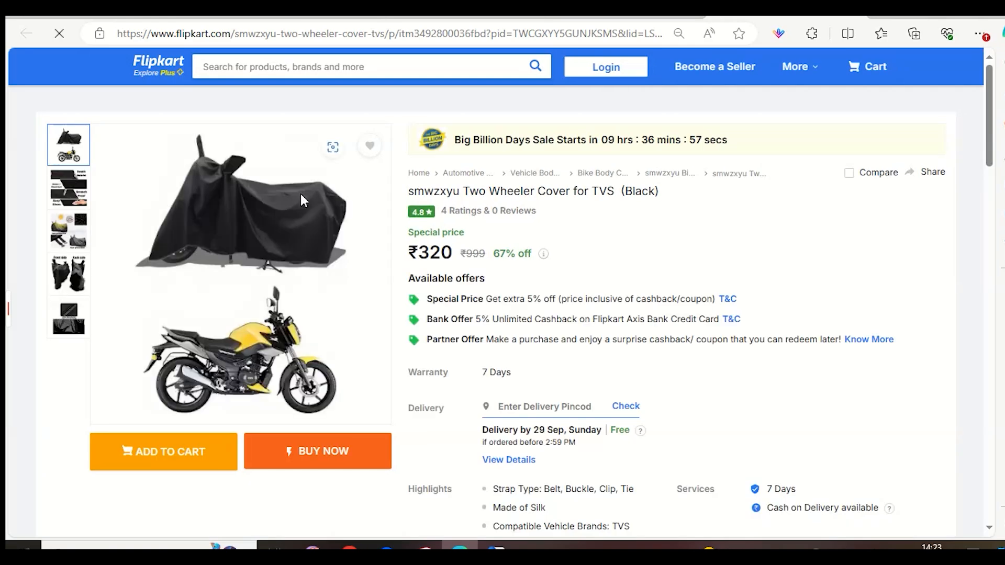
# Look through the product page down to its Similar products section and examine the competing covers.
pyautogui.scroll(-15, 386, 240)
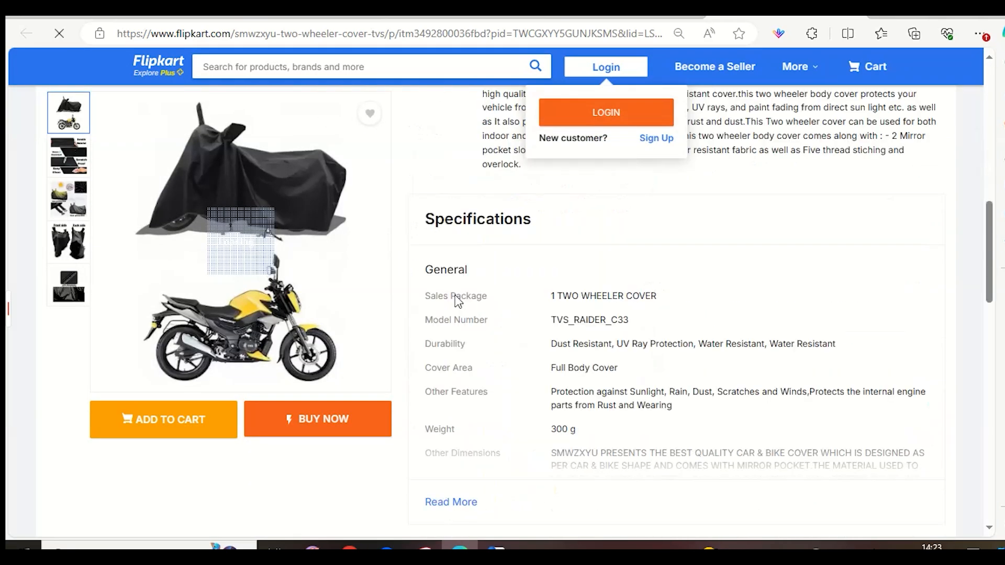
pyautogui.scroll(-10, 458, 302)
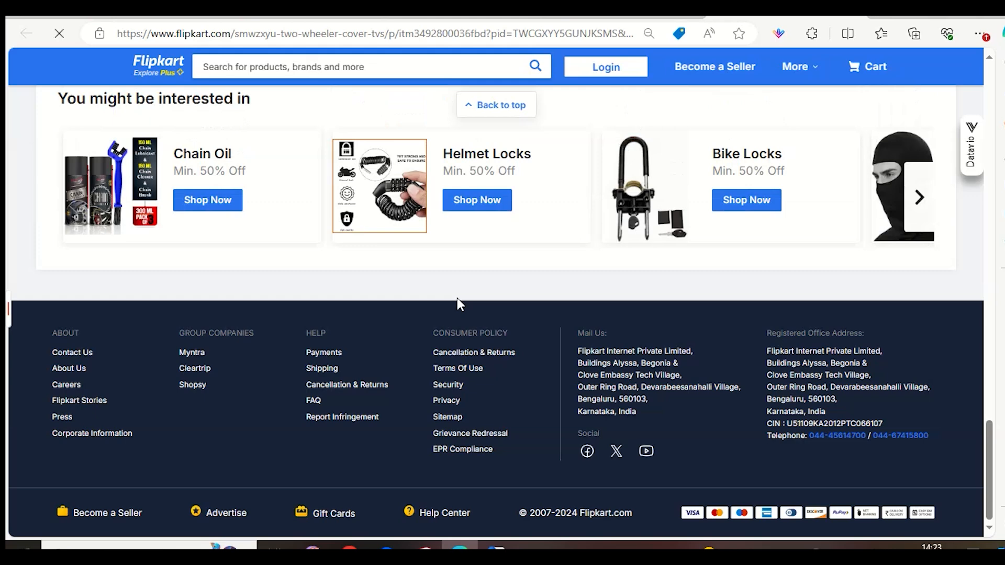
pyautogui.scroll(-5, 458, 303)
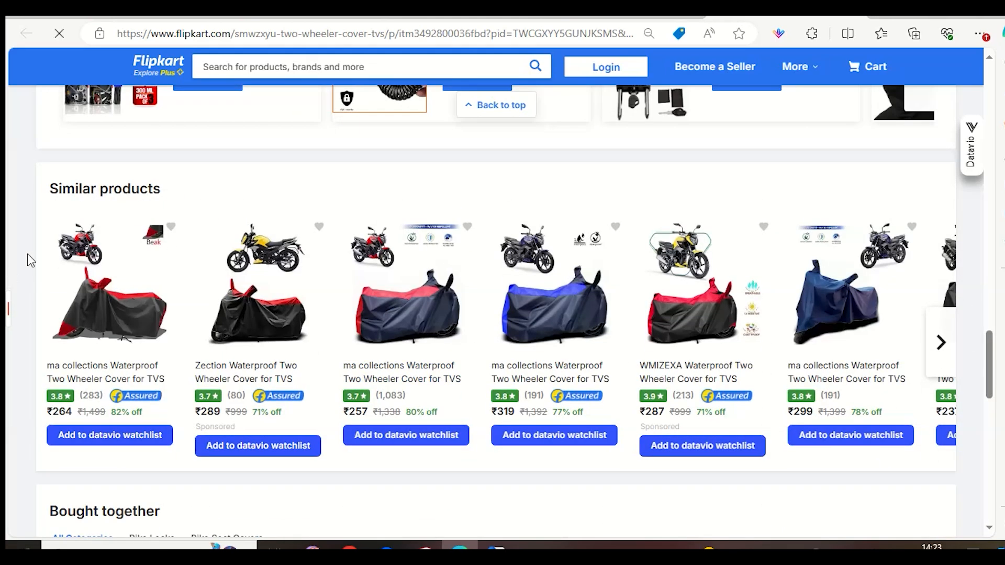
pyautogui.moveTo(42, 190); pyautogui.dragTo(247, 206)
pyautogui.click(215, 237)
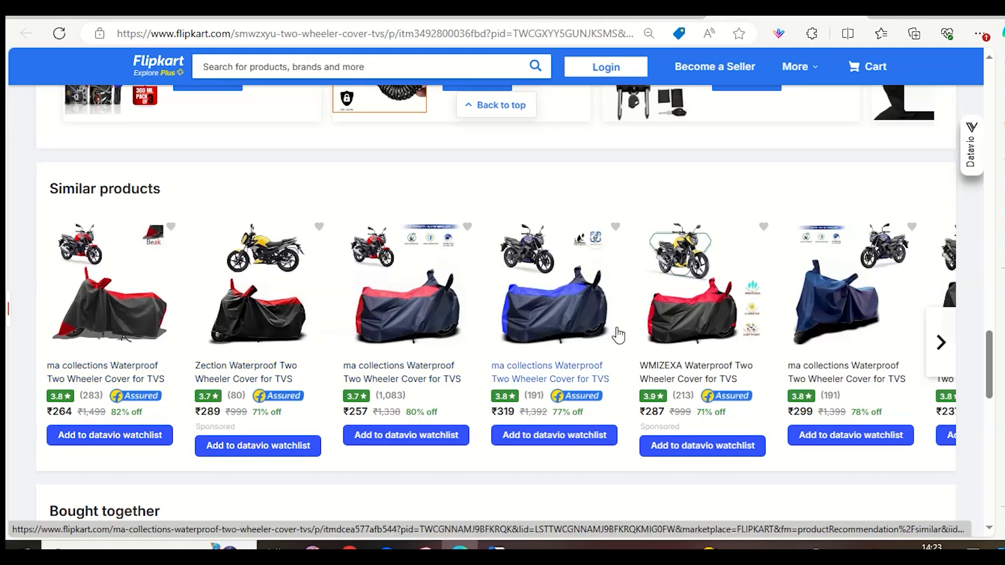
# Browse the Similar products and open the SADIYA ENTERPRISES and Bull Rider two-wheeler covers in separate tabs.
pyautogui.click(940, 343)
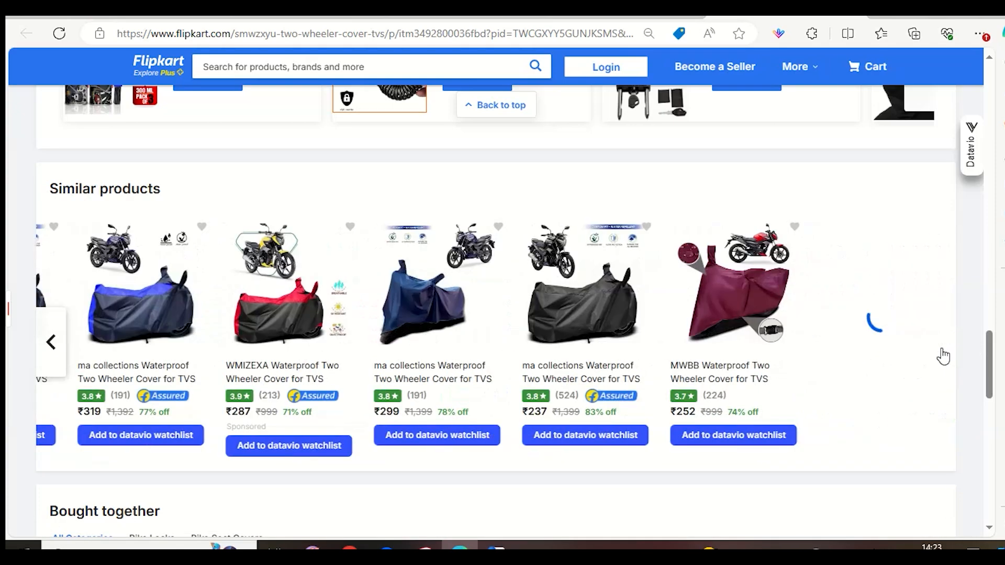
pyautogui.click(943, 356)
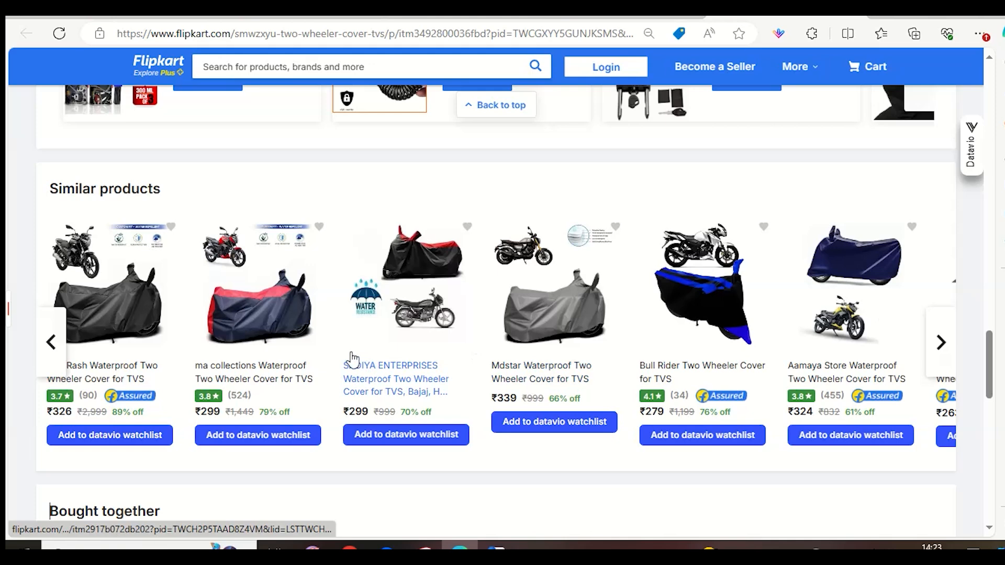
pyautogui.click(393, 321)
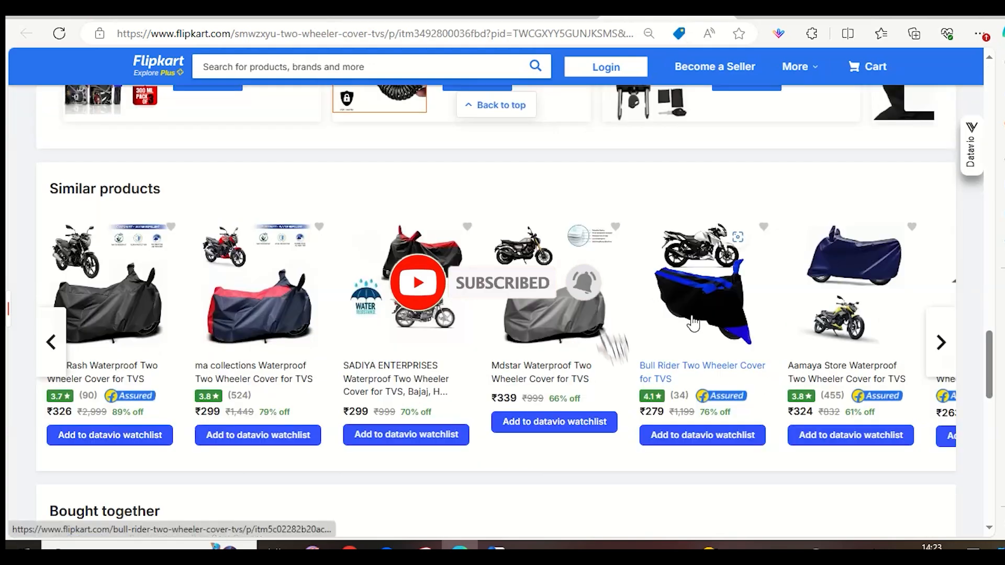
pyautogui.click(701, 309)
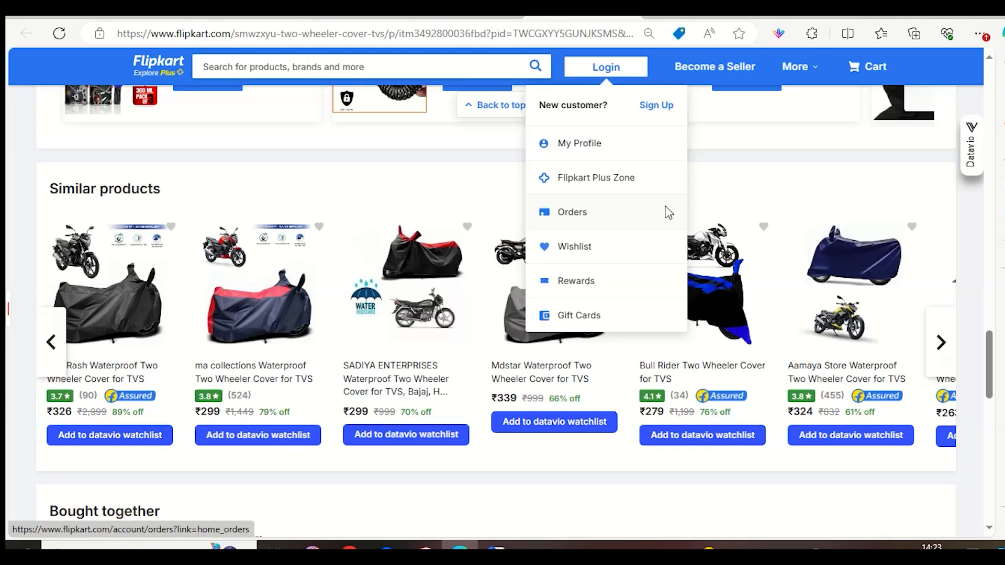
# Look through the remaining Similar products, go back to the first ones, and advance through them again.
pyautogui.click(951, 348)
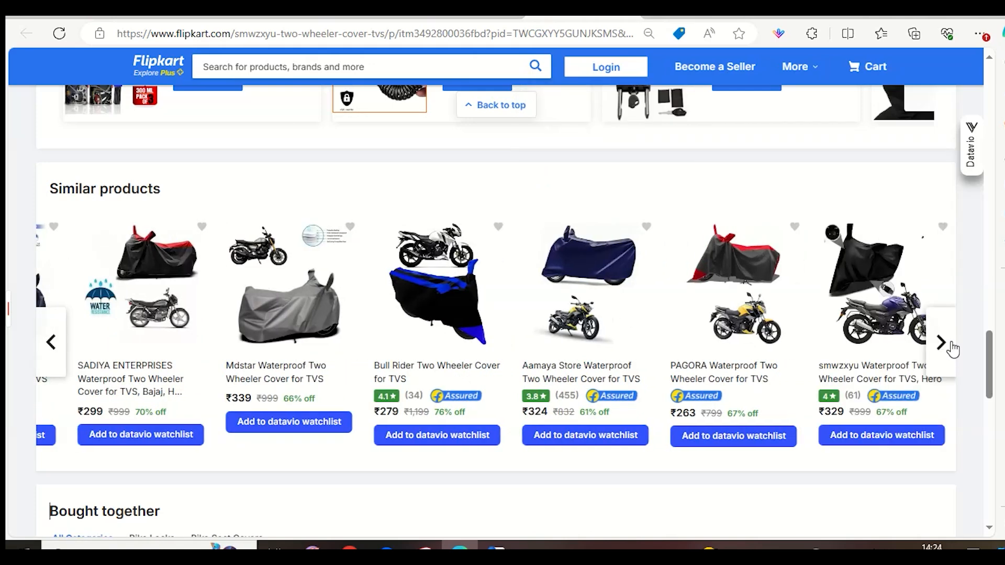
pyautogui.click(942, 343)
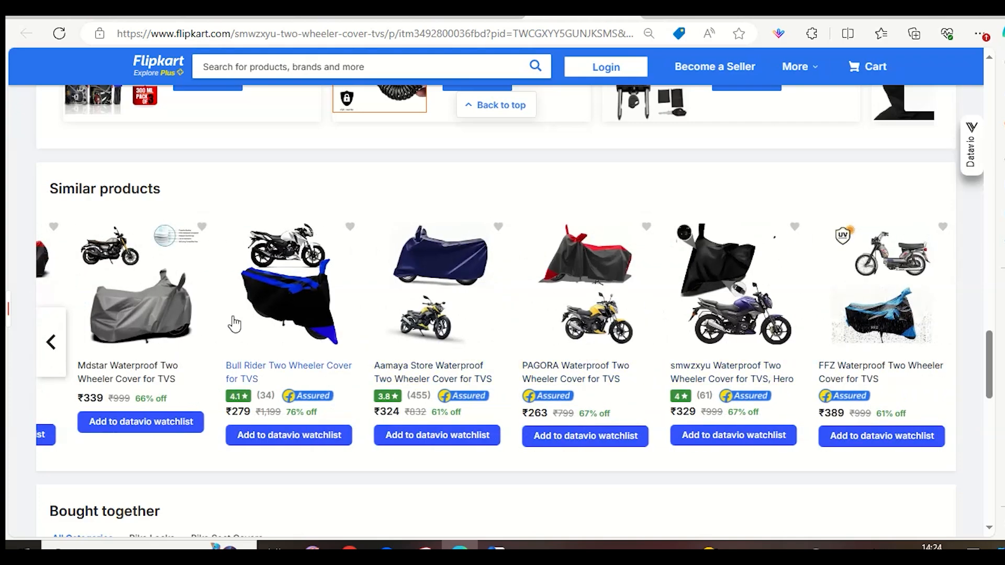
pyautogui.click(58, 342)
pyautogui.click(57, 343)
pyautogui.click(55, 347)
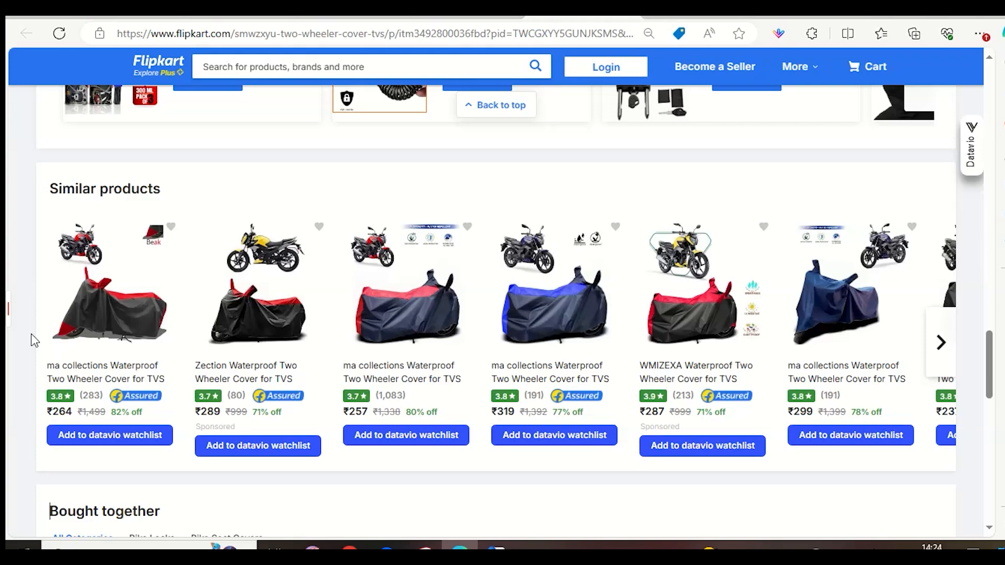
pyautogui.click(953, 355)
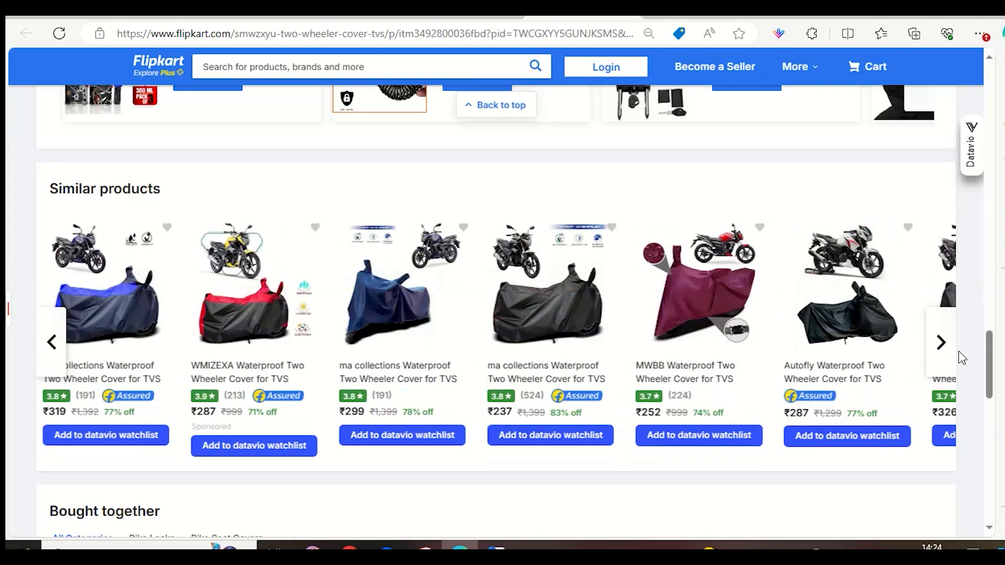
# Switch to the SADIYA ENTERPRISES cover's page and examine the vehicle brands in its title and its product description.
pyautogui.click(804, 15)
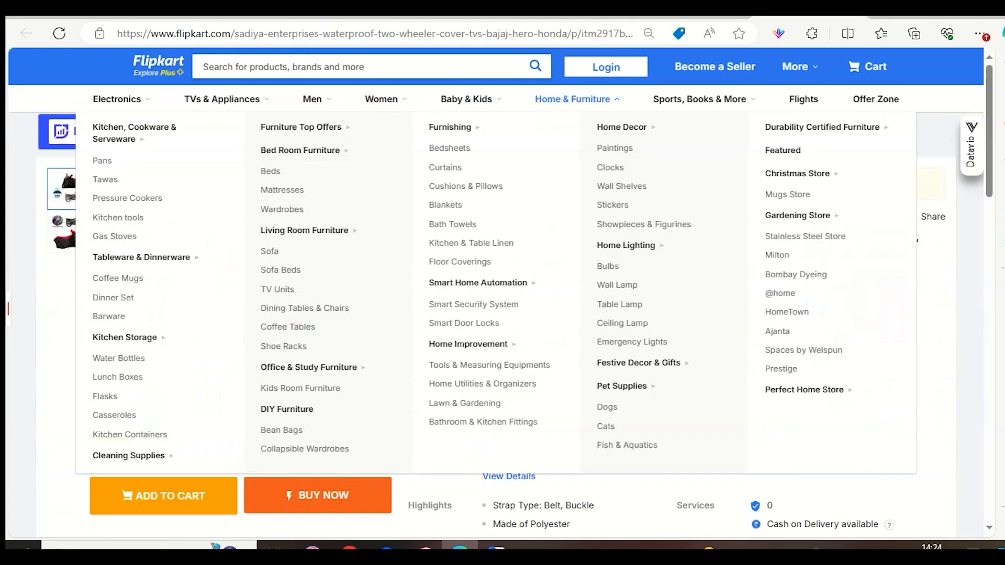
pyautogui.moveTo(726, 236); pyautogui.dragTo(755, 242)
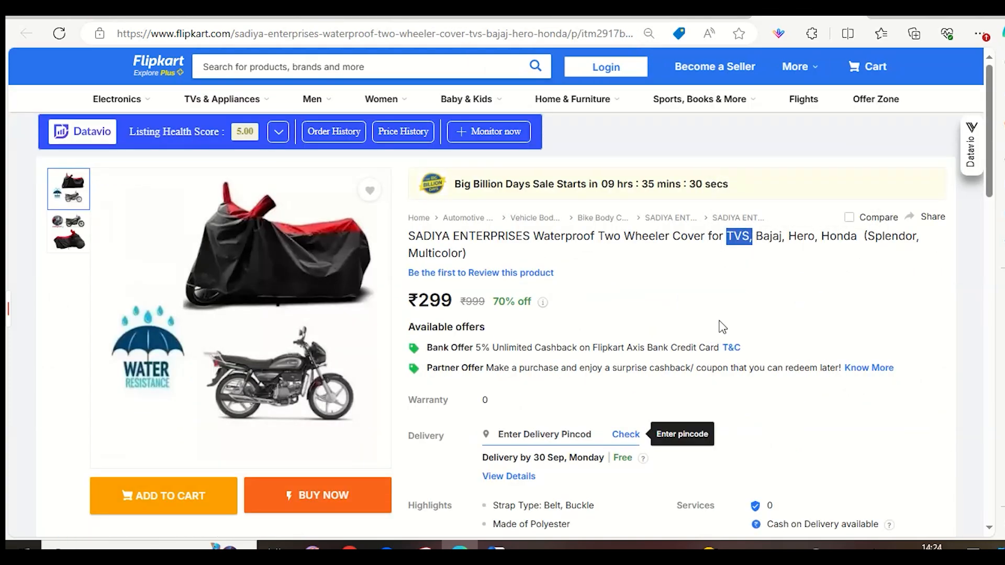
pyautogui.scroll(-6, 628, 366)
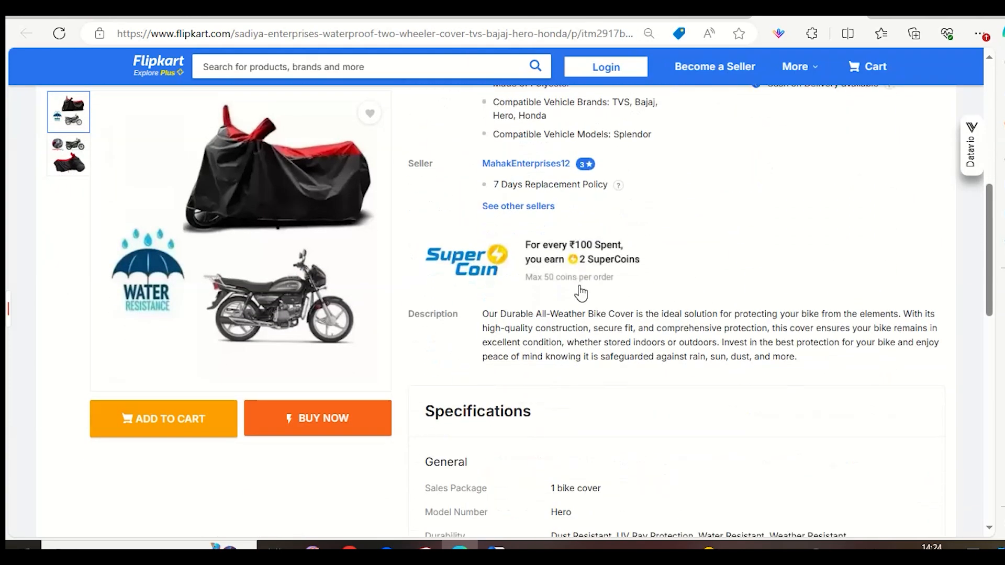
pyautogui.scroll(-2, 576, 308)
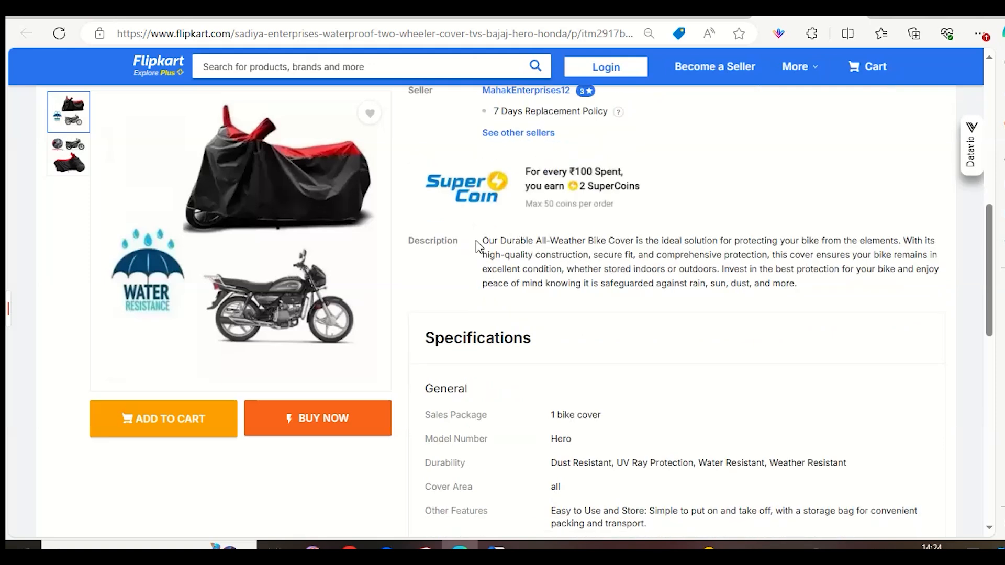
pyautogui.moveTo(481, 240); pyautogui.dragTo(834, 296)
pyautogui.click(849, 295)
pyautogui.scroll(-5, 780, 322)
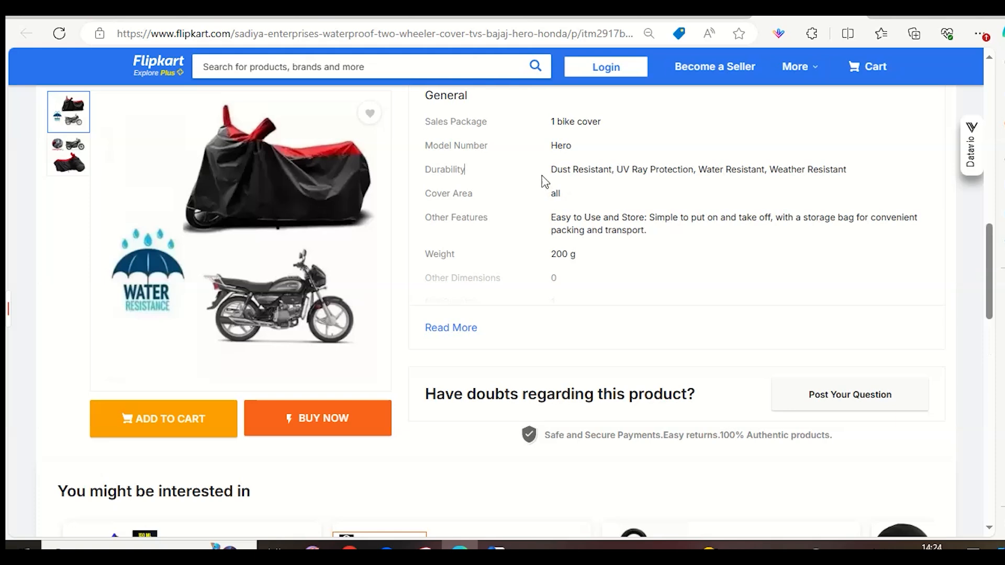
# Examine the durability and weight entries in the SADIYA ENTERPRISES cover's specifications.
pyautogui.moveTo(546, 176); pyautogui.dragTo(848, 192)
pyautogui.click(861, 175)
pyautogui.moveTo(548, 255); pyautogui.dragTo(650, 253)
pyautogui.scroll(-1, 639, 251)
pyautogui.scroll(7, 628, 256)
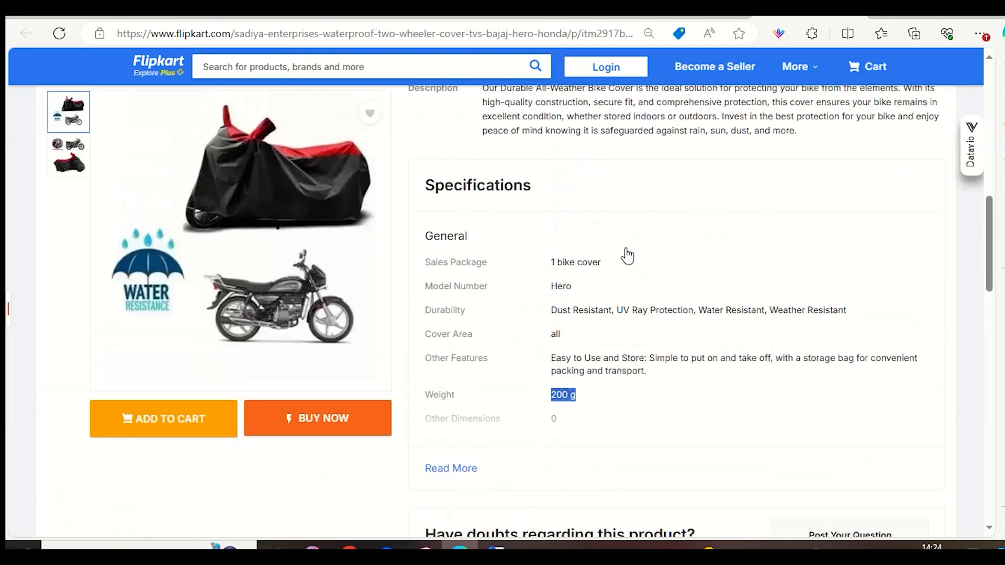
pyautogui.scroll(2, 627, 260)
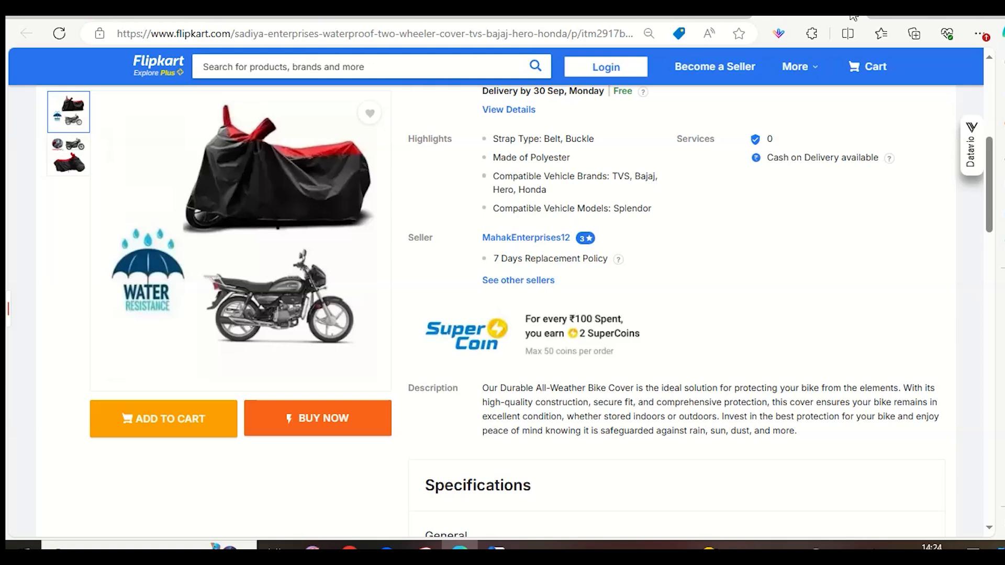
# Close the SADIYA ENTERPRISES and Bull Rider product pages and return to the Flipkart seller dashboard.
pyautogui.hotkey('ctrl', 'w')
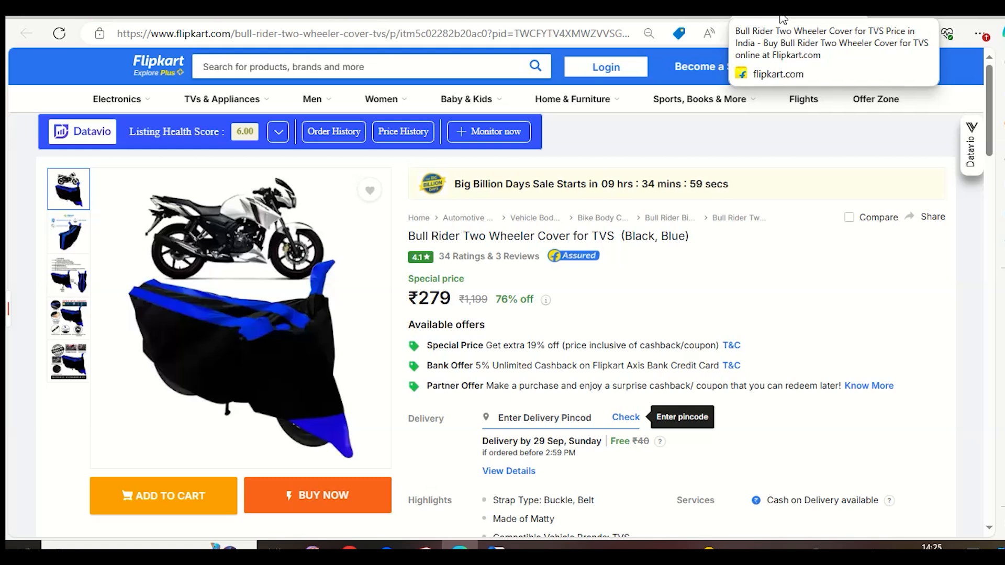
pyautogui.click(859, 16)
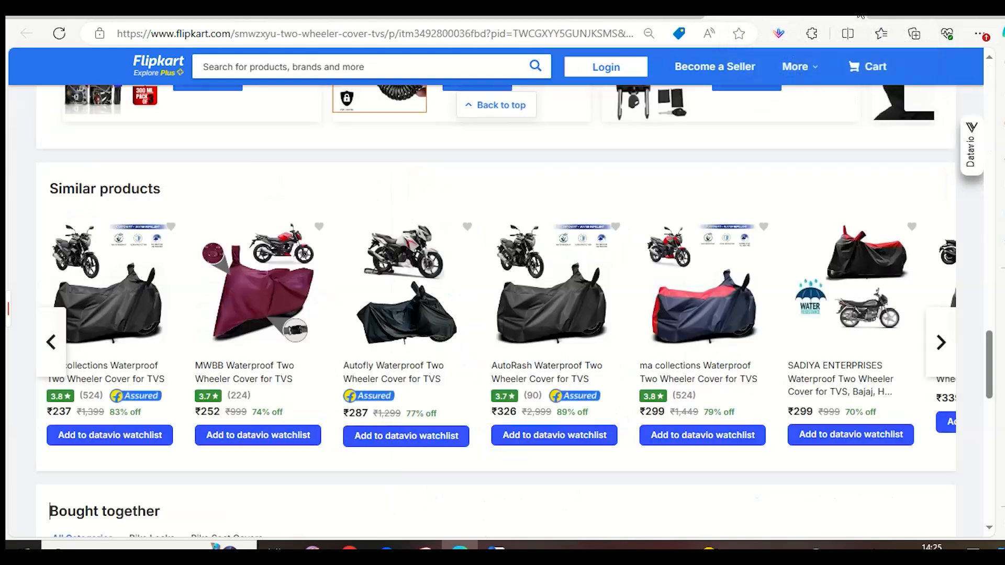
pyautogui.scroll(3, 610, 58)
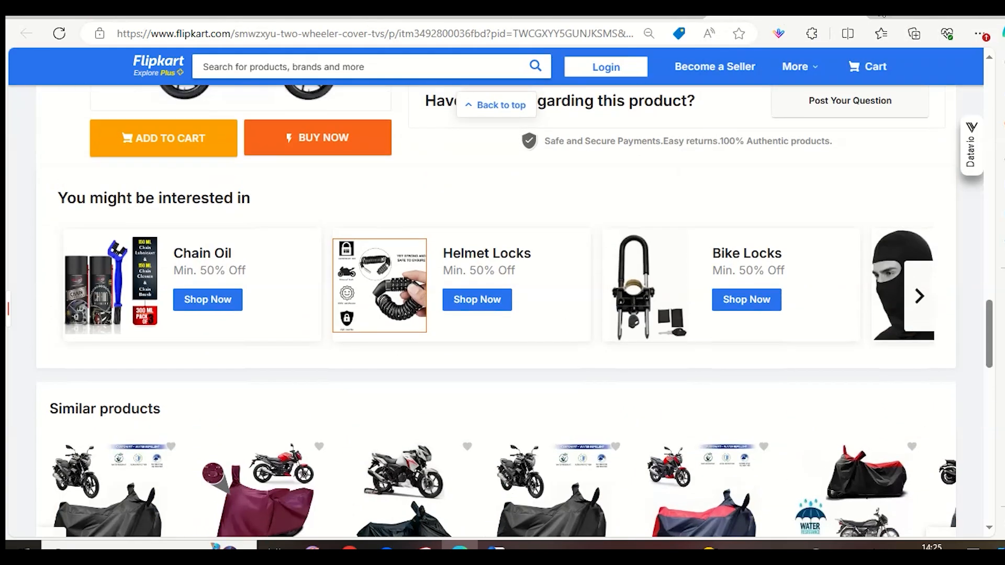
pyautogui.scroll(4, 769, 159)
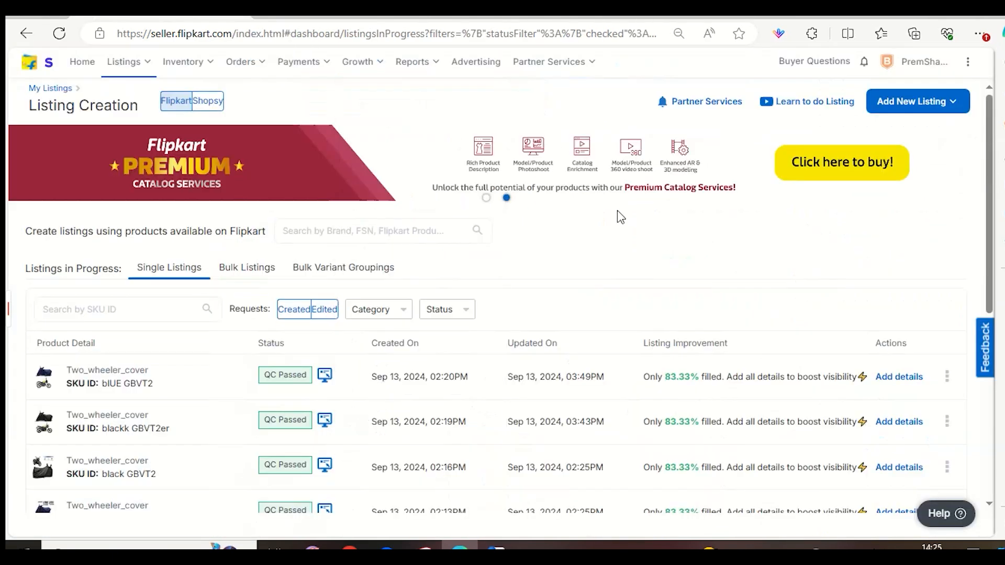
# Open My Listings in the seller dashboard and dismiss the Big Billion Days promotional pop-up.
pyautogui.moveTo(133, 79)
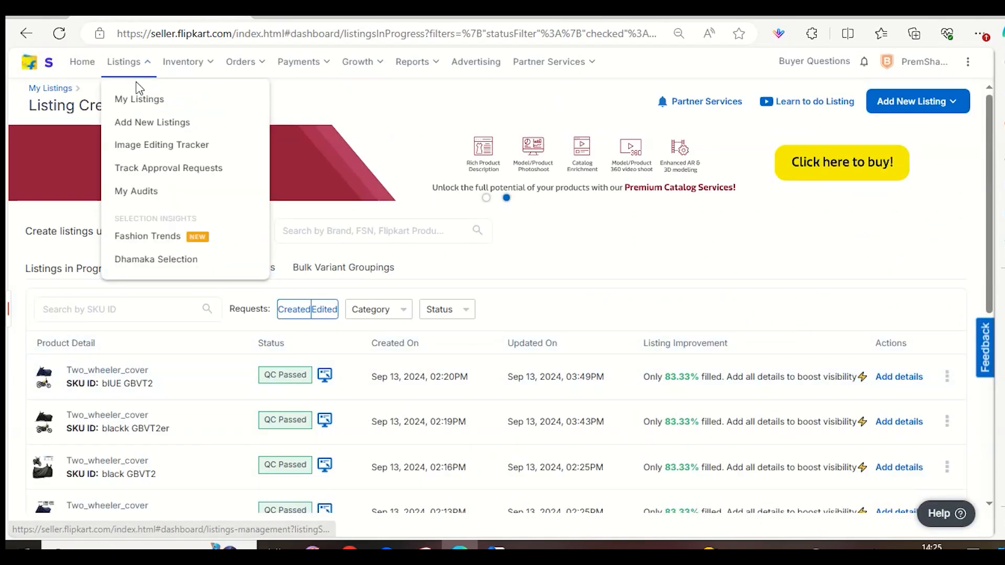
pyautogui.click(137, 101)
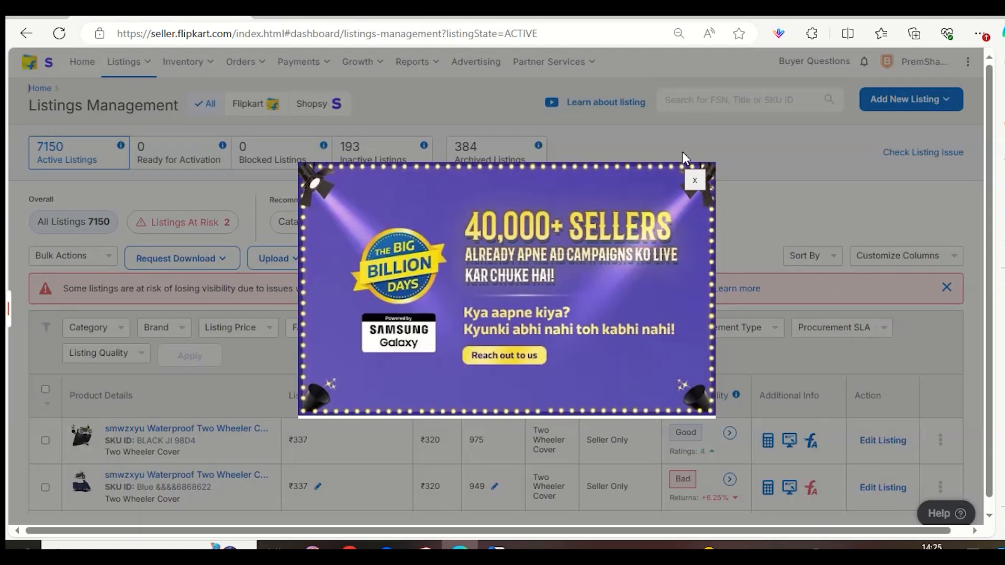
pyautogui.click(695, 181)
# Open the Traffic Report in Flipkart Nxt Insights and look at its filters and traffic metrics.
pyautogui.moveTo(357, 62)
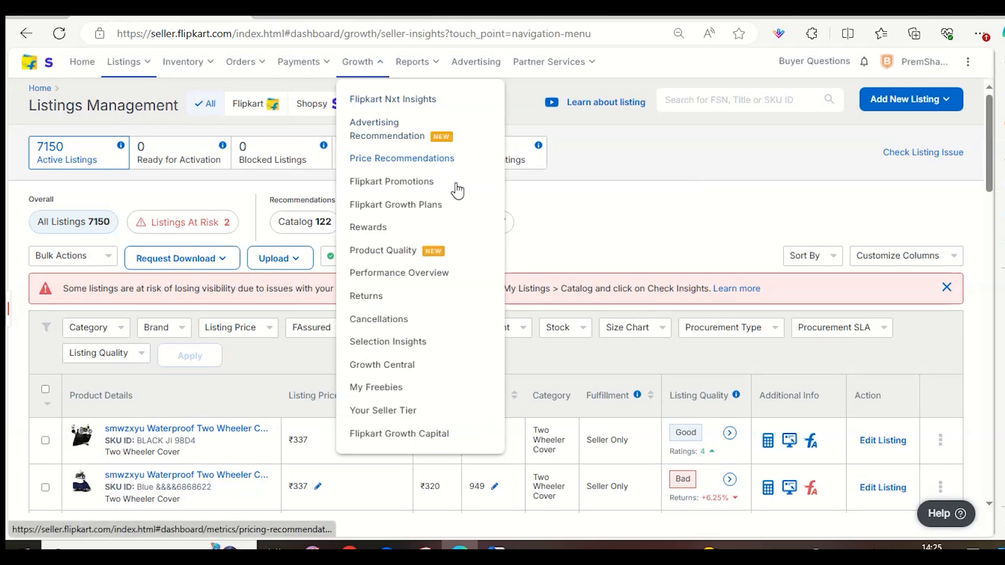
pyautogui.click(410, 101)
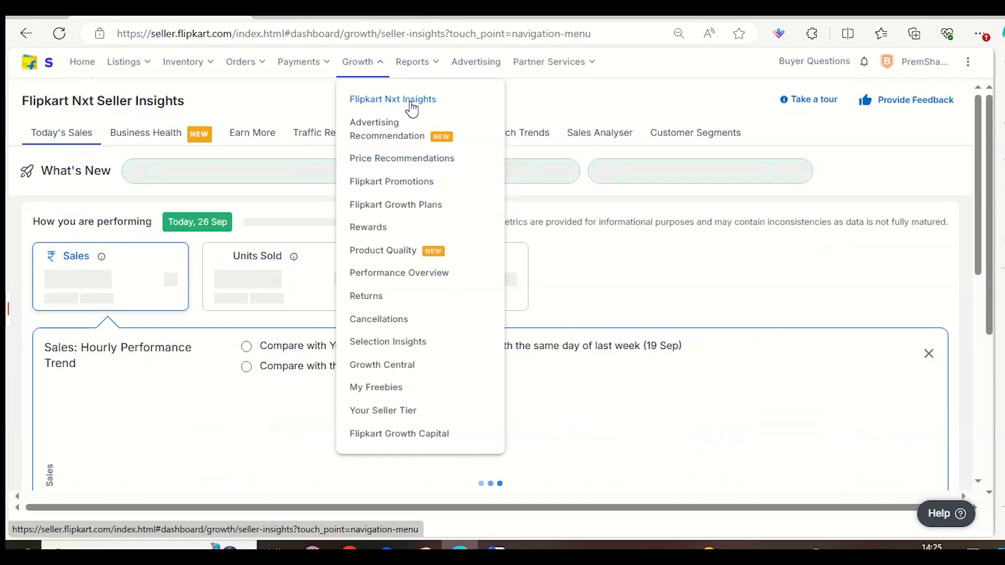
pyautogui.click(334, 201)
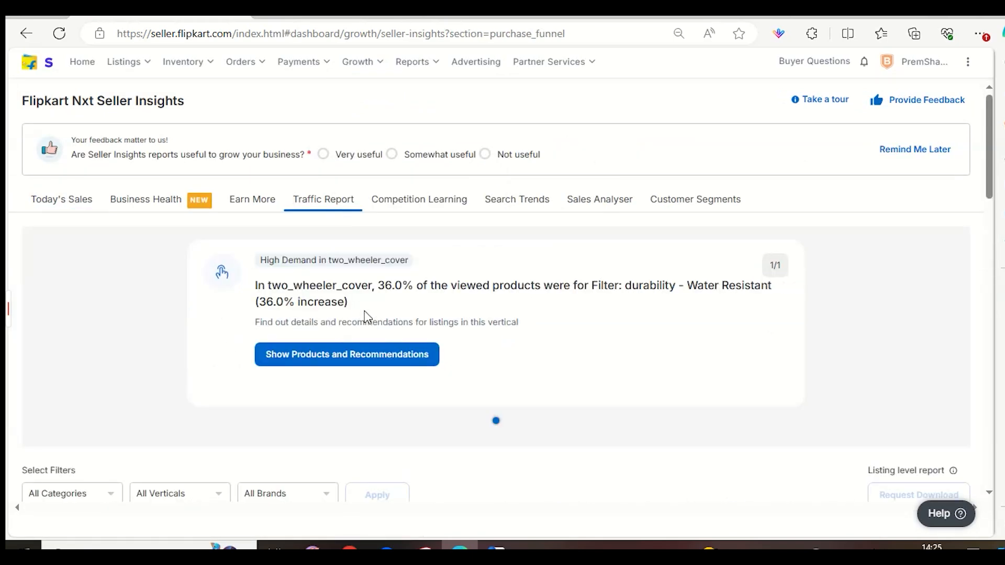
pyautogui.scroll(-1, 368, 318)
pyautogui.scroll(-5, 368, 318)
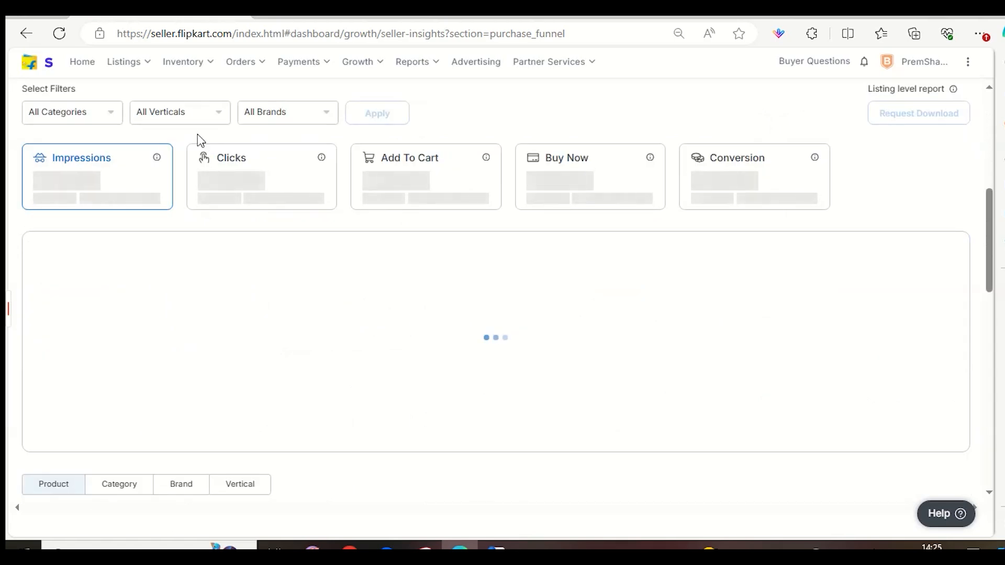
pyautogui.click(184, 122)
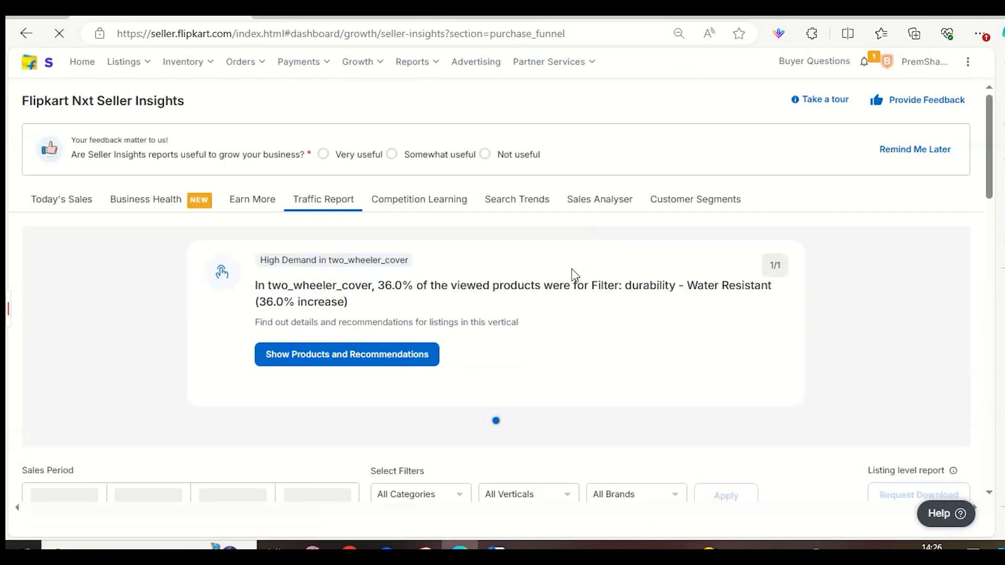
# Look through the Traffic Report's product table and increase the number of products shown per page.
pyautogui.scroll(-8, 329, 356)
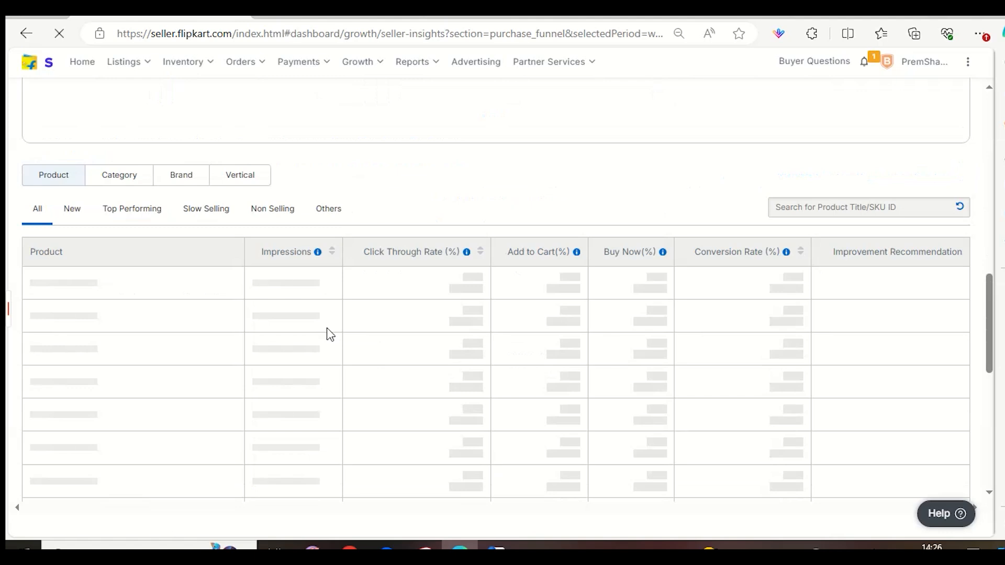
pyautogui.scroll(1, 322, 292)
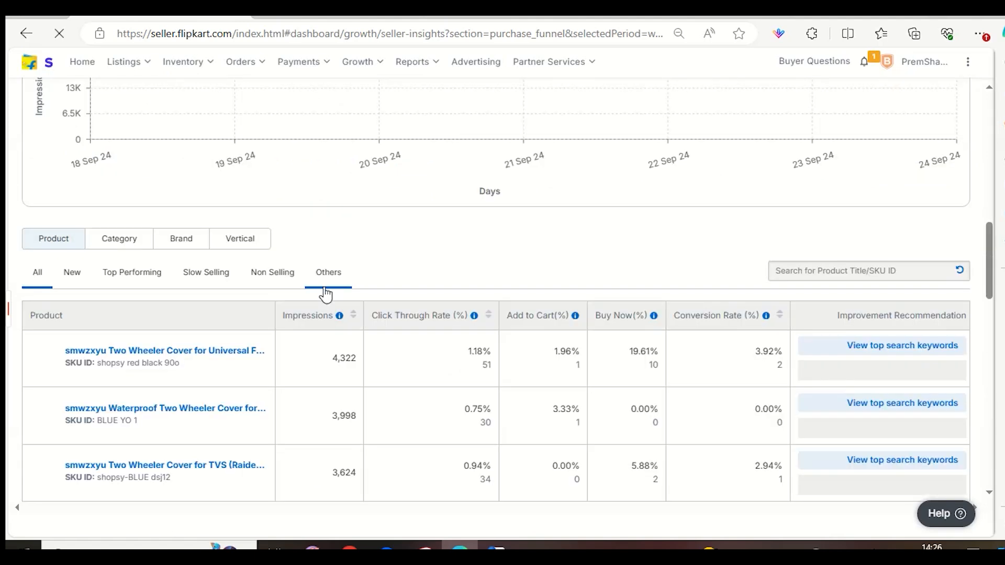
pyautogui.scroll(-5, 460, 292)
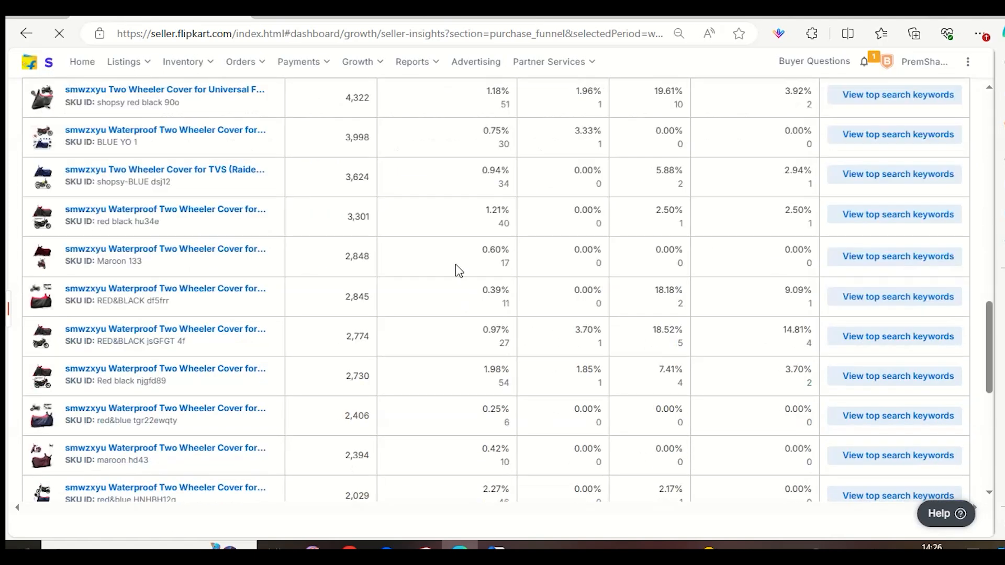
pyautogui.scroll(-8, 463, 266)
pyautogui.click(672, 482)
pyautogui.click(673, 516)
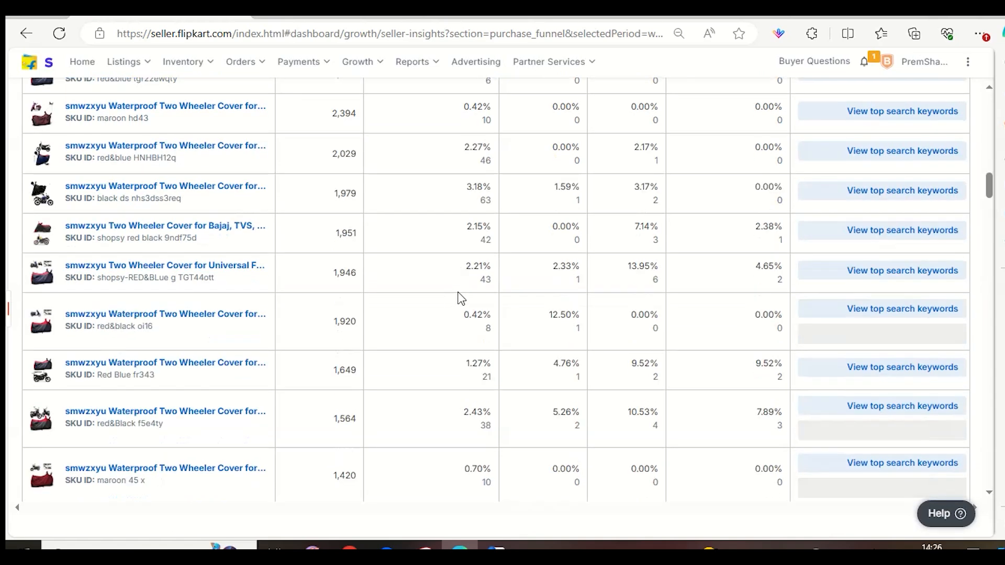
# Sort the Traffic Report's products by impressions in ascending order and select the SKU ID line of the Green0.3336 product.
pyautogui.scroll(6, 552, 390)
pyautogui.scroll(7, 546, 390)
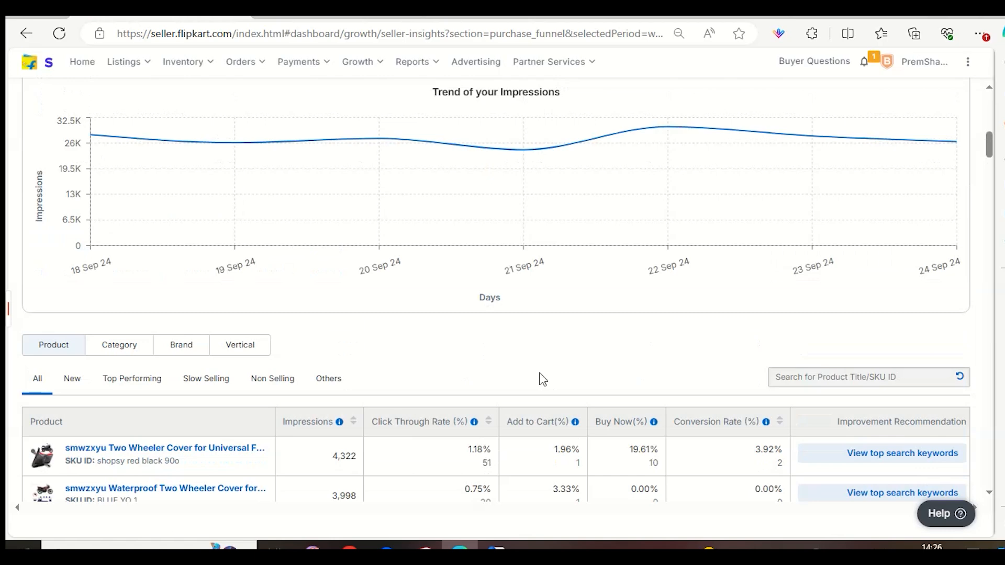
pyautogui.scroll(-1, 537, 375)
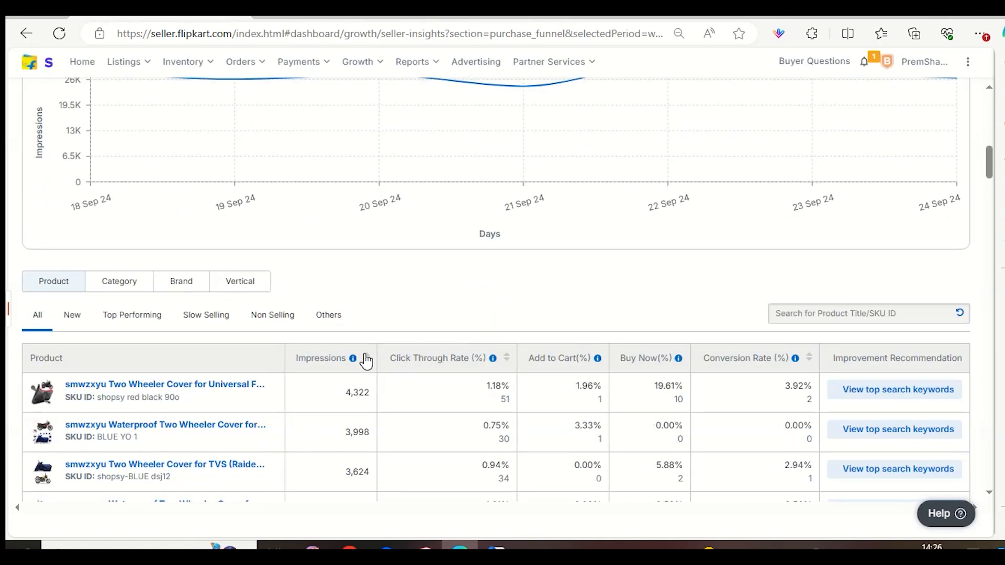
pyautogui.click(368, 360)
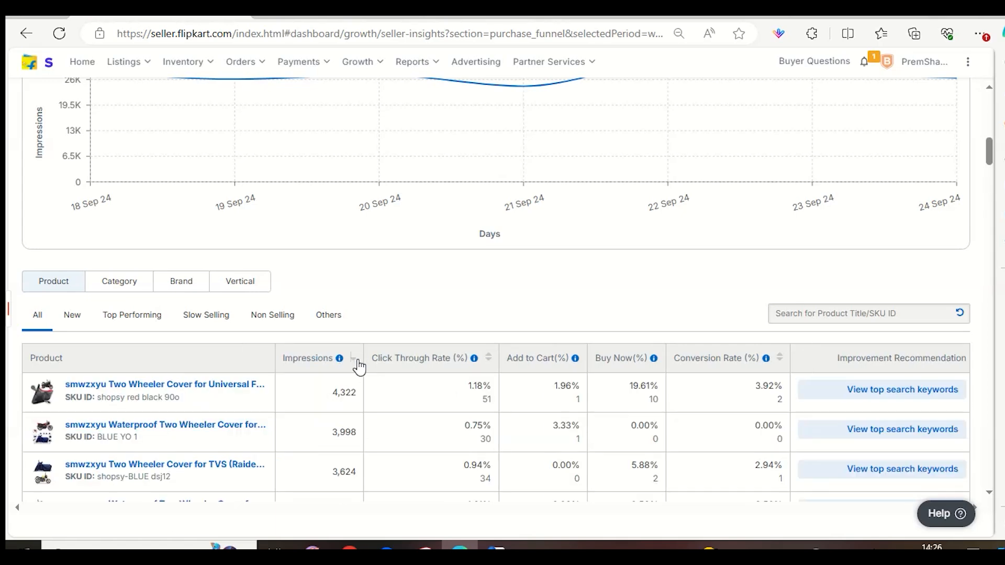
pyautogui.click(354, 361)
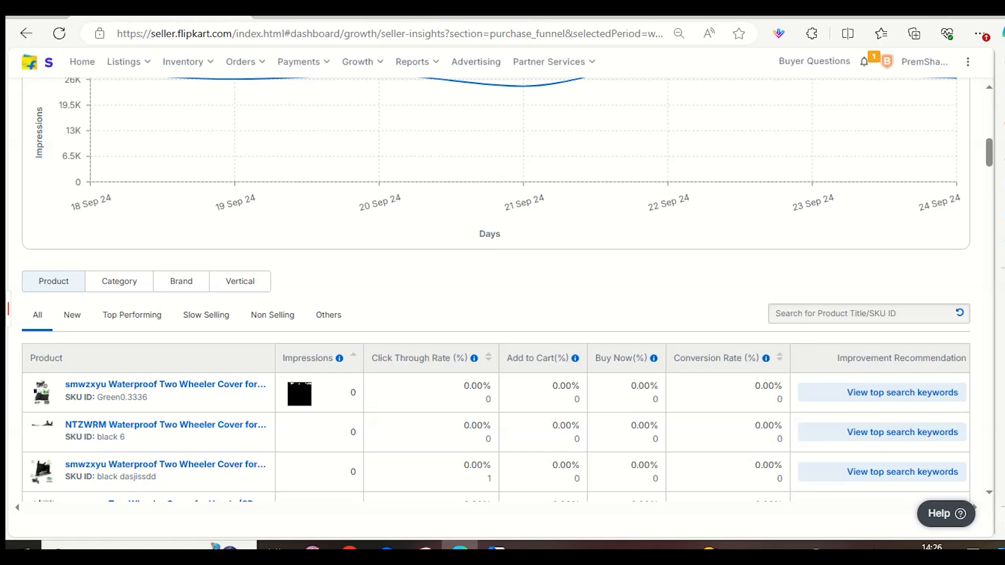
pyautogui.tripleClick(131, 396)
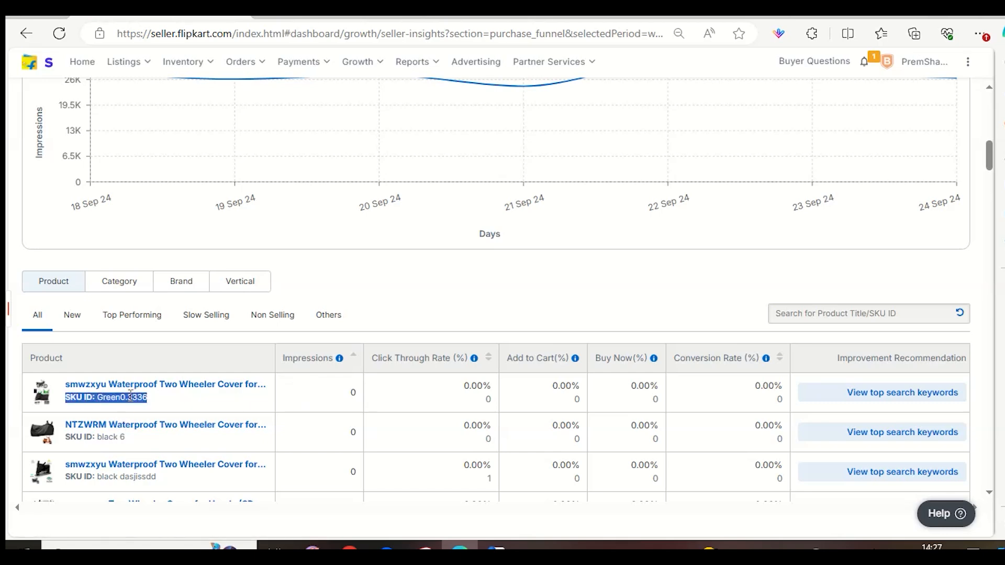
# Copy the SKU ID Green0.3336 from the Traffic Report and open the Seller Dashboard in a new browser tab.
pyautogui.click(130, 396)
pyautogui.moveTo(96, 398); pyautogui.dragTo(158, 395)
pyautogui.hotkey('ctrl', 'c')
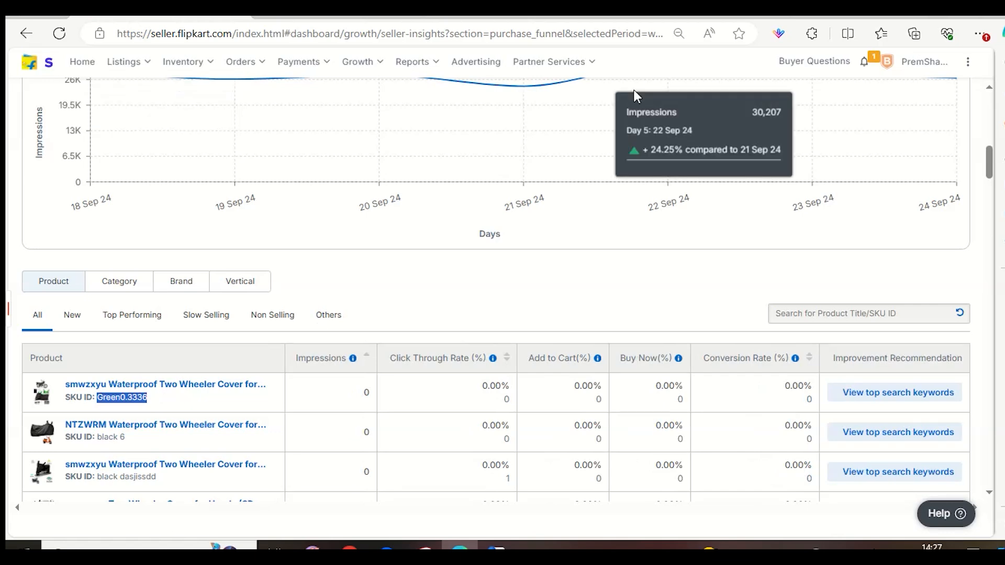
pyautogui.click(801, 17)
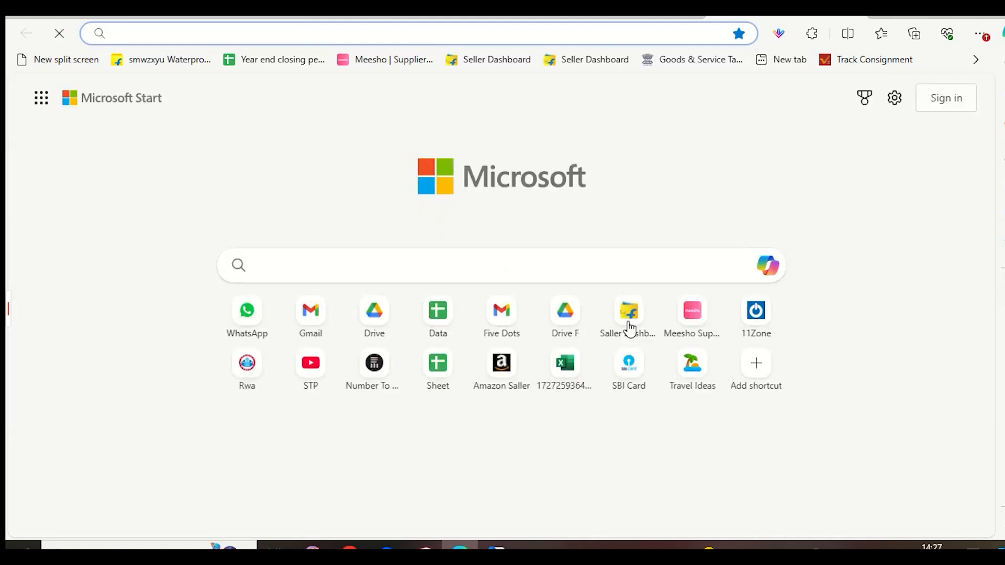
pyautogui.click(630, 325)
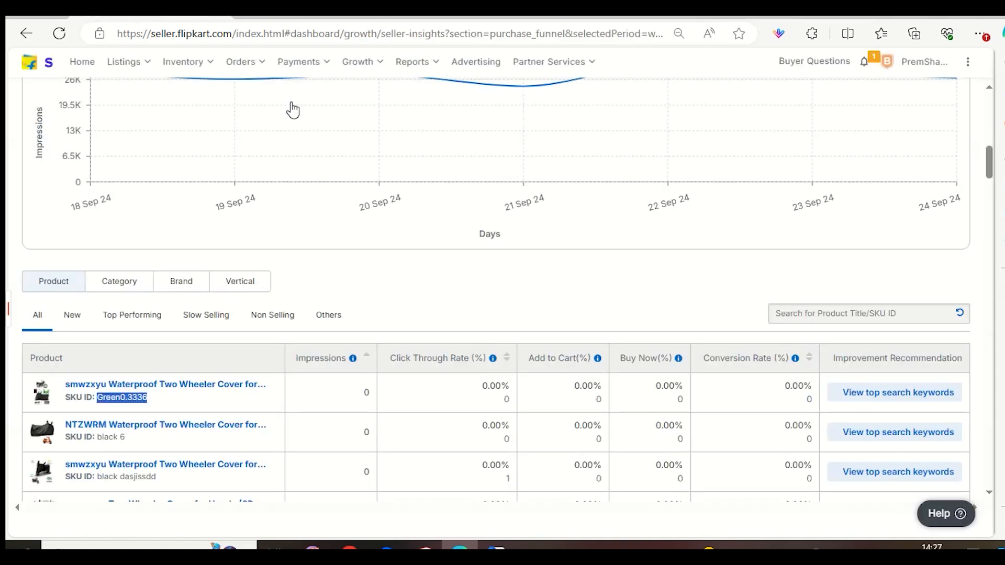
# Open My Listings in the new dashboard tab and search the listings for SKU Green0.3336.
pyautogui.scroll(-5, 284, 305)
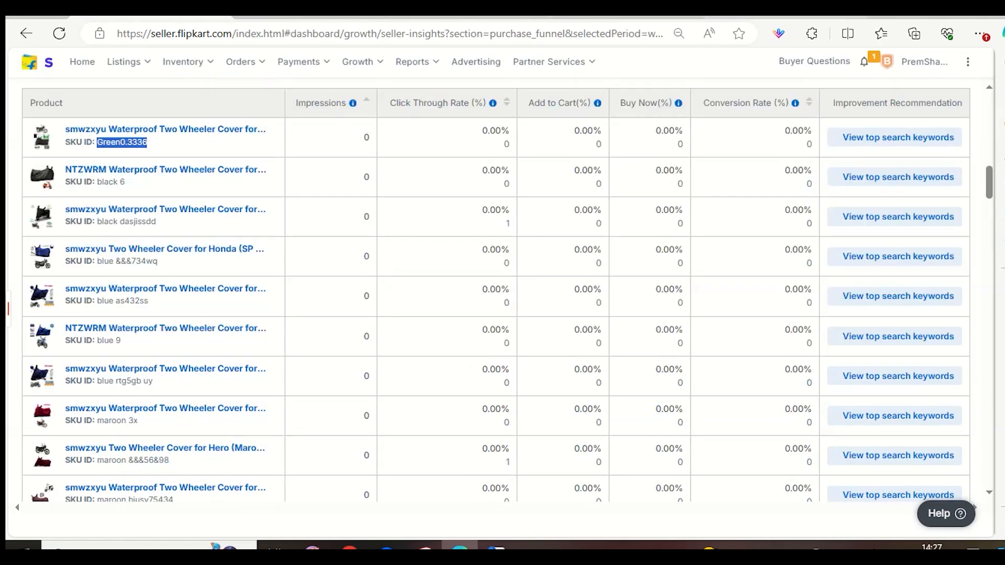
pyautogui.click(795, 20)
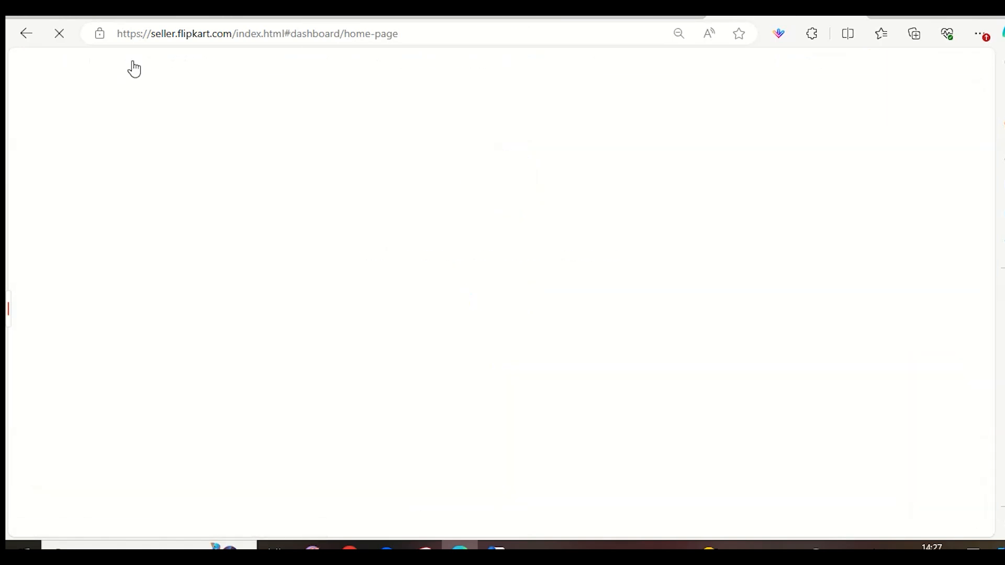
pyautogui.moveTo(131, 67)
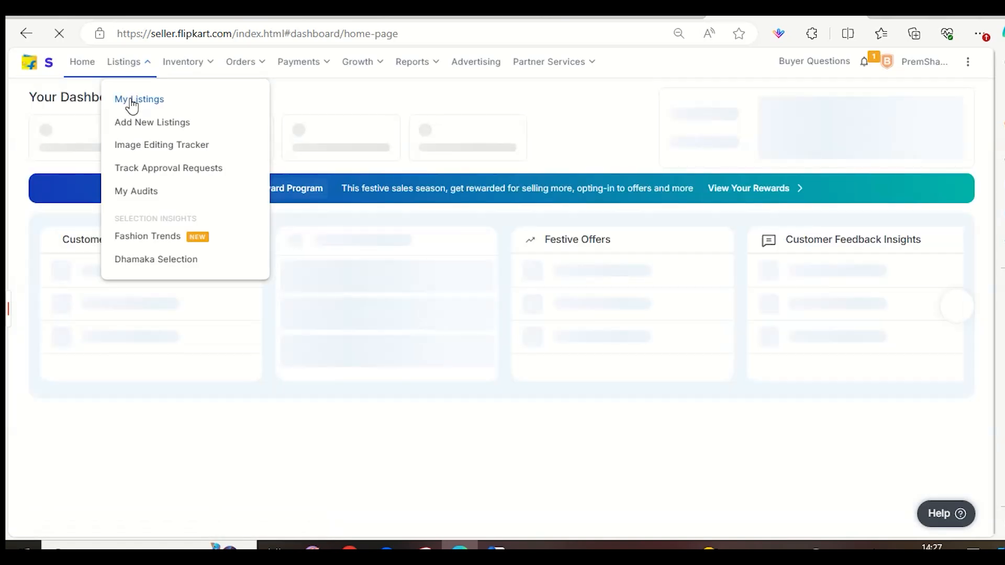
pyautogui.click(131, 100)
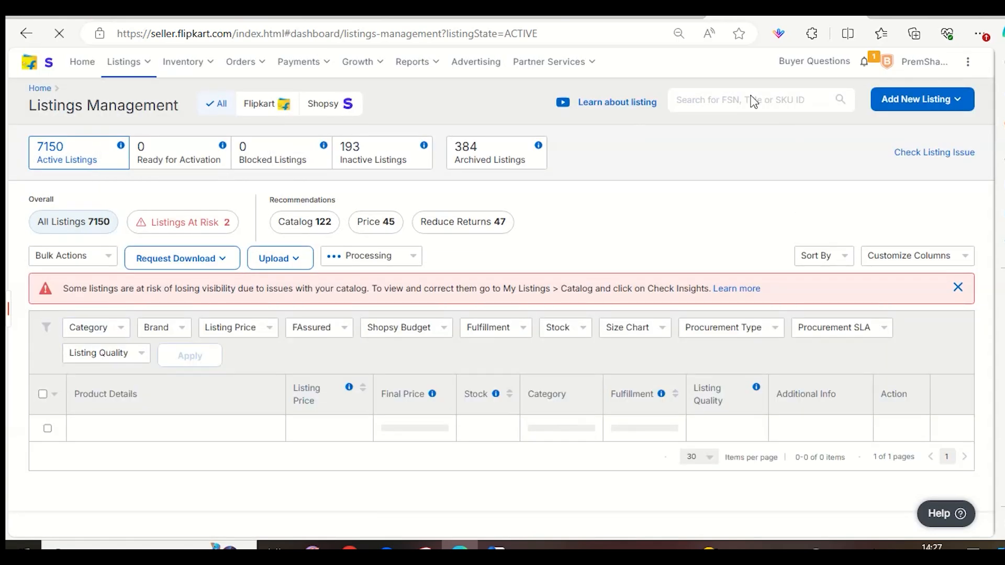
pyautogui.click(754, 101)
pyautogui.hotkey('ctrl', 'v')
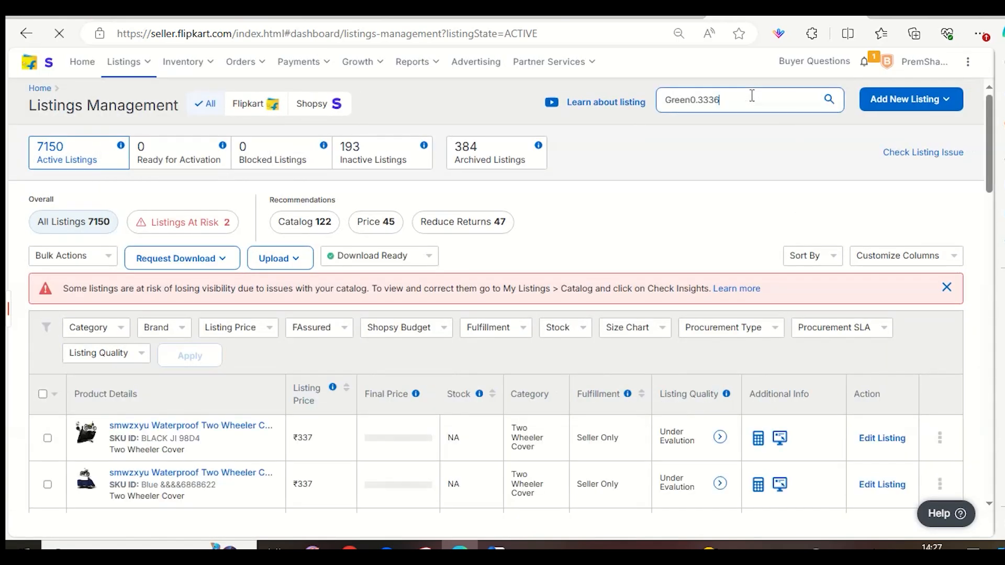
pyautogui.click(829, 100)
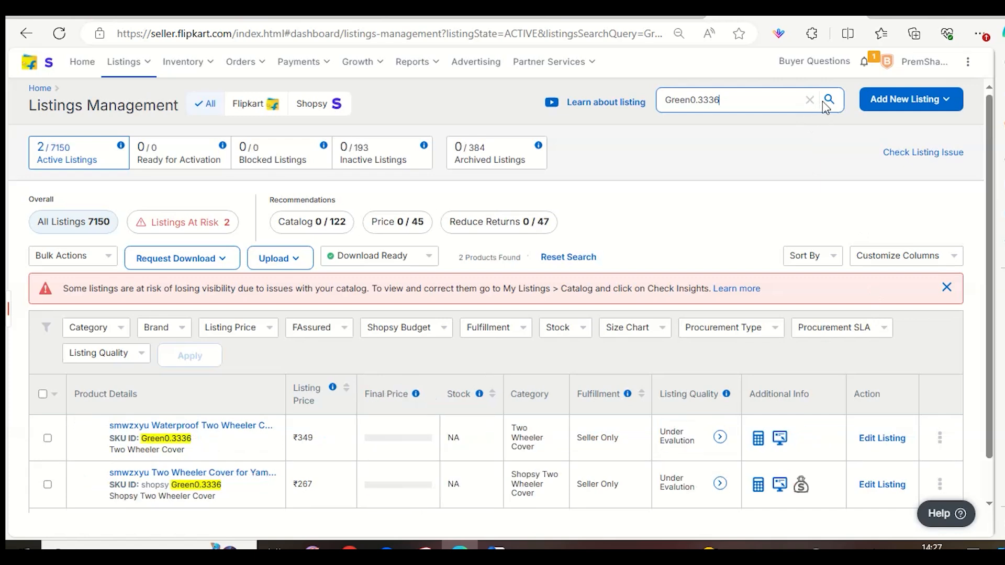
pyautogui.scroll(-1, 861, 220)
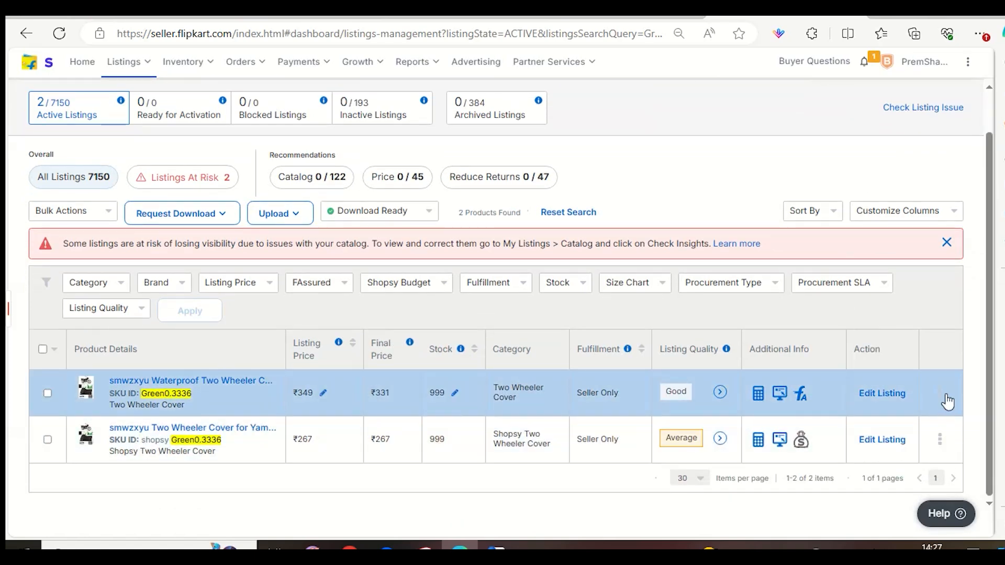
# Open the Waterproof Two Wheeler Cover listing with SKU Green0.3336 for product editing and open its Additional Description section for editing.
pyautogui.click(939, 395)
pyautogui.click(908, 418)
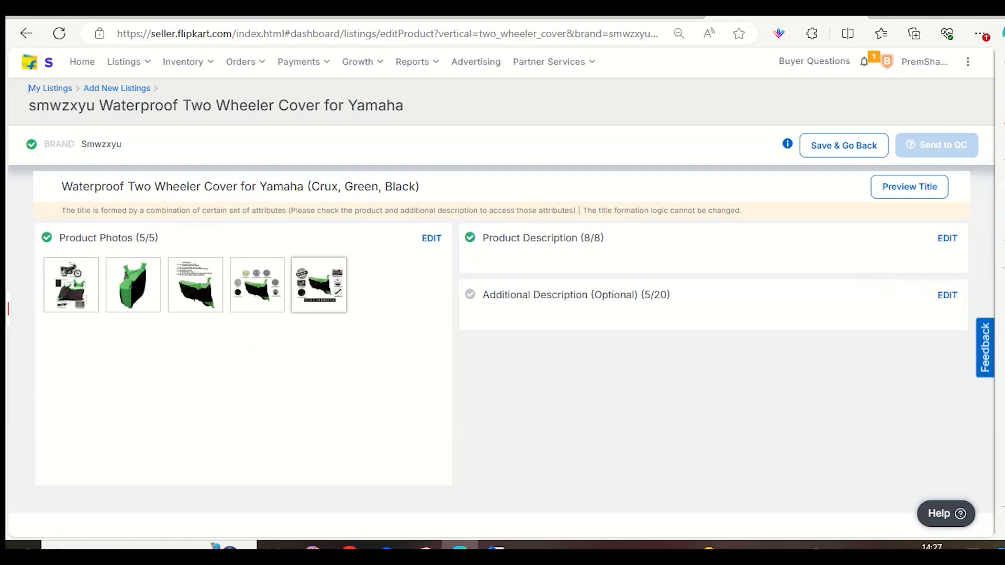
pyautogui.click(942, 297)
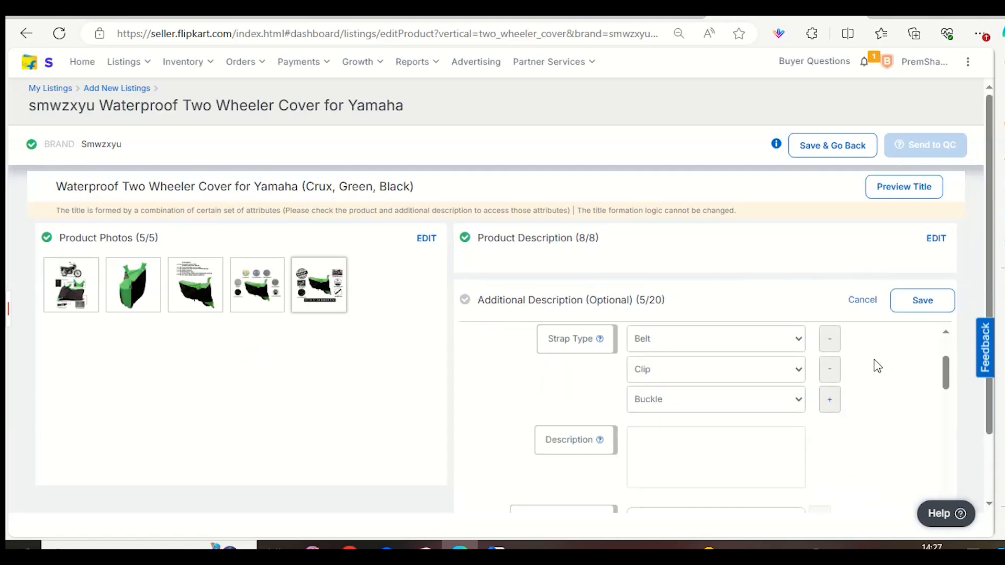
# Look through the listing's additional description fields, from strap type and search keywords to dimensions and other features.
pyautogui.scroll(-5, 875, 363)
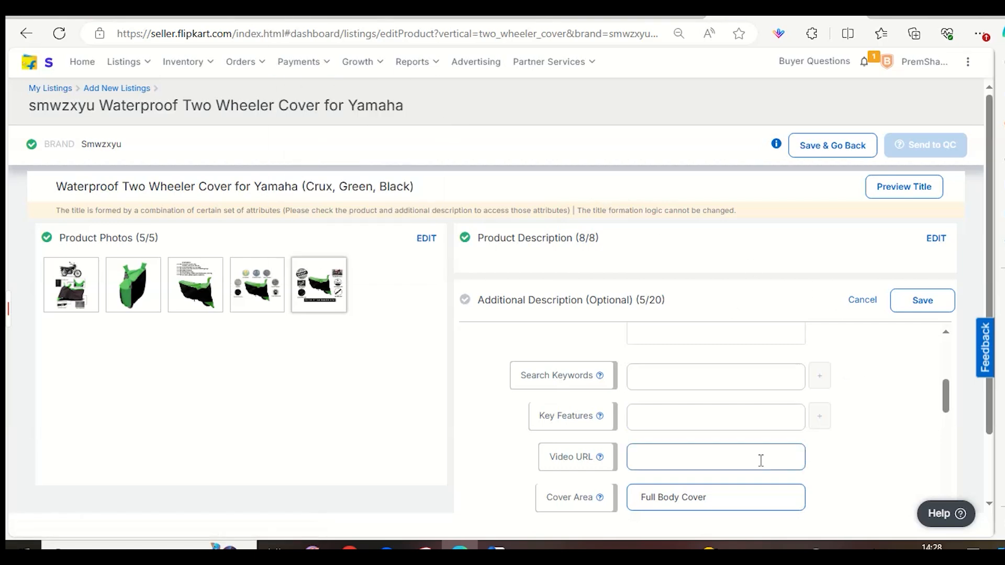
pyautogui.scroll(3, 713, 417)
pyautogui.scroll(-2, 731, 391)
pyautogui.scroll(-1, 723, 361)
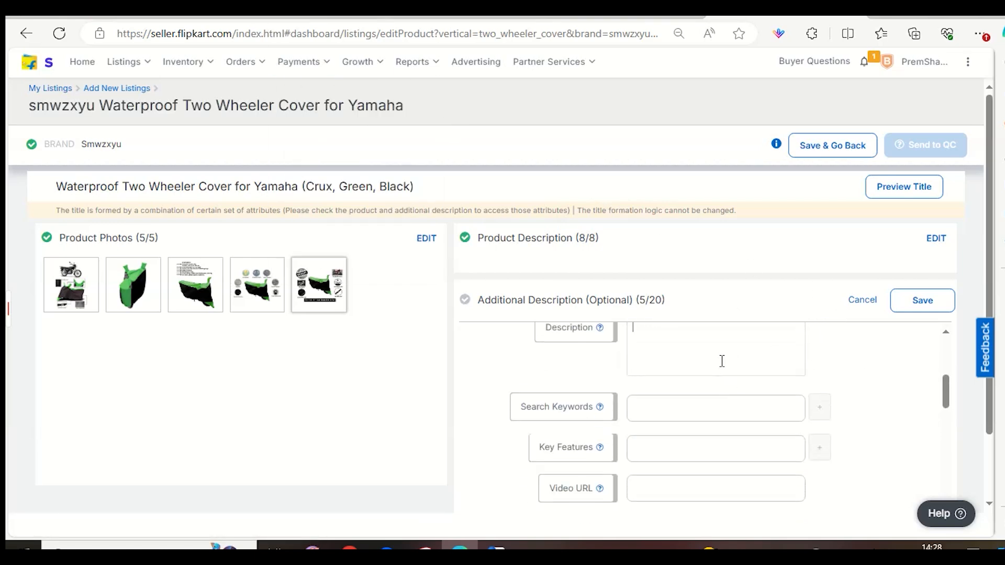
pyautogui.scroll(-6, 722, 361)
pyautogui.scroll(-2, 674, 422)
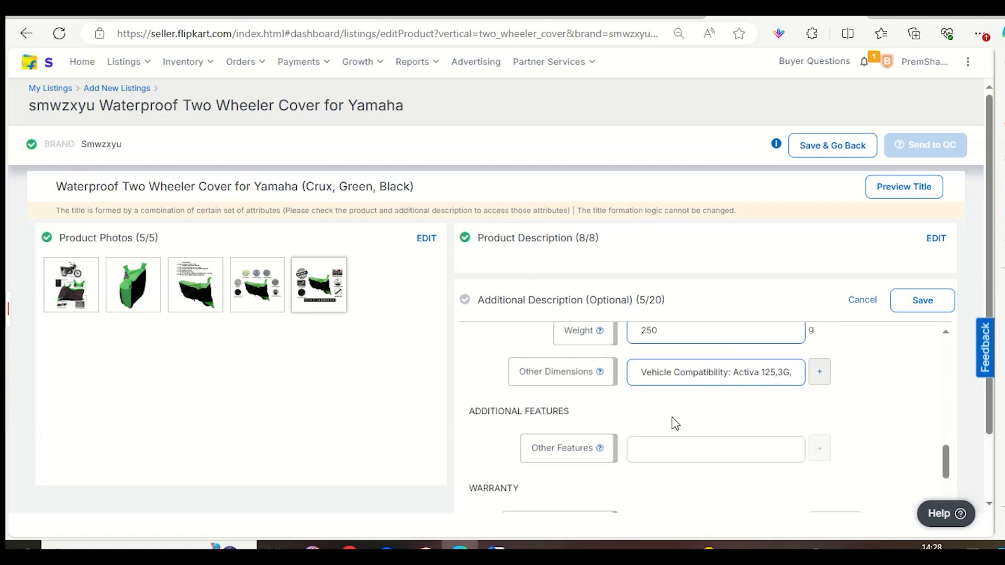
pyautogui.scroll(2, 674, 423)
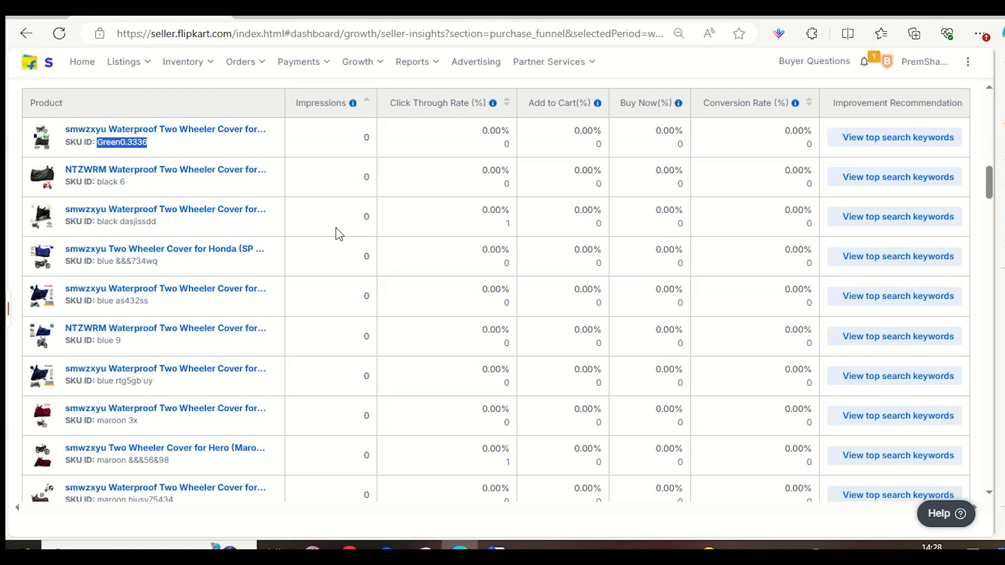
# Look further down the Traffic Report's products sorted by impressions and return to the listing being edited.
pyautogui.scroll(-5, 293, 262)
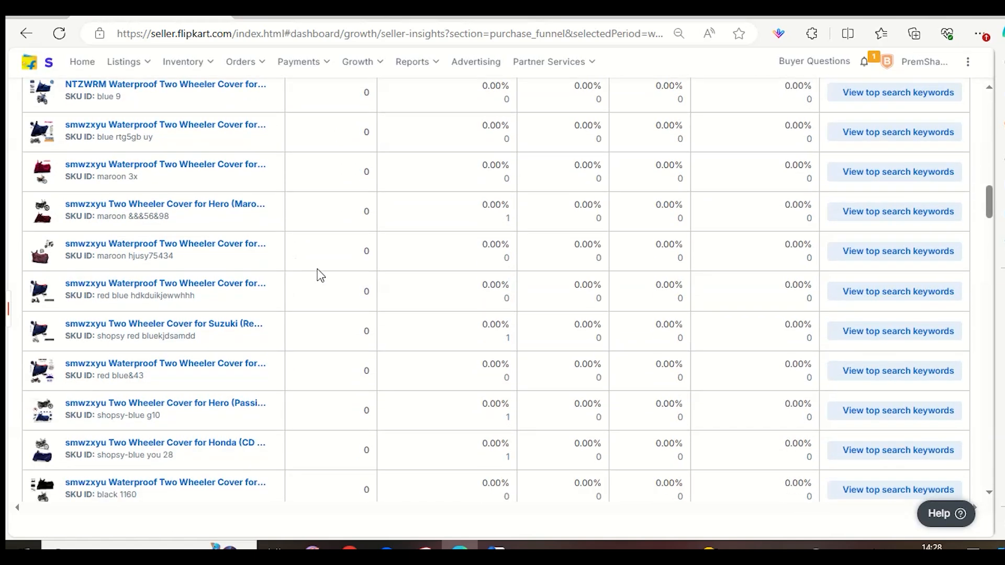
pyautogui.scroll(-20, 317, 270)
pyautogui.scroll(-10, 324, 285)
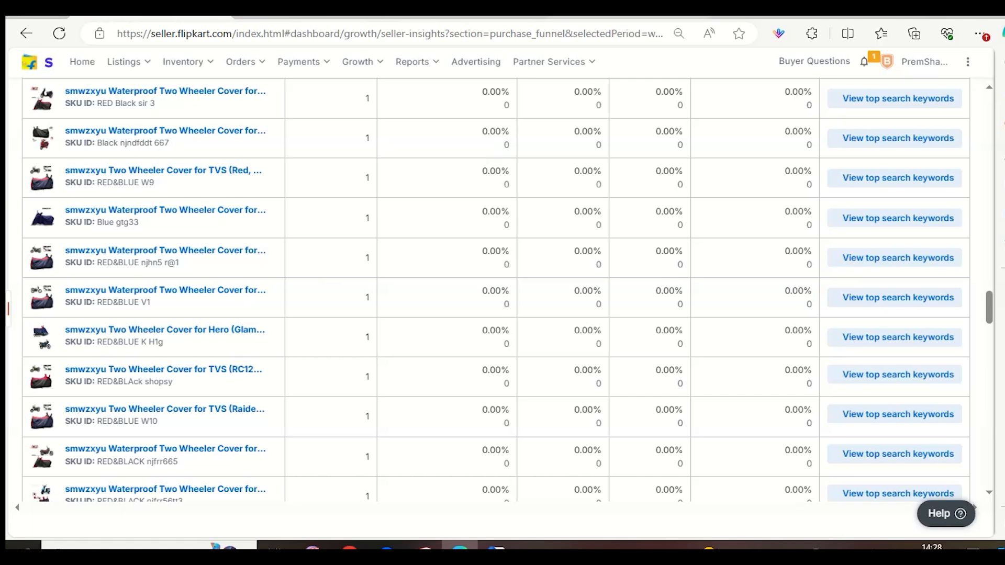
pyautogui.click(752, 11)
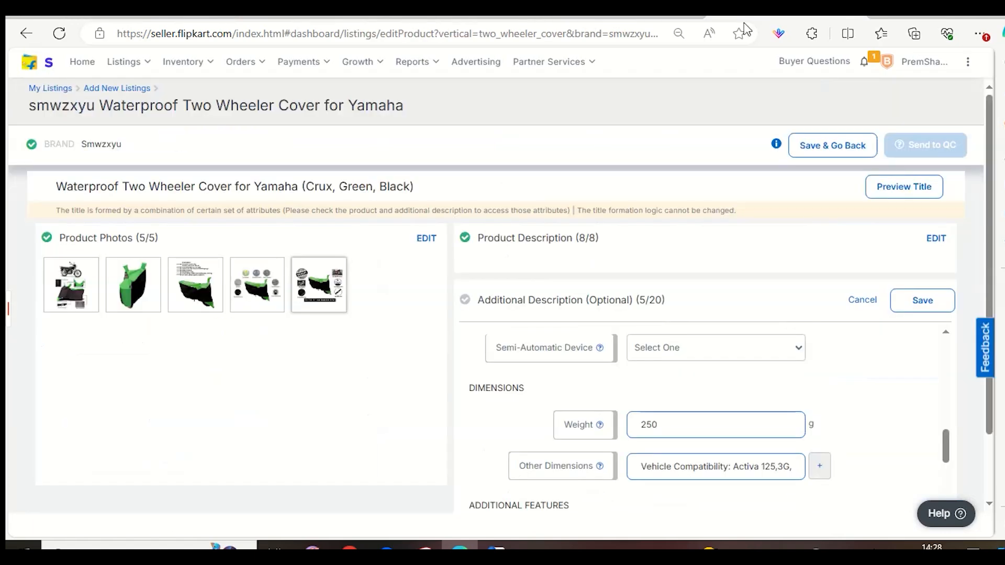
# Open the listing's product photos for editing and remove the sales package photo.
pyautogui.click(429, 242)
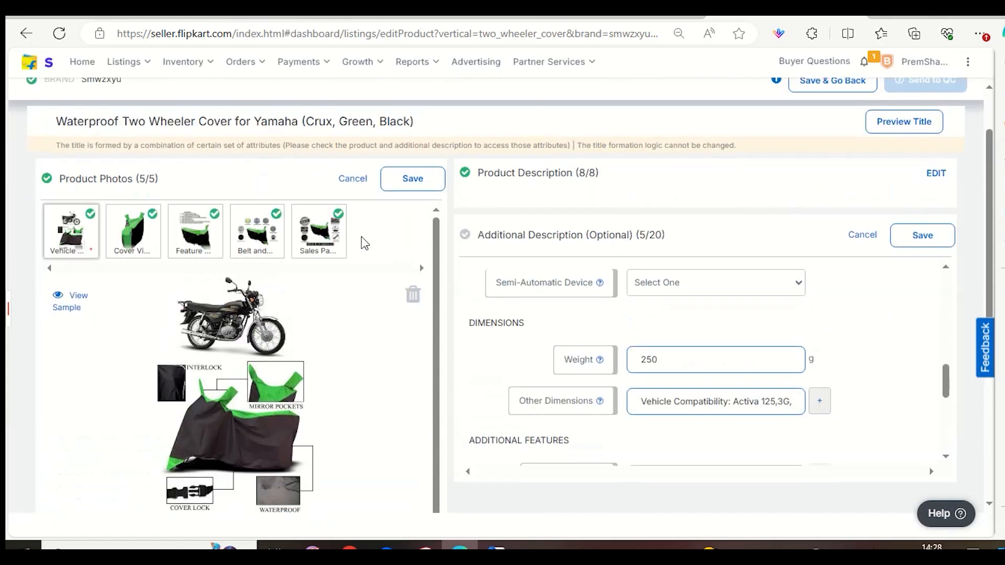
pyautogui.click(341, 230)
pyautogui.click(412, 301)
pyautogui.click(269, 359)
# Remove the Belt and Buckle photo and the Feature photo from the listing's product photos.
pyautogui.click(257, 231)
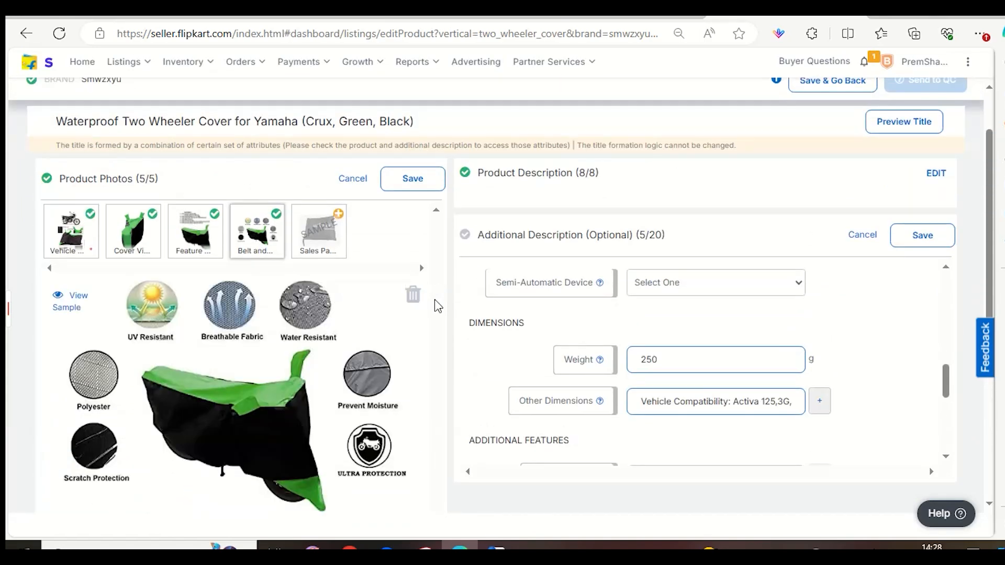
pyautogui.click(413, 294)
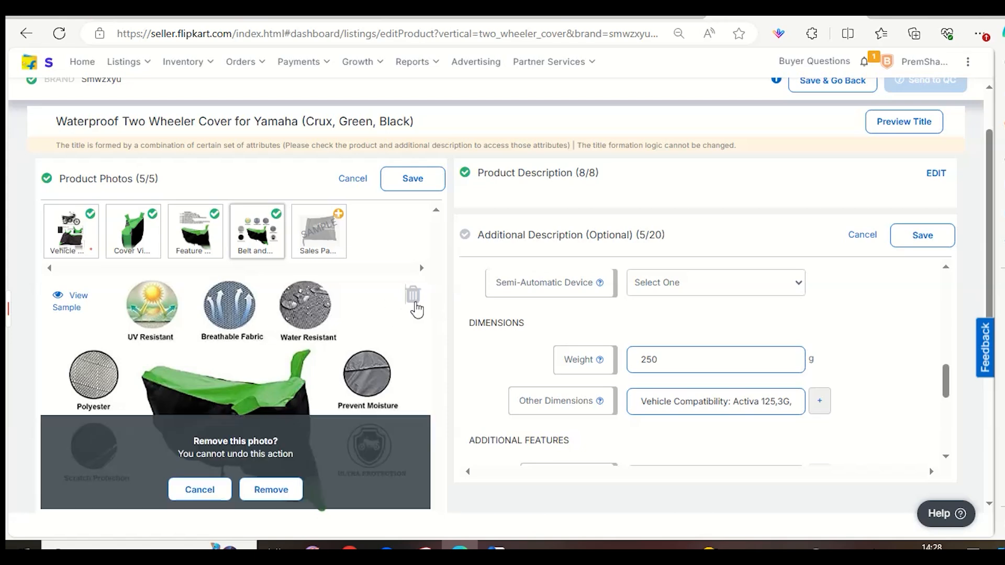
pyautogui.scroll(-2, 392, 331)
pyautogui.click(269, 360)
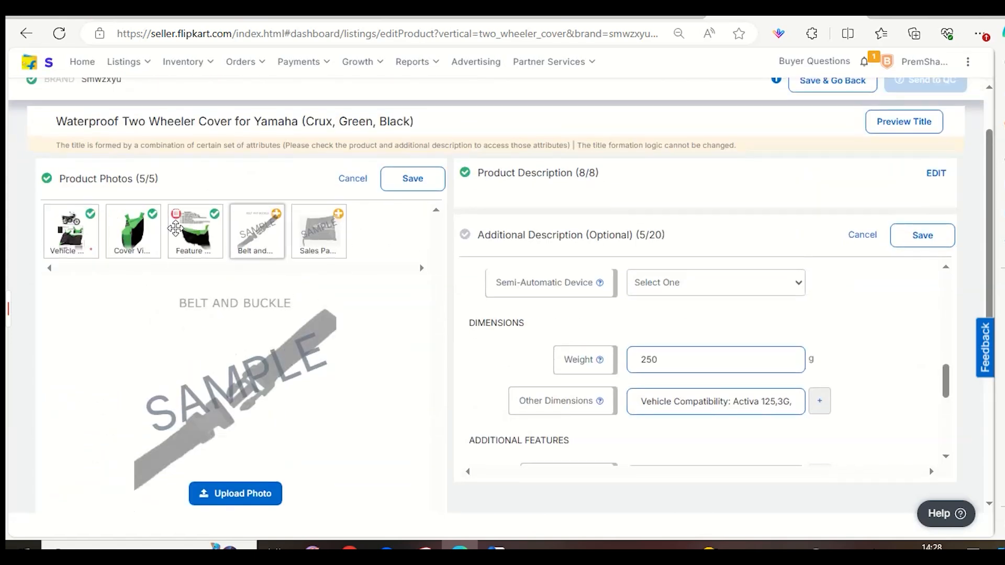
pyautogui.click(195, 231)
pyautogui.click(413, 299)
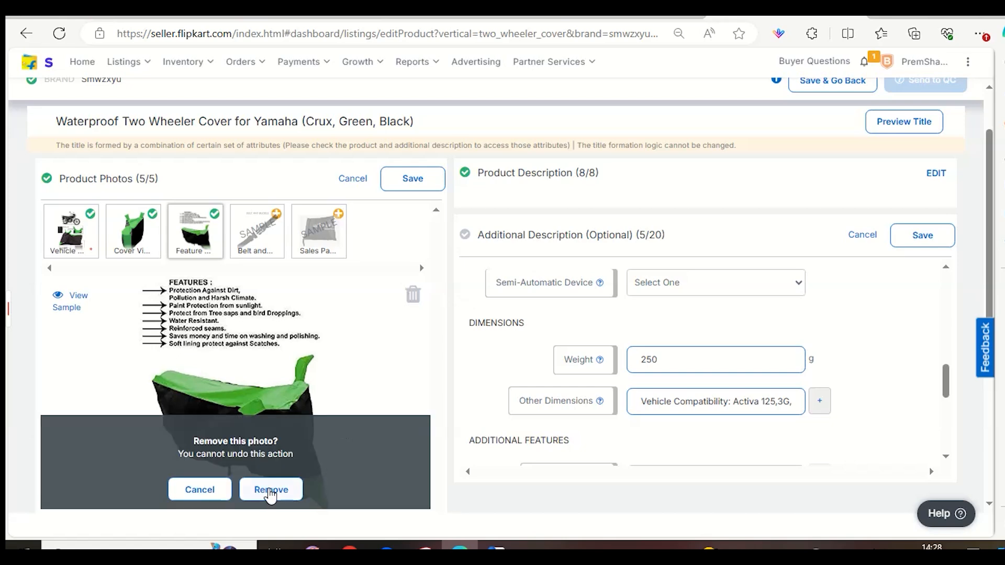
pyautogui.click(271, 489)
# Remove the Cover View photo and the Vehicle photo from the listing's product photos.
pyautogui.click(133, 231)
pyautogui.click(413, 295)
pyautogui.scroll(-2, 394, 338)
pyautogui.click(283, 360)
pyautogui.scroll(2, 157, 314)
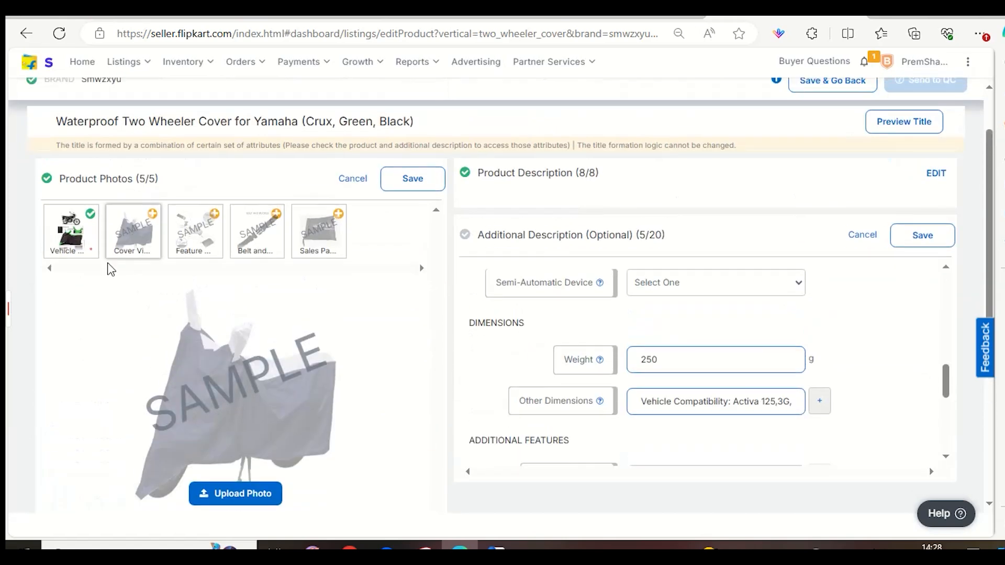
pyautogui.click(96, 245)
pyautogui.click(413, 295)
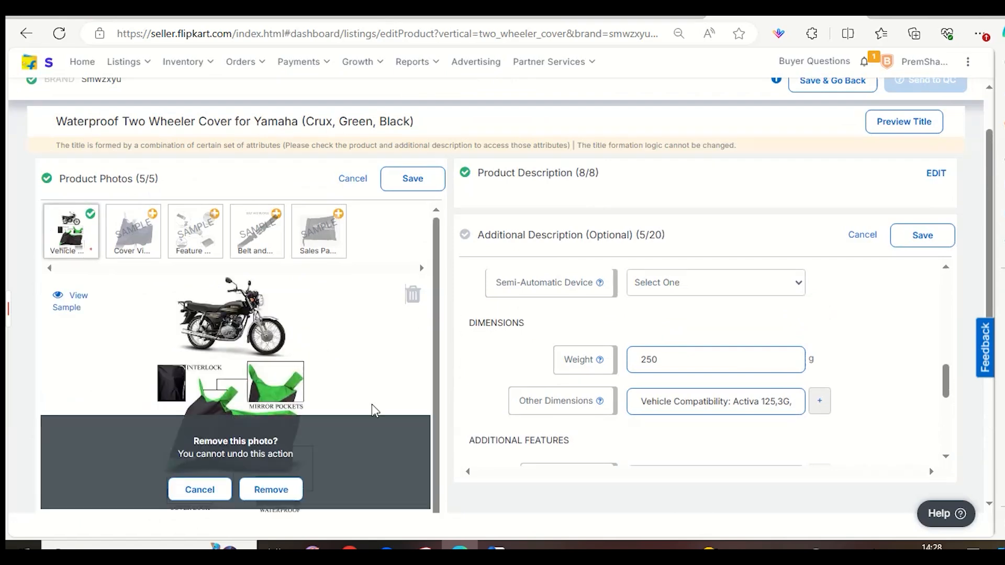
pyautogui.click(260, 491)
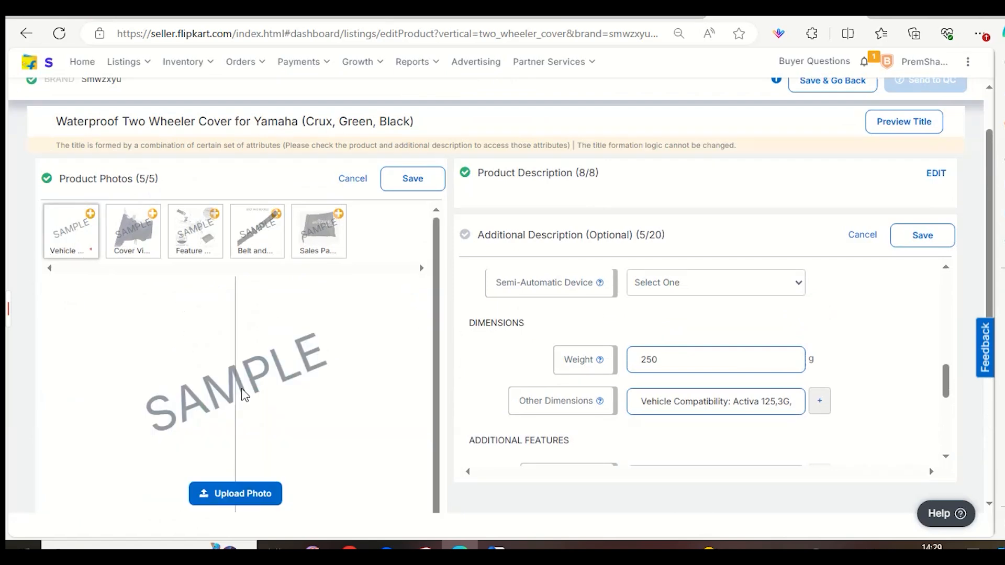
# Search the RED&BLACK image folder for r15 and upload an r15s bike cover image as the Vehicle photo.
pyautogui.click(251, 496)
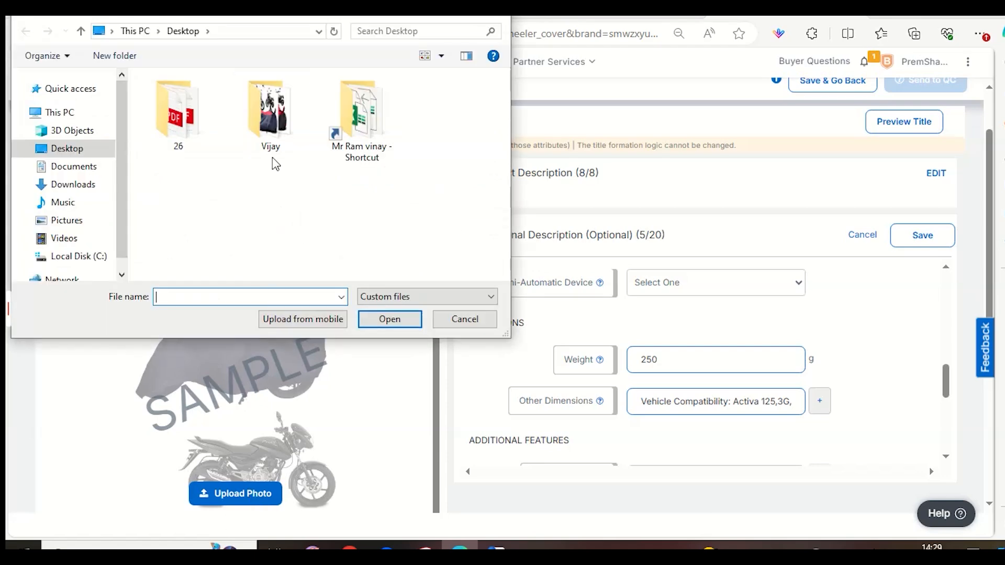
pyautogui.doubleClick(271, 157)
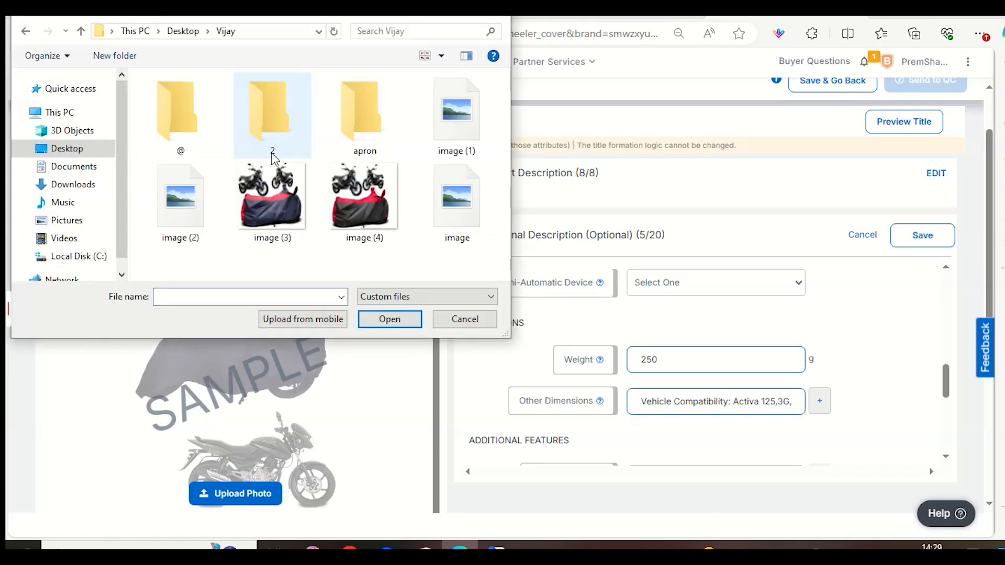
pyautogui.doubleClick(179, 100)
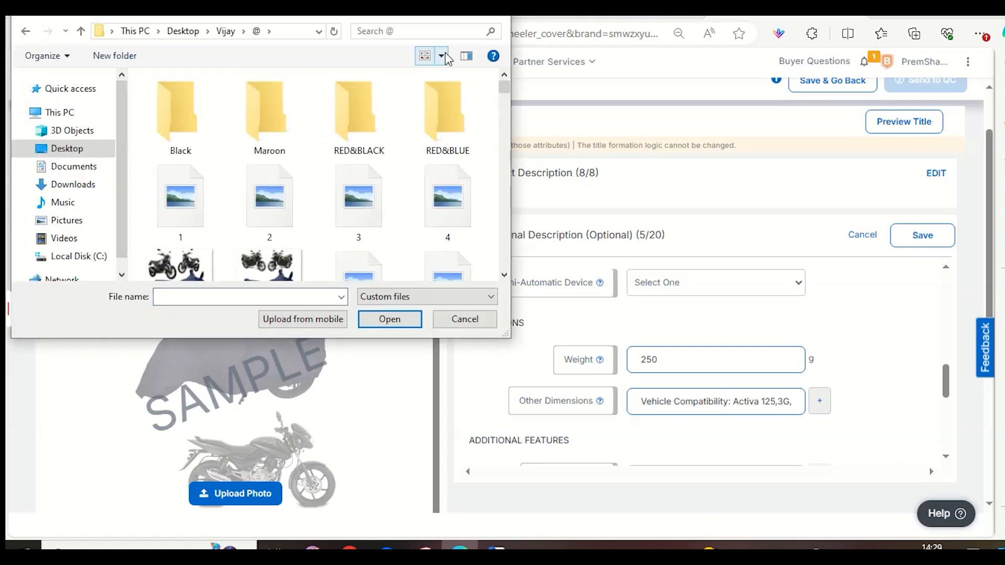
pyautogui.doubleClick(355, 138)
pyautogui.click(412, 31)
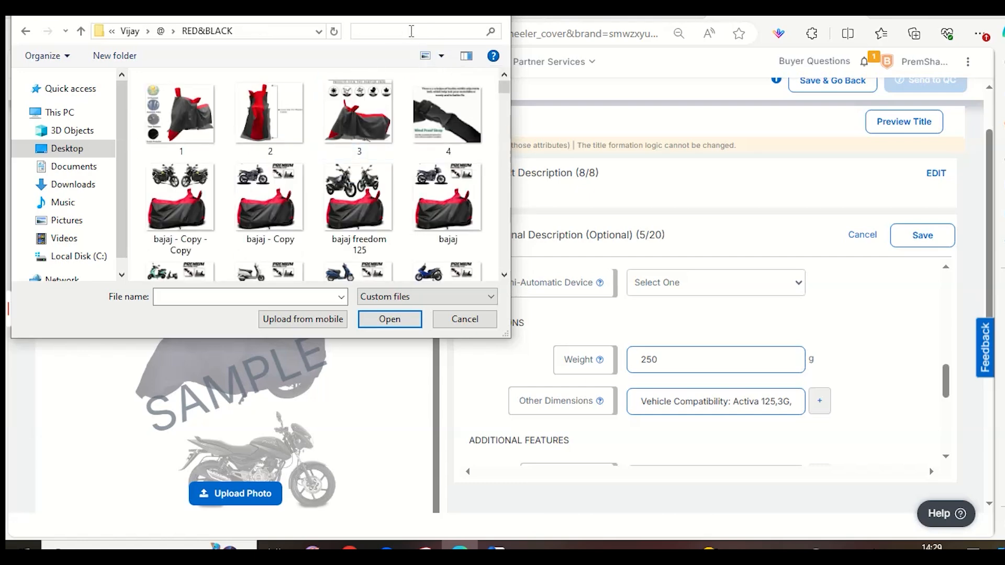
pyautogui.write('r15')
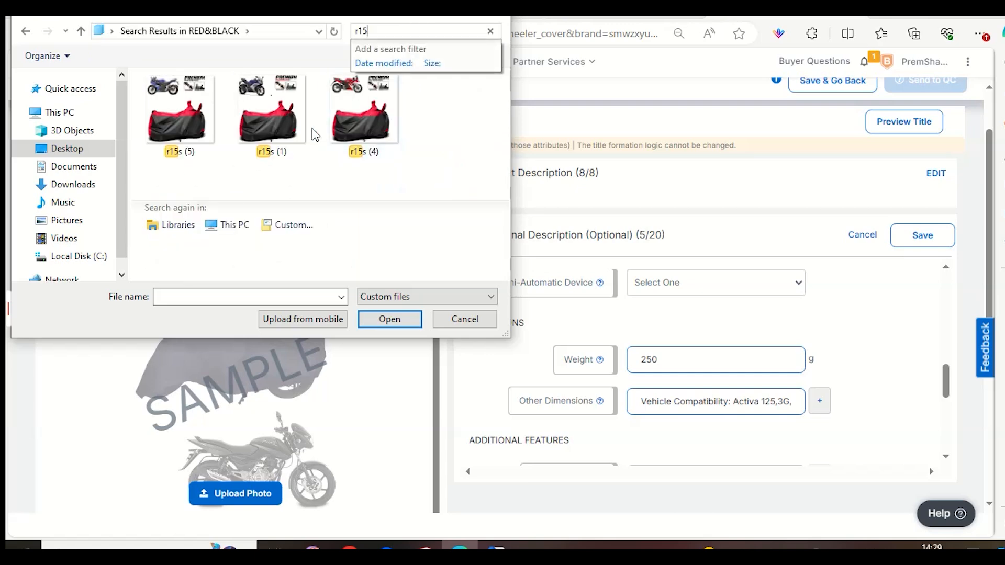
pyautogui.doubleClick(309, 130)
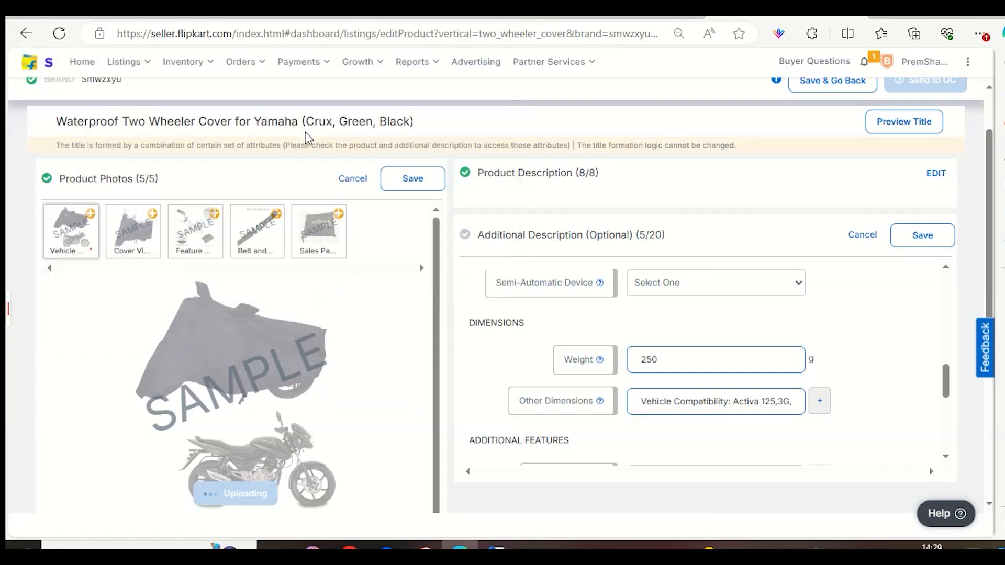
# Upload image 1 from the RED&BLACK folder as the Cover View photo.
pyautogui.click(118, 221)
pyautogui.click(115, 214)
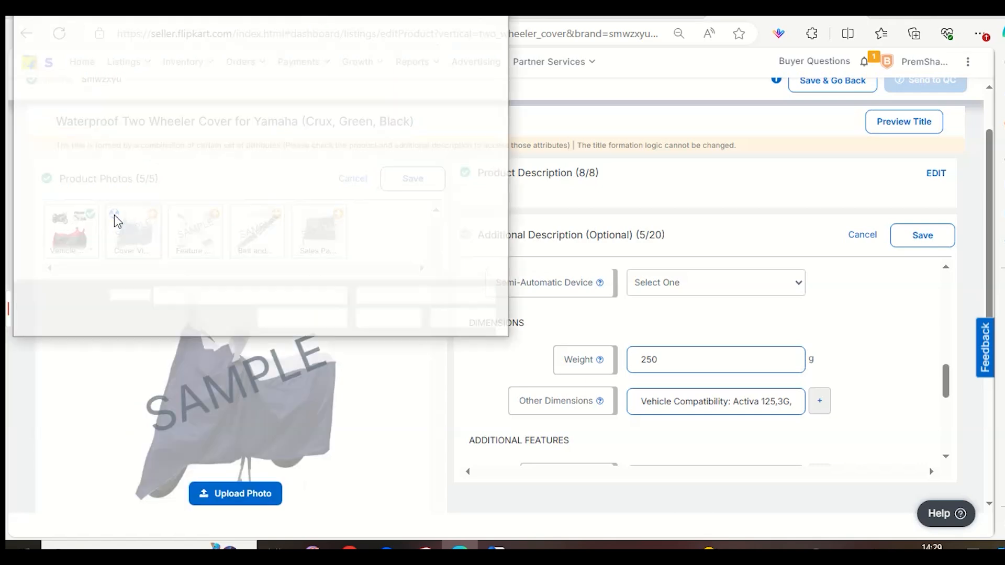
pyautogui.doubleClick(168, 139)
# Upload a red and black bike cover image with feature icons as the Feature photo.
pyautogui.click(182, 224)
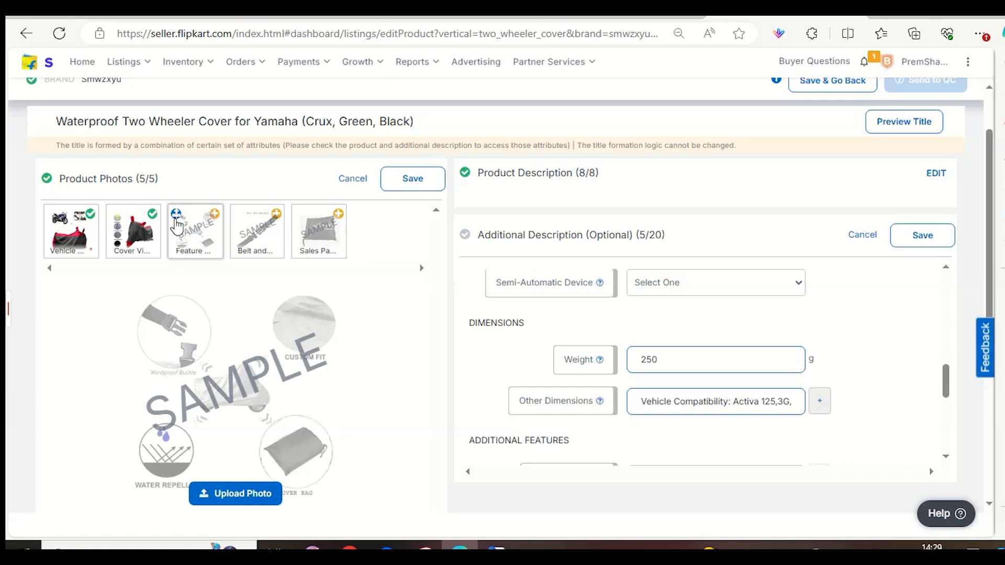
pyautogui.click(176, 218)
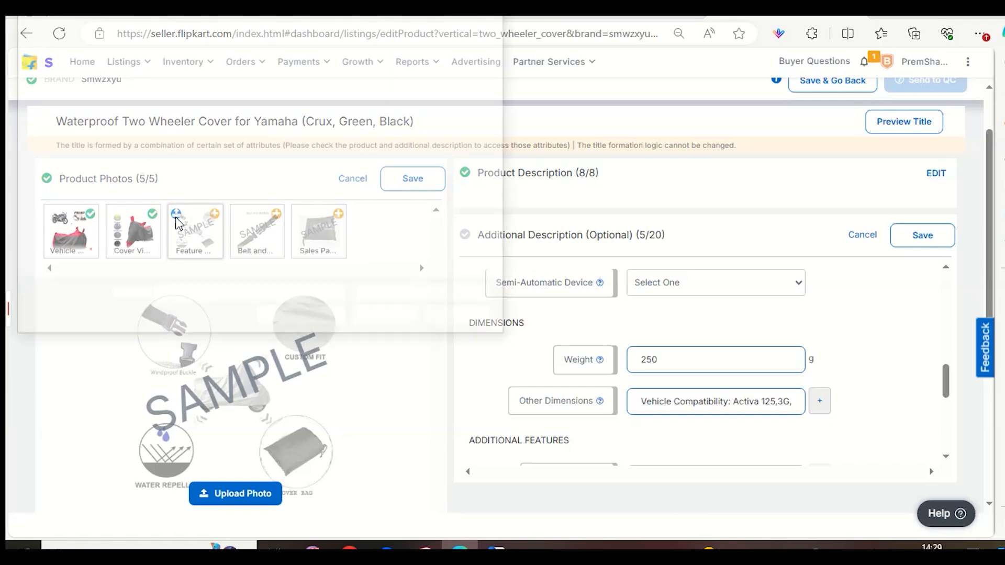
pyautogui.doubleClick(358, 113)
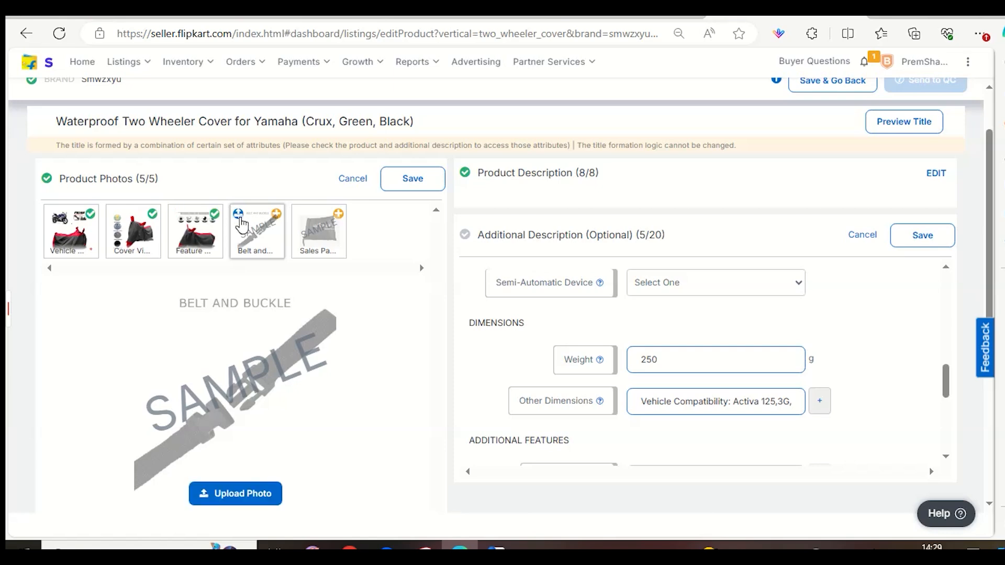
# Upload the black belt and buckle image as the Belt and Buckle photo and save the product photos.
pyautogui.click(240, 219)
pyautogui.click(427, 129)
pyautogui.doubleClick(427, 129)
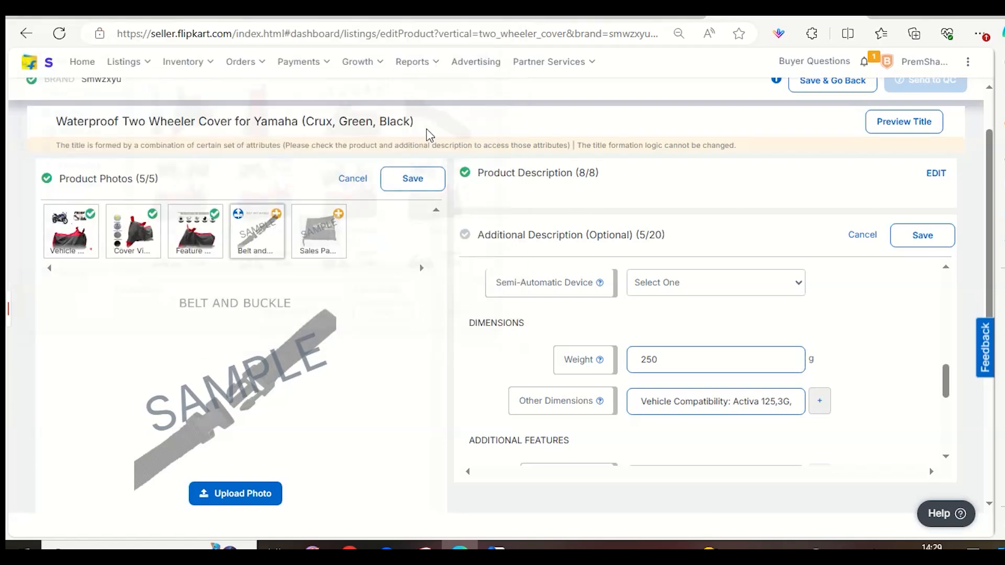
pyautogui.click(413, 180)
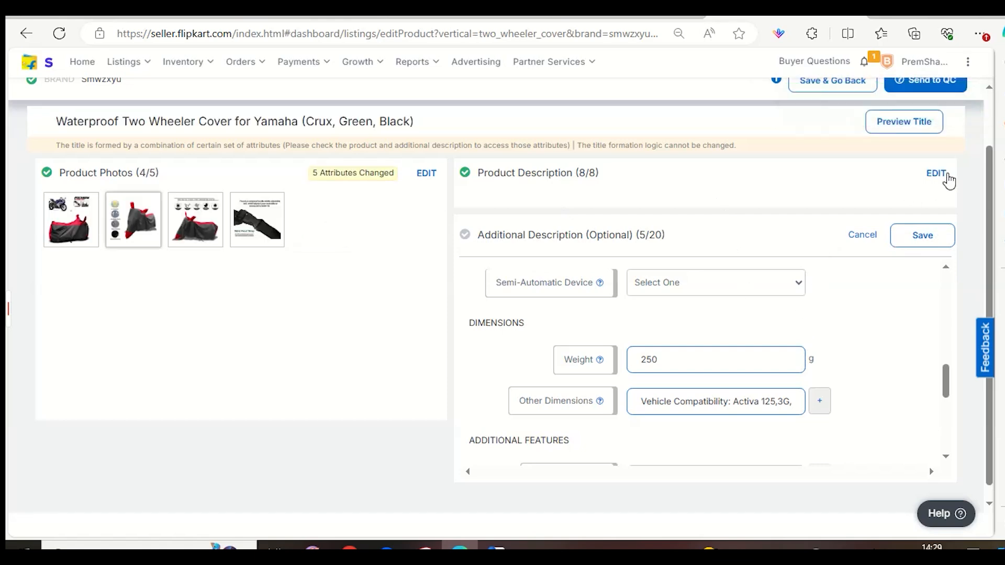
# Change the Green colour in the product description to Red, save it, and check the colours in the title.
pyautogui.click(936, 173)
pyautogui.scroll(-3, 844, 344)
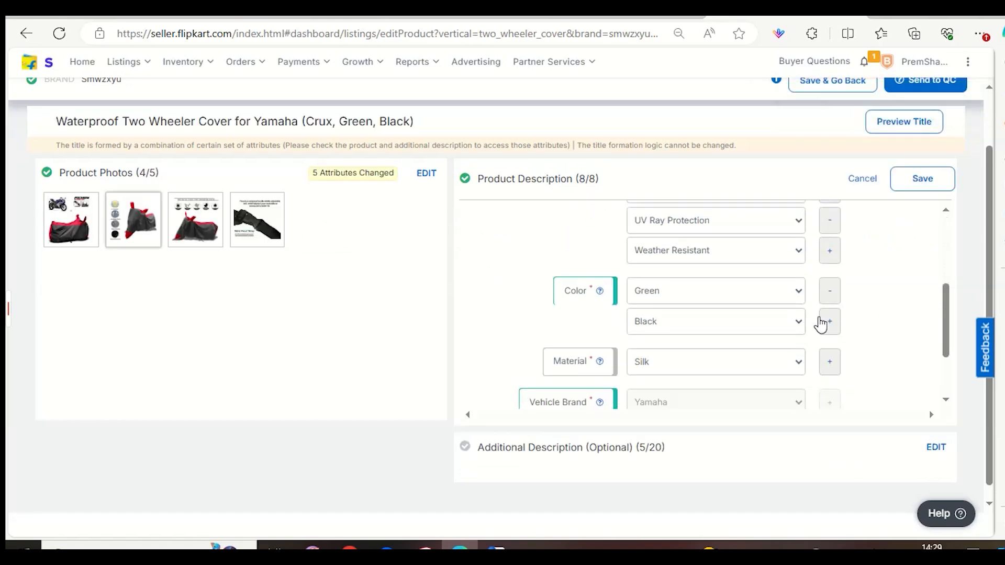
pyautogui.click(745, 290)
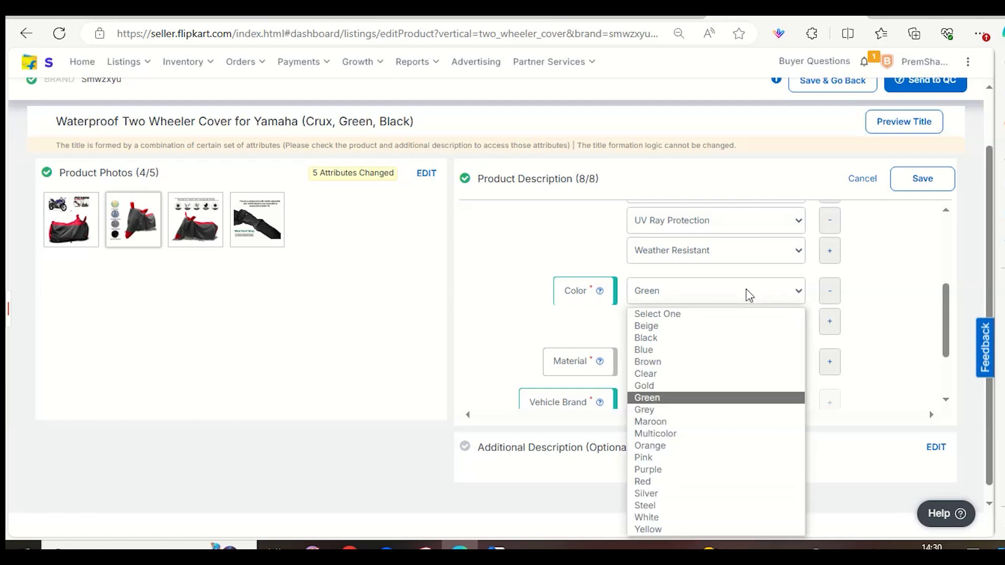
pyautogui.press('r')
pyautogui.press('Return')
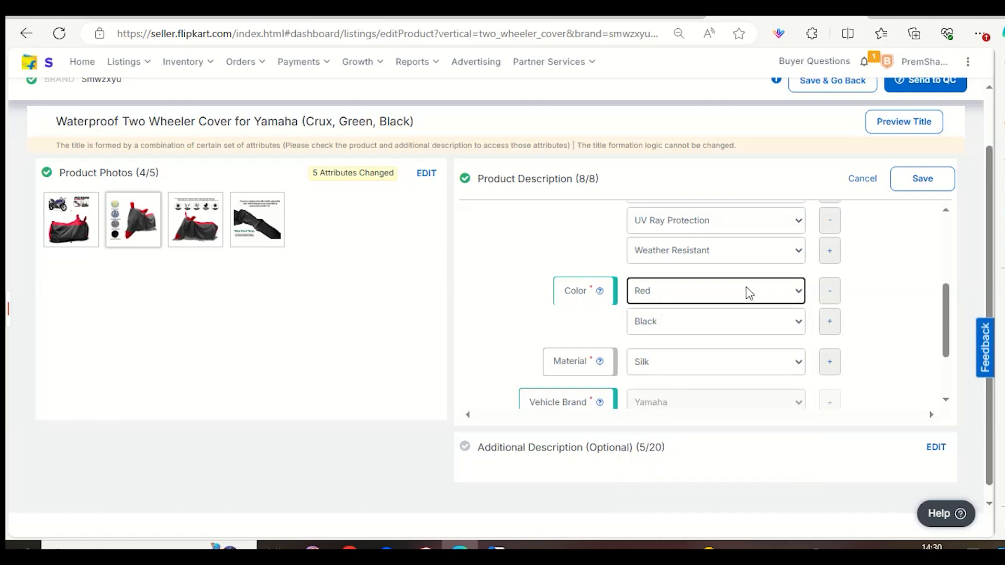
pyautogui.click(898, 183)
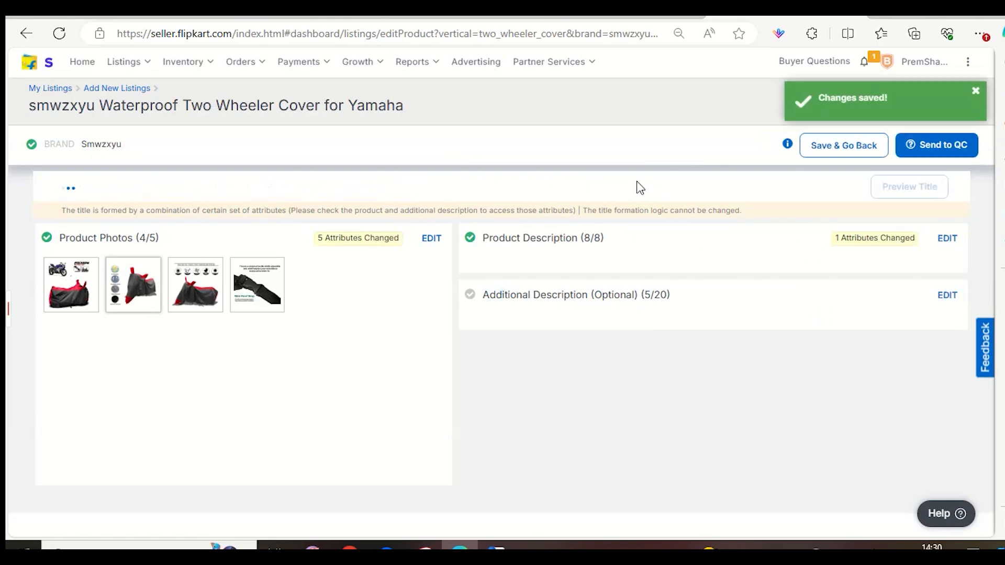
pyautogui.moveTo(347, 192); pyautogui.dragTo(422, 196)
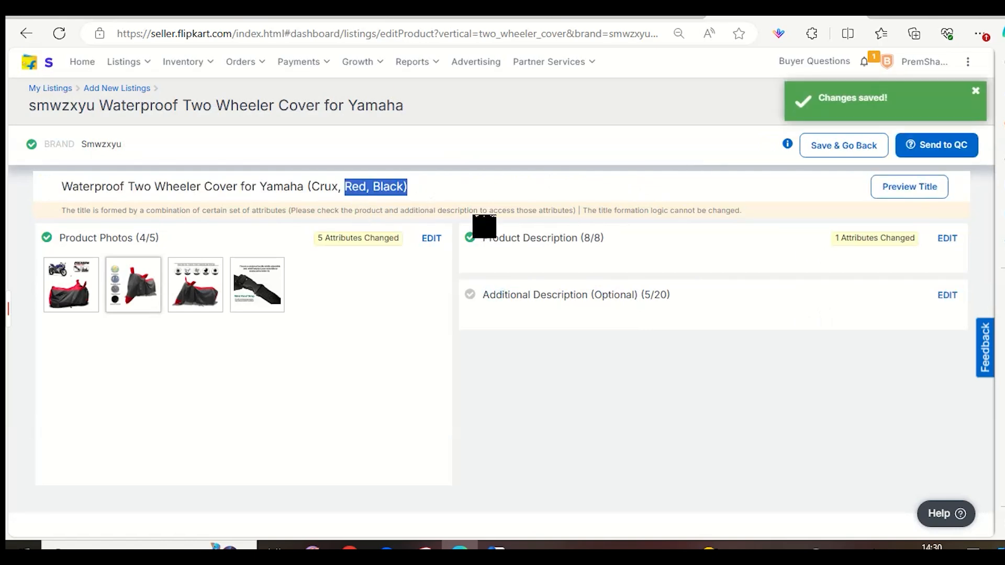
pyautogui.click(845, 368)
# Open the additional description for editing at its empty Description field.
pyautogui.click(946, 296)
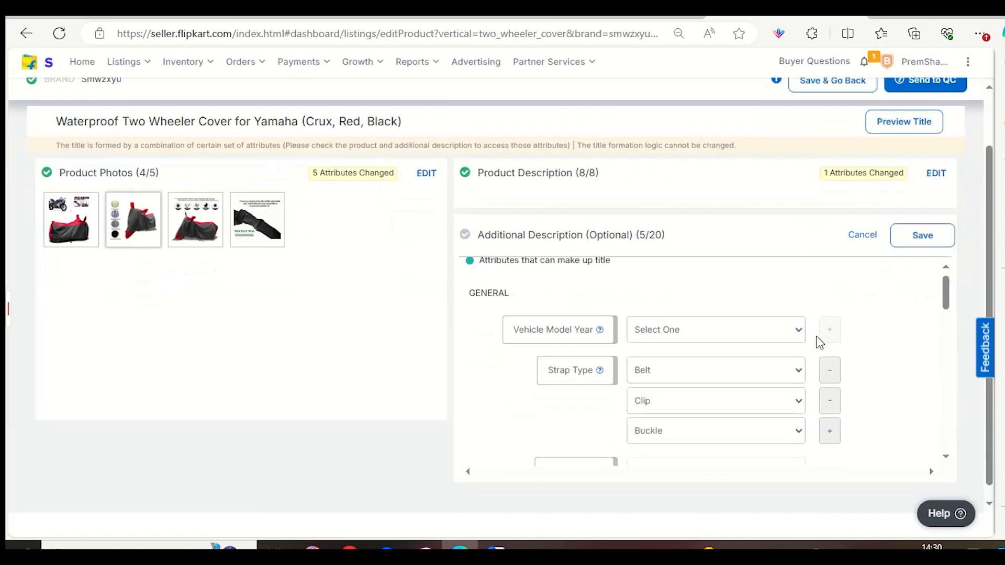
pyautogui.scroll(-5, 806, 338)
pyautogui.click(780, 334)
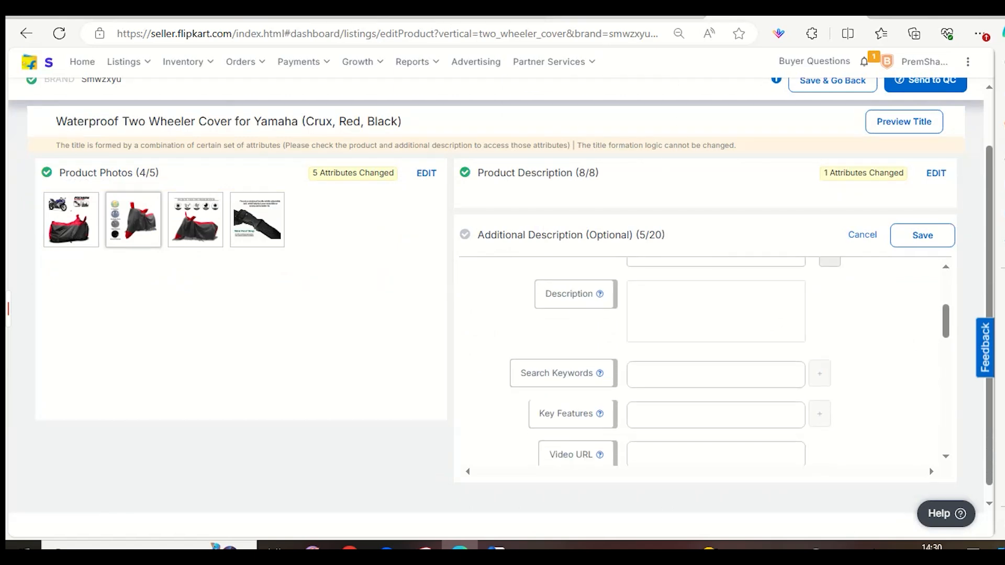
# Switch to the Flipkart storefront, search for yamaha bike cover, and look through the results.
pyautogui.click(642, 17)
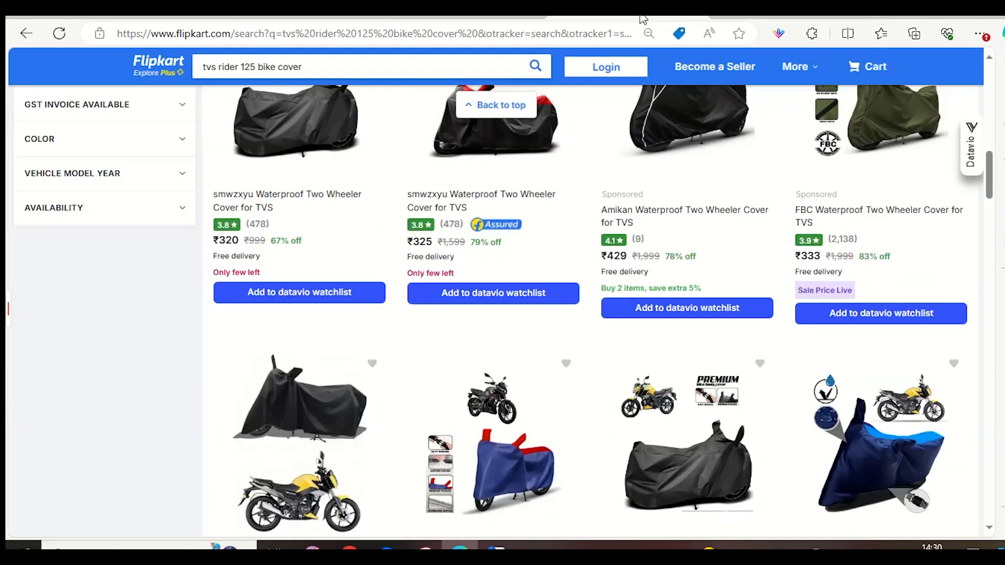
pyautogui.click(251, 68)
pyautogui.moveTo(255, 67); pyautogui.dragTo(202, 67)
pyautogui.press('BackSpace')
pyautogui.write('yam')
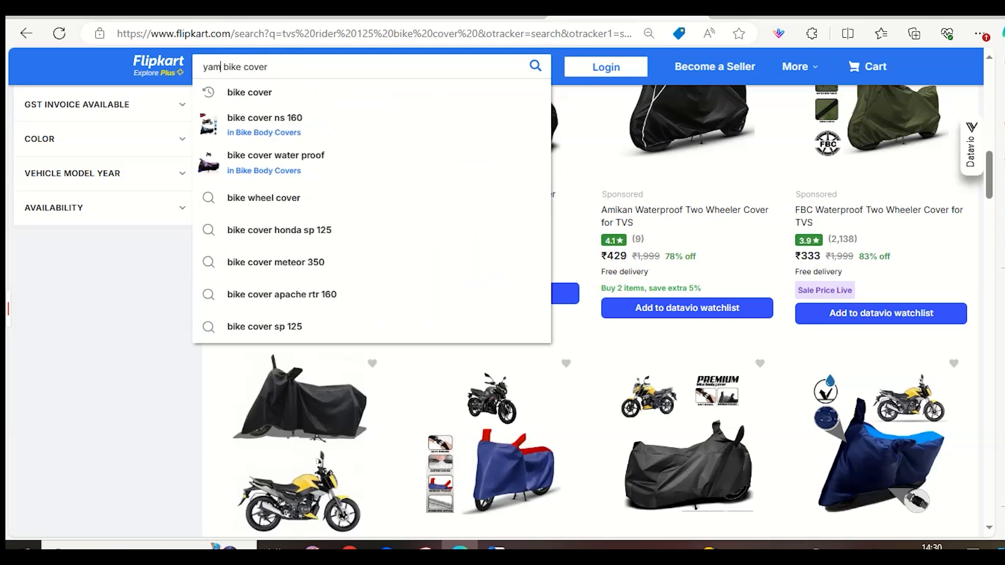
pyautogui.write('aha')
pyautogui.press('Return')
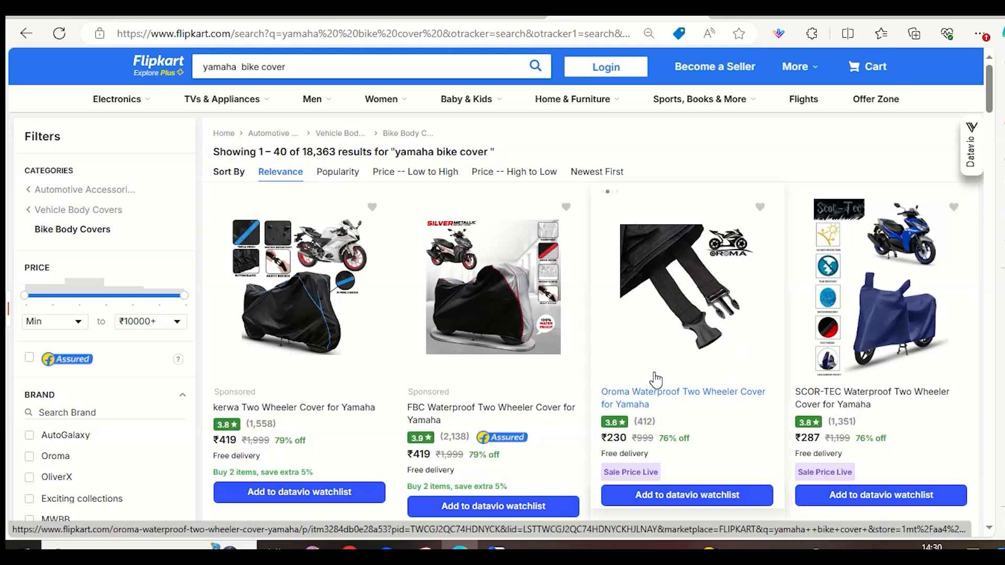
pyautogui.scroll(-2, 657, 387)
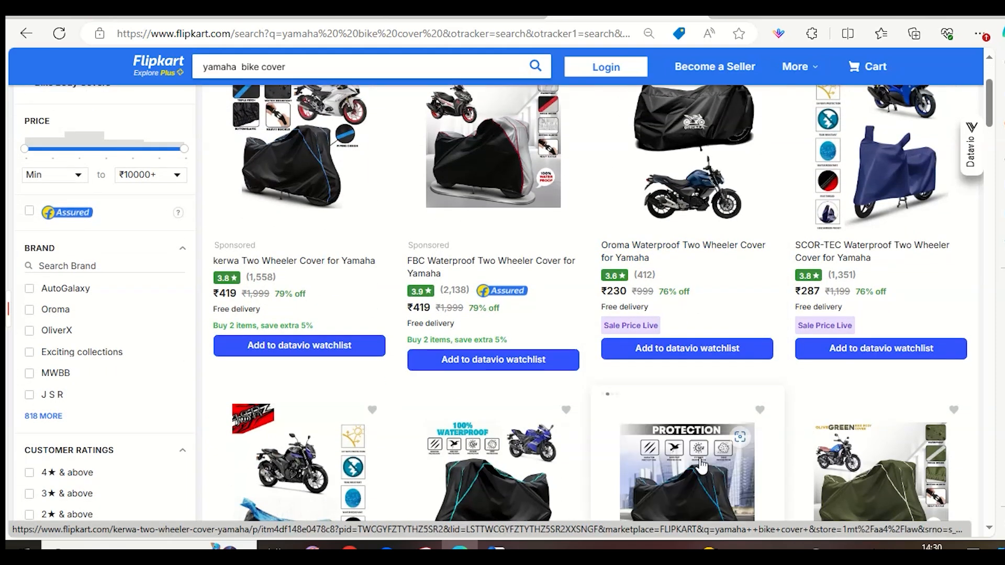
# Add r15 to the storefront search to look for Yamaha R15 bike covers.
pyautogui.click(246, 72)
pyautogui.press('BackSpace')
pyautogui.write('r15')
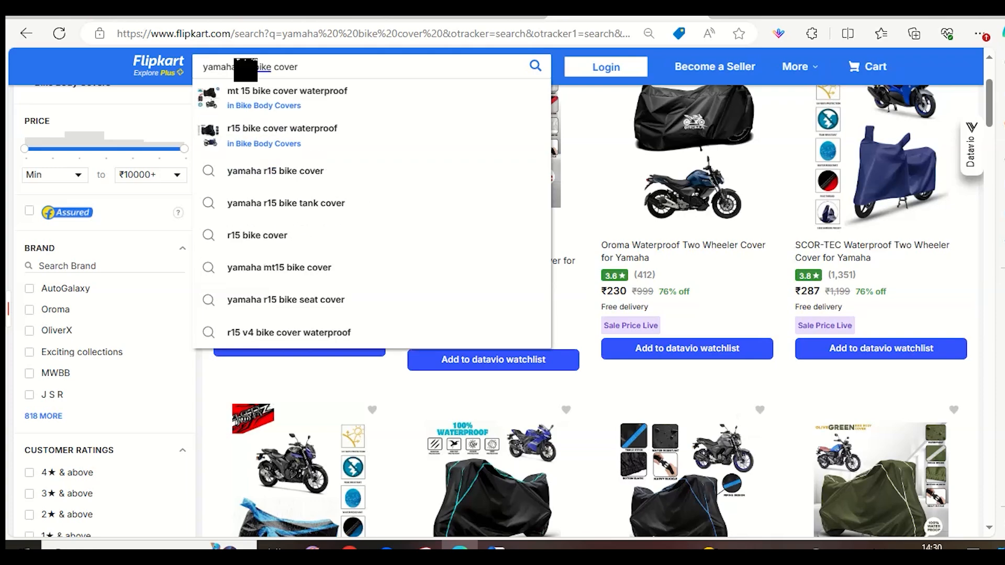
pyautogui.press('Return')
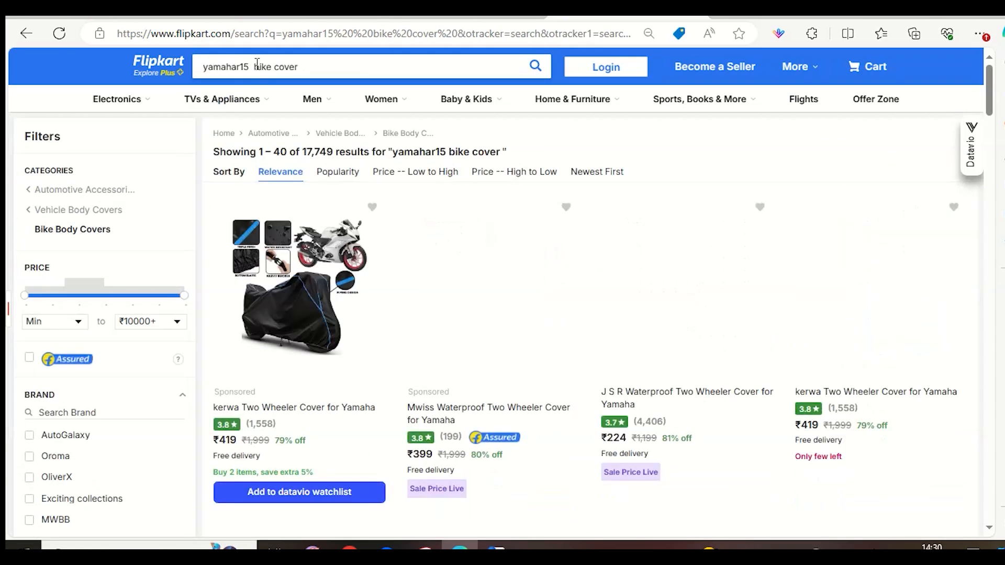
# Search the storefront again with the spacing corrected to yamahar 15 bike cover.
pyautogui.click(241, 67)
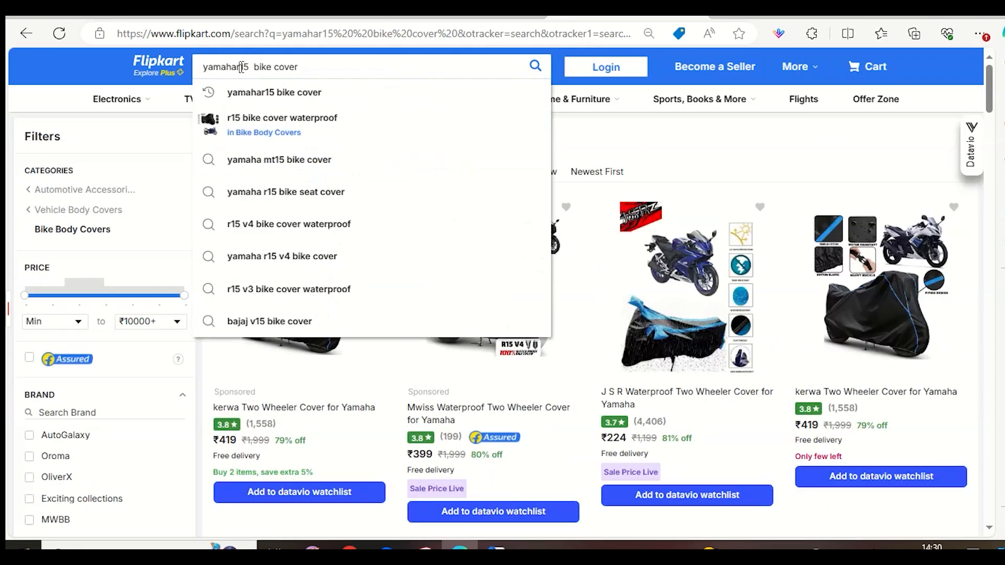
pyautogui.click(257, 67)
pyautogui.press('BackSpace')
pyautogui.press('Return')
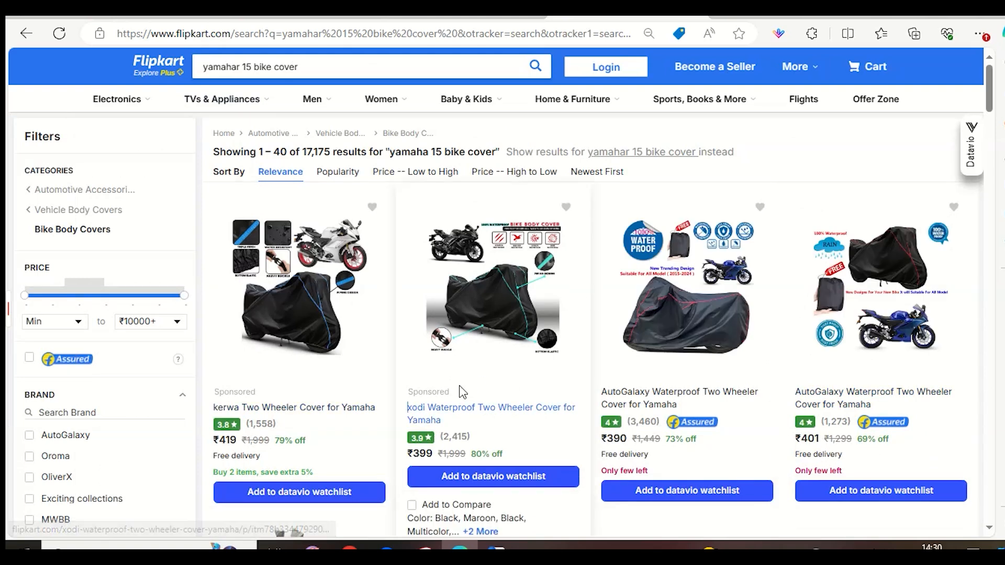
# Browse the search results and open the ₹390 AutoGalaxy Waterproof Two Wheeler Cover for Yamaha.
pyautogui.moveTo(409, 397); pyautogui.dragTo(341, 399)
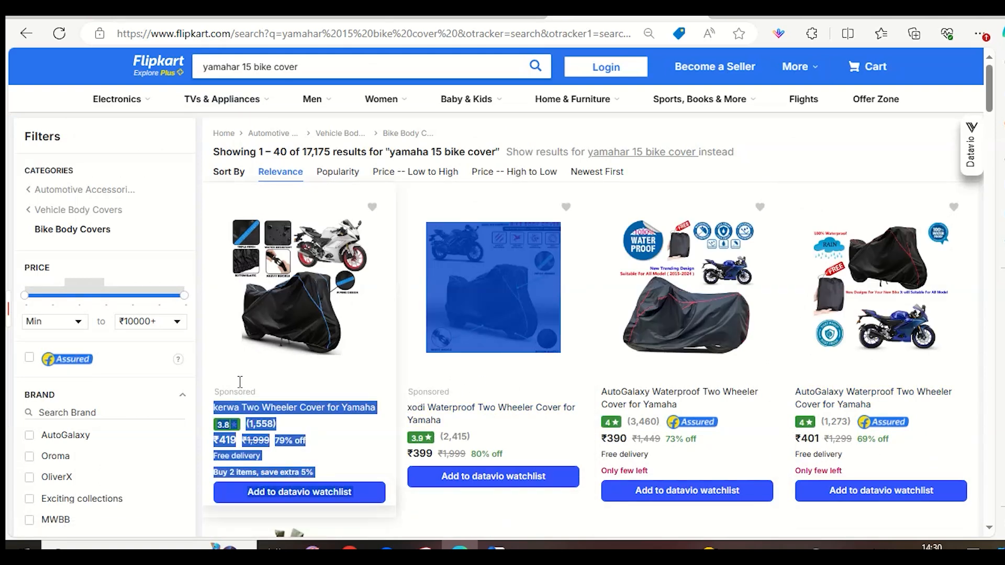
pyautogui.click(788, 156)
pyautogui.scroll(-4, 639, 339)
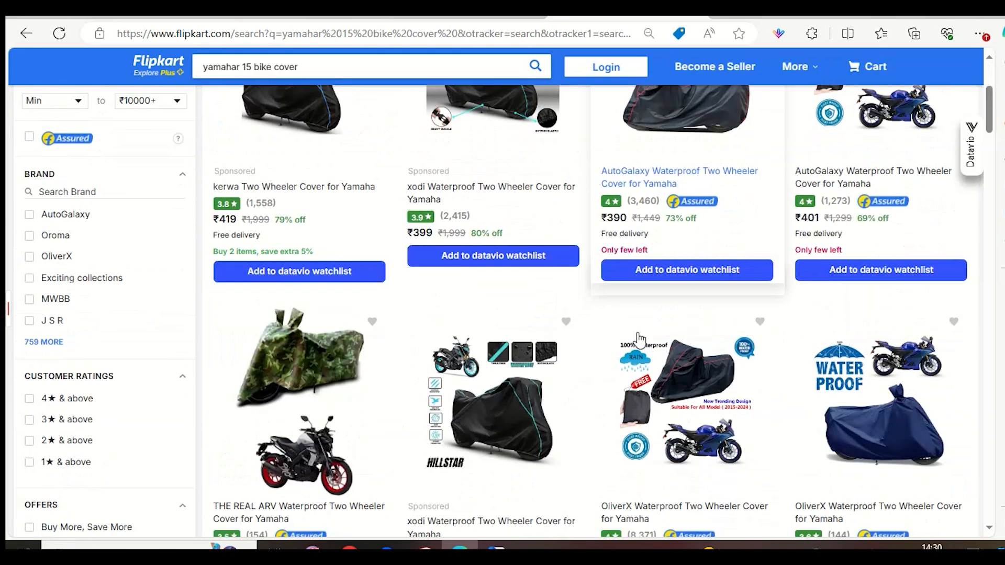
pyautogui.scroll(4, 754, 273)
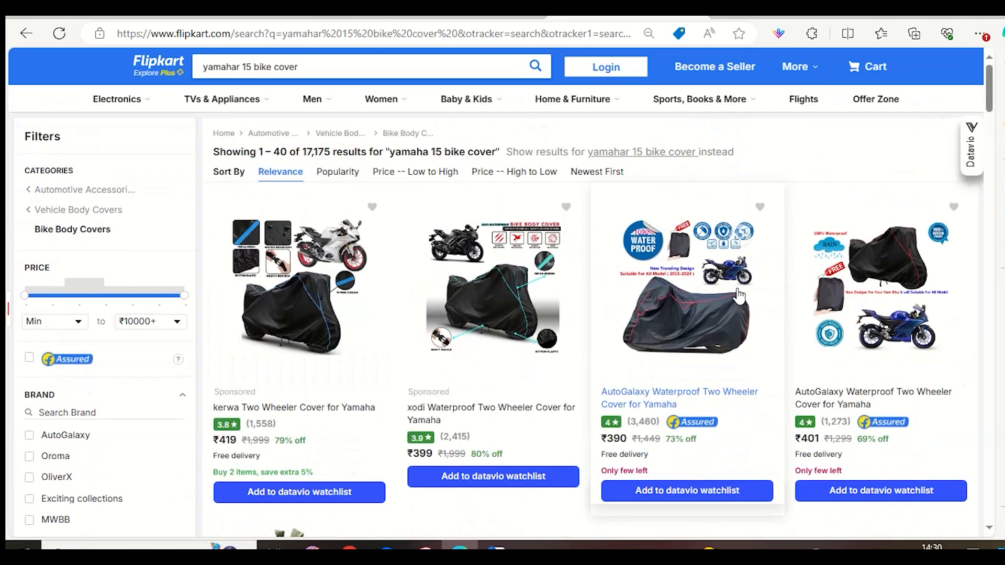
pyautogui.scroll(-1, 722, 257)
pyautogui.click(717, 247)
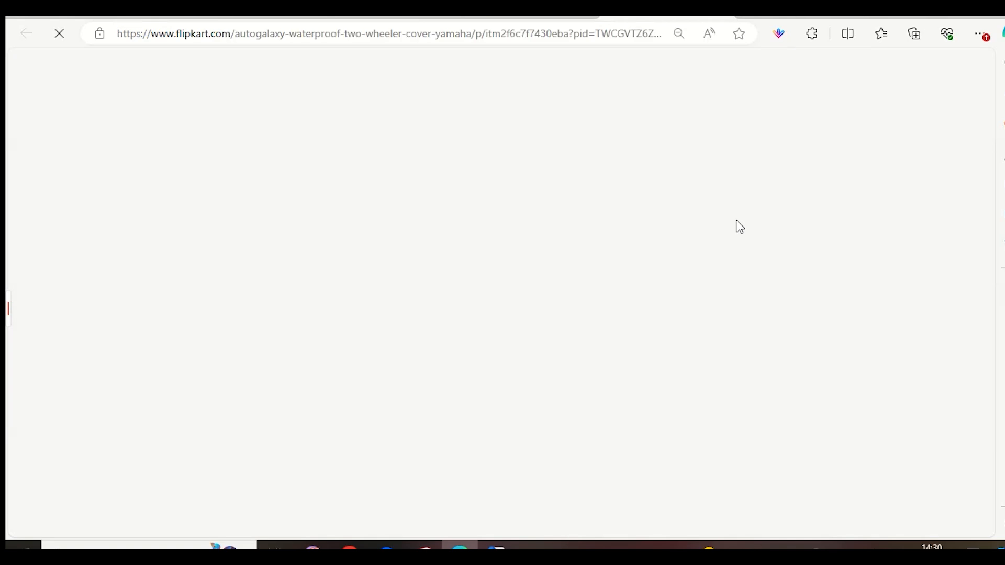
# Look over the AutoGalaxy cover's product page and expand its full description.
pyautogui.scroll(-9, 721, 249)
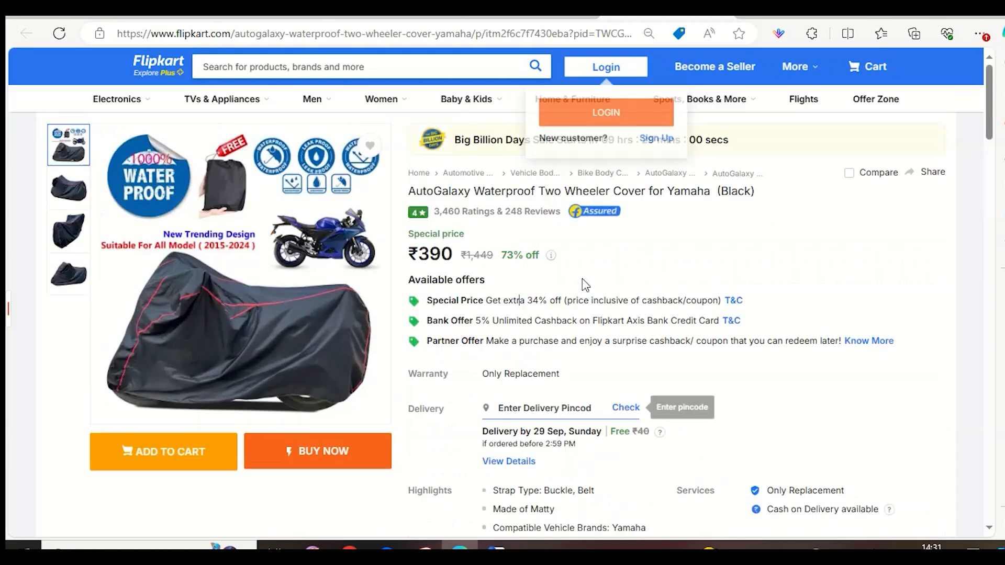
pyautogui.scroll(9, 584, 285)
pyautogui.scroll(-3, 582, 280)
pyautogui.scroll(-9, 586, 303)
pyautogui.scroll(3, 550, 317)
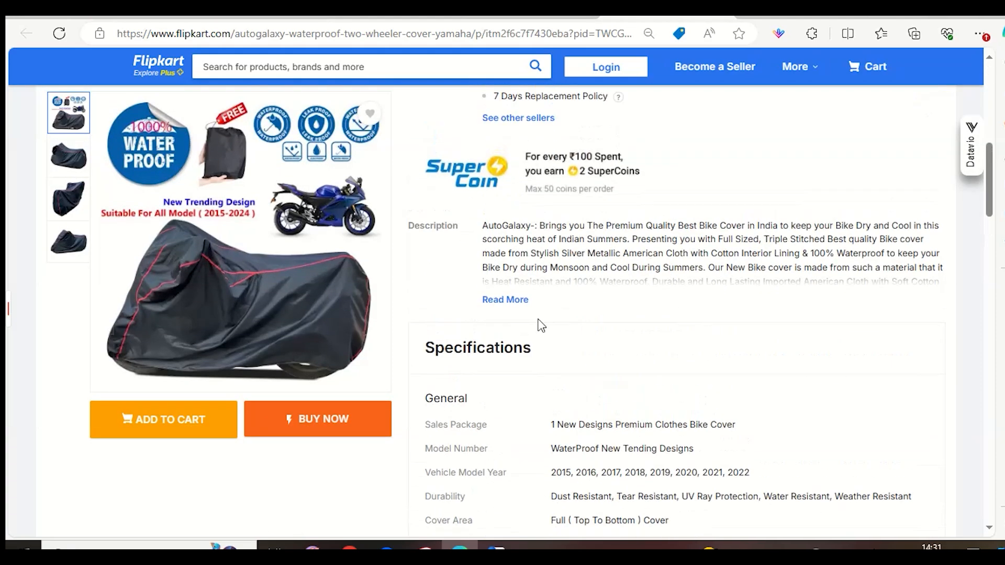
pyautogui.click(506, 301)
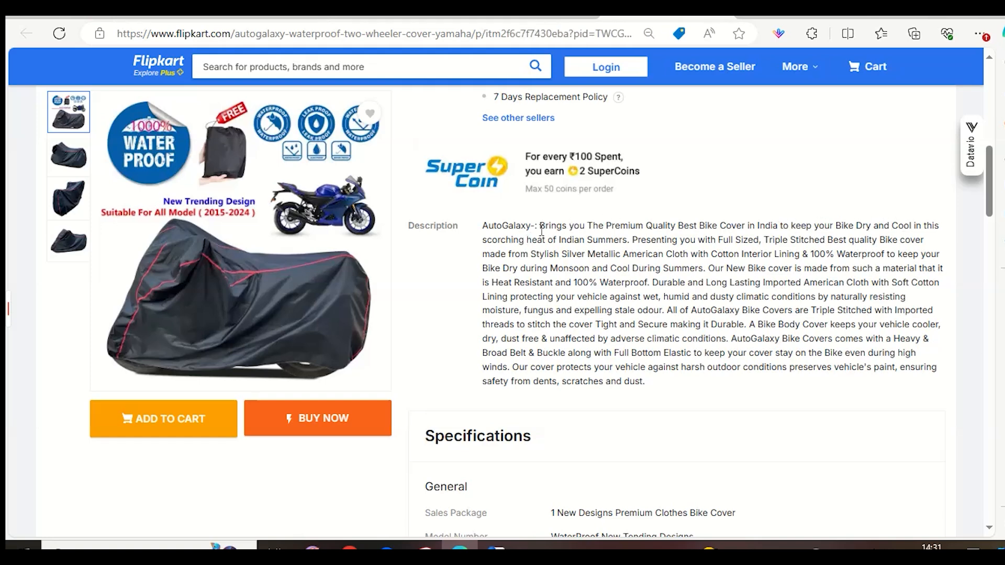
# Copy the AutoGalaxy cover's description without the leading brand name into the Description field of the seller listing.
pyautogui.moveTo(532, 226); pyautogui.dragTo(653, 383)
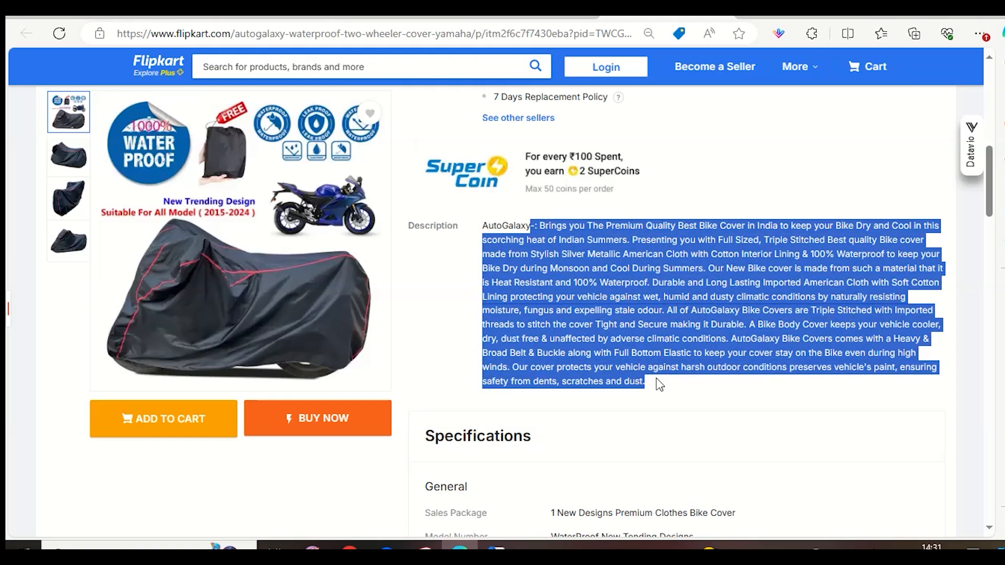
pyautogui.hotkey('ctrl', 'shift', 'Tab')
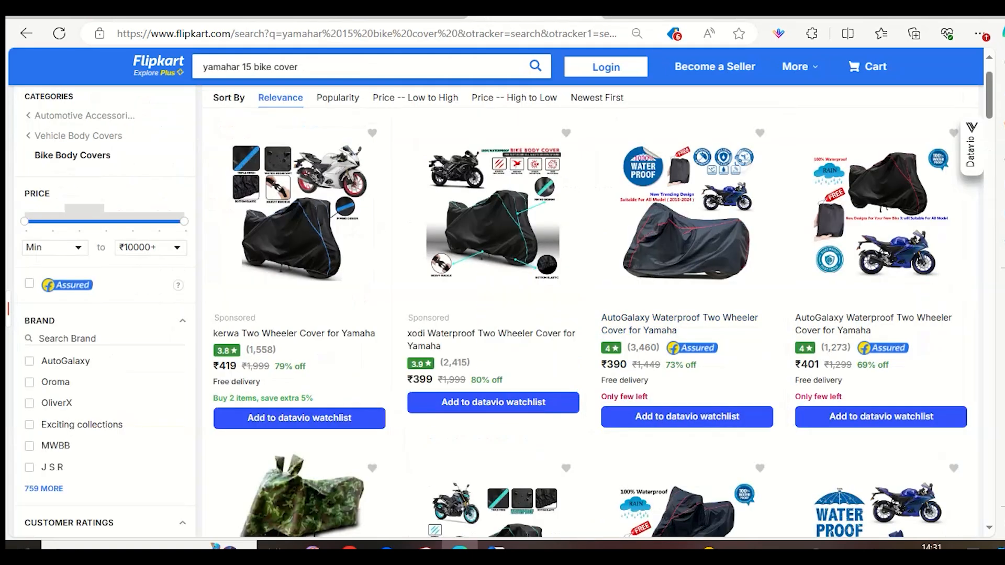
pyautogui.click(773, 12)
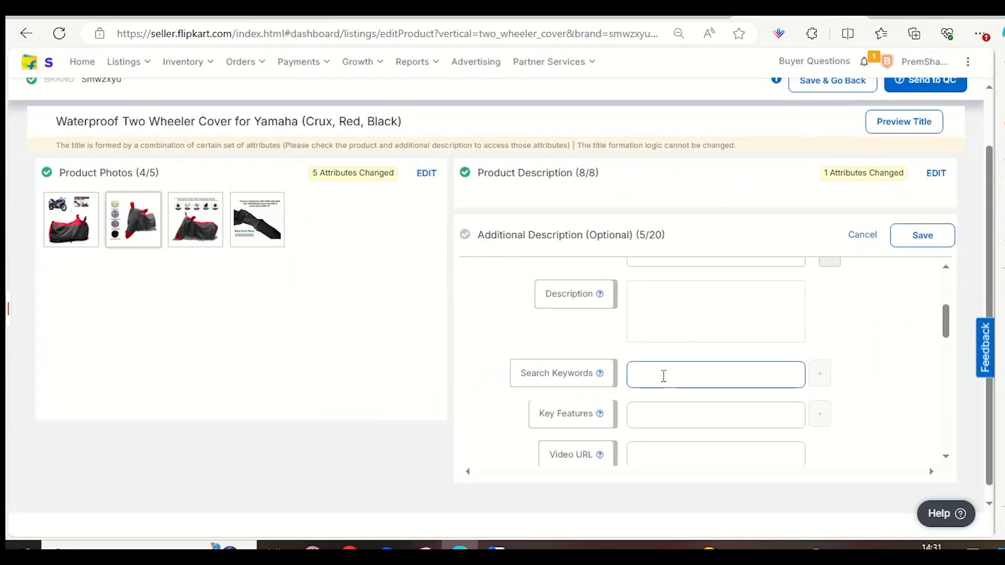
pyautogui.hotkey('ctrl', 'v')
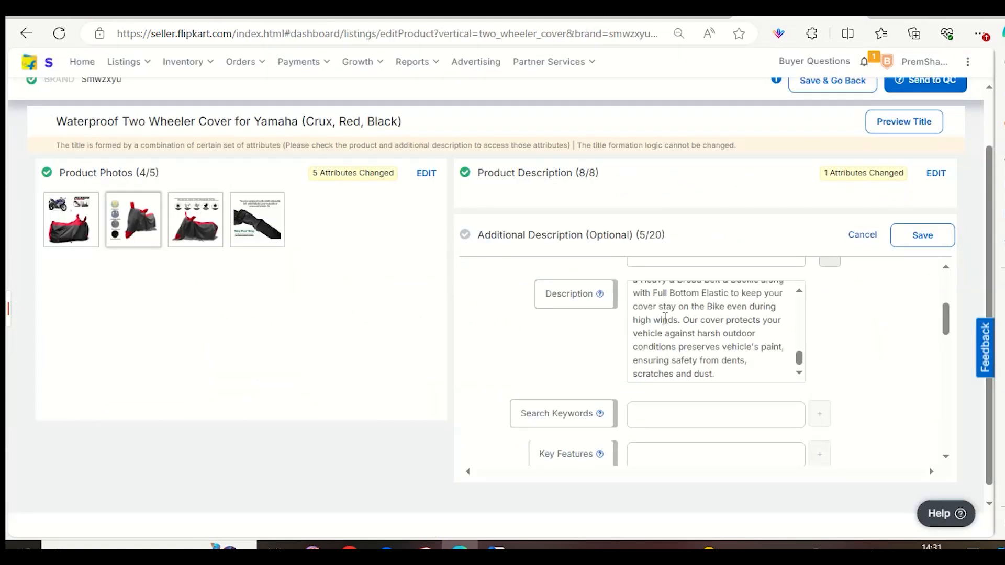
# Insert the brand name SMWZXYU at the start of the pasted description, with a space before the dash.
pyautogui.hotkey('ctrl', 'Home')
pyautogui.write('SMWZX')
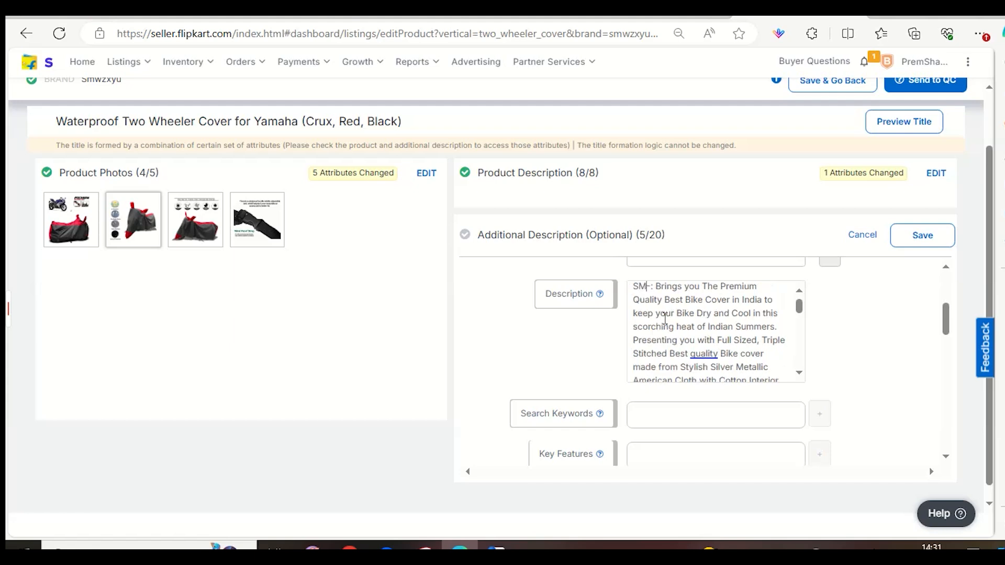
pyautogui.write('YU')
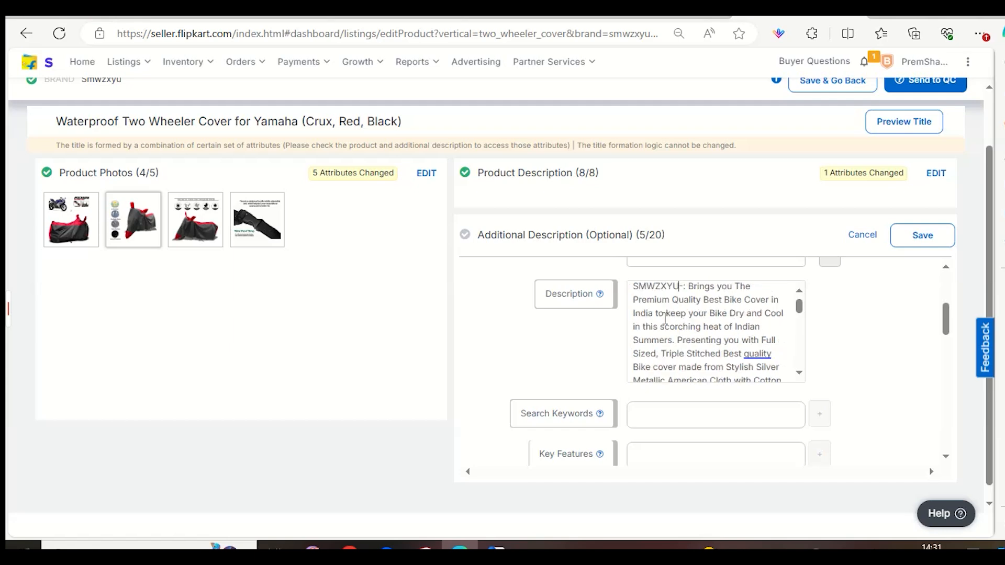
pyautogui.press('BackSpace')
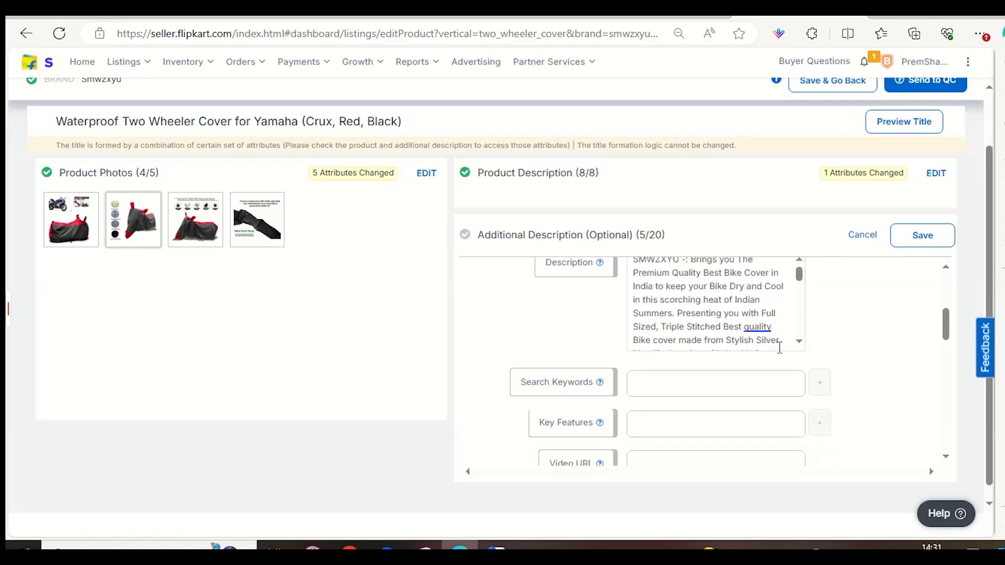
# Replace AutoGalaxy with smwzxyu in the description's sentence about triple-stitched bike covers, keeping a space before "Bike Covers".
pyautogui.scroll(1, 651, 298)
pyautogui.doubleClick(678, 292)
pyautogui.click(737, 336)
pyautogui.scroll(-1, 732, 330)
pyautogui.scroll(-2, 732, 330)
pyautogui.scroll(1, 729, 321)
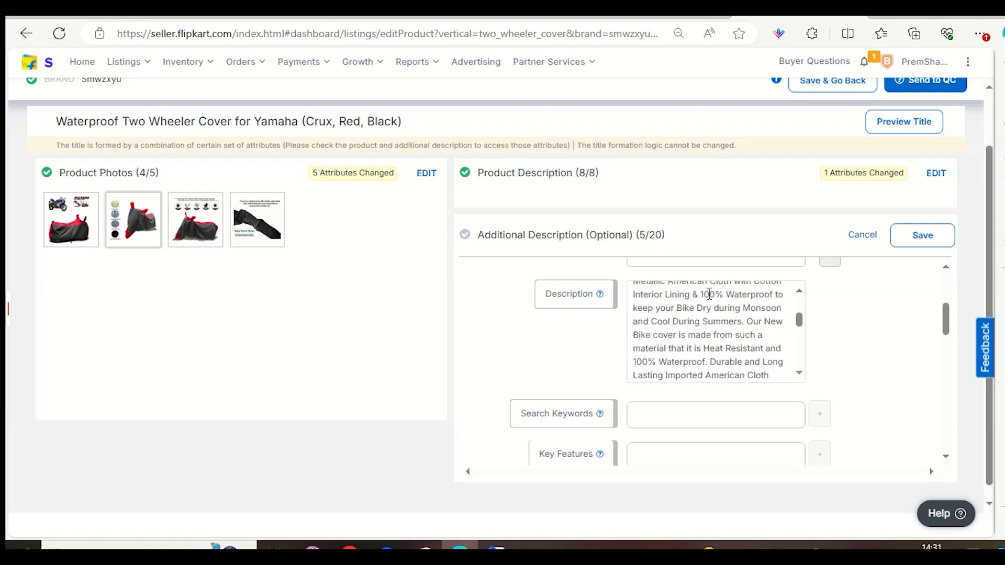
pyautogui.scroll(-3, 709, 294)
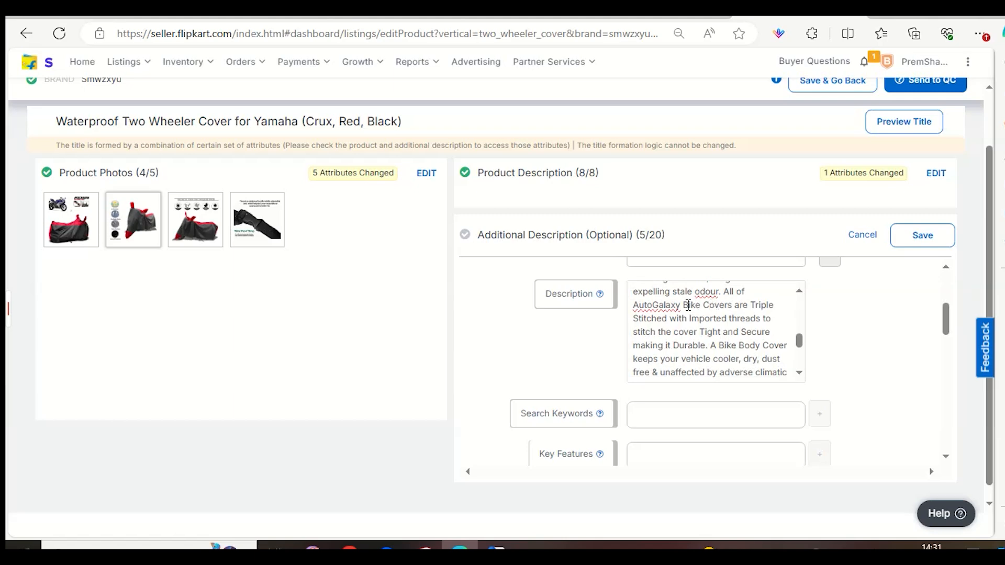
pyautogui.moveTo(683, 303); pyautogui.dragTo(613, 309)
pyautogui.write('smwzxyu')
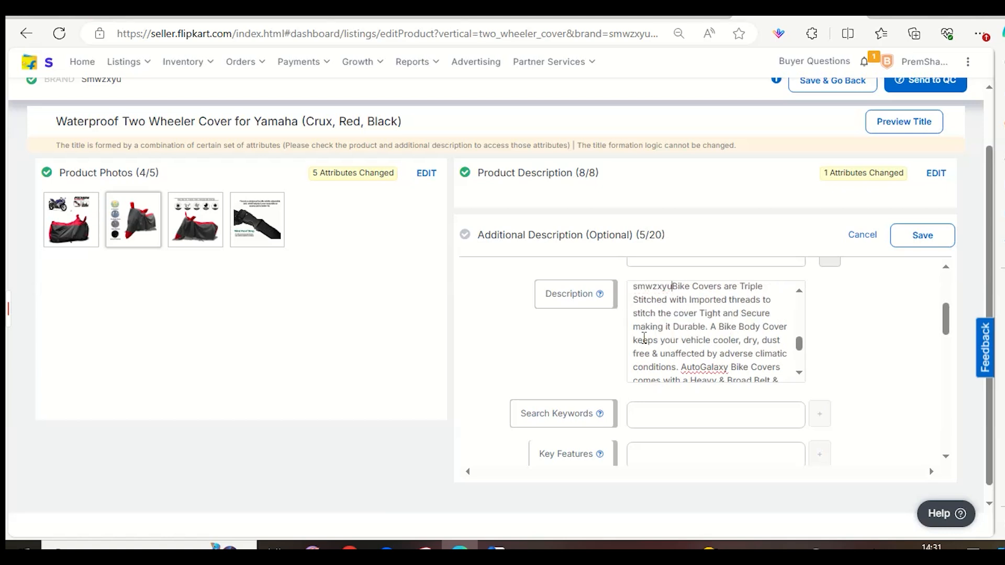
pyautogui.hotkey('ctrl', 'BackSpace')
pyautogui.scroll(1, 689, 354)
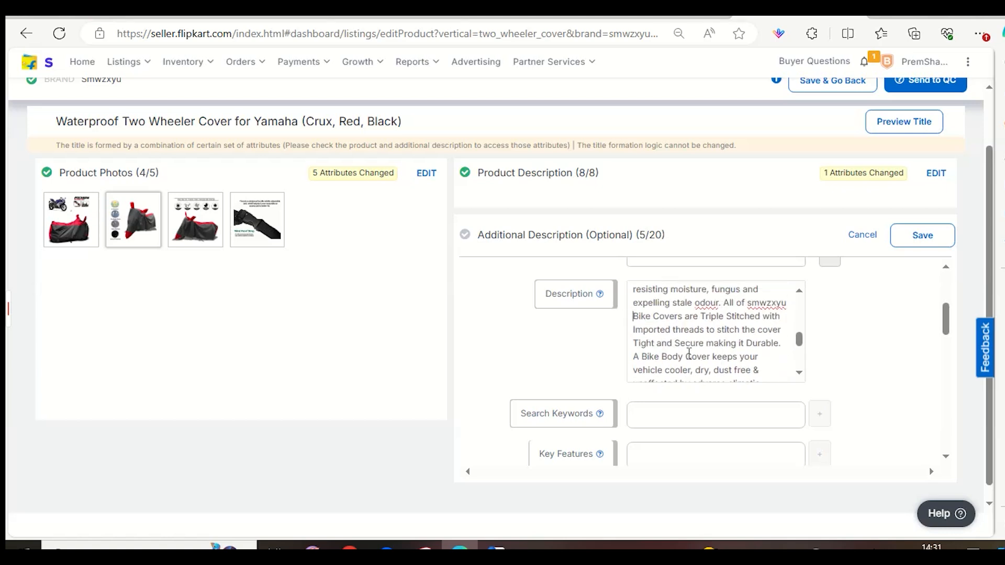
# Replace AutoGalaxy with smwzxyu in the description's sentence about the heavy, broad belt and buckle.
pyautogui.scroll(-1, 730, 324)
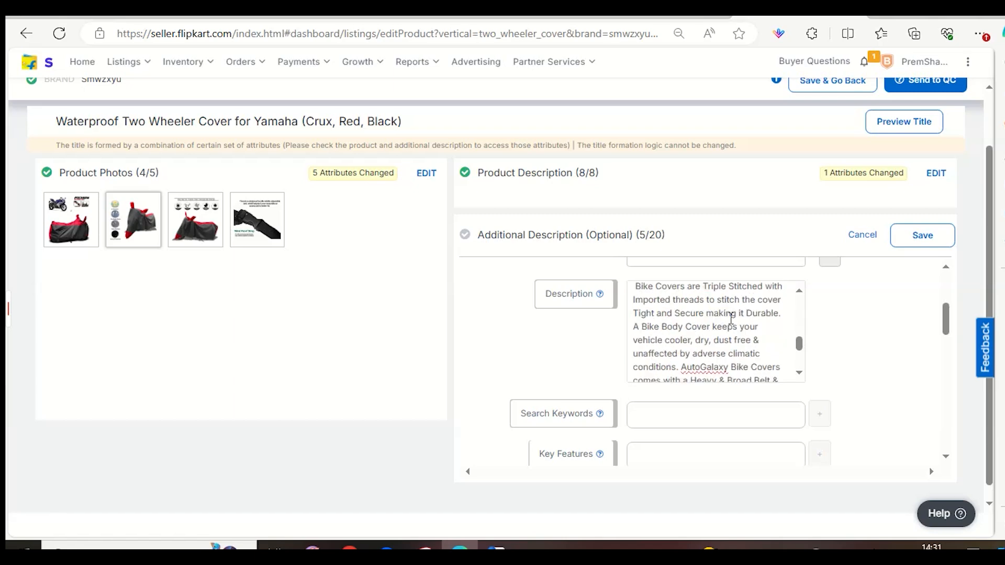
pyautogui.scroll(1, 731, 320)
pyautogui.scroll(-2, 732, 330)
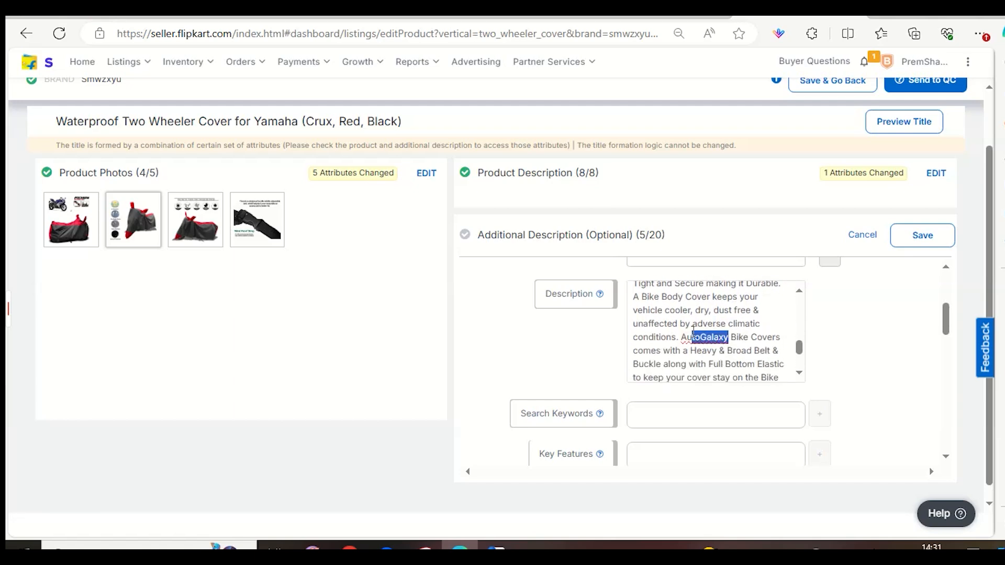
pyautogui.scroll(-2, 682, 343)
pyautogui.write('smwzxy')
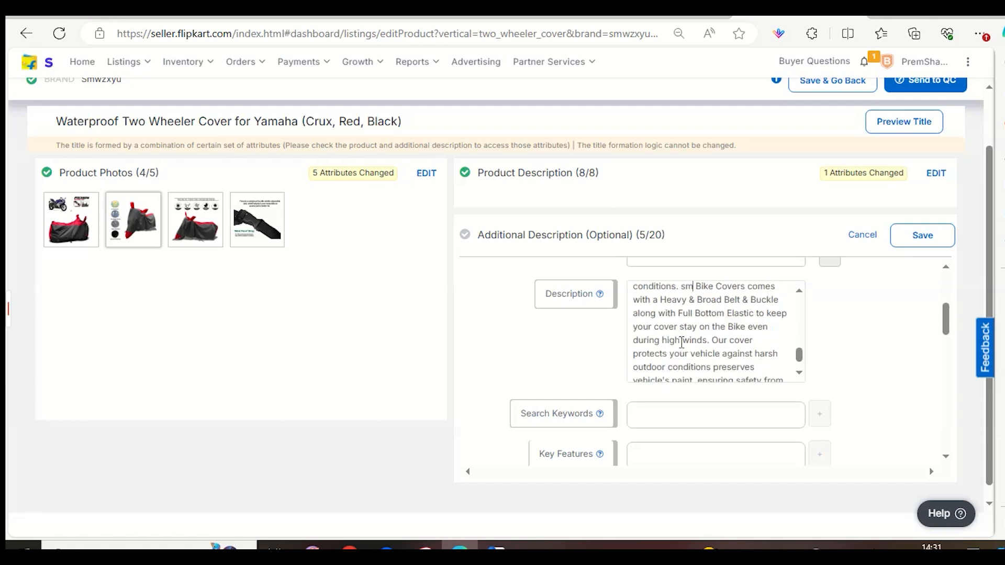
pyautogui.write('u')
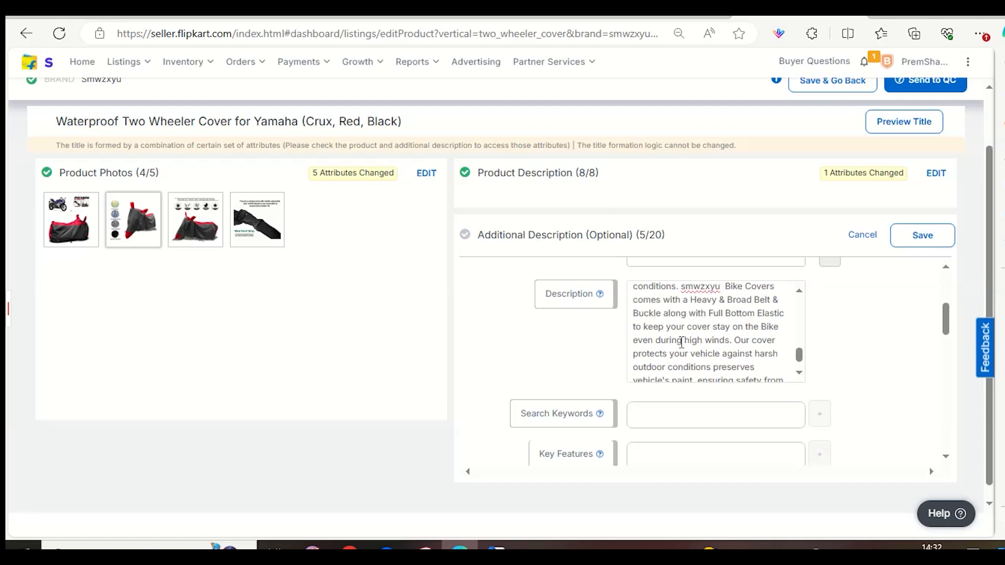
# Review the rest of the edited description and check the grammar suggestion for the word "quality" without applying it.
pyautogui.scroll(-1, 687, 342)
pyautogui.scroll(5, 687, 341)
pyautogui.scroll(7, 689, 345)
pyautogui.scroll(4, 688, 341)
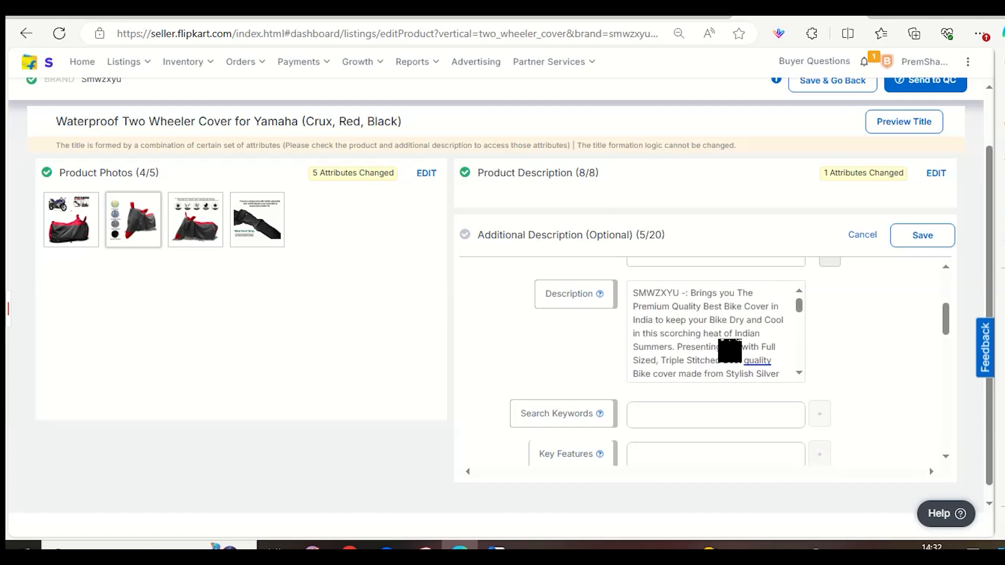
pyautogui.scroll(-3, 852, 341)
pyautogui.click(780, 317)
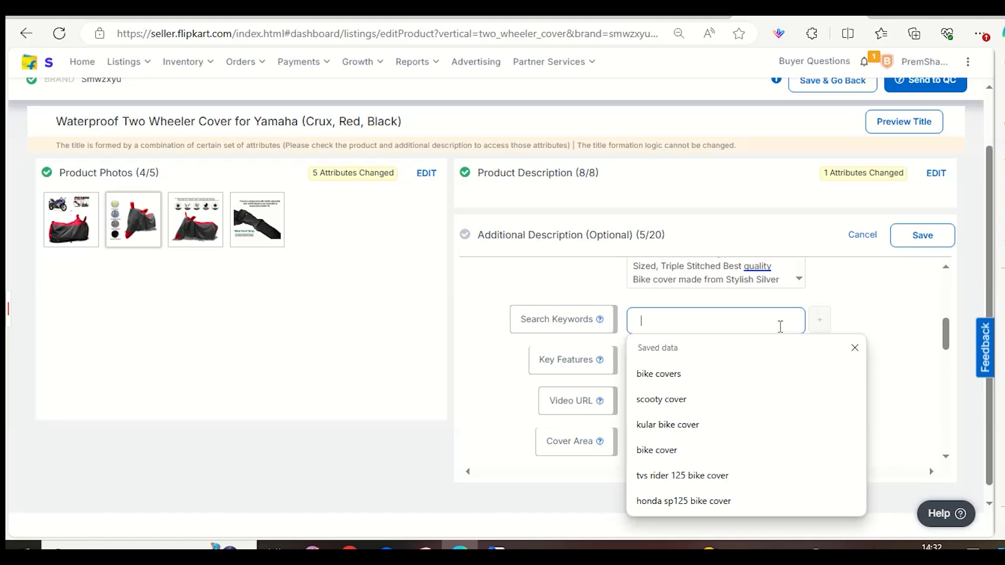
pyautogui.click(748, 268)
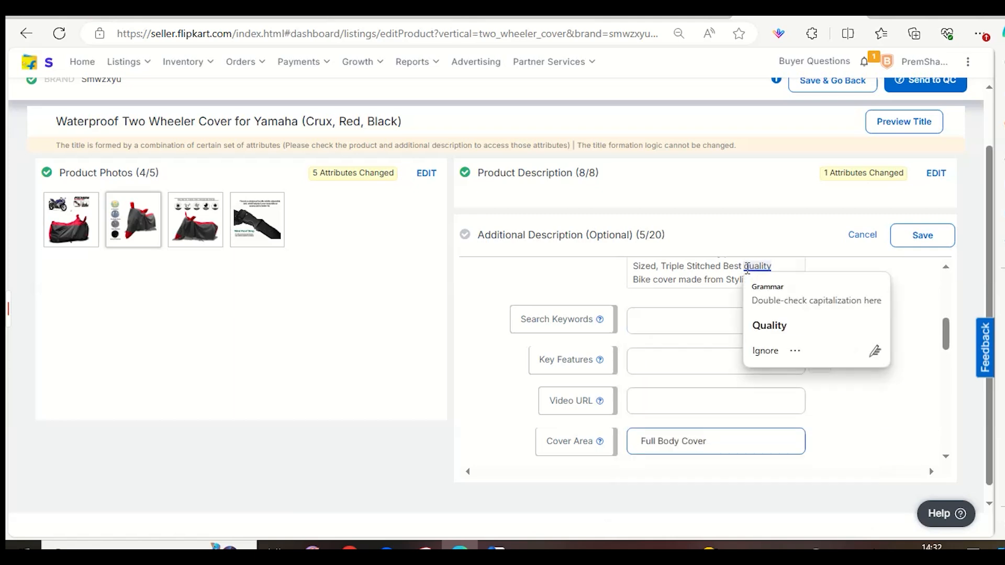
pyautogui.click(518, 288)
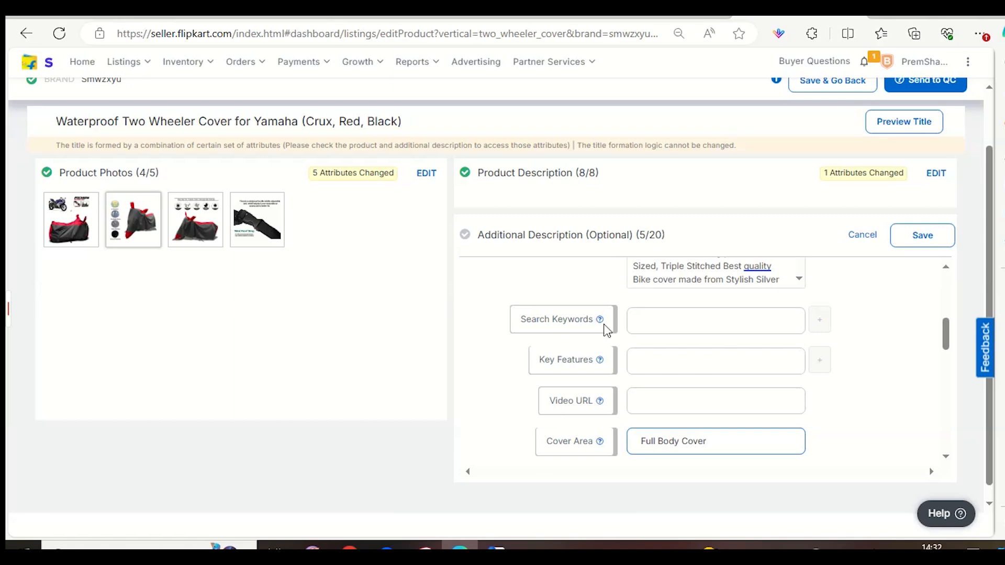
# Open the customer search trends for the Two Wheeler Cover vertical in the seller dashboard's selection insights.
pyautogui.click(516, 16)
pyautogui.click(196, 18)
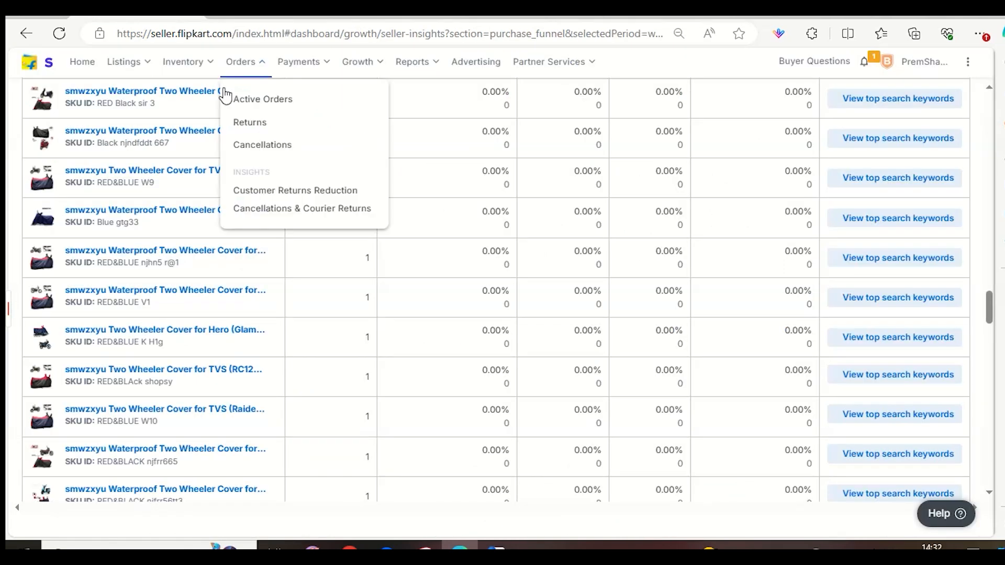
pyautogui.moveTo(147, 76)
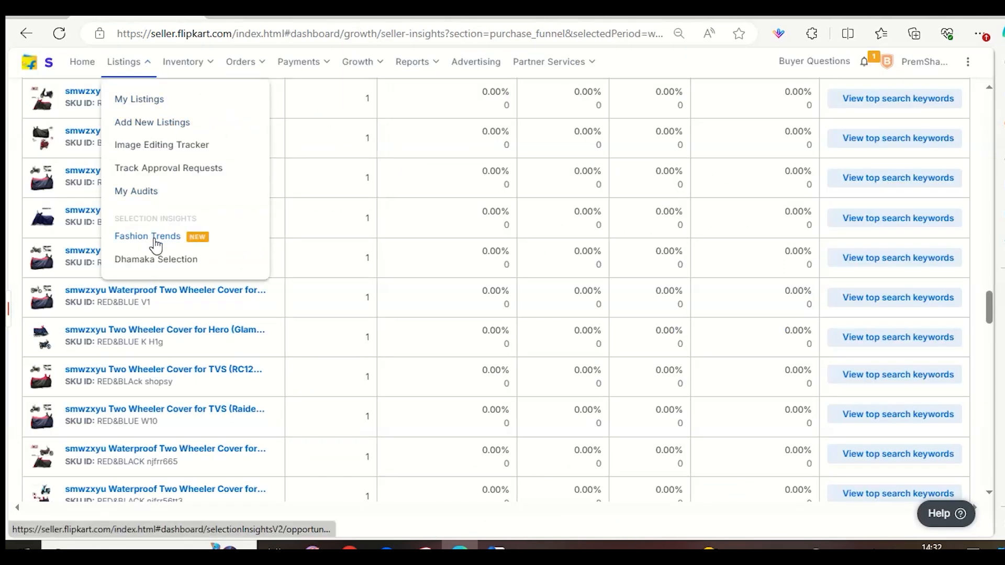
pyautogui.click(157, 169)
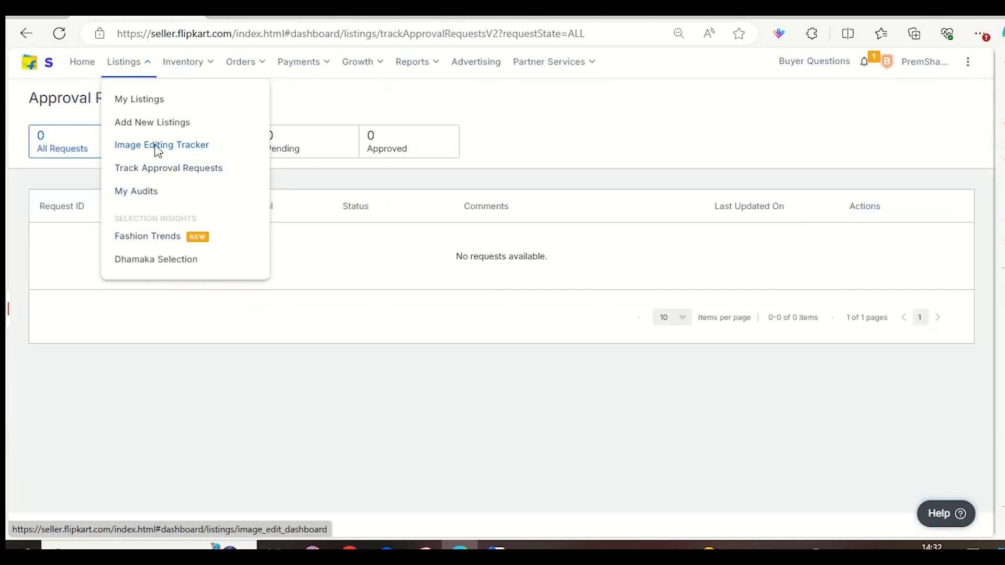
pyautogui.click(160, 148)
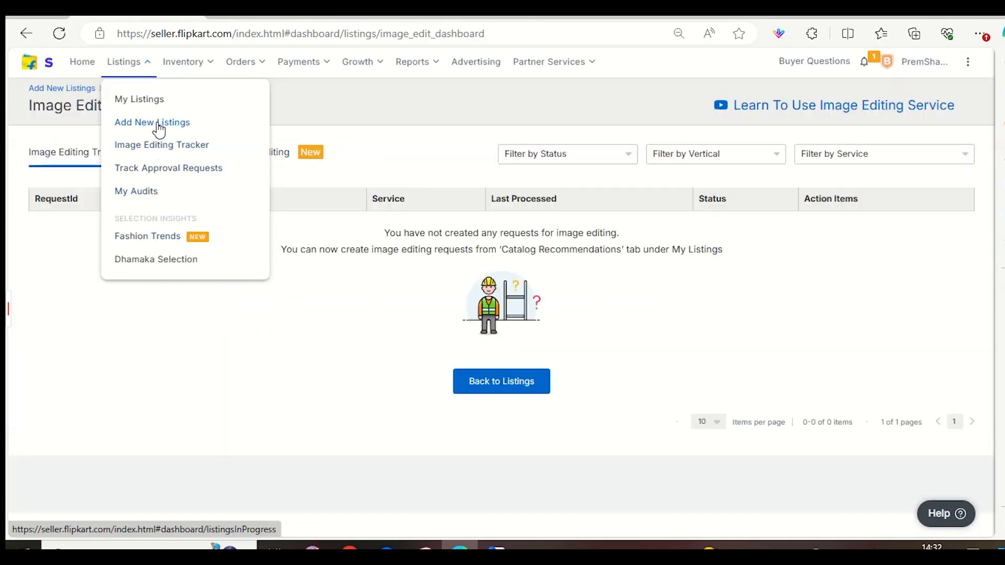
pyautogui.click(135, 236)
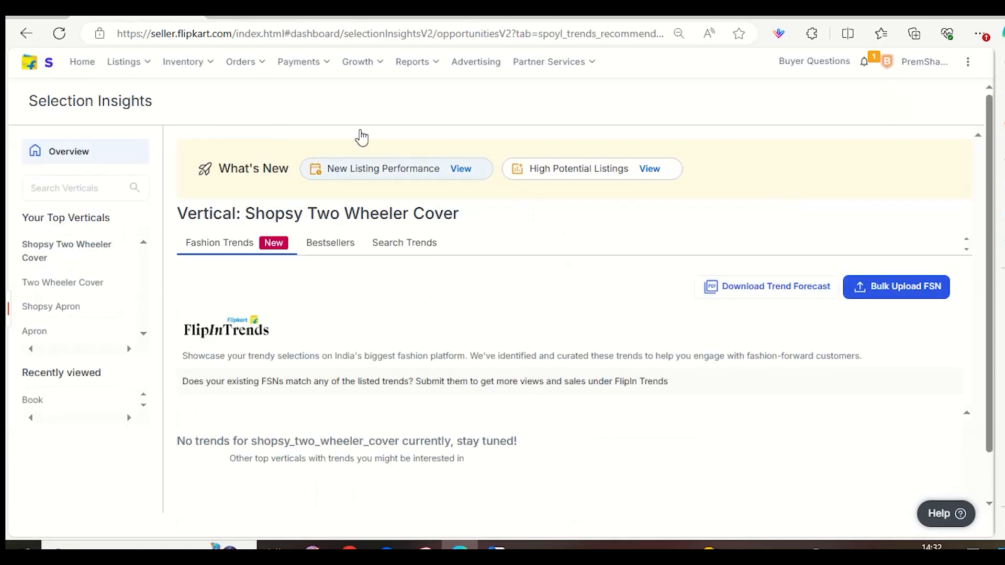
pyautogui.click(64, 285)
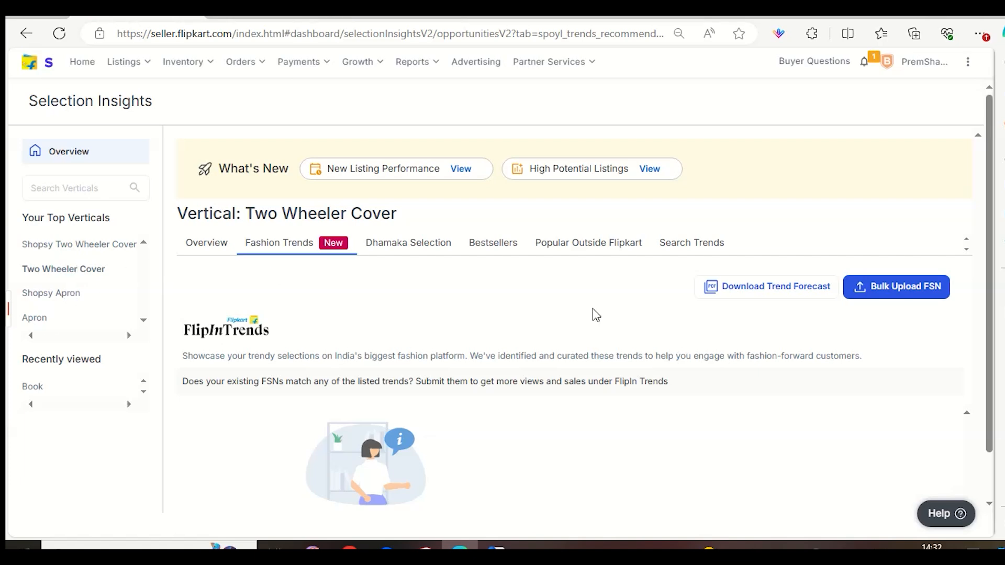
pyautogui.click(681, 242)
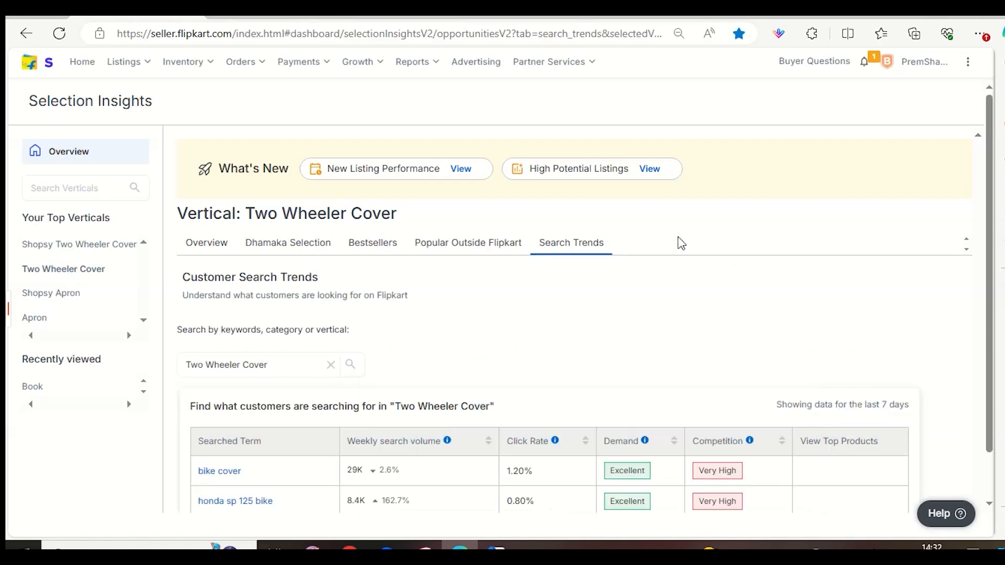
# Search the customer search trends for "yamha r15 bike cover" and look over the searched terms.
pyautogui.tripleClick(266, 366)
pyautogui.press('BackSpace')
pyautogui.write('yam')
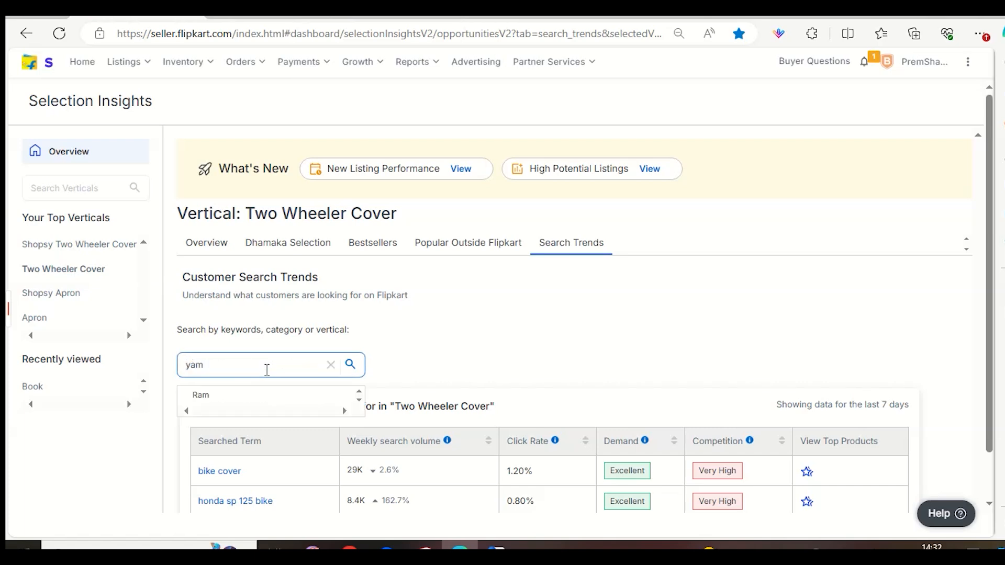
pyautogui.write('ha r15 bike c')
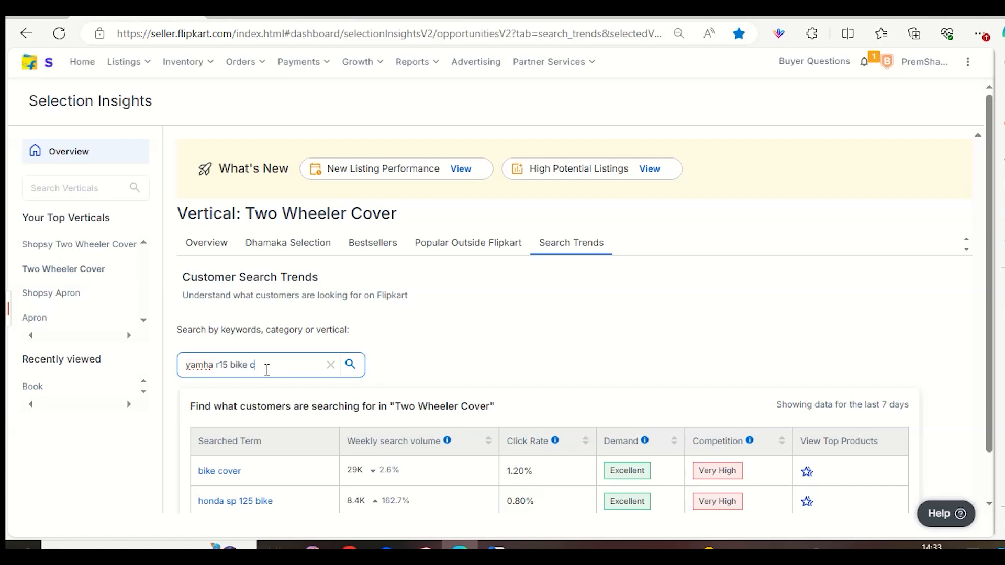
pyautogui.write('over')
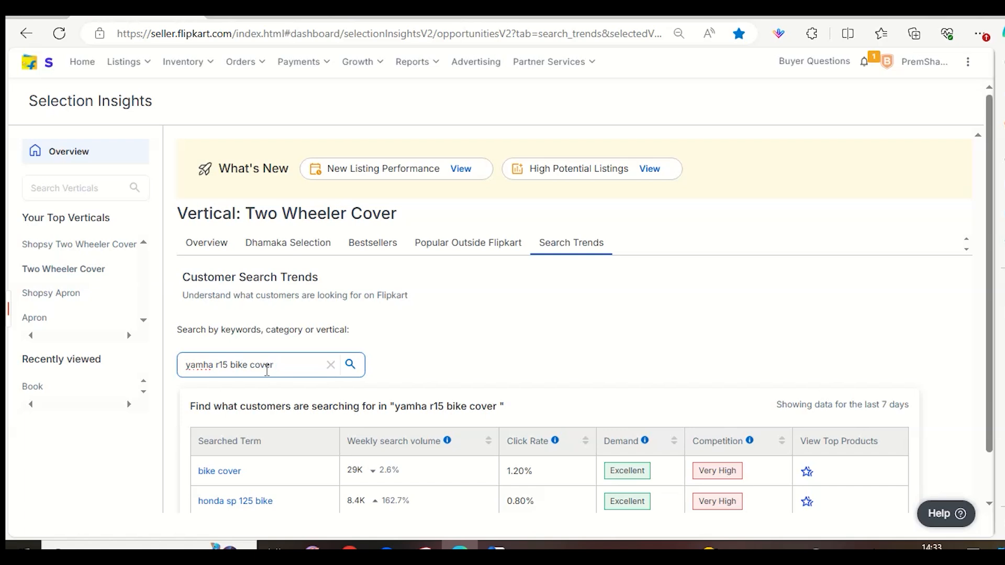
pyautogui.scroll(-1, 486, 408)
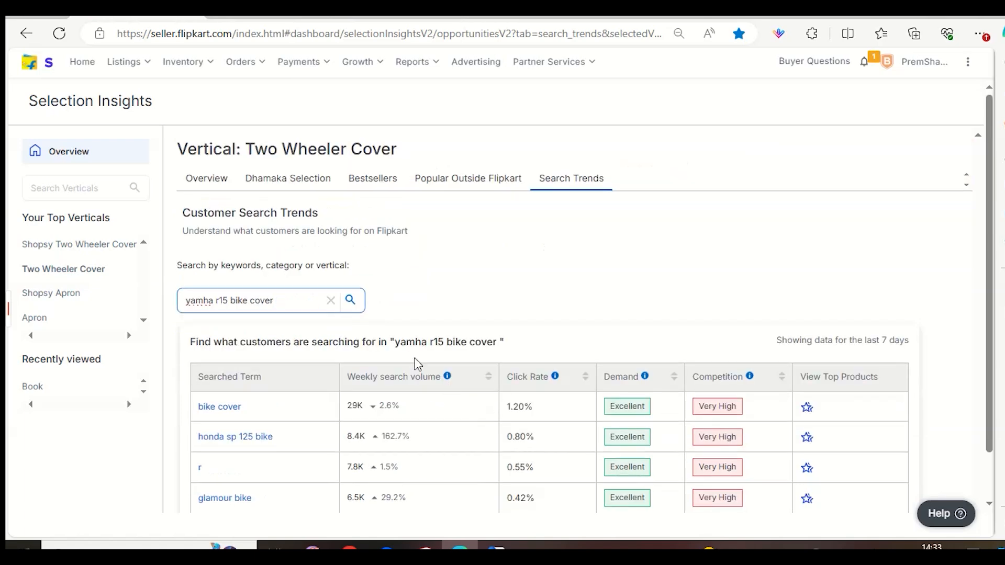
pyautogui.click(348, 302)
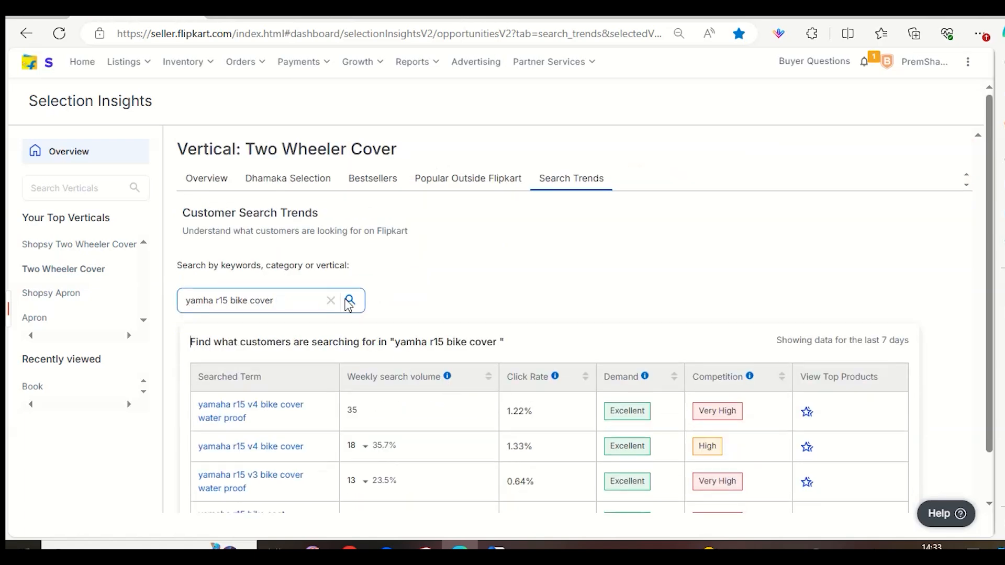
pyautogui.scroll(-2, 391, 302)
pyautogui.scroll(-1, 392, 303)
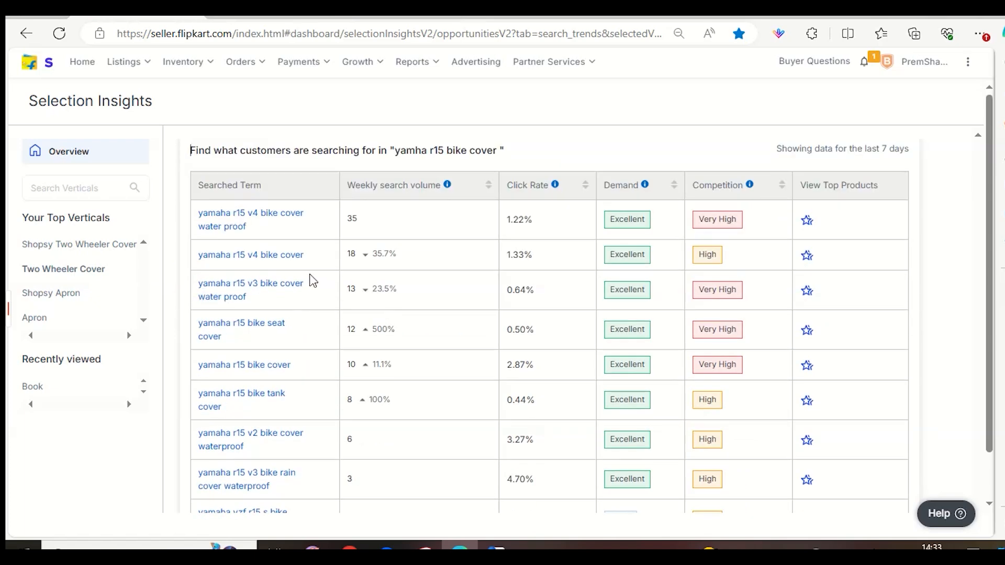
# Copy the searched term "yamaha r15 v4 bike cover" into the listing's Search Keywords and add a second keyword row.
pyautogui.moveTo(312, 262); pyautogui.dragTo(201, 269)
pyautogui.hotkey('ctrl', 'c')
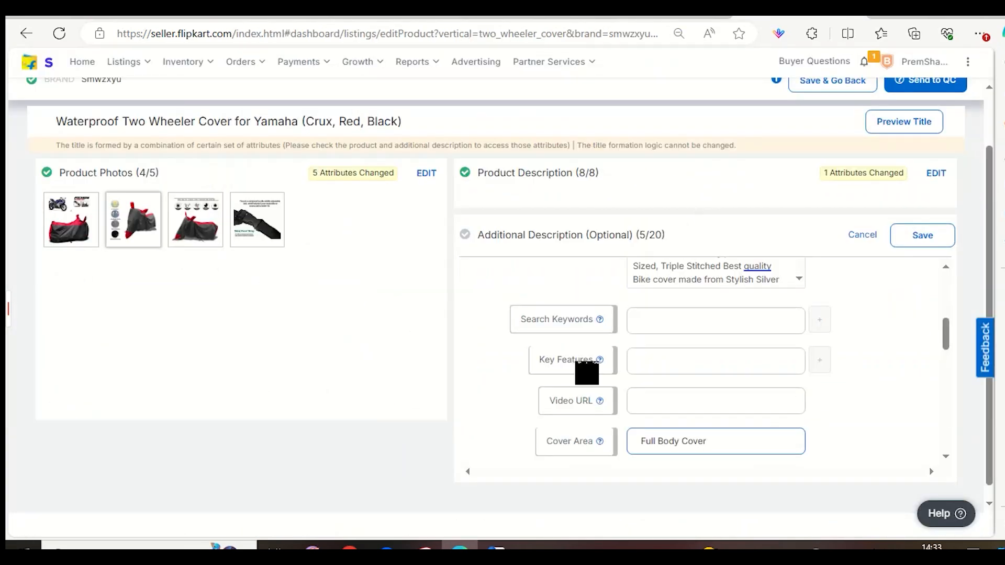
pyautogui.click(701, 325)
pyautogui.hotkey('ctrl', 'v')
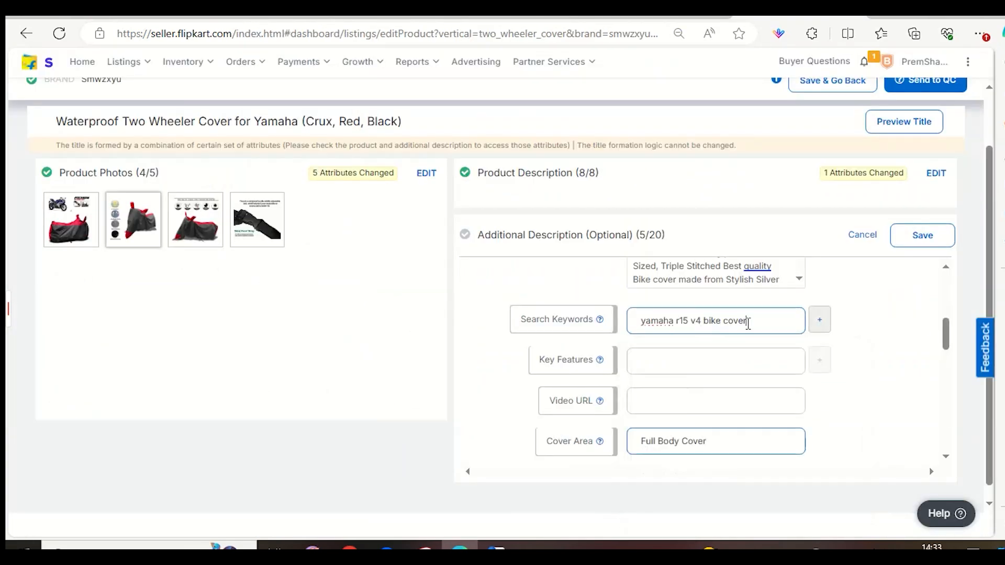
pyautogui.click(819, 319)
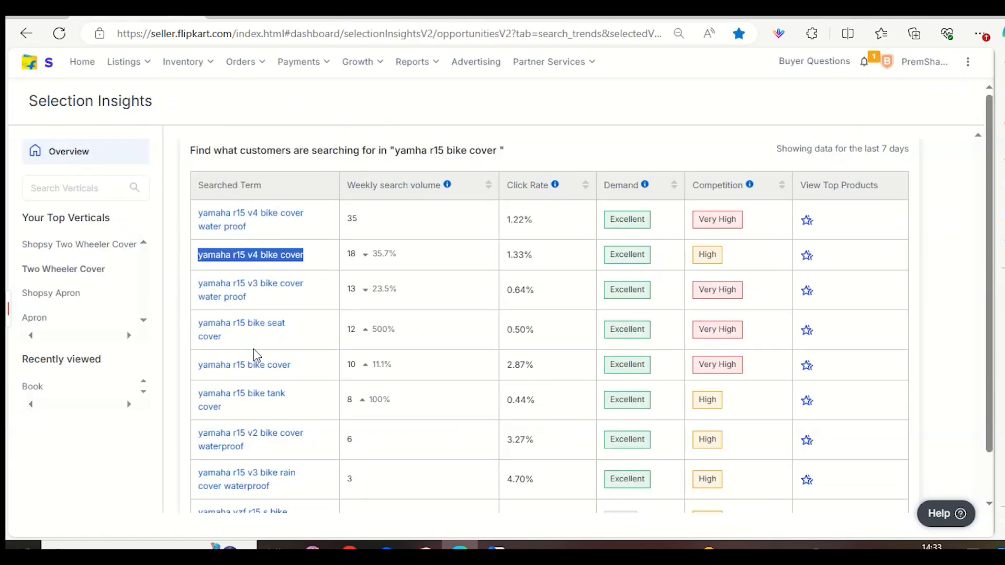
# Copy the searched term "yamaha r15 bike seat cover" into the second search keyword row and add a third row.
pyautogui.moveTo(237, 346); pyautogui.dragTo(198, 333)
pyautogui.hotkey('ctrl', 'c')
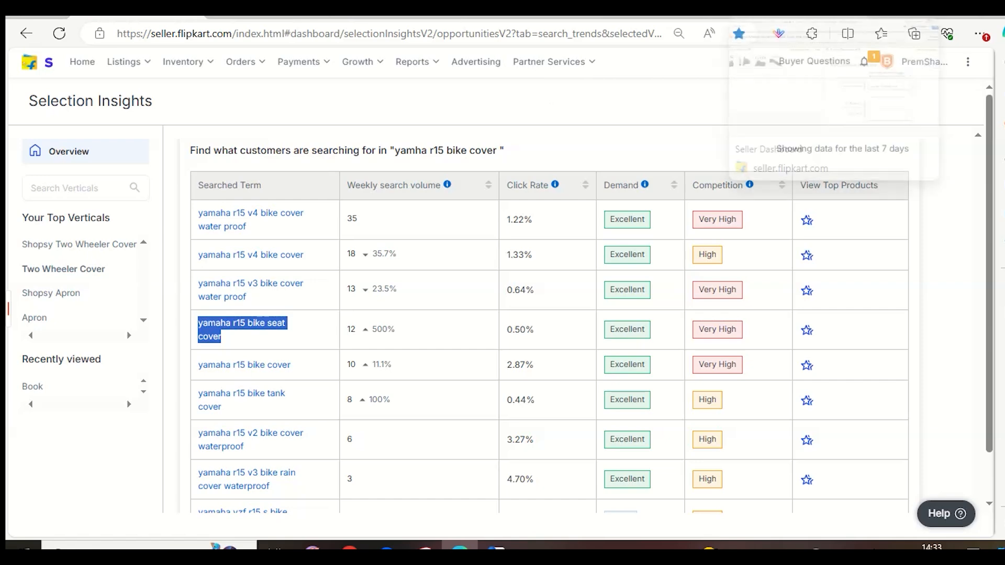
pyautogui.click(764, 10)
pyautogui.click(684, 360)
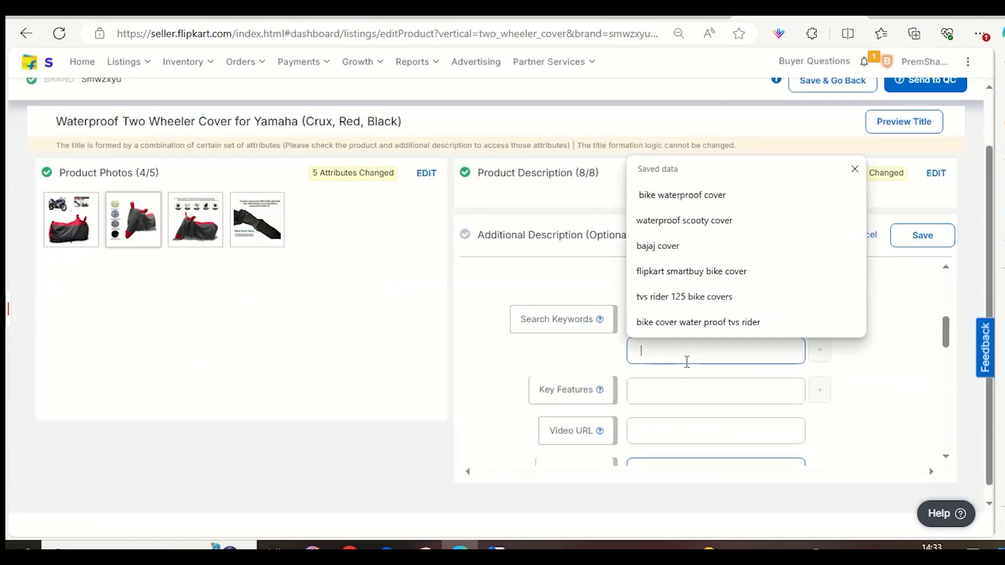
pyautogui.hotkey('ctrl', 'v')
pyautogui.moveTo(710, 350); pyautogui.dragTo(728, 352)
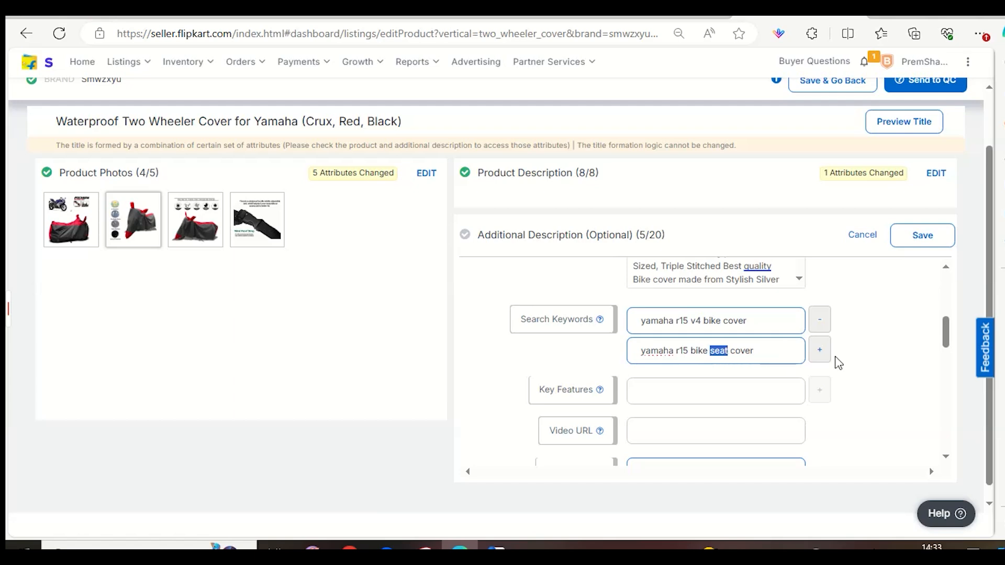
pyautogui.click(821, 353)
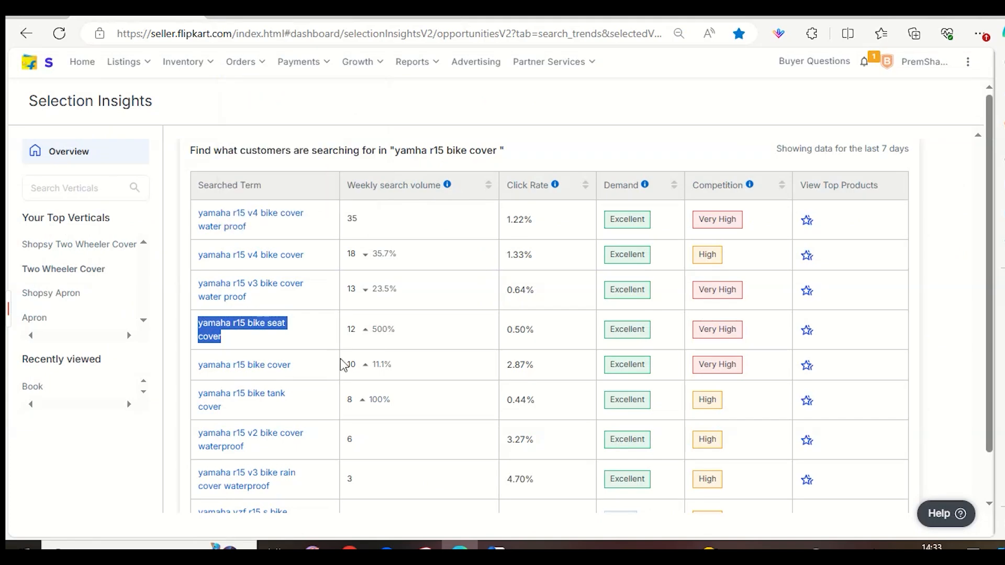
# Copy the searched term "yamaha r15 bike cover" into the third search keyword row and add a fourth row.
pyautogui.click(317, 373)
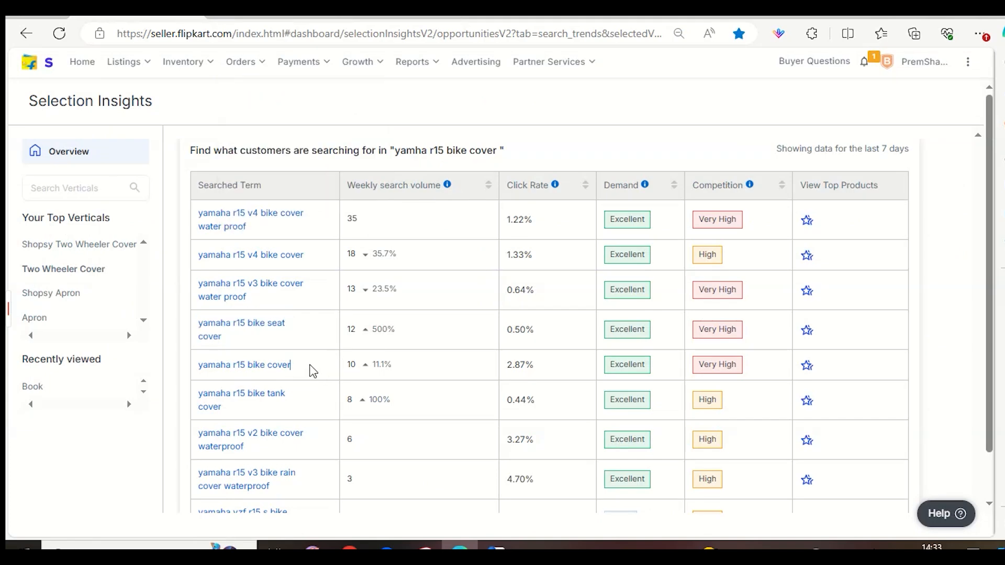
pyautogui.moveTo(283, 364); pyautogui.dragTo(199, 377)
pyautogui.hotkey('ctrl', 'c')
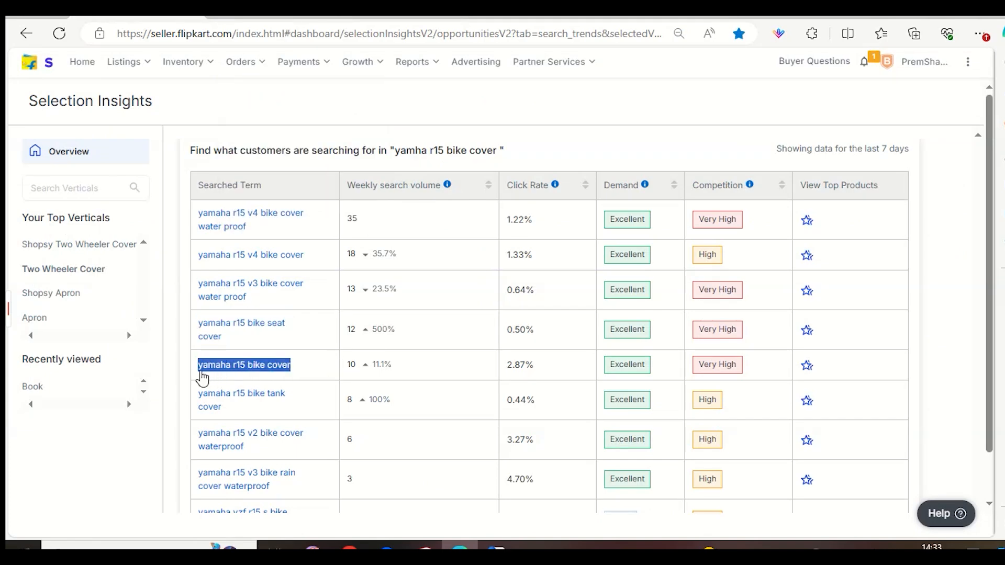
pyautogui.click(749, 12)
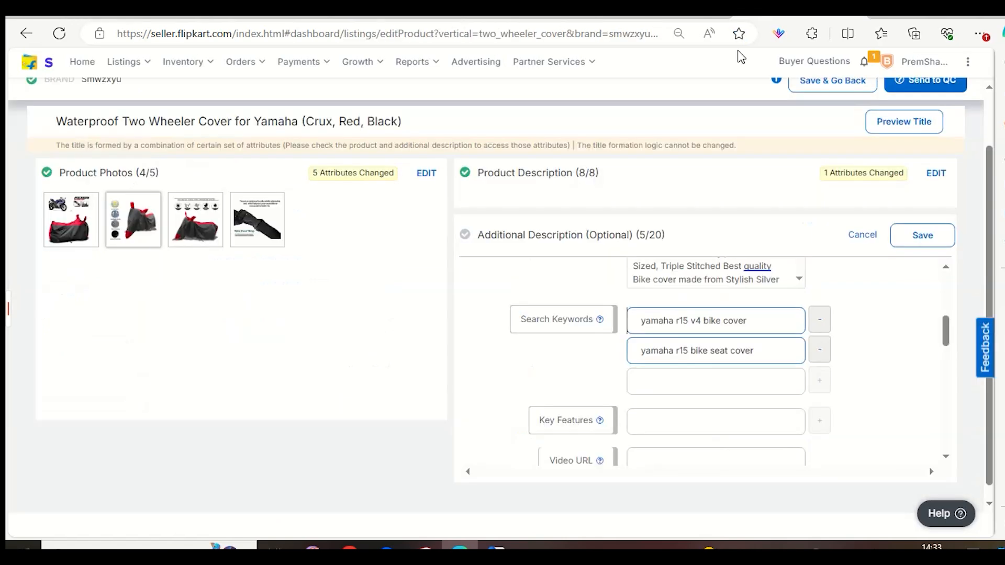
pyautogui.click(641, 381)
pyautogui.hotkey('ctrl', 'v')
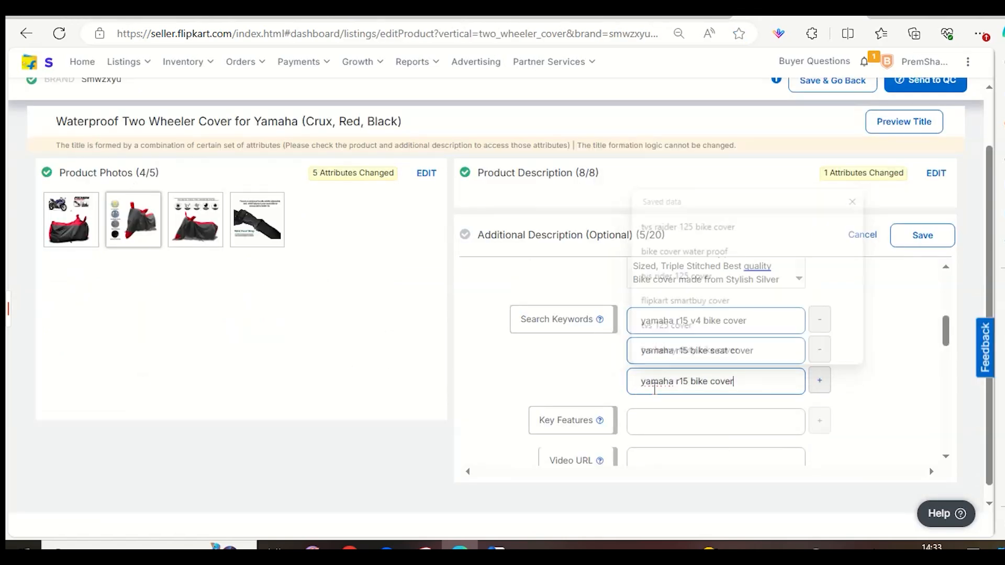
pyautogui.click(828, 388)
# Enter "yamaha motercycle cover" in the fourth search keyword row and add a fifth row.
pyautogui.click(699, 418)
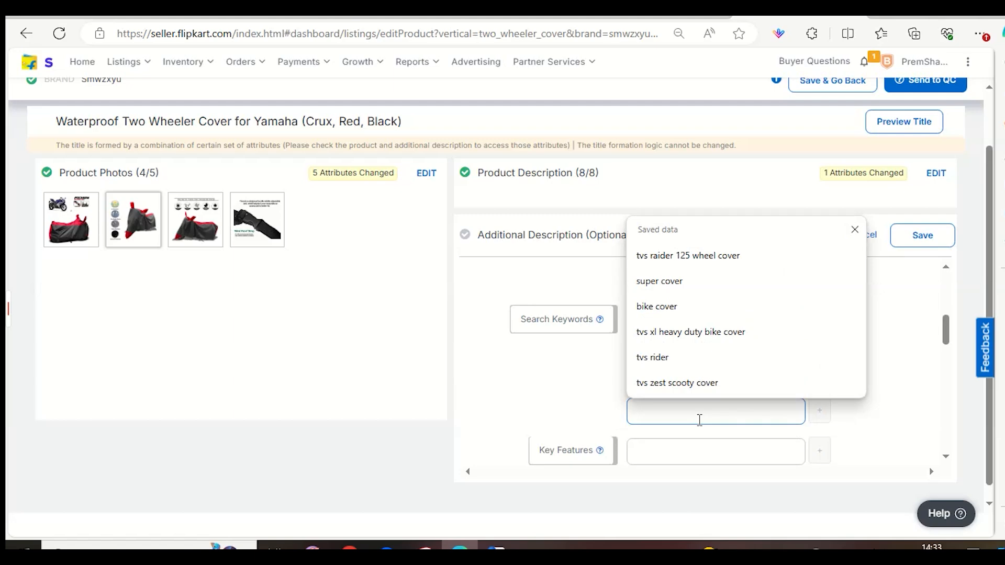
pyautogui.write('yamah')
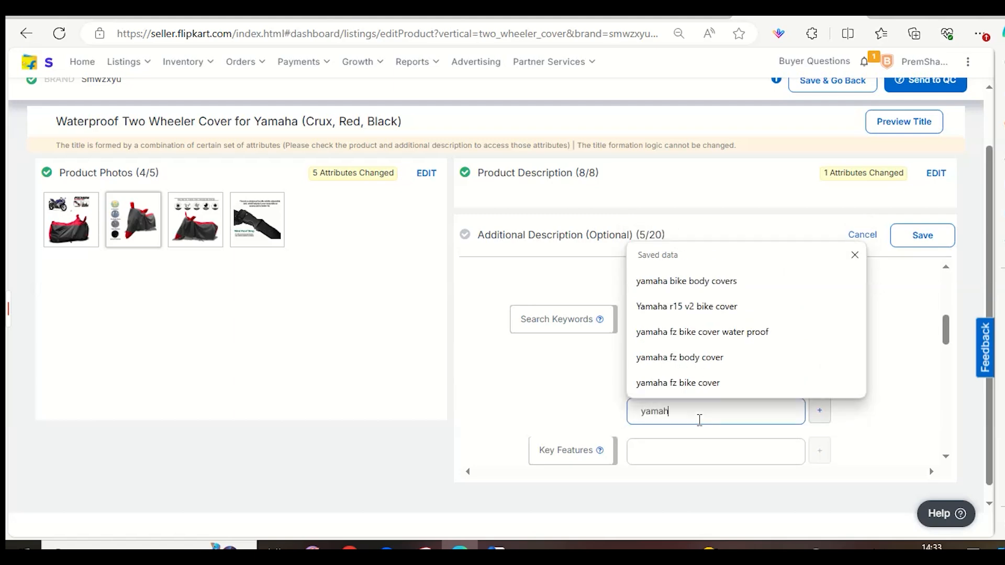
pyautogui.write('a bike')
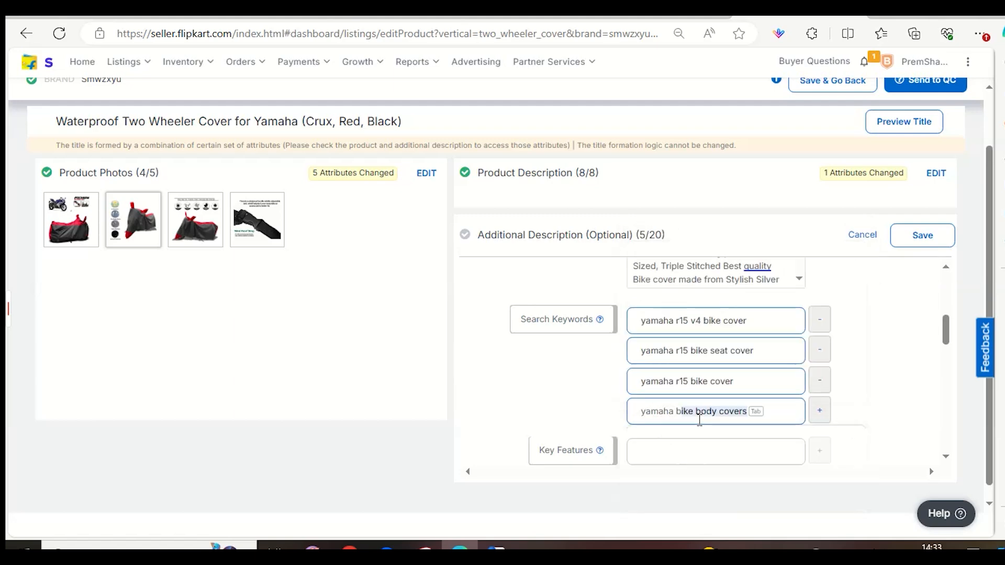
pyautogui.press('BackSpace')
pyautogui.press('BackSpace')
pyautogui.press('BackSpace')
pyautogui.press('BackSpace')
pyautogui.press('BackSpace')
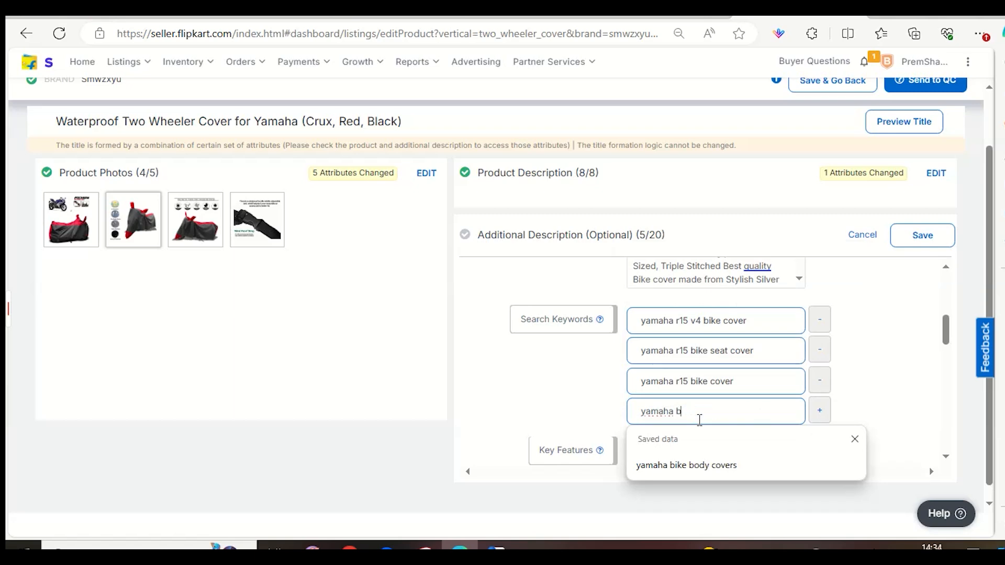
pyautogui.write('mot')
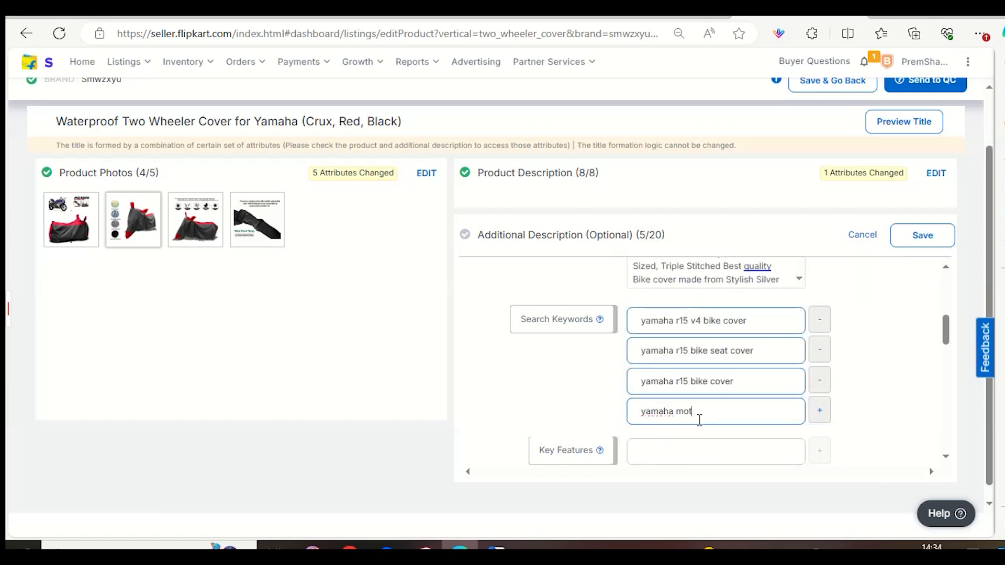
pyautogui.write('ercycle cover')
pyautogui.click(819, 420)
# Enter "bike cover" in the fifth search keyword row.
pyautogui.click(745, 432)
pyautogui.write('bike cove')
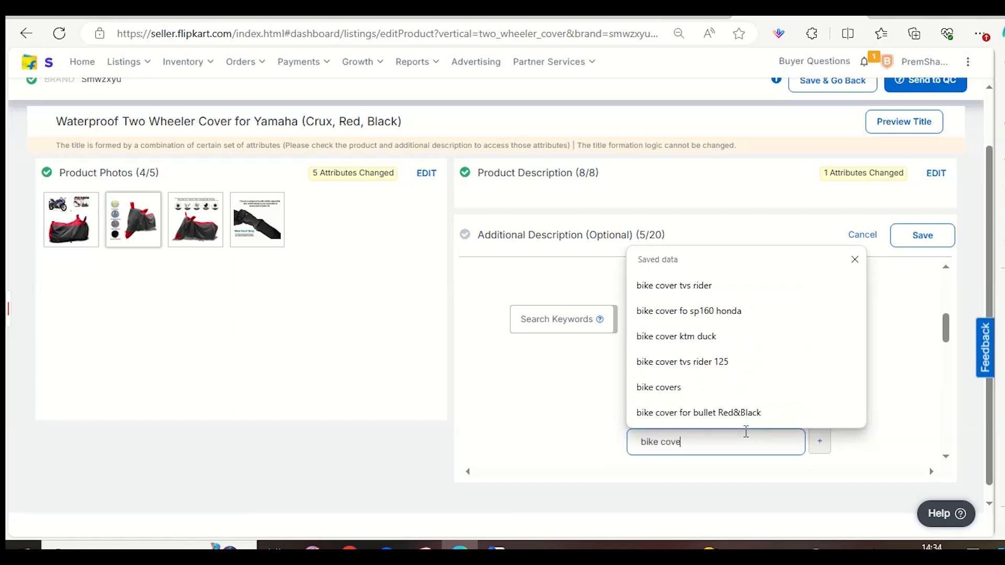
pyautogui.click(596, 404)
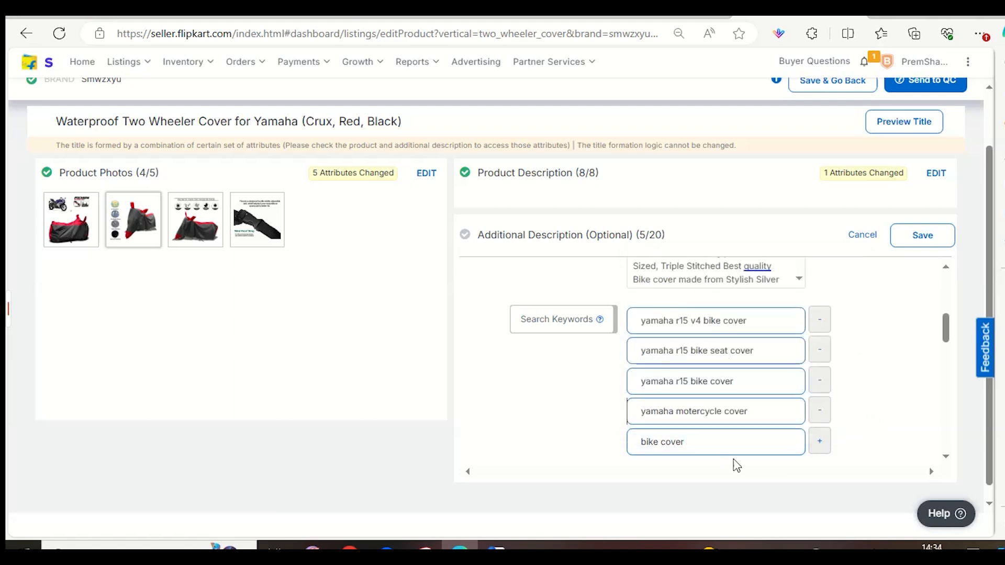
# Review the first four search keywords of the listing one by one, checking the wording of each.
pyautogui.tripleClick(718, 320)
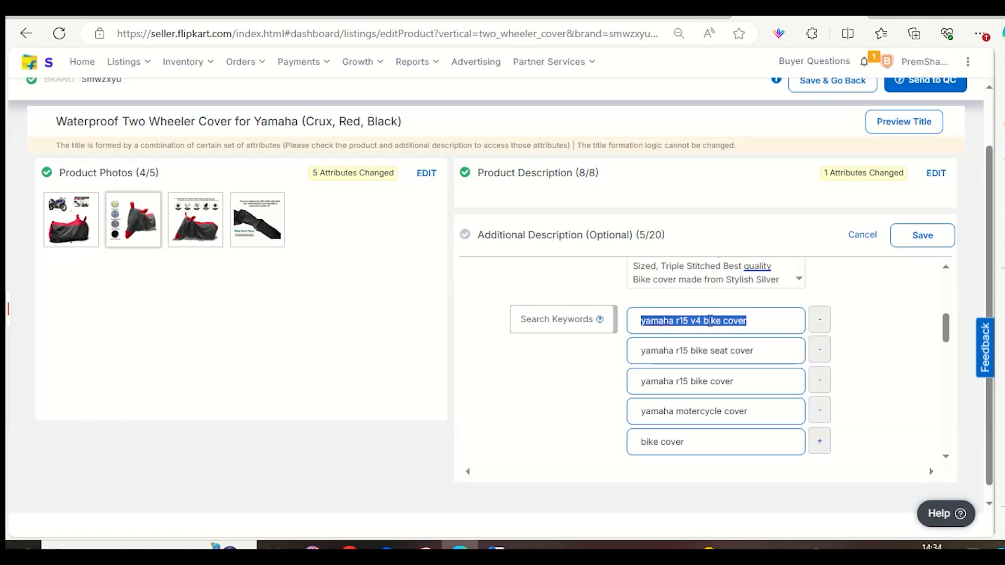
pyautogui.tripleClick(665, 349)
pyautogui.click(721, 347)
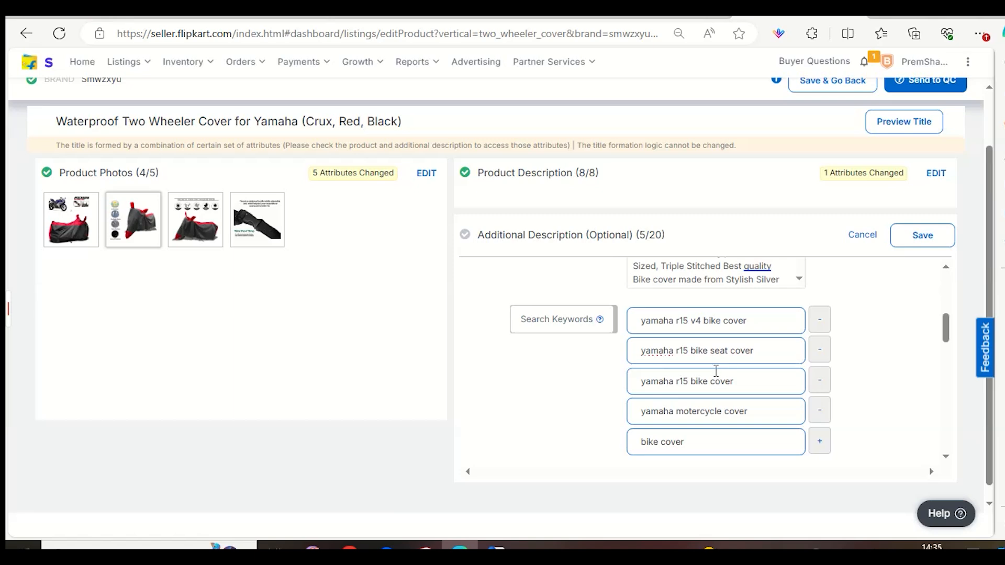
pyautogui.tripleClick(739, 388)
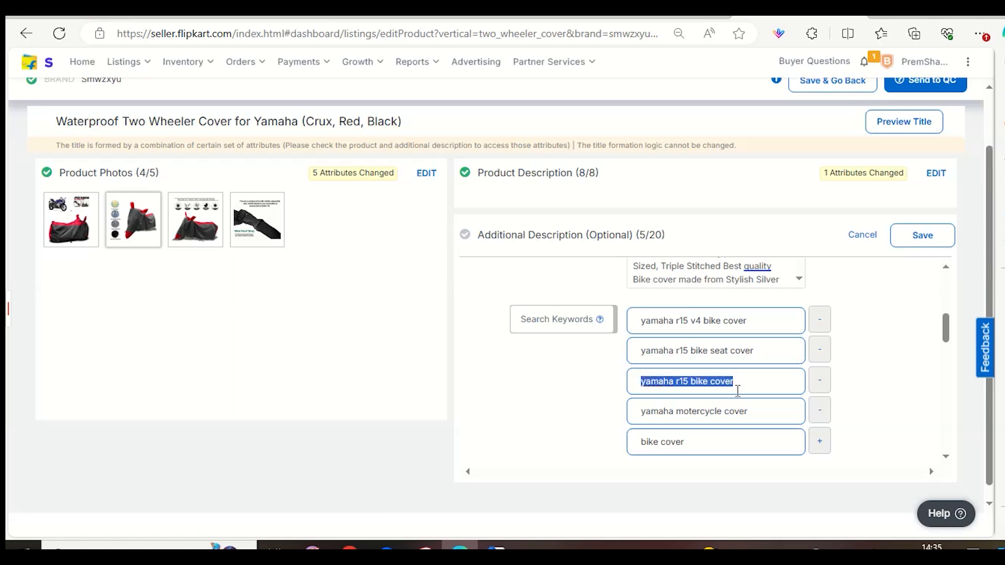
pyautogui.click(739, 387)
pyautogui.click(700, 393)
pyautogui.click(700, 411)
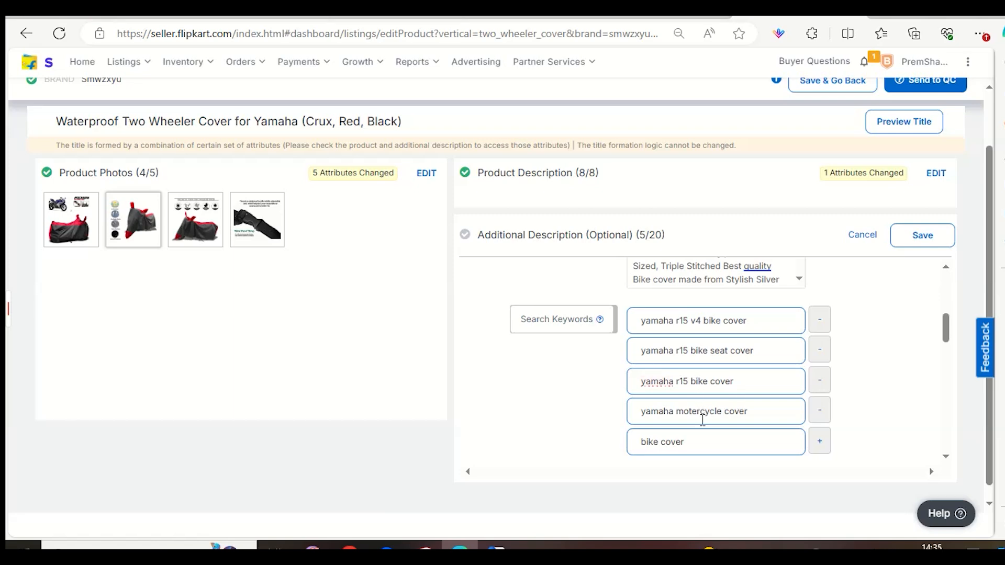
pyautogui.moveTo(676, 411); pyautogui.dragTo(723, 422)
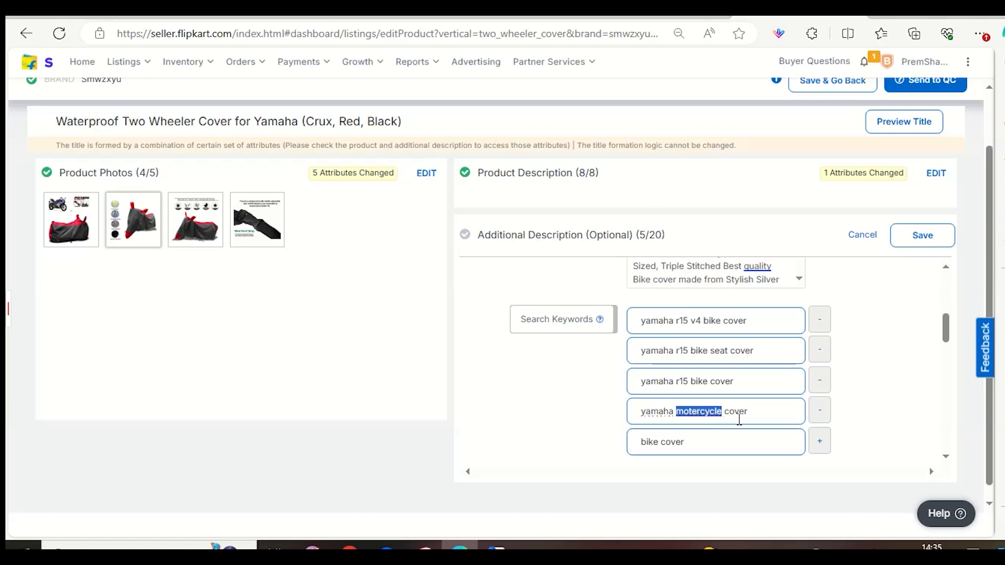
pyautogui.click(739, 420)
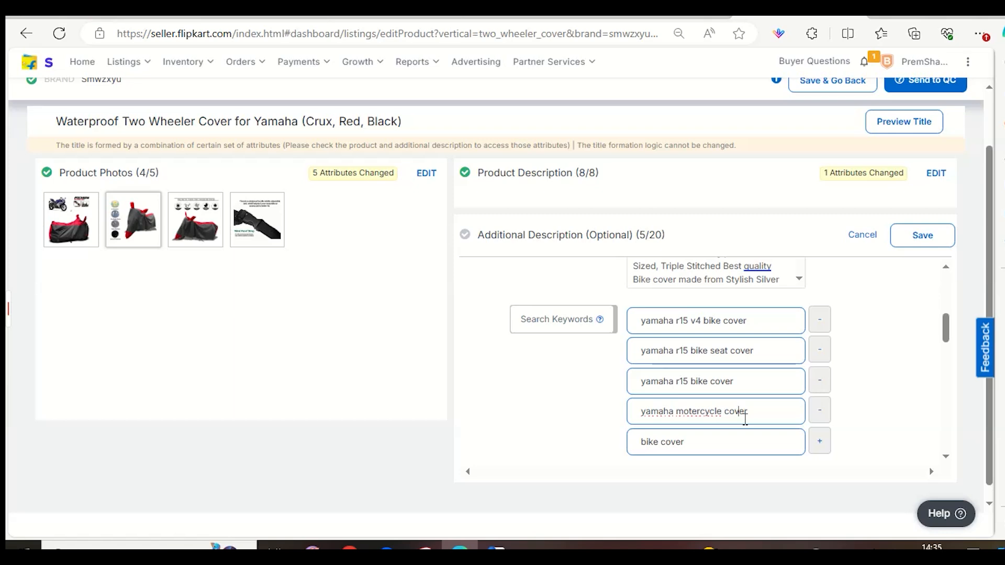
pyautogui.tripleClick(746, 412)
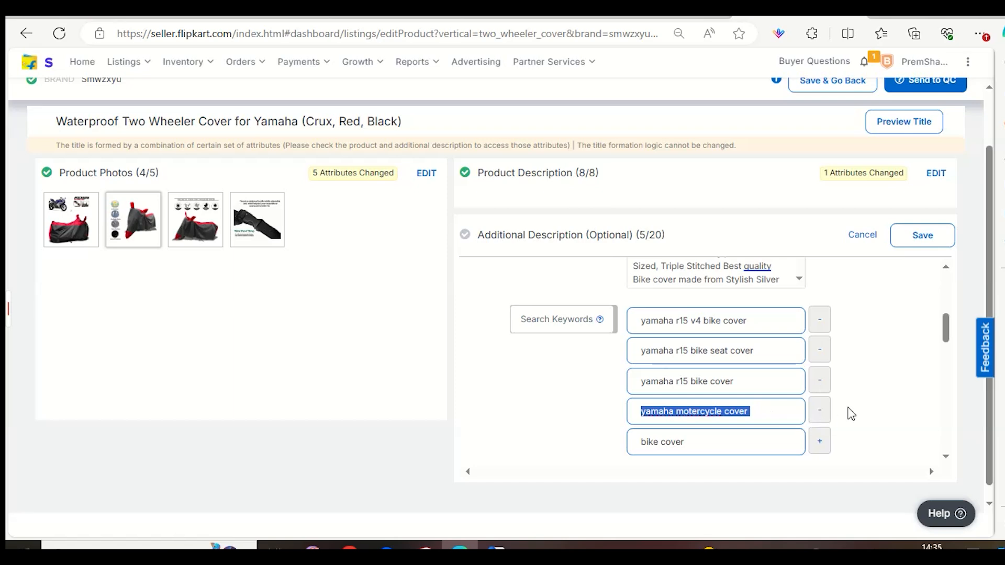
pyautogui.click(845, 413)
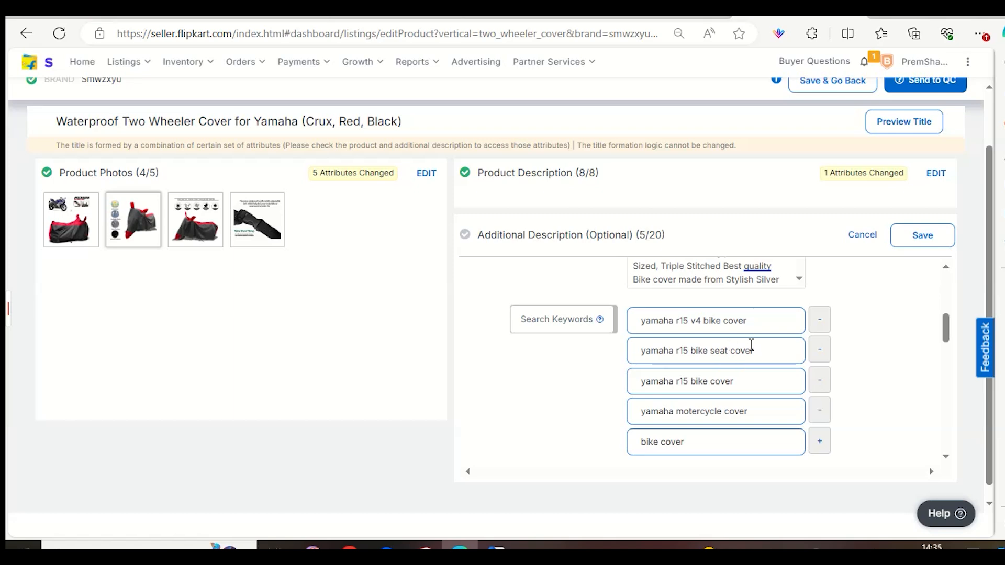
# Return to the customer search trends and examine the weekly search volume of the Yamaha R15 cover terms.
pyautogui.click(669, 17)
pyautogui.click(539, 17)
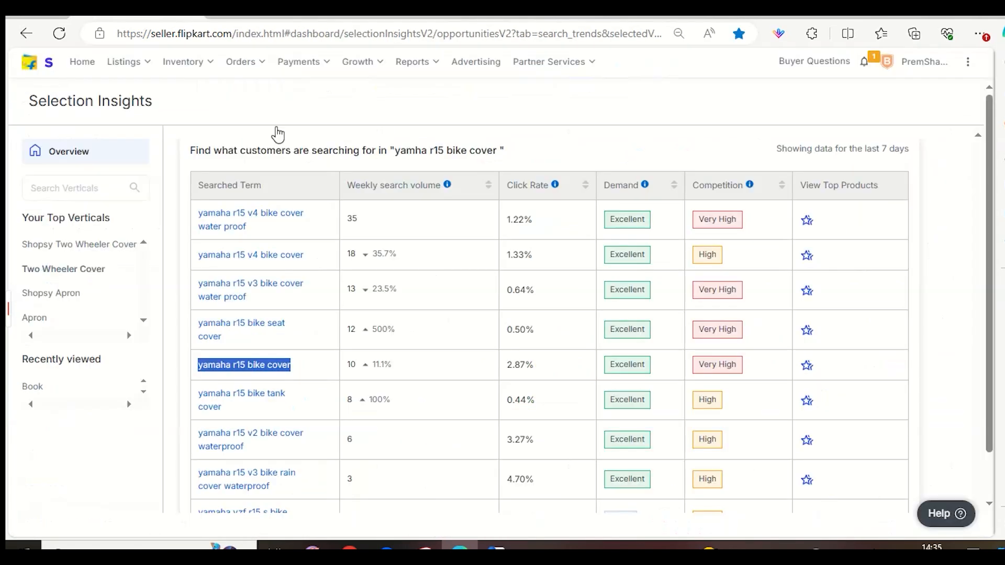
pyautogui.click(157, 17)
pyautogui.moveTo(372, 232); pyautogui.dragTo(351, 219)
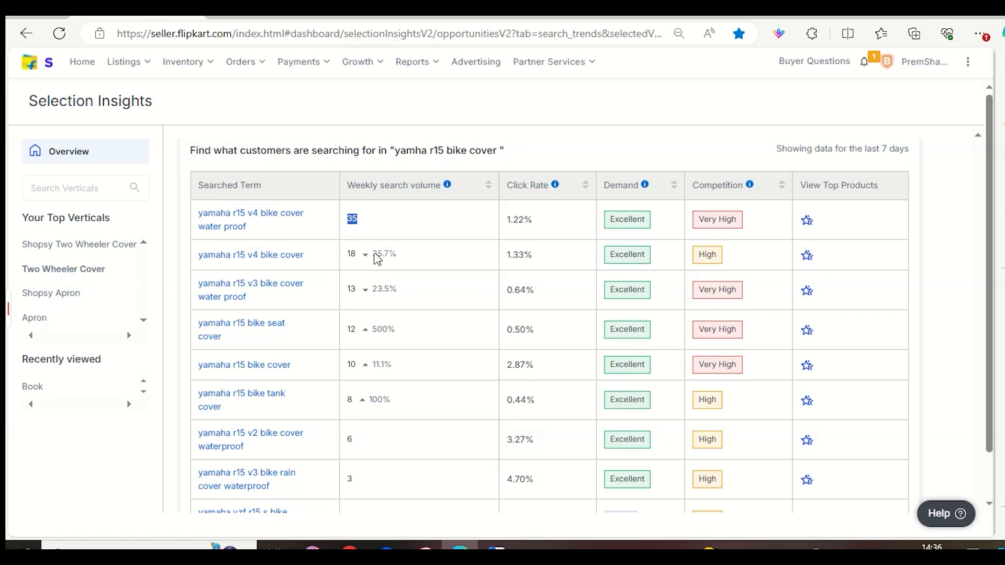
pyautogui.moveTo(355, 185); pyautogui.dragTo(448, 183)
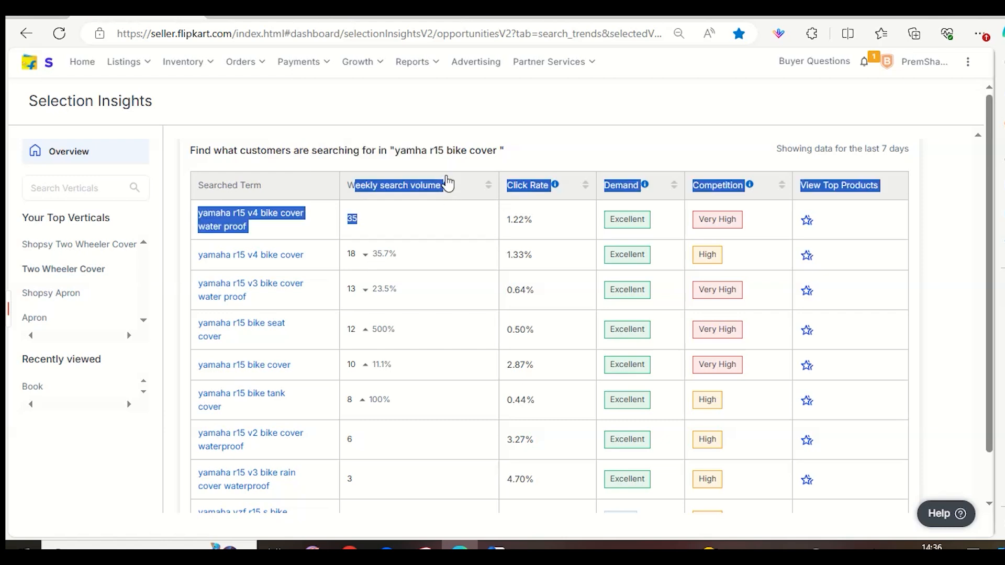
pyautogui.click(448, 183)
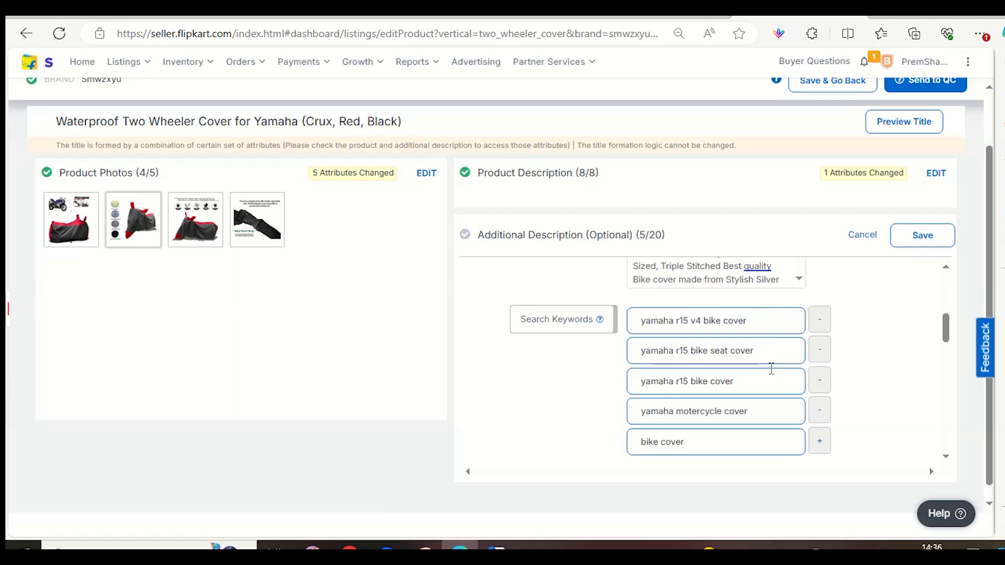
# Search the customer search trends for "bike cover" and check the term's weekly search volume.
pyautogui.click(716, 448)
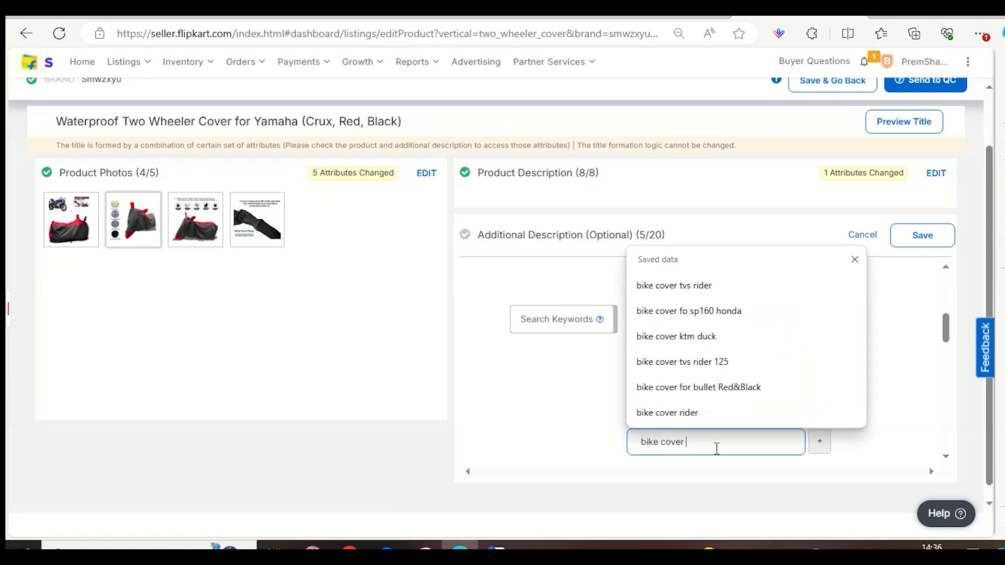
pyautogui.scroll(-1, 710, 448)
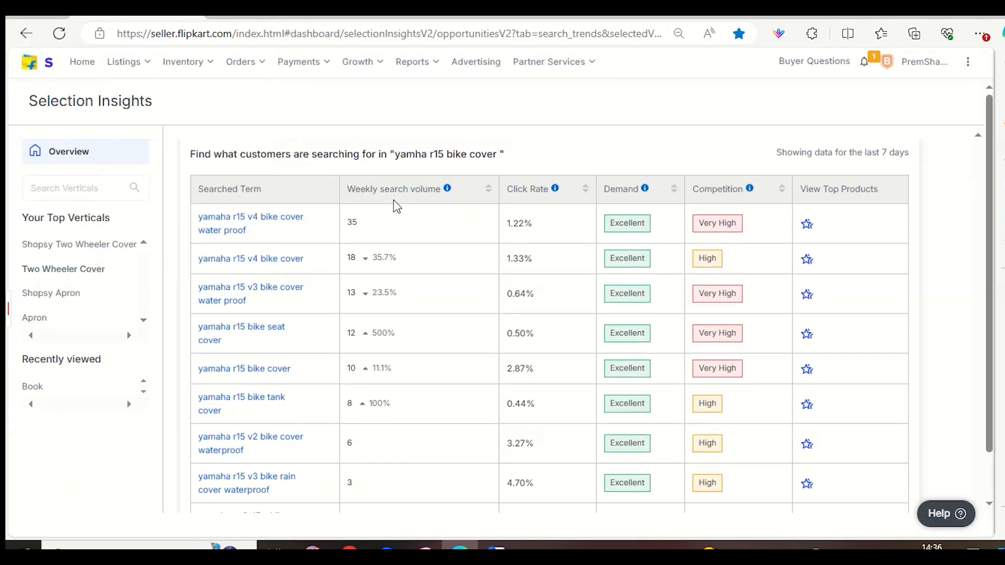
pyautogui.press('BackSpace')
pyautogui.press('BackSpace')
pyautogui.press('BackSpace')
pyautogui.press('BackSpace')
pyautogui.press('BackSpace')
pyautogui.press('BackSpace')
pyautogui.press('BackSpace')
pyautogui.press('BackSpace')
pyautogui.press('BackSpace')
pyautogui.press('BackSpace')
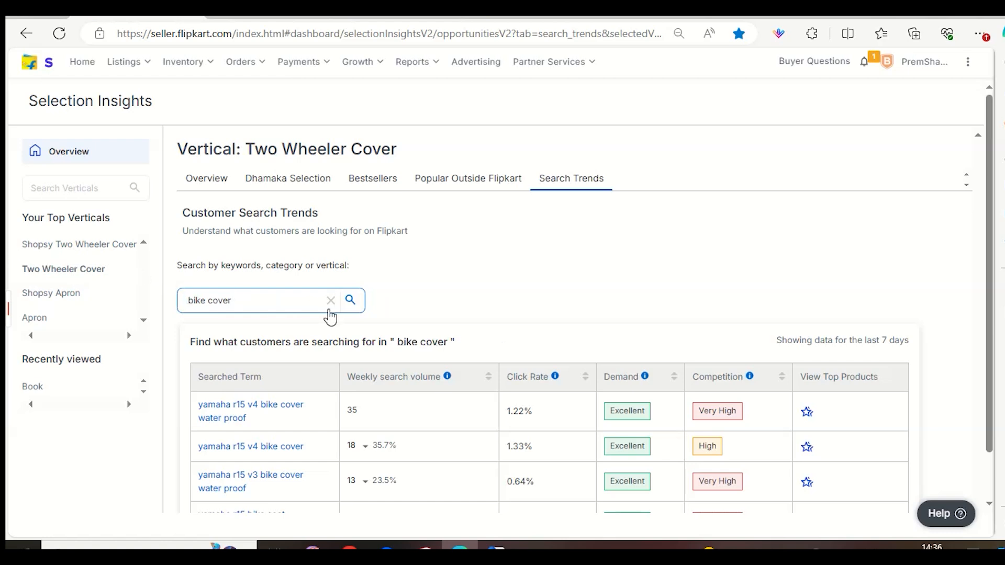
pyautogui.click(354, 306)
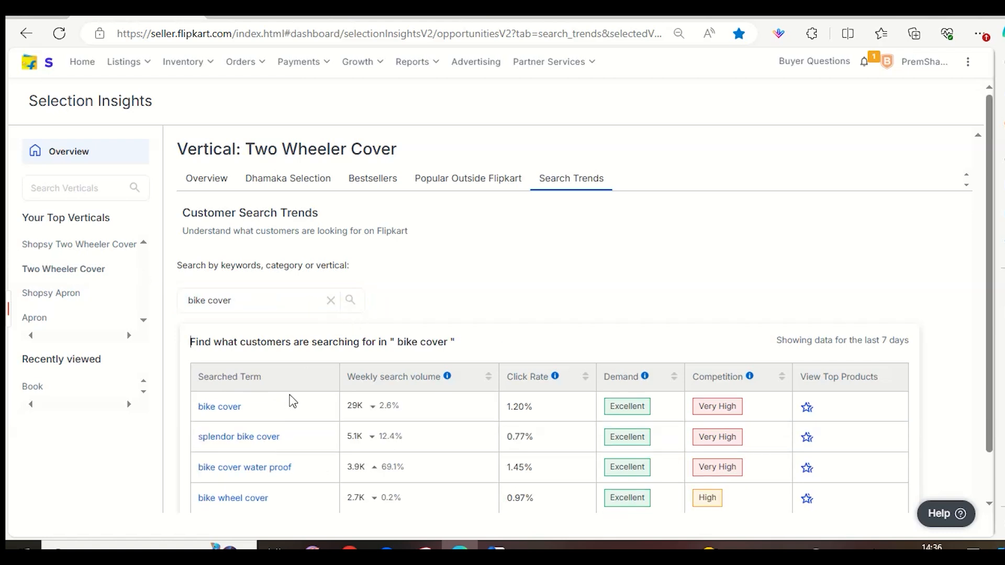
pyautogui.moveTo(346, 411); pyautogui.dragTo(375, 411)
# Fill the listing's Key Features with the saved text "Perfectly Tailored To Fit Vehicle, Typically With Mirror Pockets.Barrier Against Water, UV Ray, Moisture, Dust.".
pyautogui.click(767, 10)
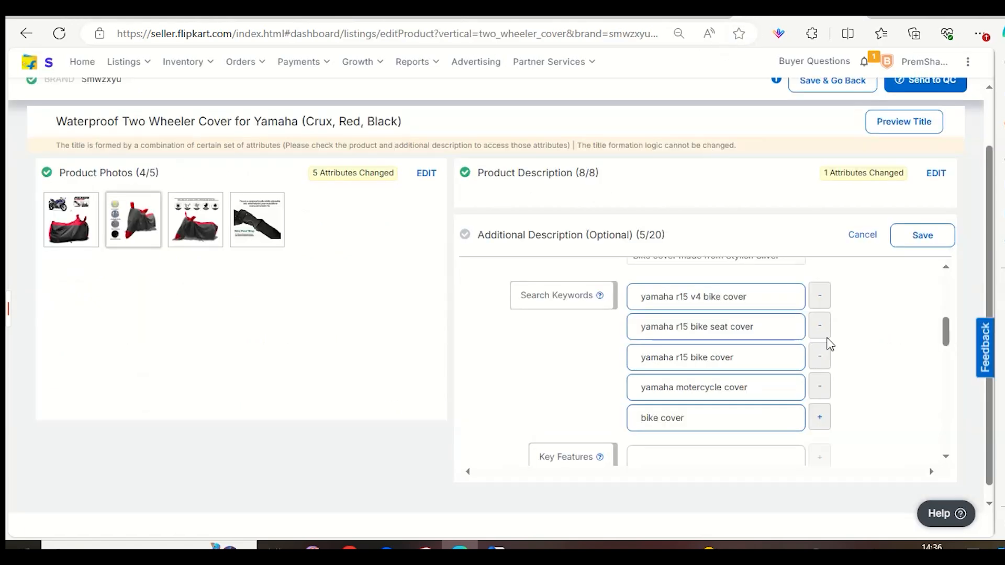
pyautogui.scroll(-3, 761, 393)
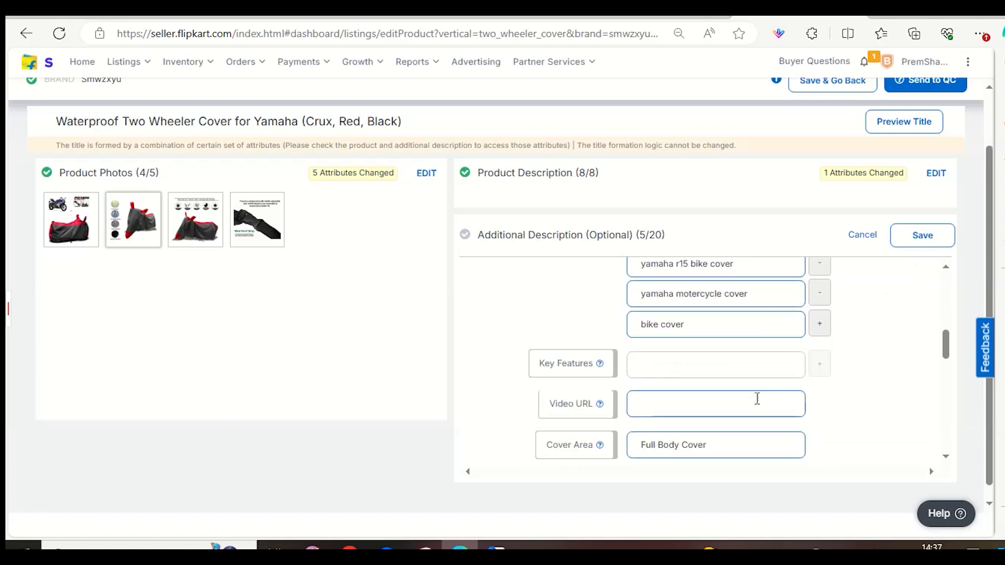
pyautogui.click(744, 334)
pyautogui.scroll(-1, 745, 190)
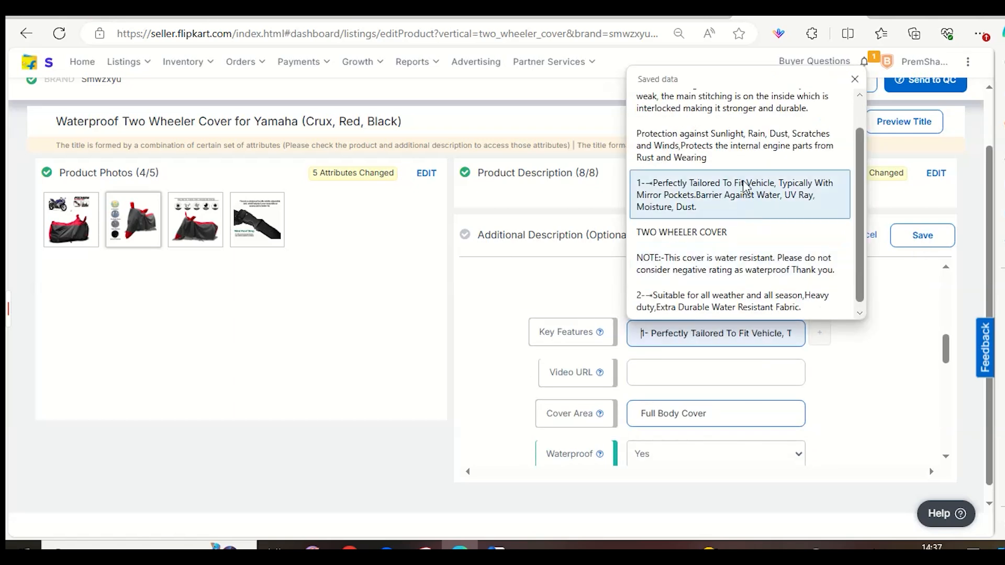
pyautogui.click(745, 189)
# Save the Additional Description of the Yamaha bike cover listing and send the listing to QC.
pyautogui.scroll(-1, 869, 374)
pyautogui.scroll(-1, 696, 348)
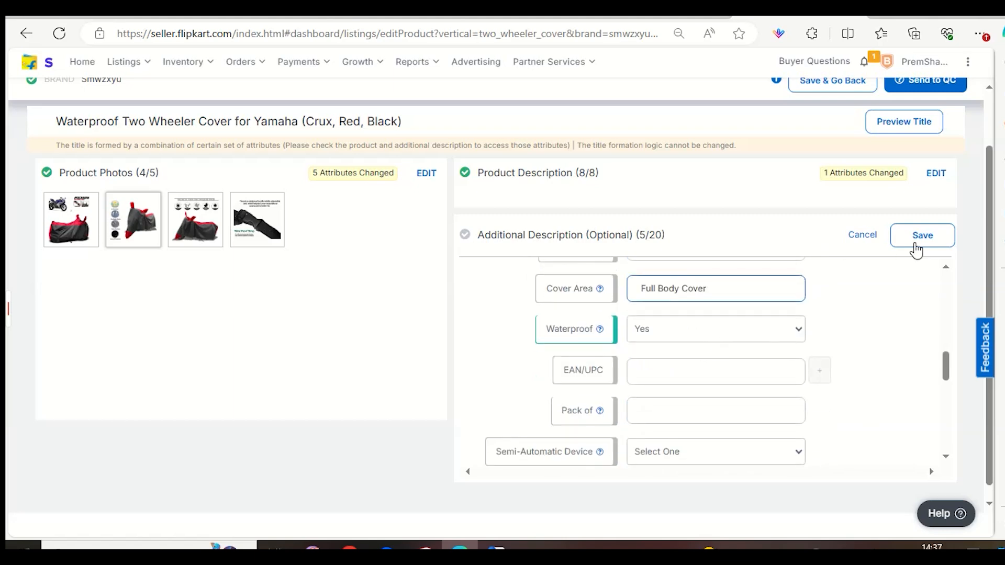
pyautogui.click(937, 240)
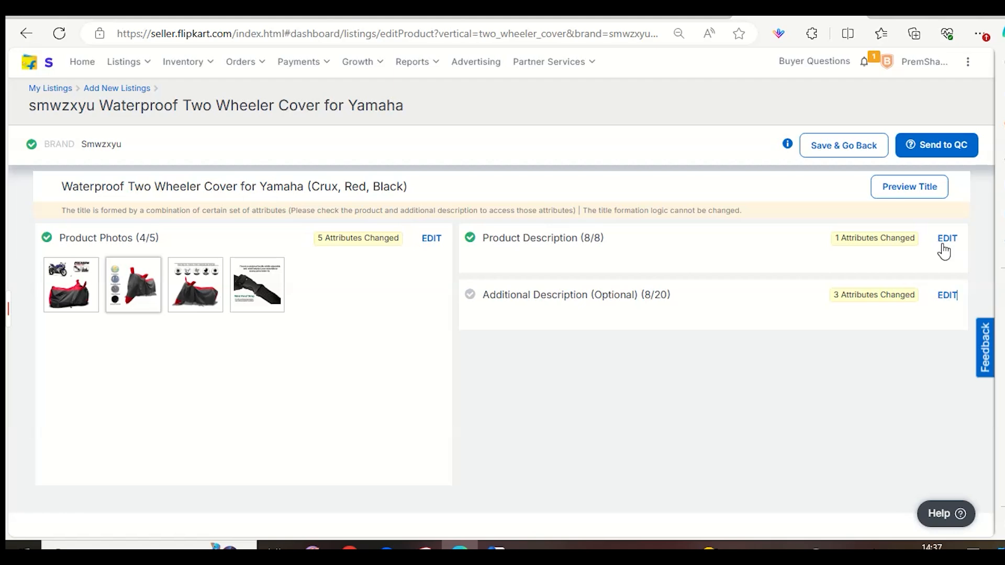
pyautogui.click(962, 148)
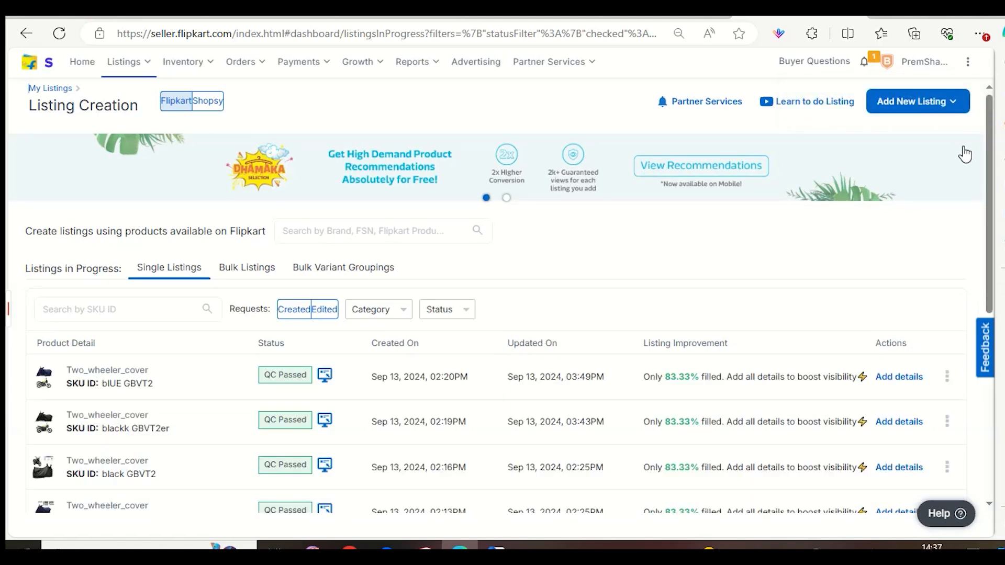
pyautogui.scroll(-2, 659, 282)
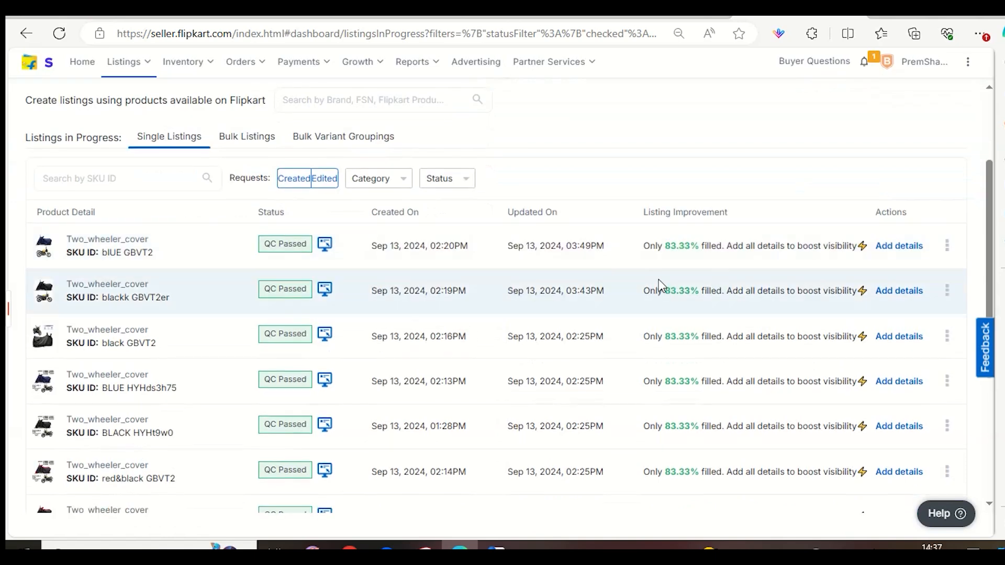
# Examine the Listing Improvement completion percentages of the most recent bike cover listings in progress.
pyautogui.moveTo(666, 250); pyautogui.dragTo(709, 247)
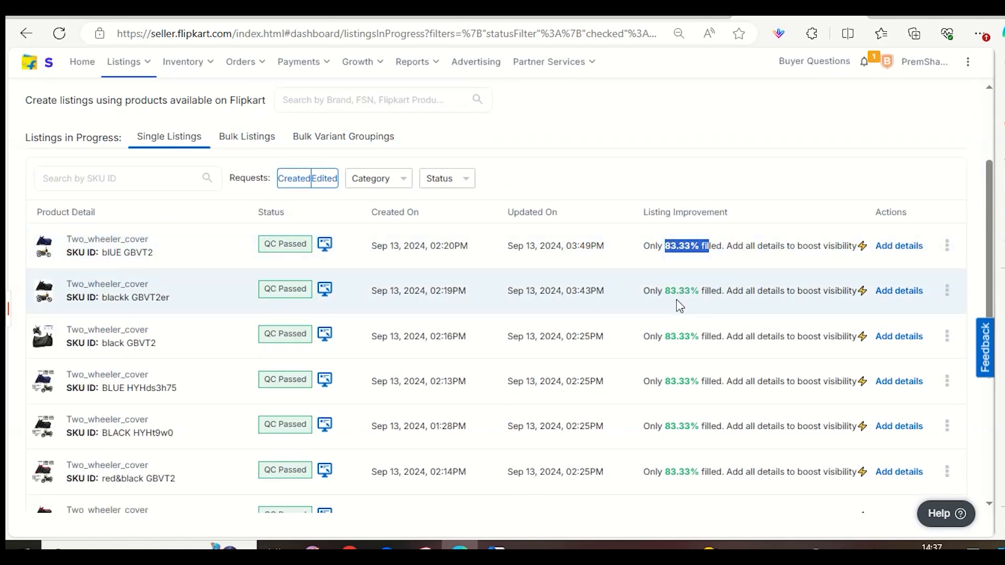
pyautogui.moveTo(663, 288); pyautogui.dragTo(739, 291)
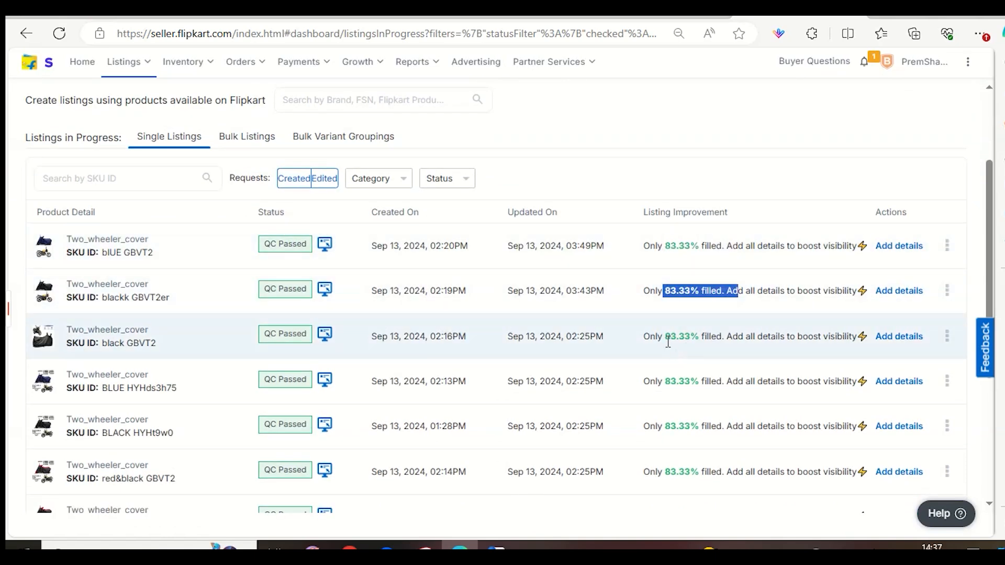
pyautogui.click(667, 340)
pyautogui.moveTo(700, 338); pyautogui.dragTo(779, 350)
pyautogui.scroll(-1, 778, 350)
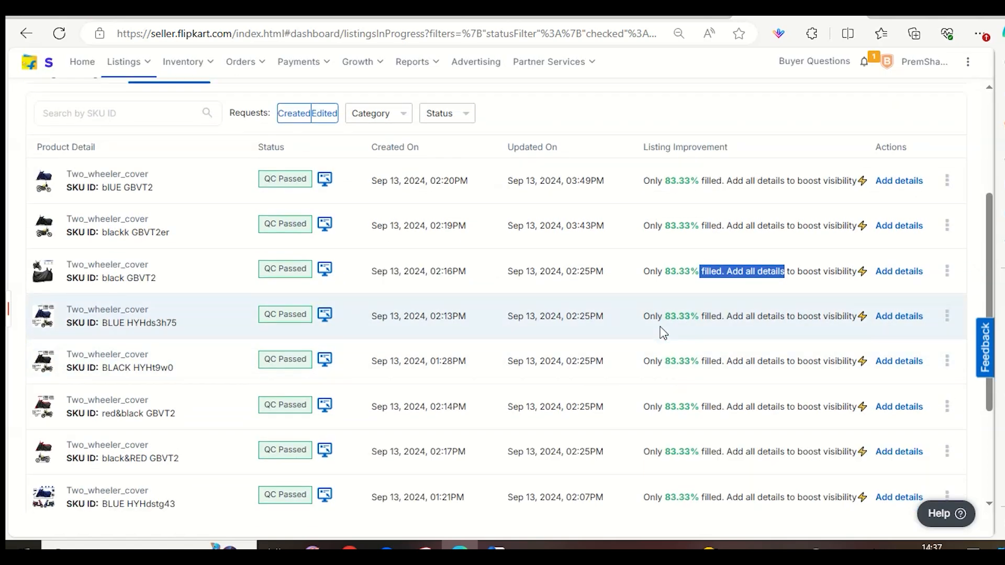
pyautogui.moveTo(659, 325); pyautogui.dragTo(725, 334)
pyautogui.moveTo(671, 361); pyautogui.dragTo(726, 364)
pyautogui.scroll(-3, 680, 366)
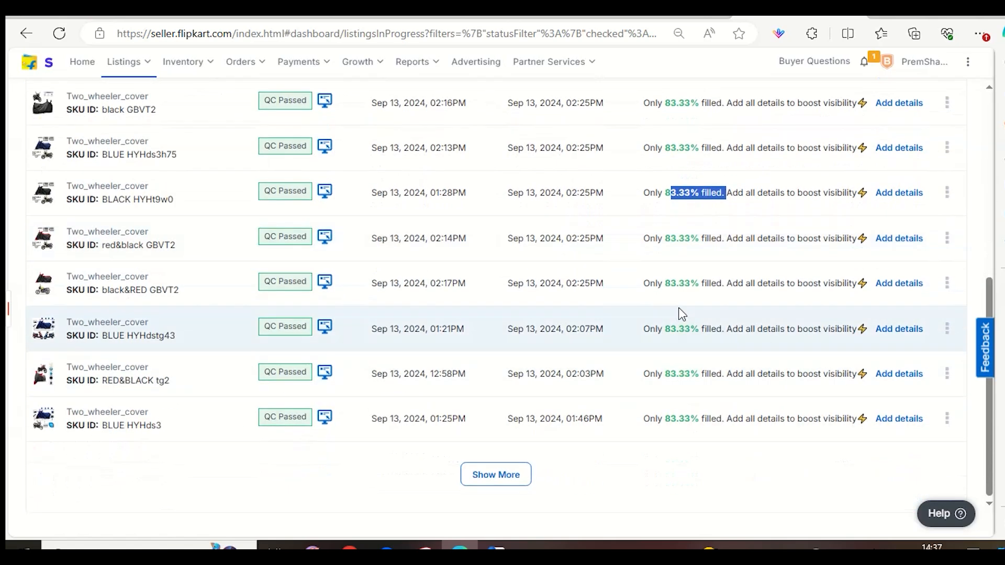
pyautogui.moveTo(670, 330); pyautogui.dragTo(716, 335)
pyautogui.moveTo(685, 383); pyautogui.dragTo(695, 391)
# Load the next batch of listings in progress and check the completion percentages of the apron and bike cover entries.
pyautogui.click(535, 477)
pyautogui.click(529, 476)
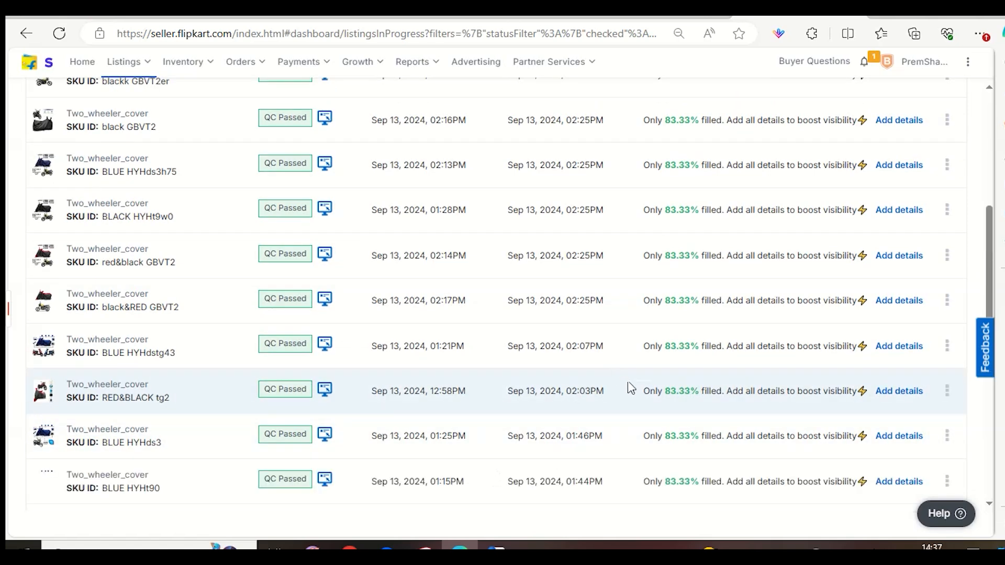
pyautogui.scroll(-10, 628, 387)
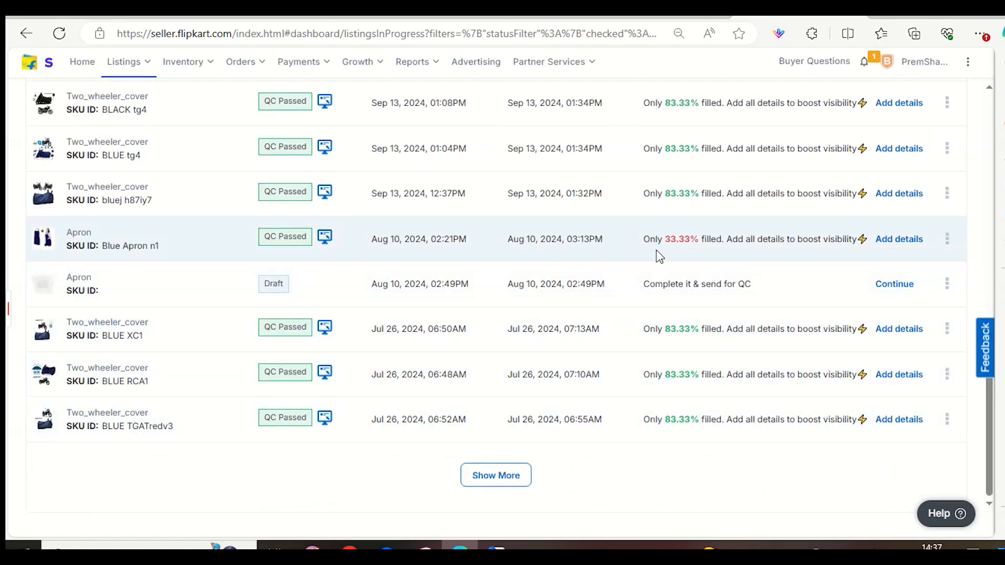
pyautogui.moveTo(675, 254); pyautogui.dragTo(718, 254)
pyautogui.moveTo(658, 329); pyautogui.dragTo(778, 330)
pyautogui.moveTo(679, 374); pyautogui.dragTo(689, 382)
# Load two further batches of older listings, check their completion percentages, and return to the newest listings for comparison.
pyautogui.click(509, 486)
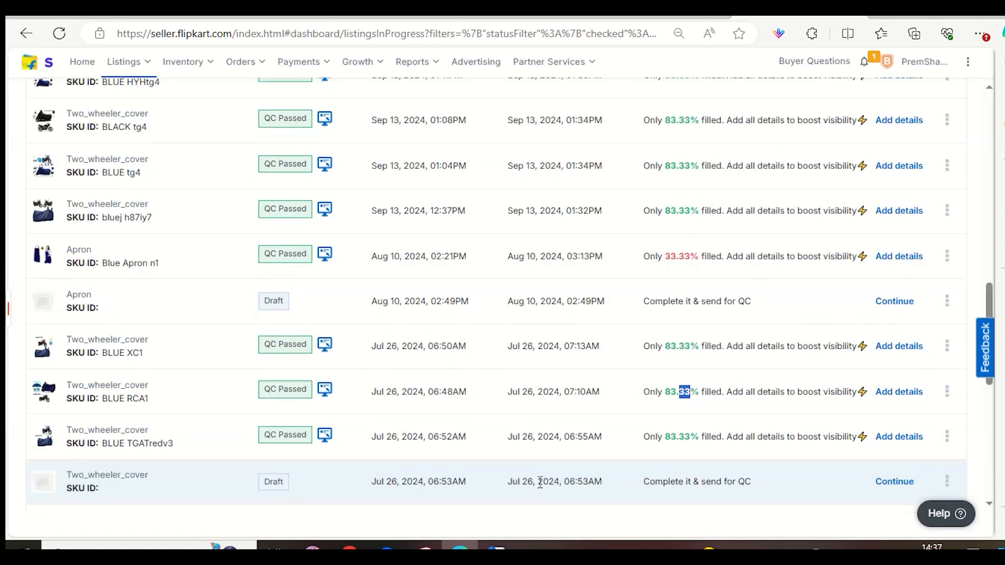
pyautogui.scroll(-8, 540, 481)
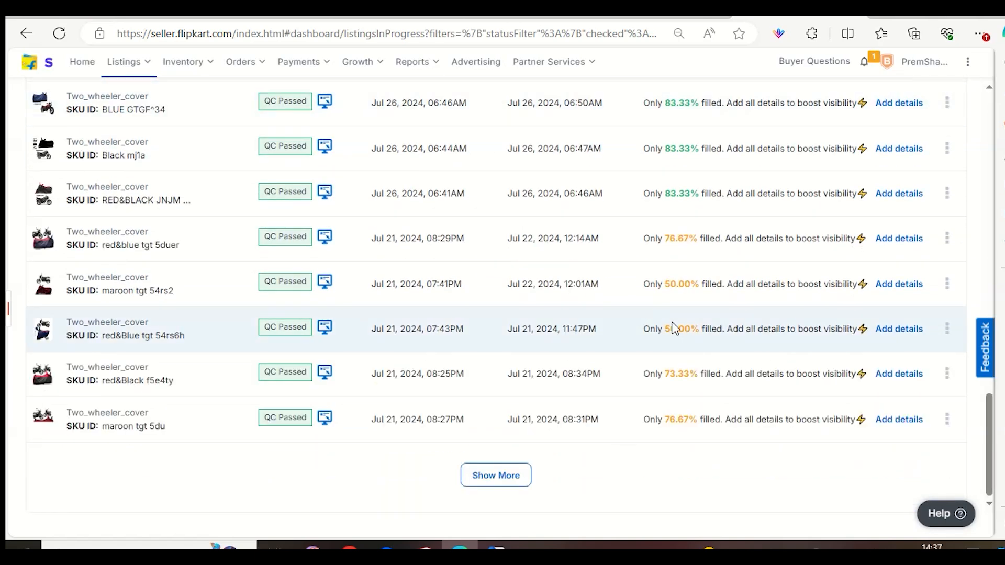
pyautogui.click(497, 476)
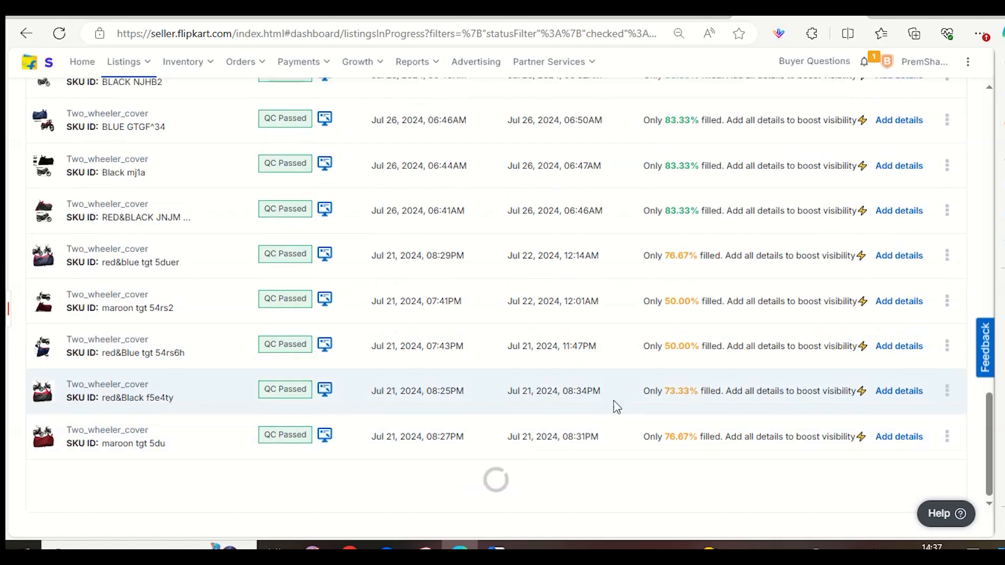
pyautogui.scroll(-8, 637, 392)
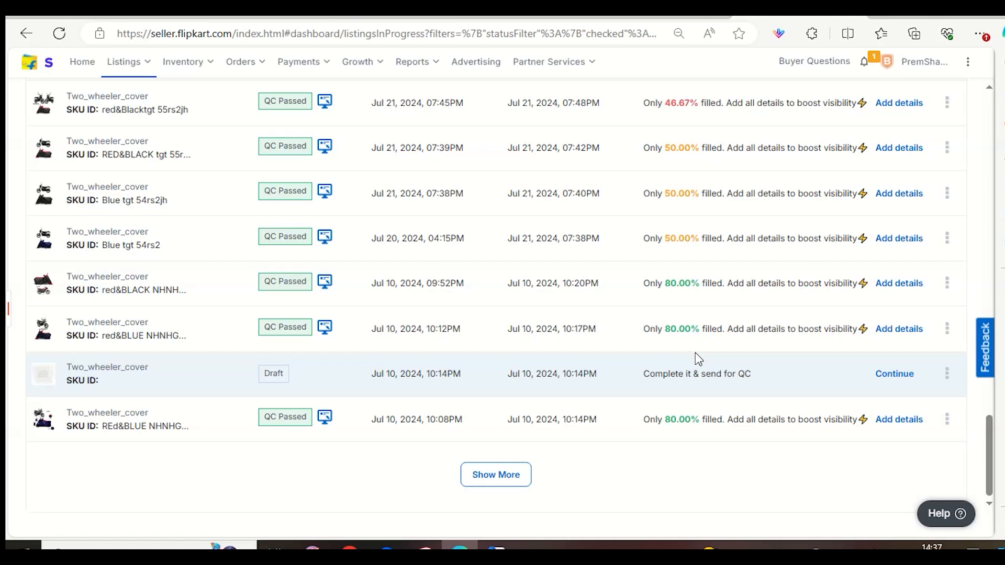
pyautogui.scroll(12, 732, 157)
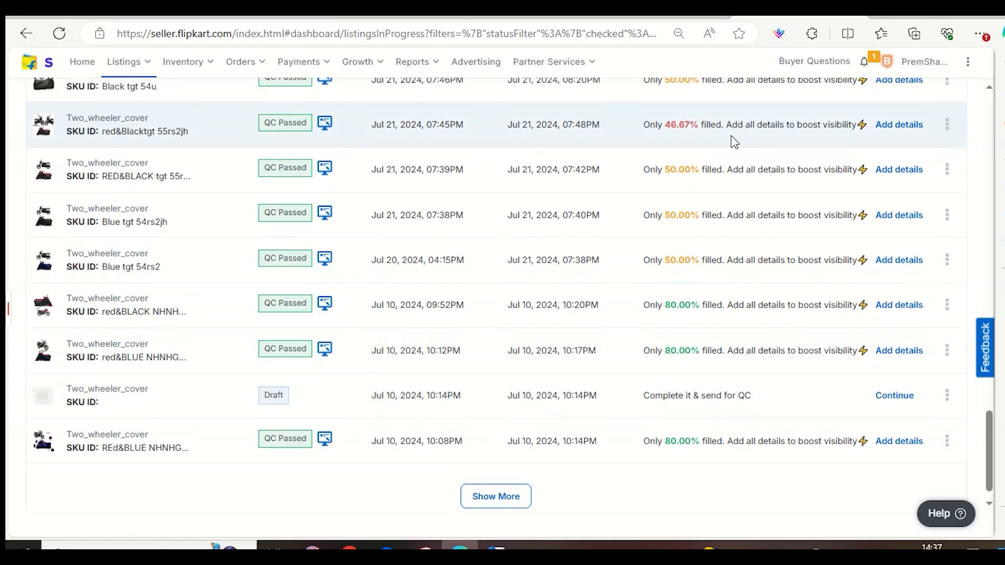
pyautogui.scroll(15, 689, 356)
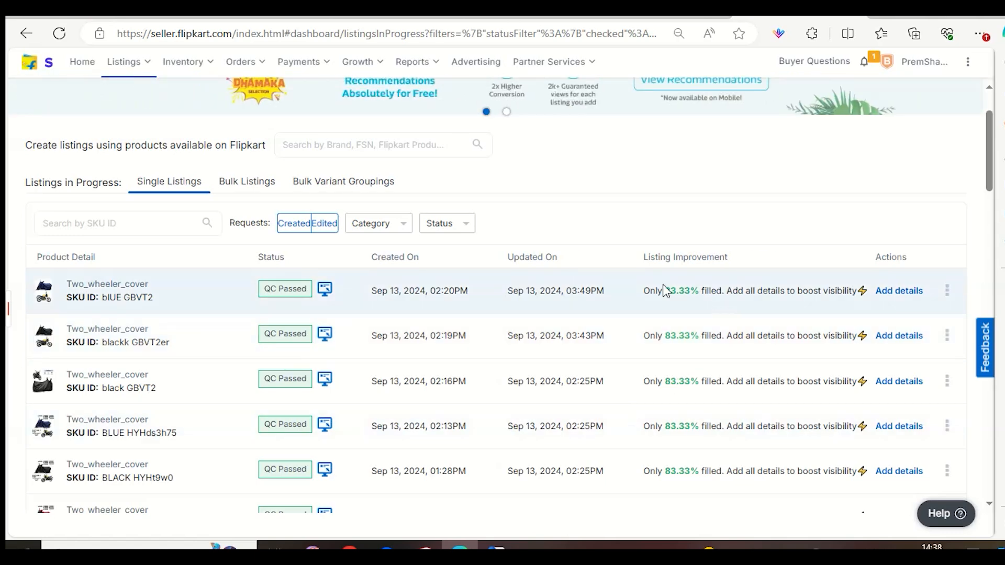
pyautogui.moveTo(664, 286); pyautogui.dragTo(705, 311)
pyautogui.scroll(-5, 689, 300)
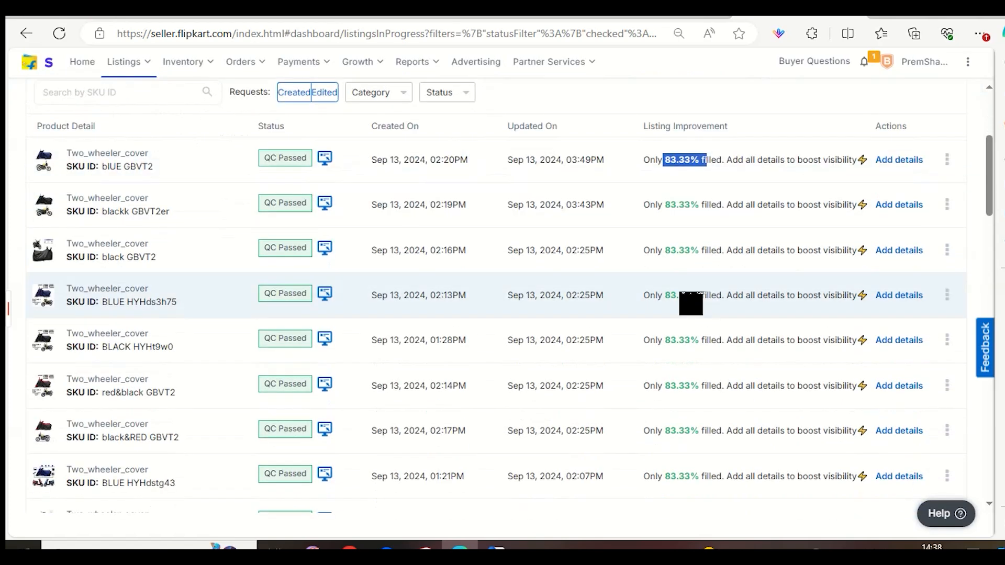
pyautogui.scroll(7, 539, 301)
# Open the management page of the active listings and dismiss the promotional banner.
pyautogui.moveTo(124, 78)
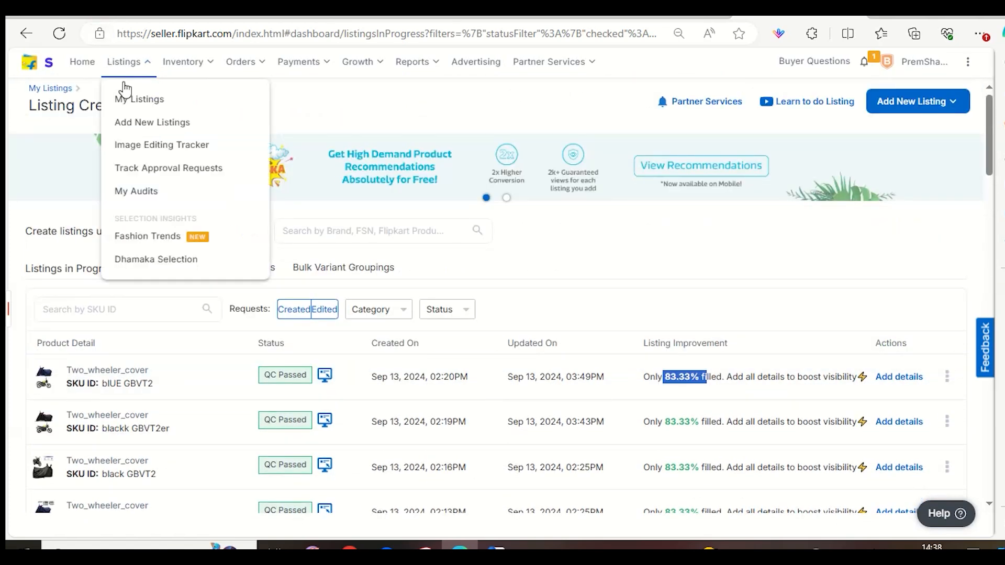
pyautogui.click(134, 99)
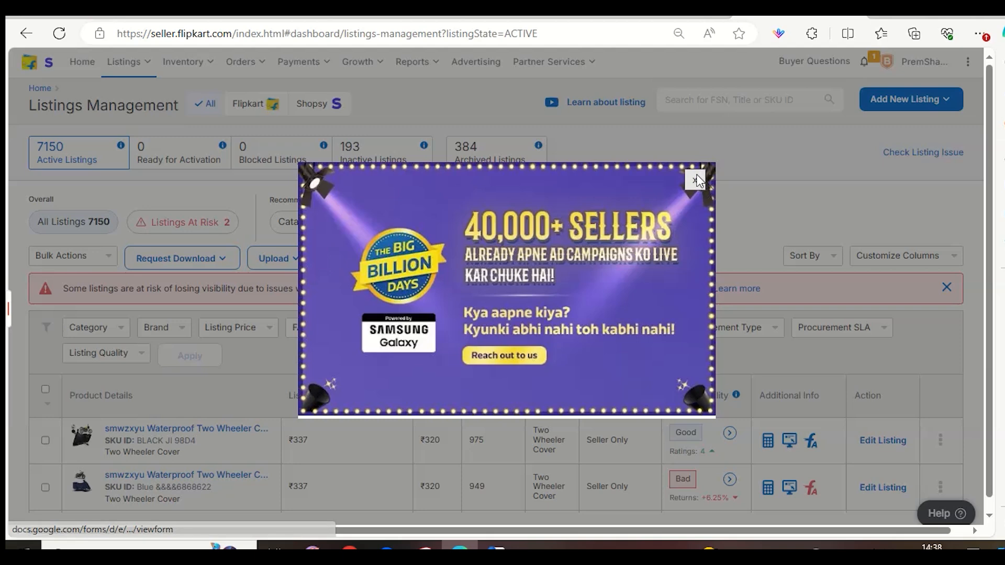
pyautogui.click(696, 177)
pyautogui.moveTo(358, 58)
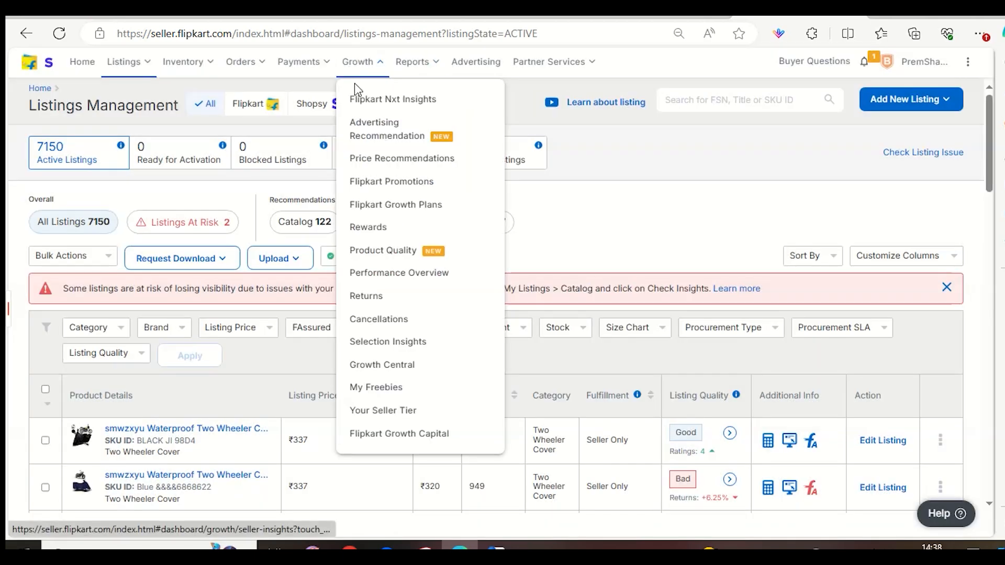
# Return to the listings in progress, open the blUE GBVT2 bike cover listing and view its product photos.
pyautogui.moveTo(234, 78)
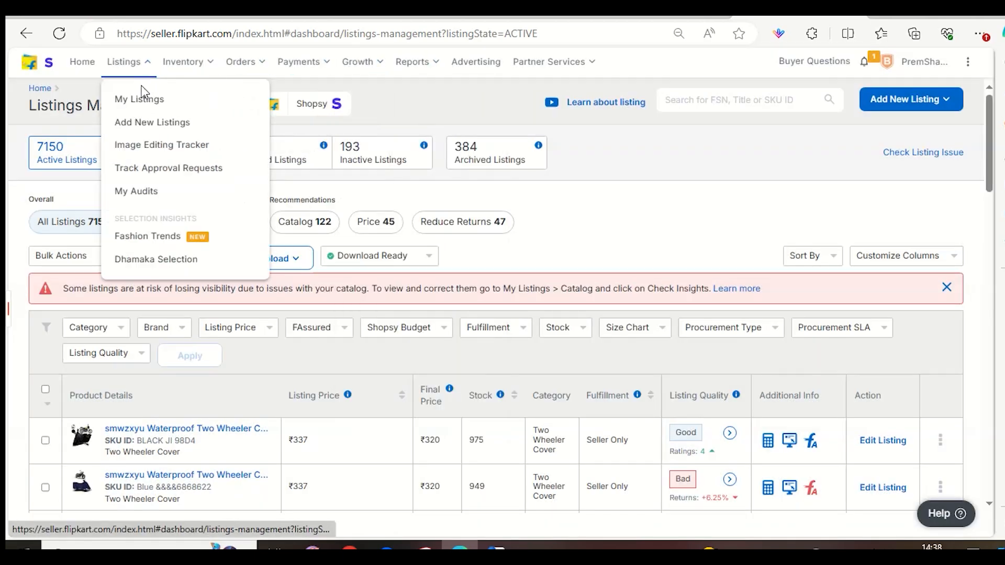
pyautogui.click(142, 126)
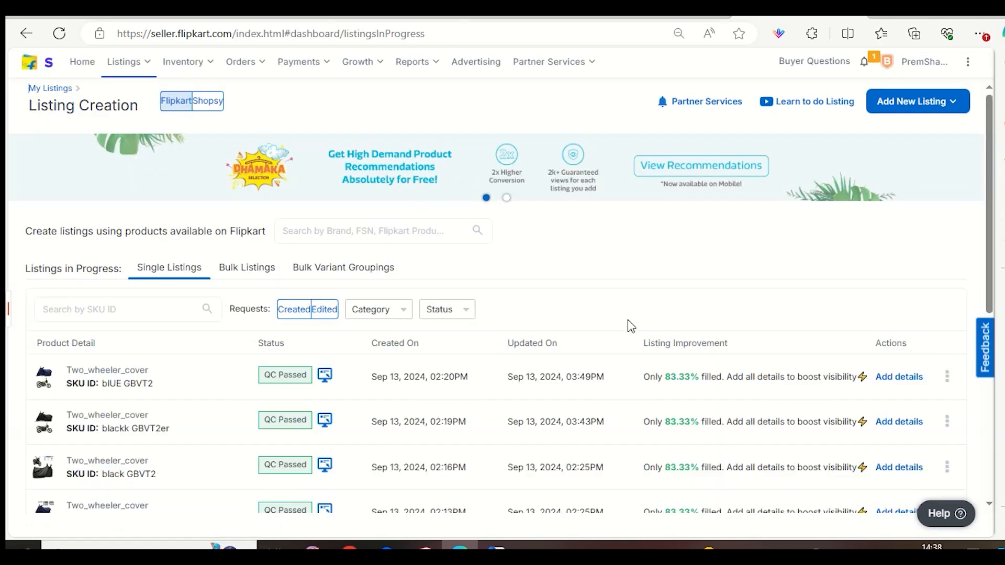
pyautogui.scroll(-5, 628, 325)
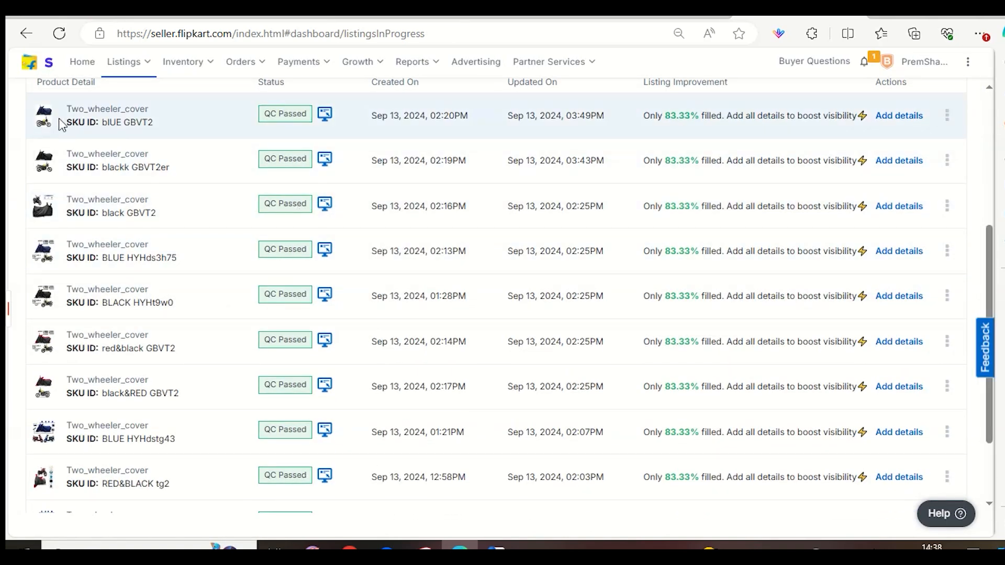
pyautogui.click(52, 124)
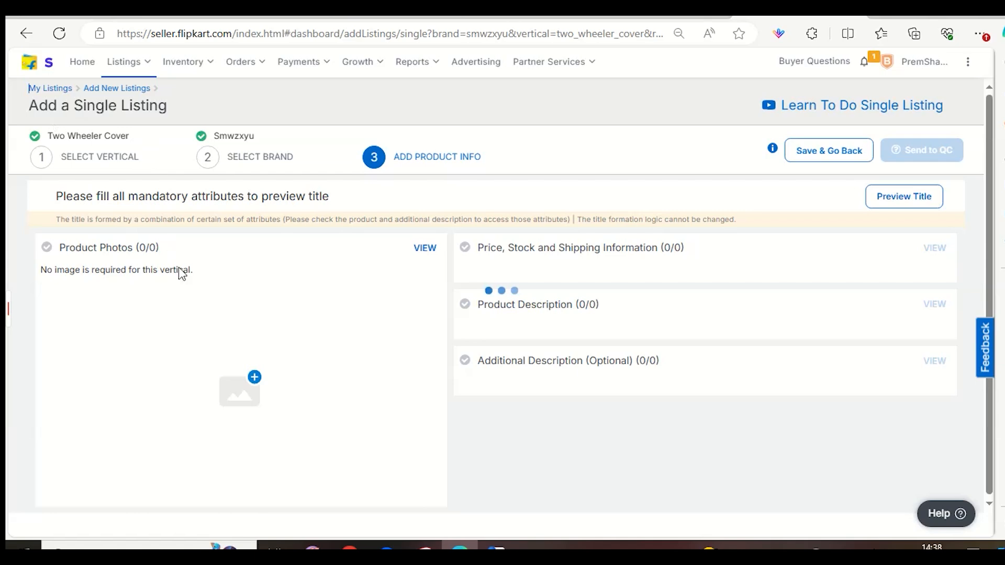
pyautogui.click(430, 248)
pyautogui.scroll(-3, 437, 262)
pyautogui.scroll(3, 497, 173)
# Switch to the Flipkart storefront and search for "tvs raider 125 bike cover".
pyautogui.click(633, 19)
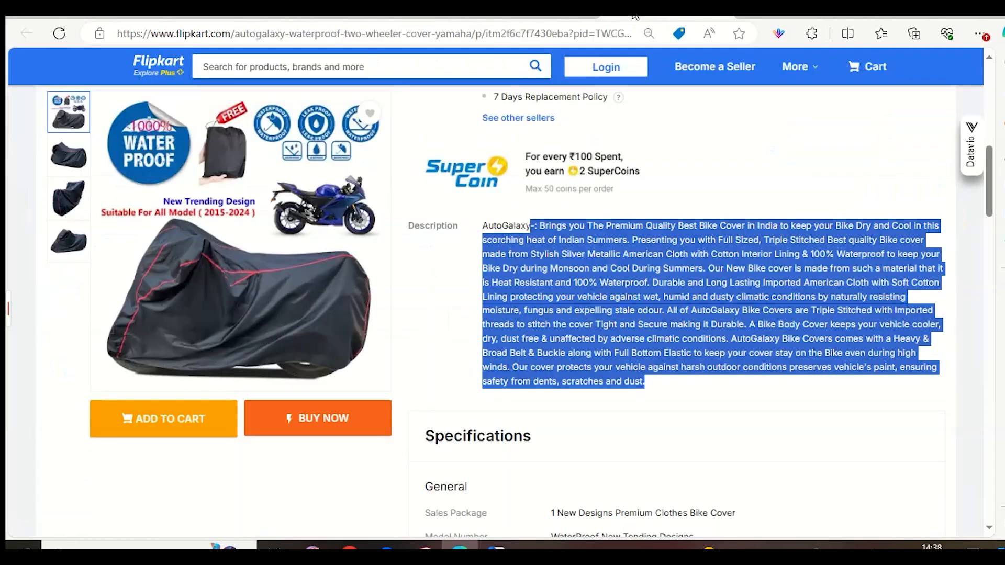
pyautogui.click(422, 68)
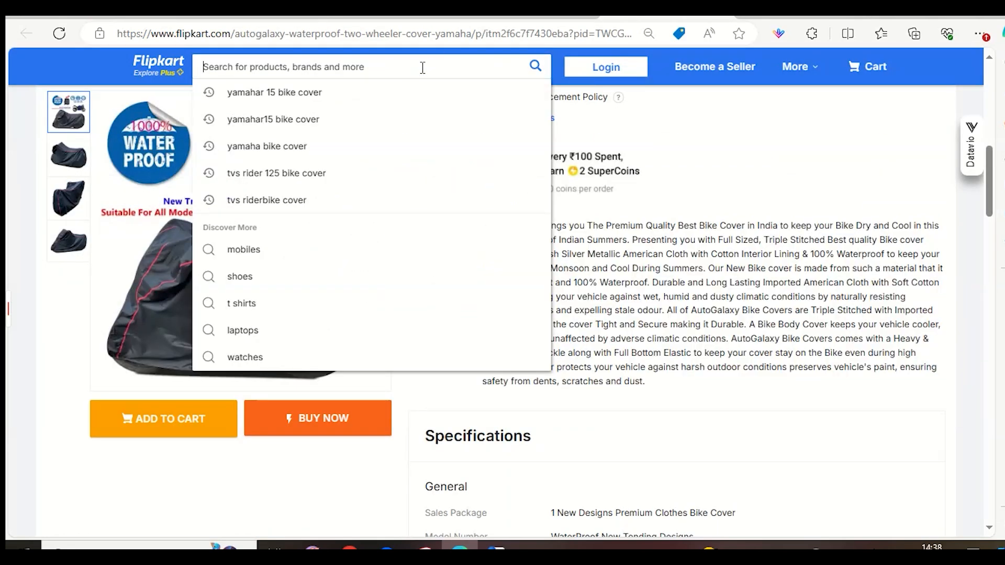
pyautogui.write('tvs raid')
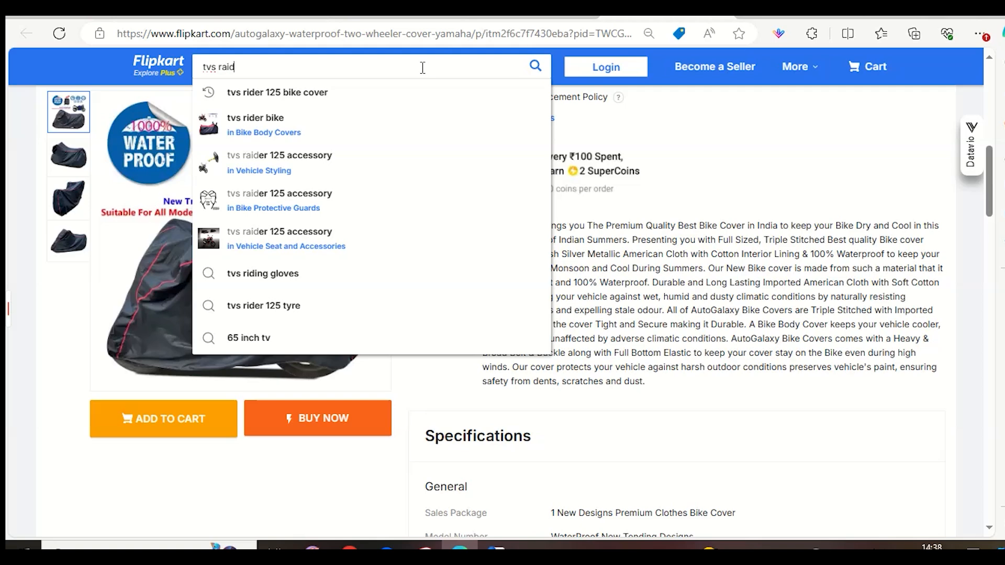
pyautogui.write('er 125 bi')
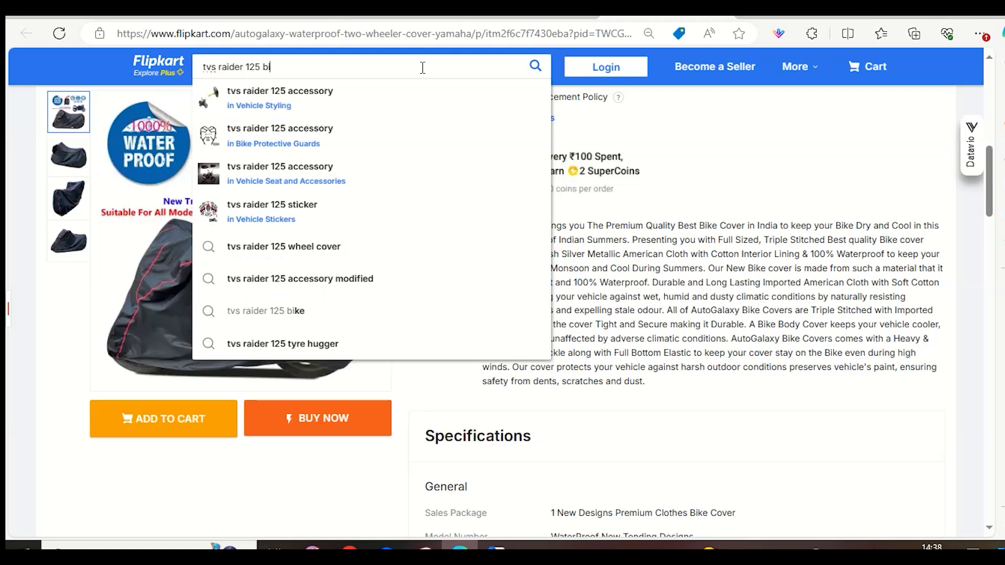
pyautogui.write('ke o')
pyautogui.press('BackSpace')
pyautogui.write('cover')
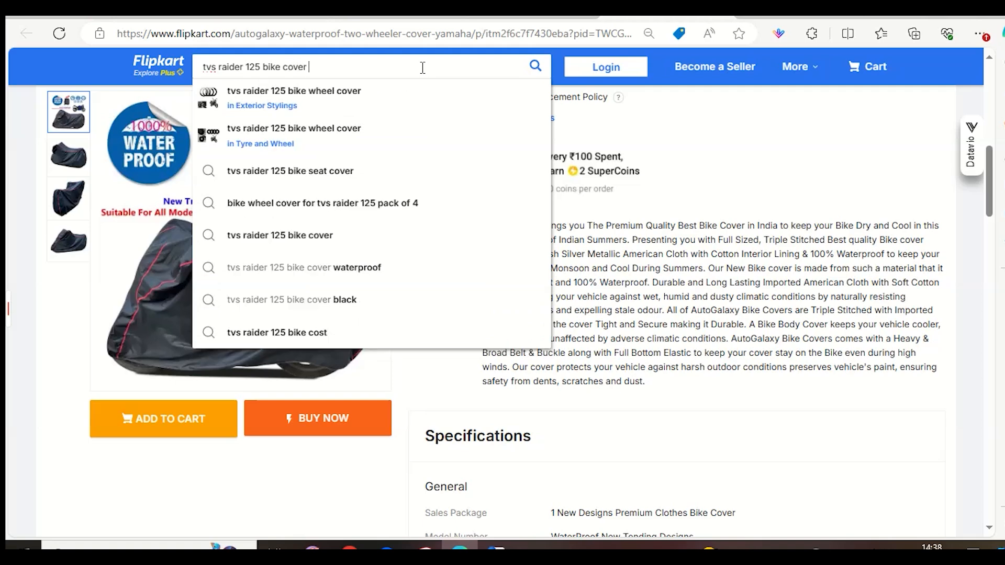
pyautogui.press('Return')
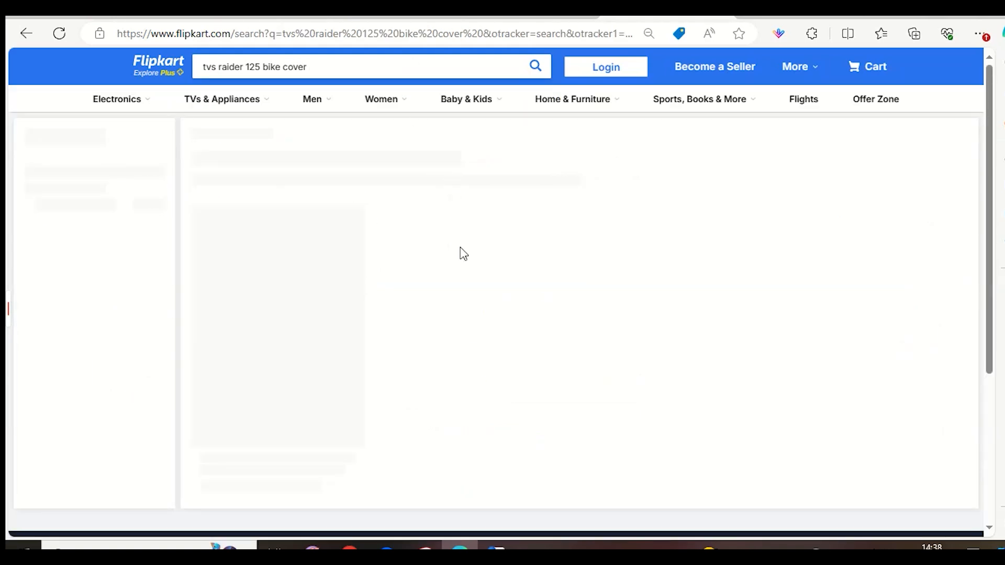
# Browse the first two pages of TVS Raider 125 bike cover results and compare the competitors' product photos, ratings and prices.
pyautogui.scroll(-3, 612, 274)
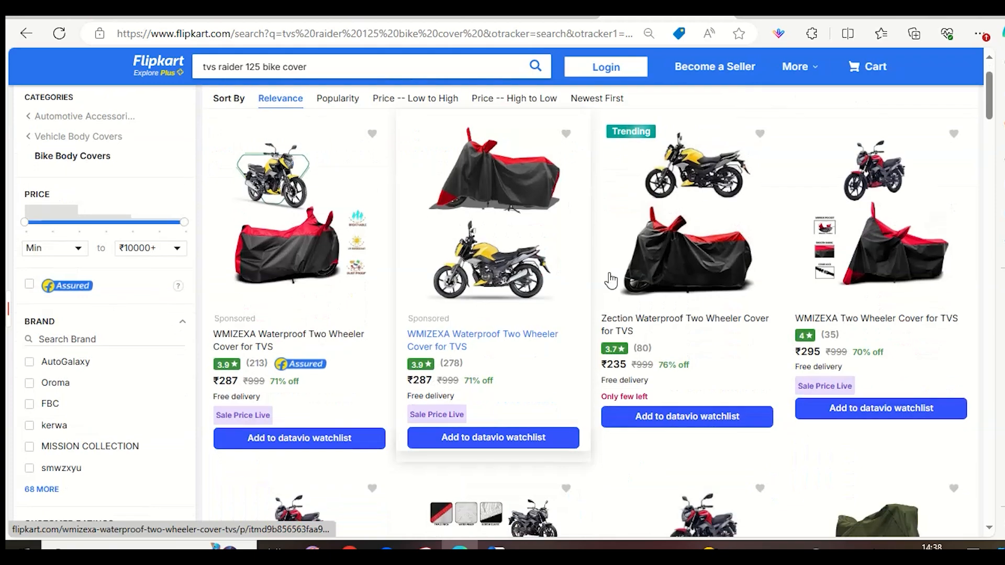
pyautogui.scroll(-3, 609, 270)
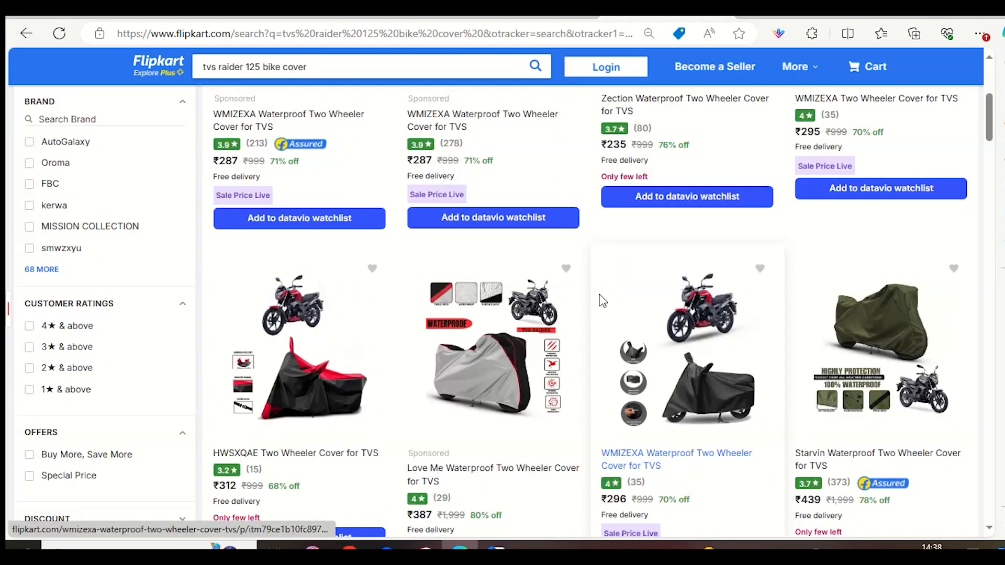
pyautogui.scroll(3, 597, 296)
pyautogui.scroll(-8, 591, 297)
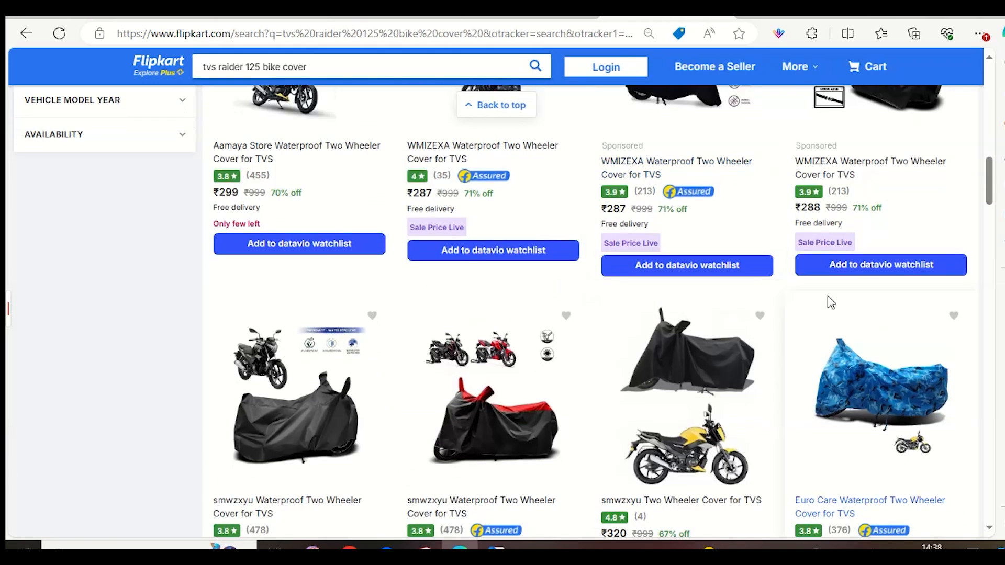
pyautogui.scroll(-5, 785, 340)
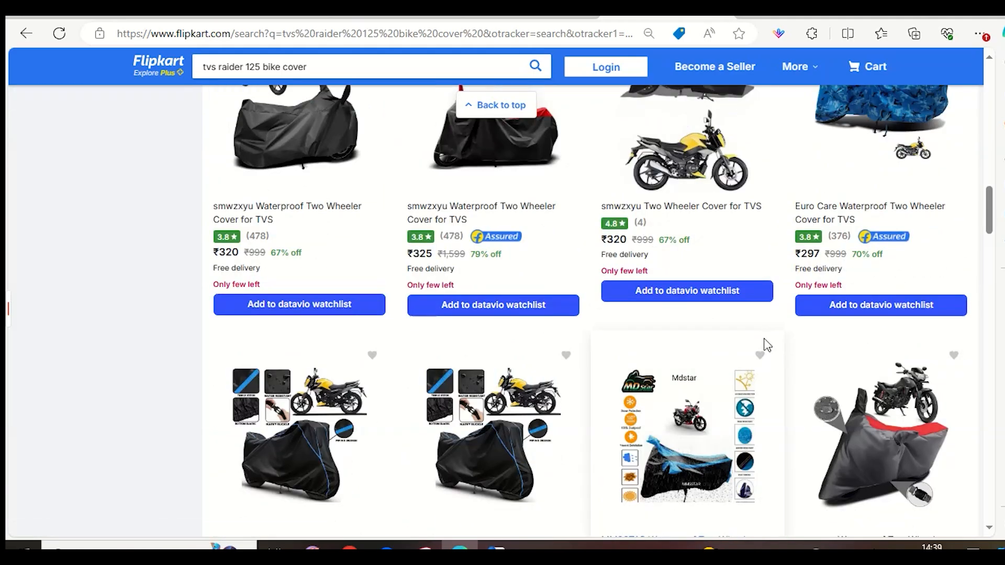
pyautogui.scroll(1, 735, 325)
pyautogui.scroll(3, 732, 320)
pyautogui.scroll(-10, 701, 329)
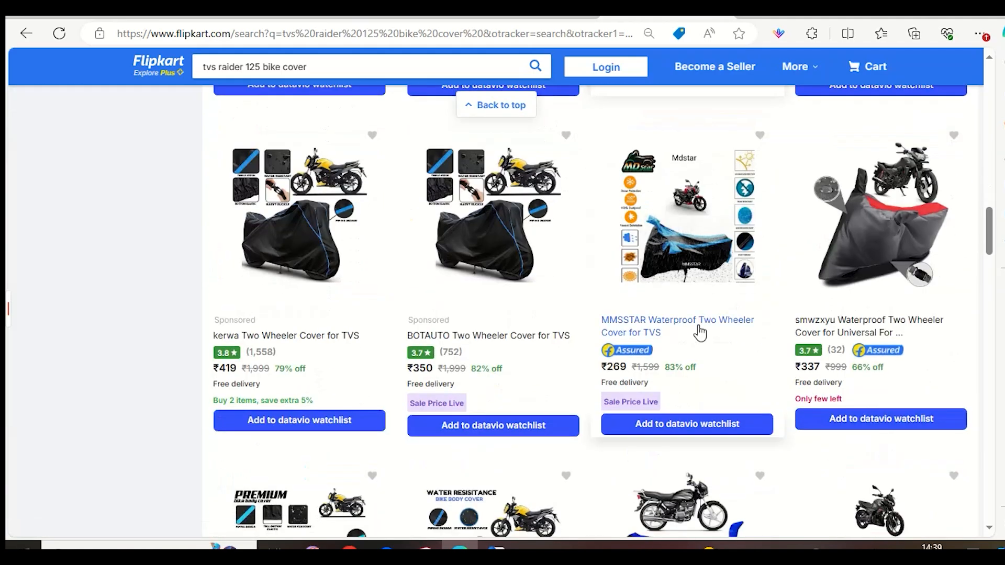
pyautogui.scroll(-13, 700, 333)
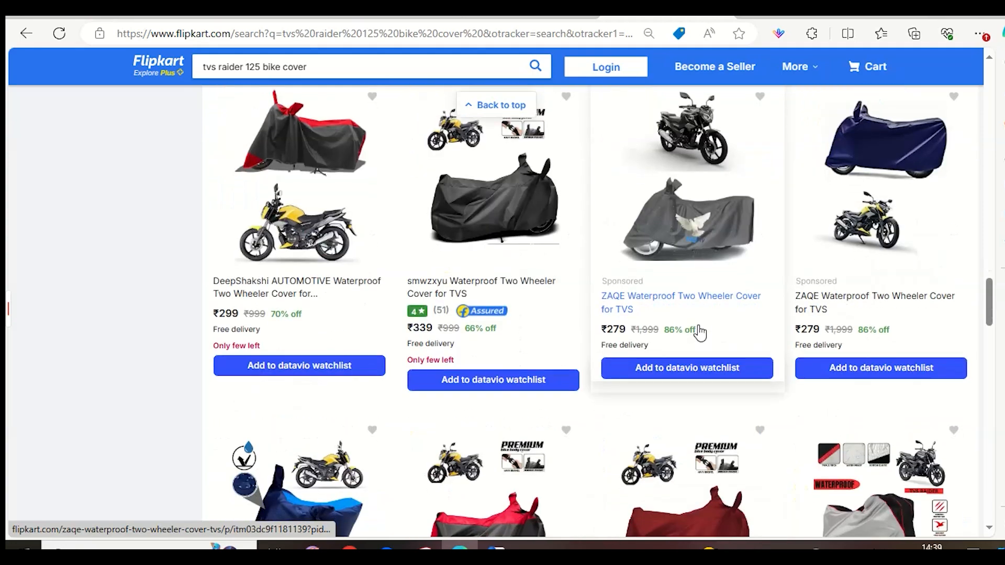
pyautogui.scroll(-12, 700, 333)
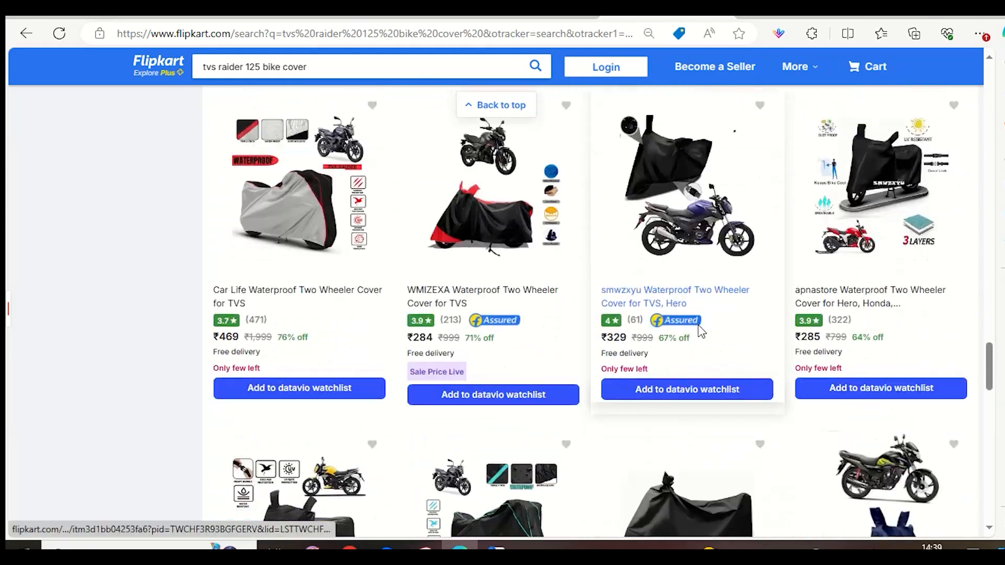
pyautogui.scroll(-3, 701, 332)
pyautogui.click(513, 501)
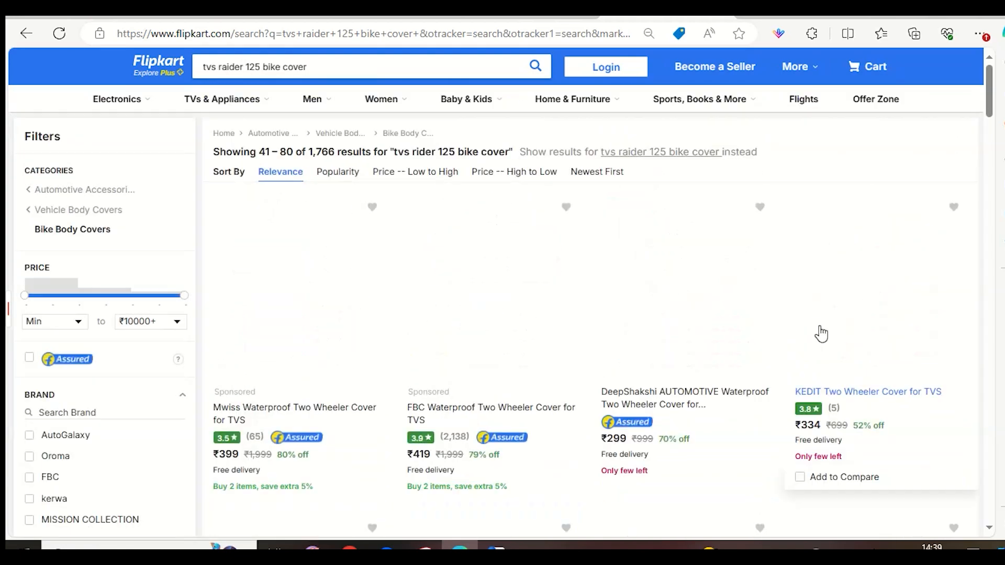
pyautogui.scroll(-8, 725, 361)
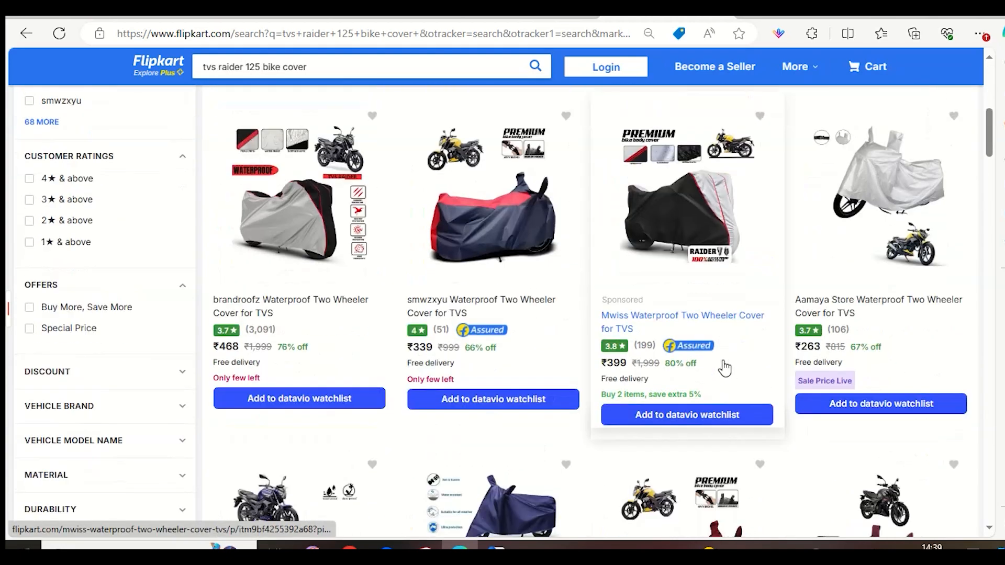
# Look through the second page of TVS Raider 125 bike cover results for smwzxyu brand listings, highlighting their titles.
pyautogui.scroll(3, 490, 316)
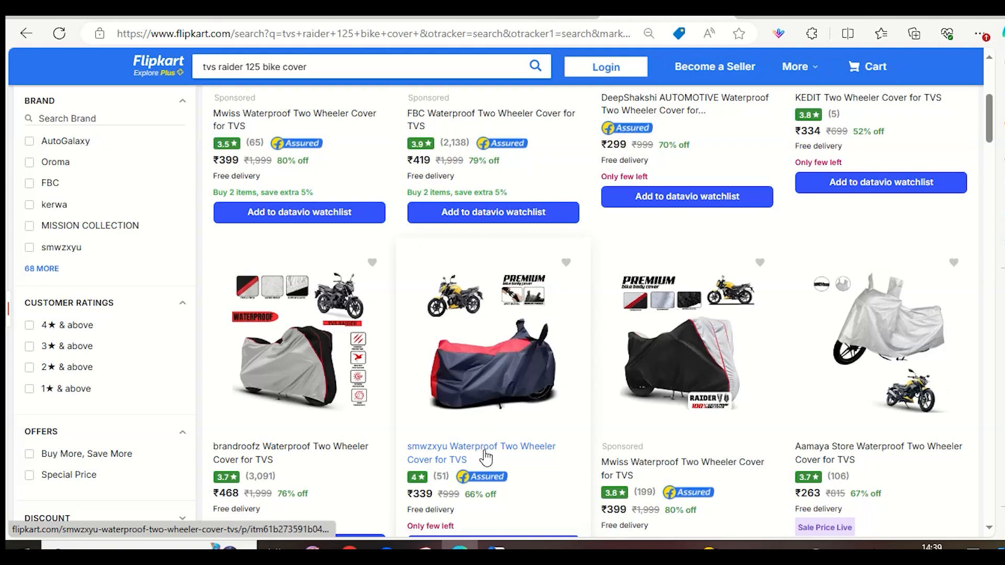
pyautogui.moveTo(408, 446); pyautogui.dragTo(460, 447)
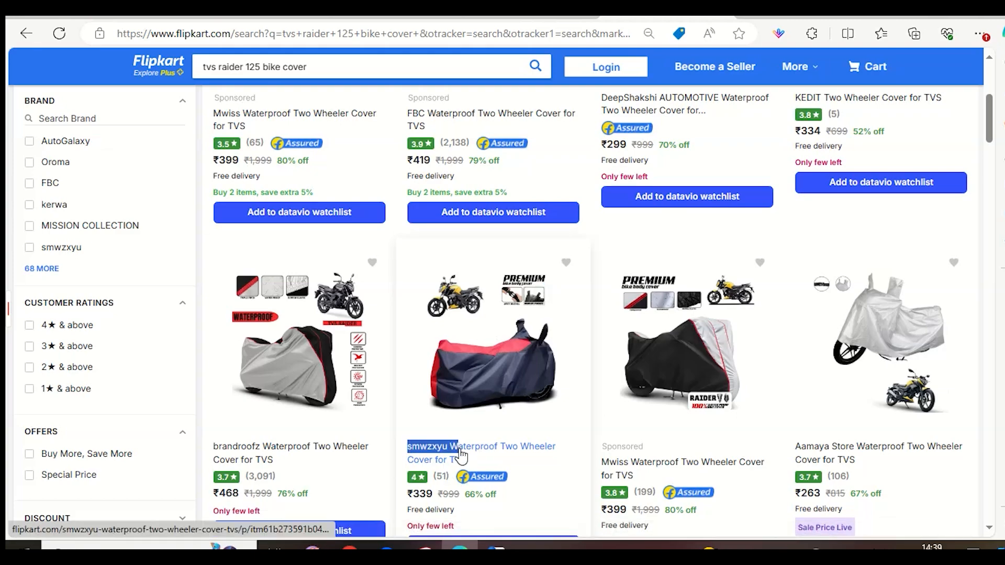
pyautogui.scroll(-4, 564, 375)
pyautogui.scroll(-8, 564, 374)
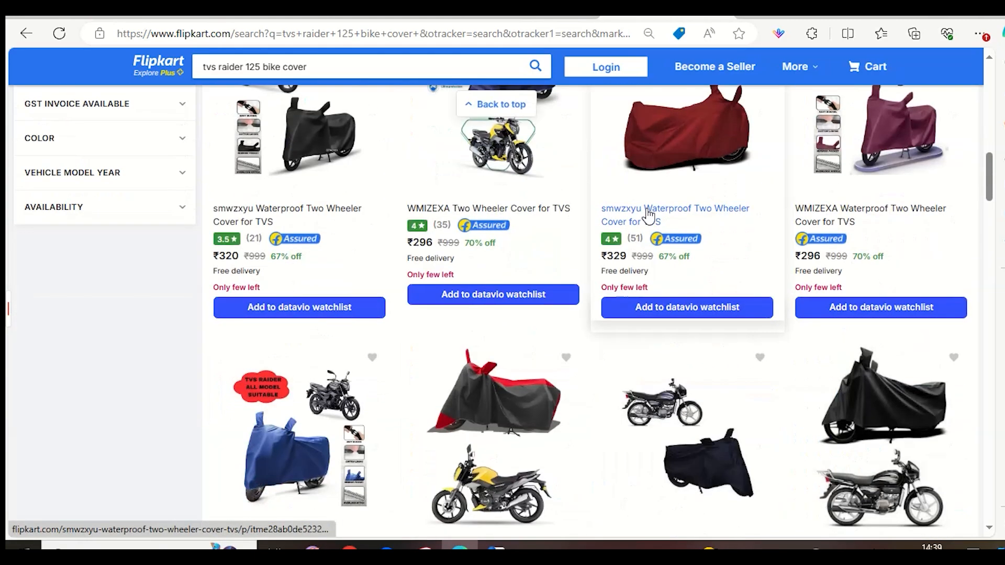
pyautogui.moveTo(601, 209); pyautogui.dragTo(643, 209)
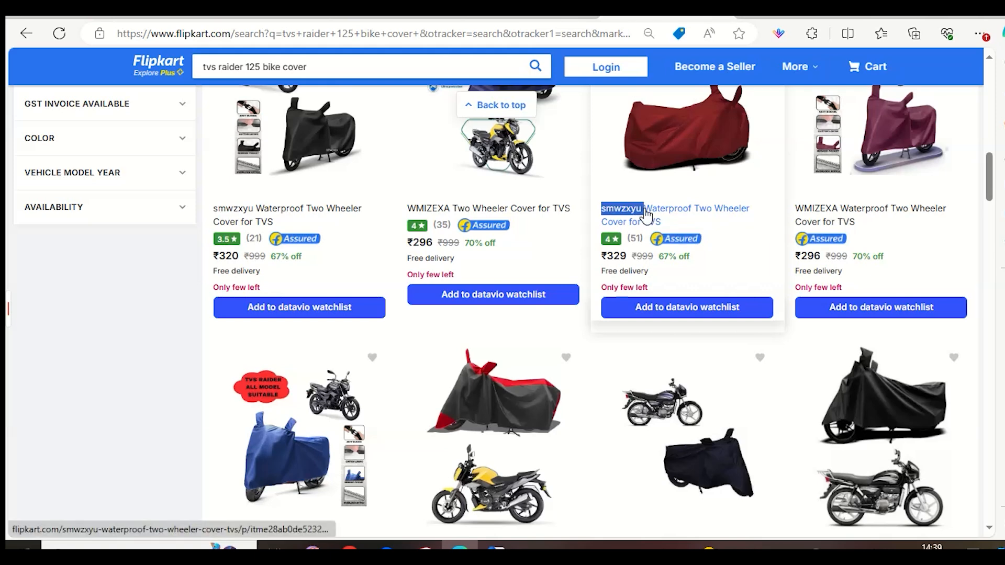
pyautogui.moveTo(214, 209); pyautogui.dragTo(254, 214)
pyautogui.scroll(-5, 579, 258)
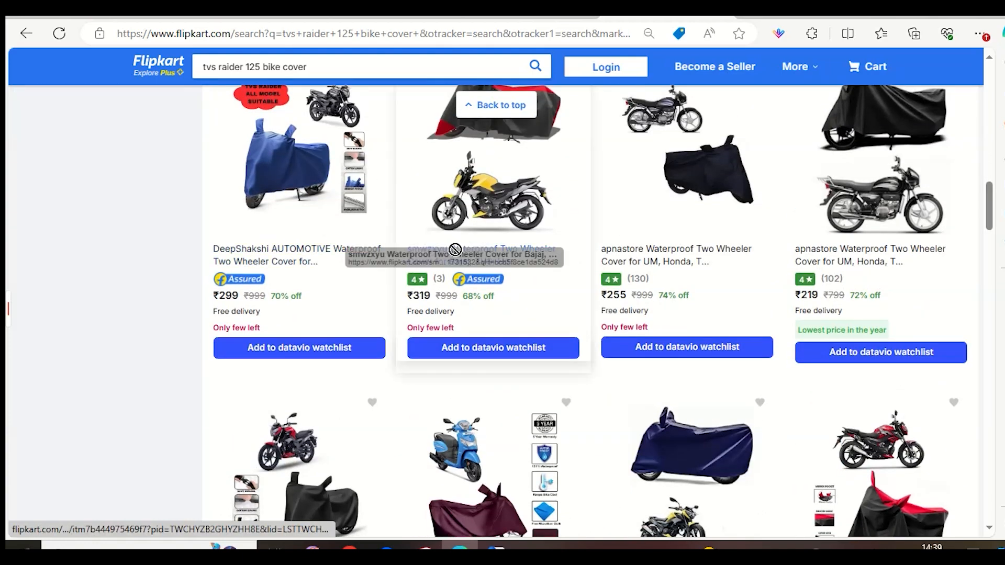
pyautogui.scroll(-8, 450, 272)
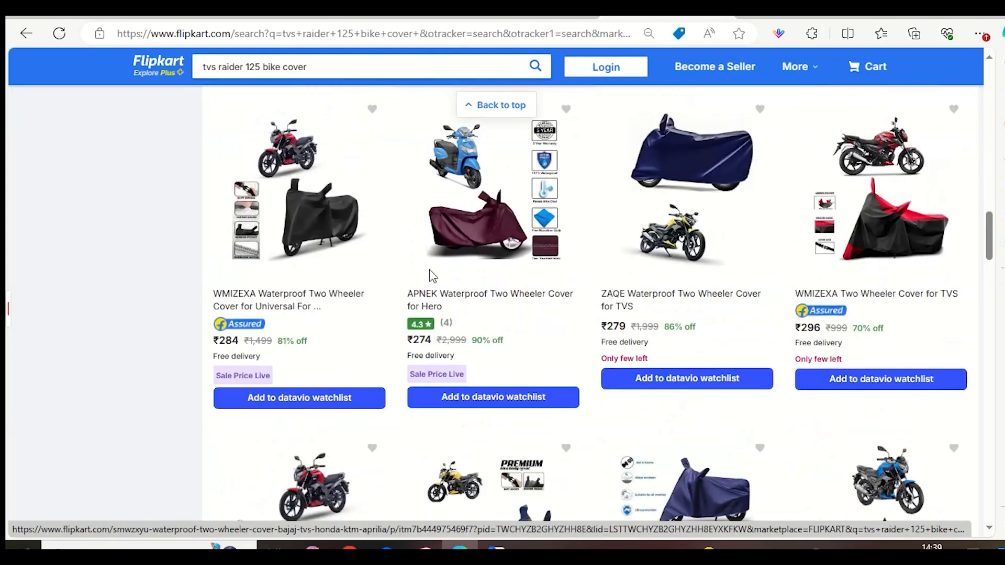
pyautogui.scroll(-5, 442, 293)
pyautogui.scroll(4, 445, 308)
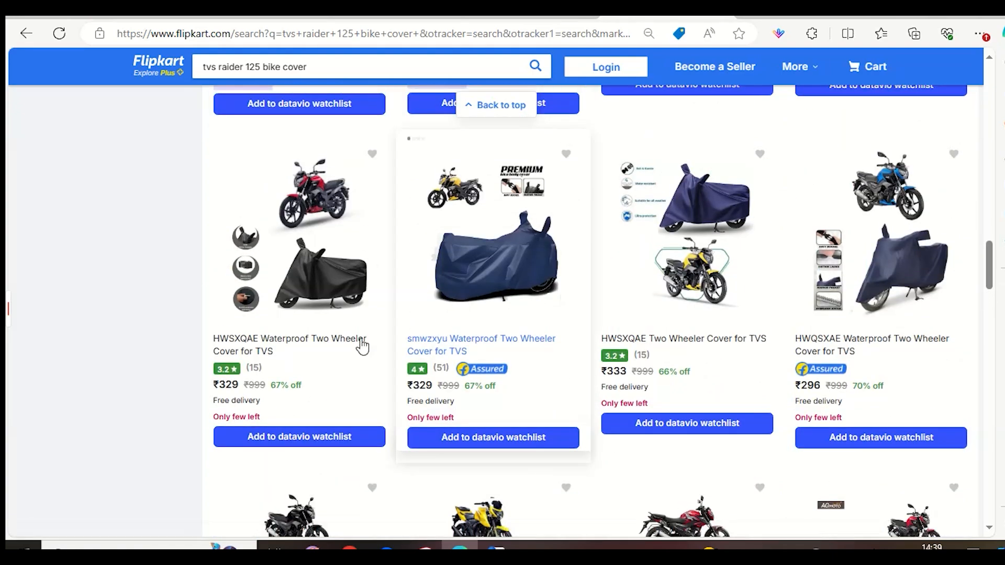
pyautogui.moveTo(406, 339); pyautogui.dragTo(462, 353)
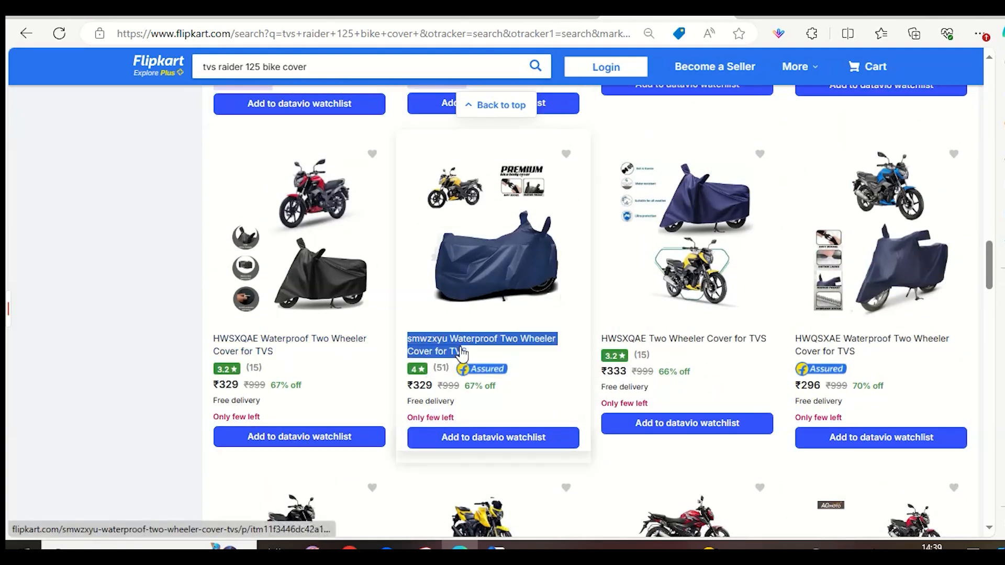
pyautogui.scroll(-1, 466, 366)
pyautogui.scroll(-3, 471, 370)
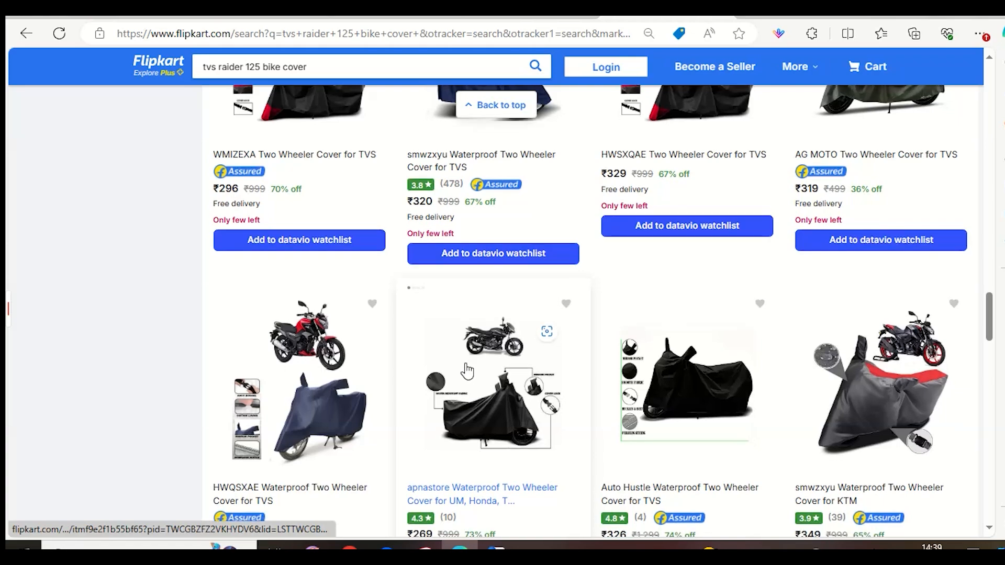
pyautogui.scroll(-6, 467, 370)
pyautogui.scroll(-9, 468, 371)
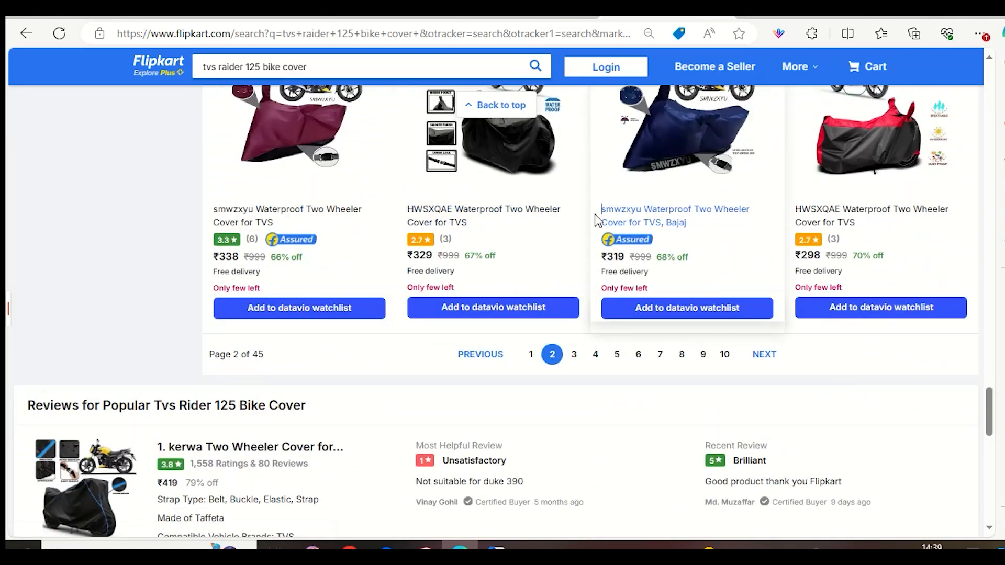
pyautogui.moveTo(596, 216); pyautogui.dragTo(630, 224)
pyautogui.scroll(5, 709, 287)
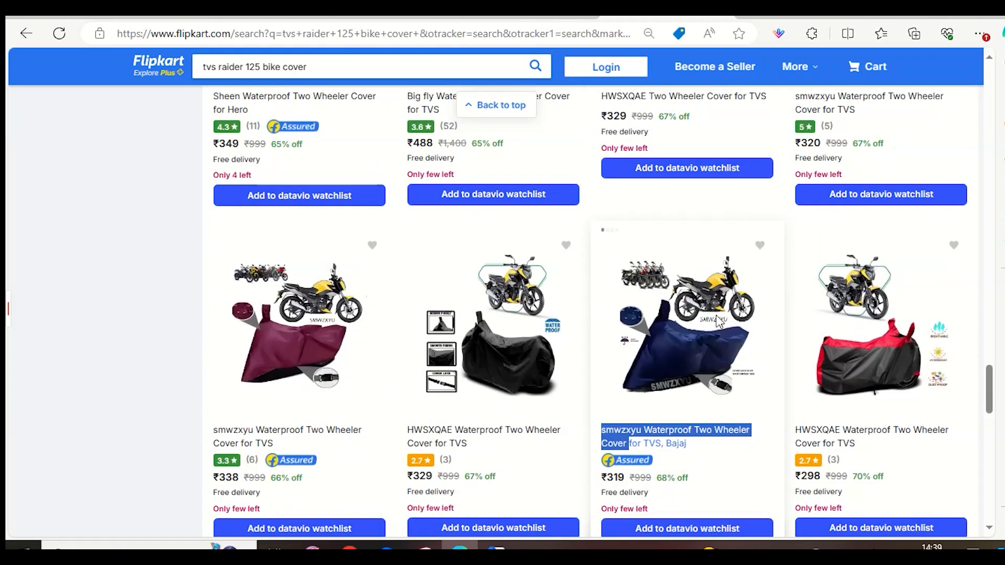
pyautogui.scroll(8, 665, 302)
pyautogui.scroll(15, 665, 302)
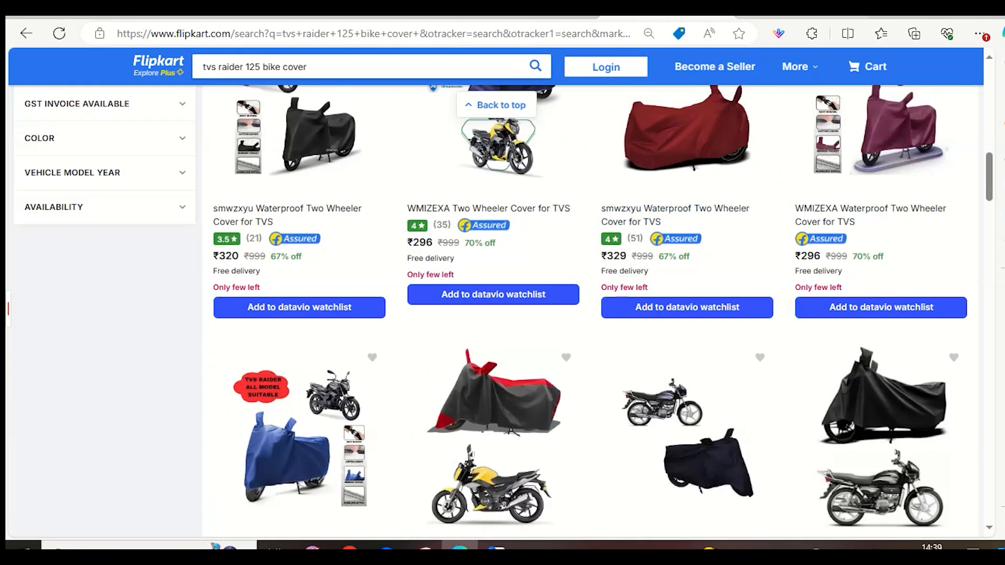
# Switch to the Flipkart seller dashboard, open the active listings, and dismiss the catalog visibility alert and the webinar banner.
pyautogui.click(799, 18)
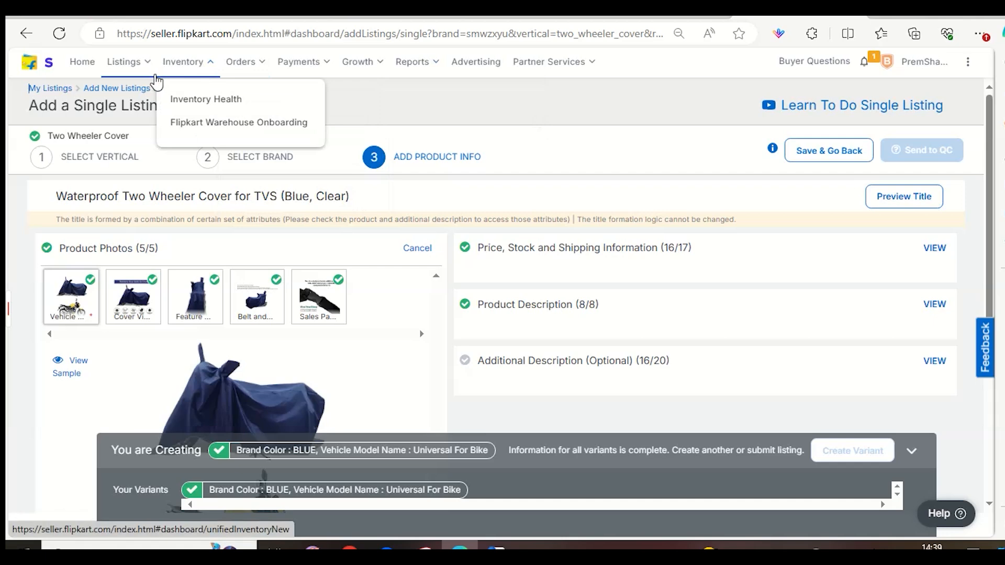
pyautogui.moveTo(128, 62)
pyautogui.click(158, 105)
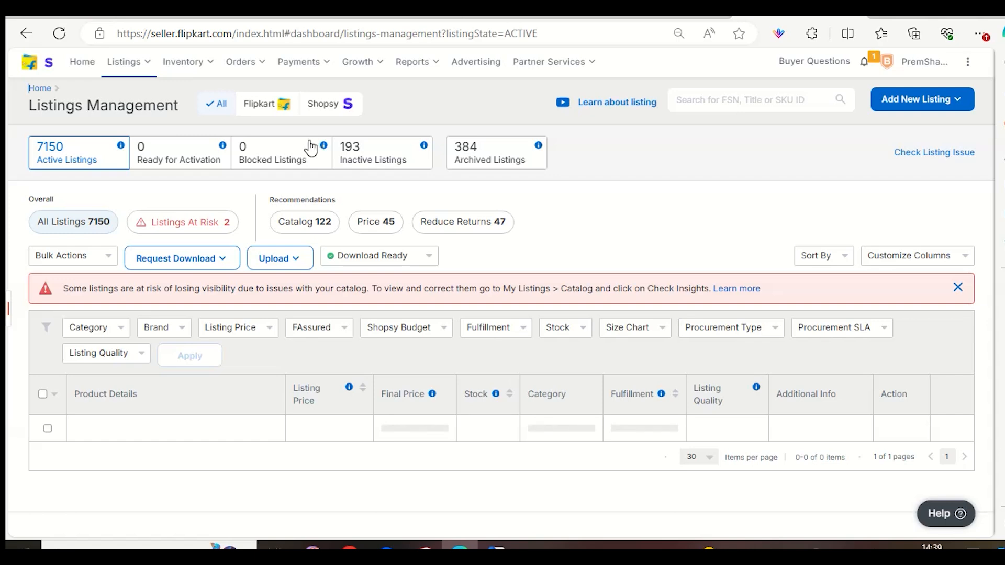
pyautogui.click(946, 287)
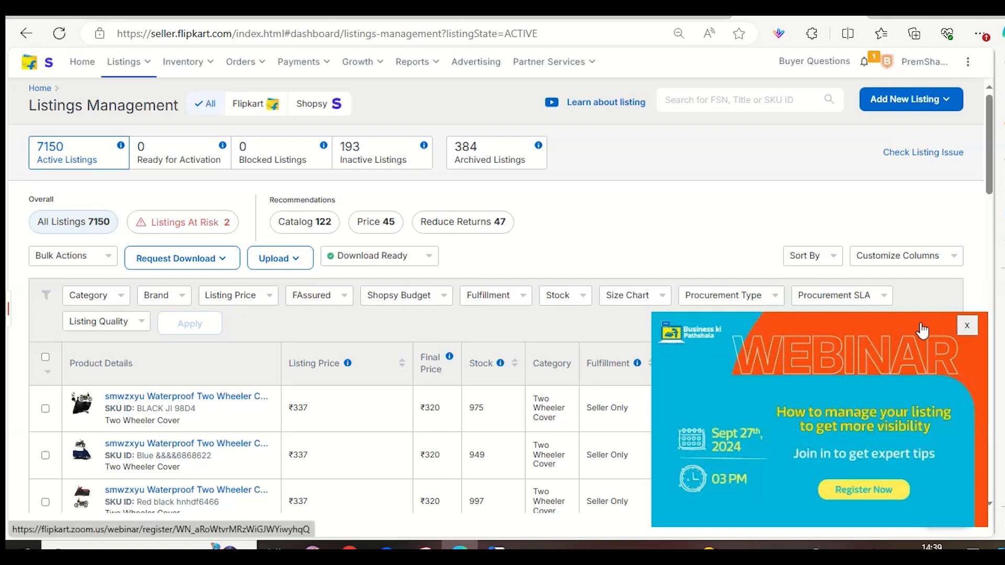
pyautogui.click(974, 329)
pyautogui.scroll(-1, 843, 355)
pyautogui.scroll(-2, 843, 354)
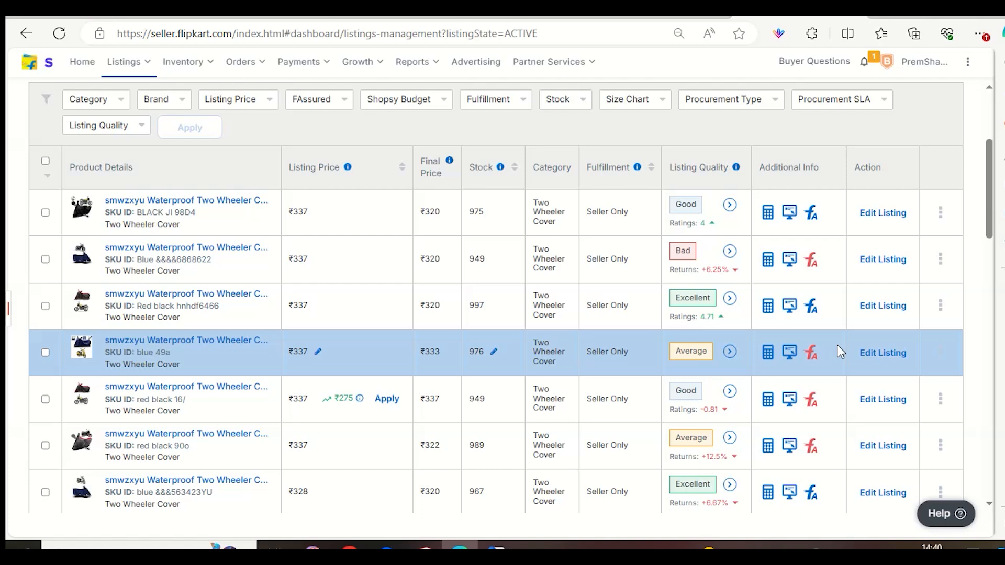
# Open Flipkart Nxt Insights, check the Search Trends and Competition Learning sections, and open the Traffic Report.
pyautogui.moveTo(358, 62)
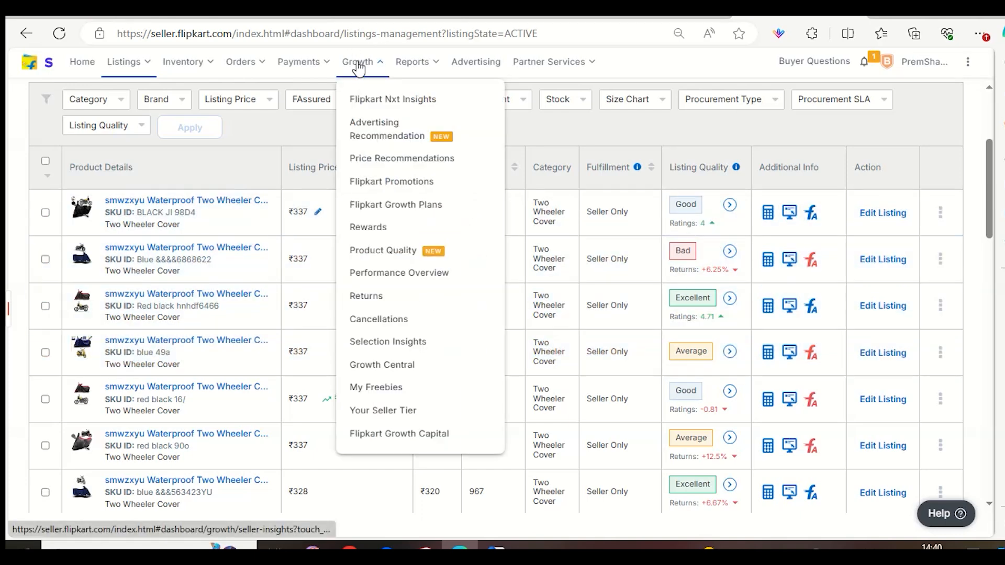
pyautogui.click(359, 102)
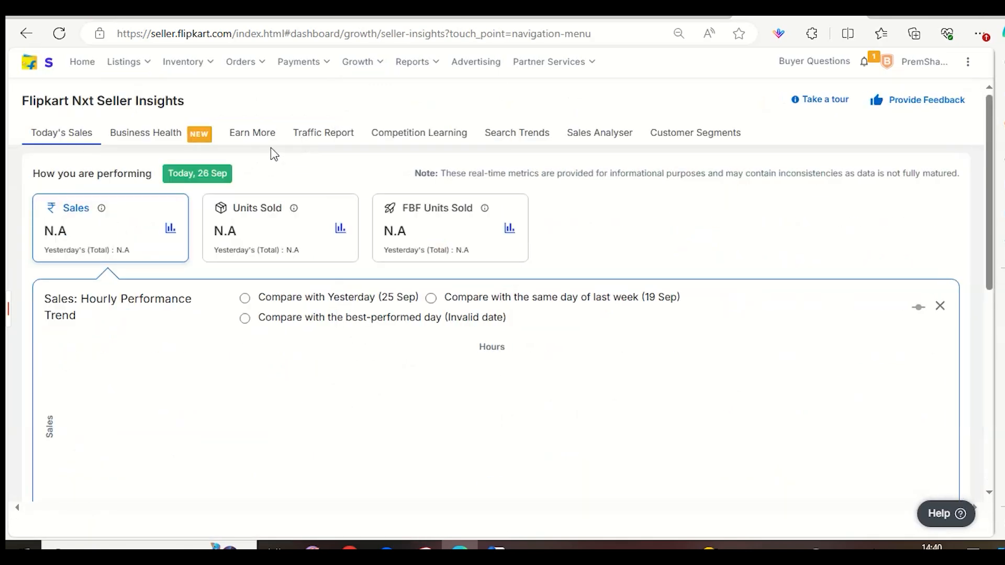
pyautogui.click(532, 137)
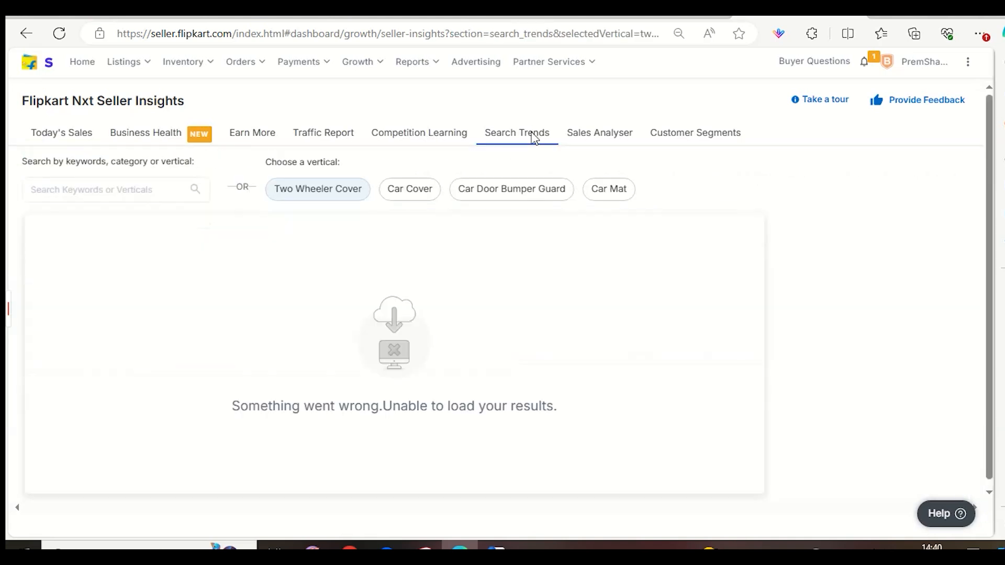
pyautogui.click(458, 135)
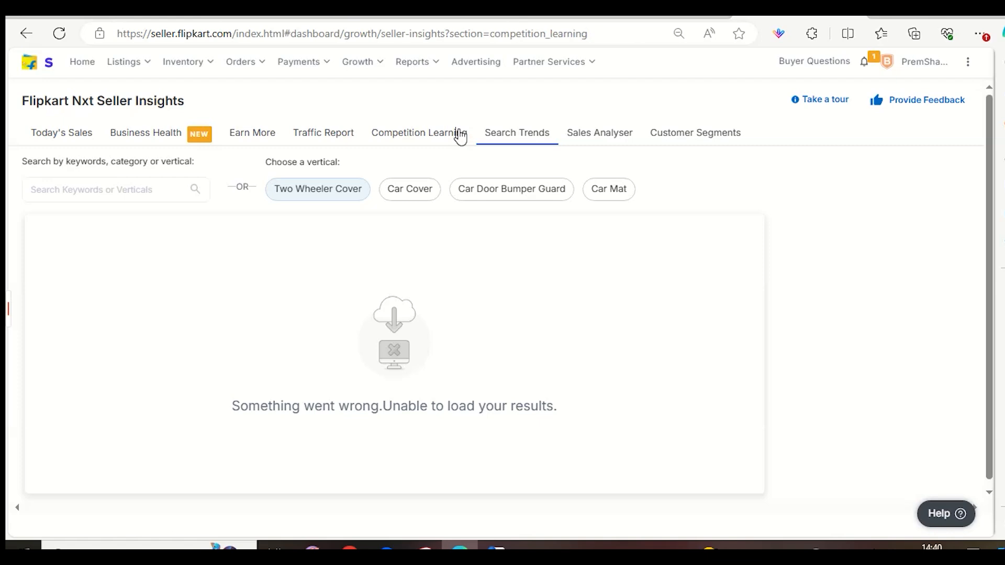
pyautogui.click(329, 135)
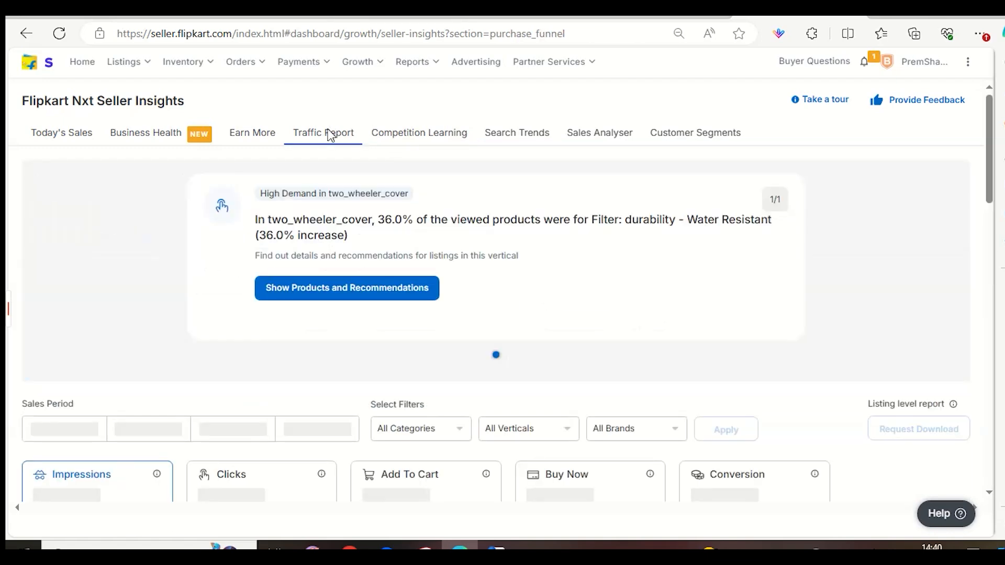
# Examine the last 7 days' impressions trend and the product table's impressions, clicks and conversions, highlighting the first product's impressions.
pyautogui.scroll(-5, 438, 365)
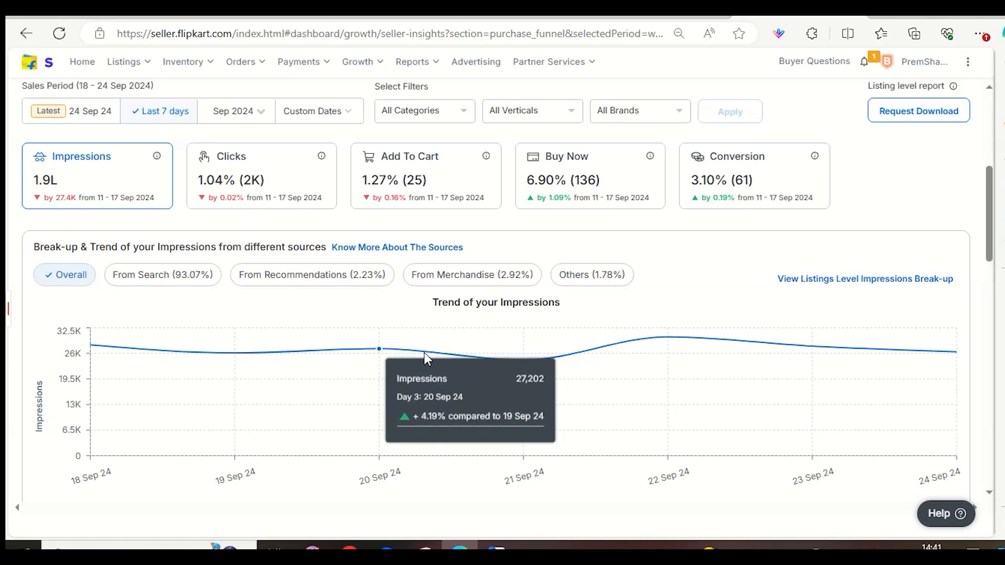
pyautogui.scroll(-1, 423, 354)
pyautogui.scroll(-4, 424, 354)
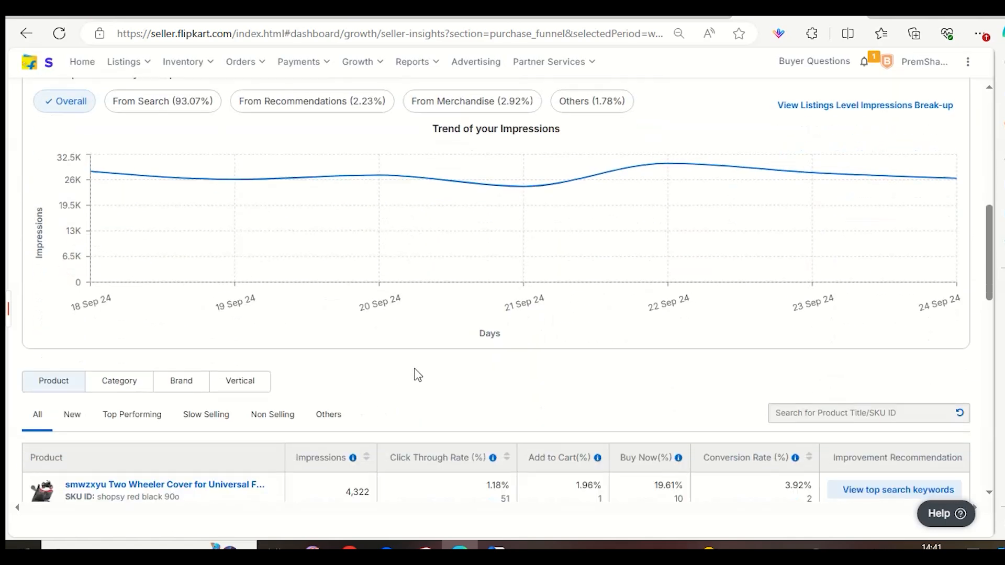
pyautogui.scroll(-1, 444, 425)
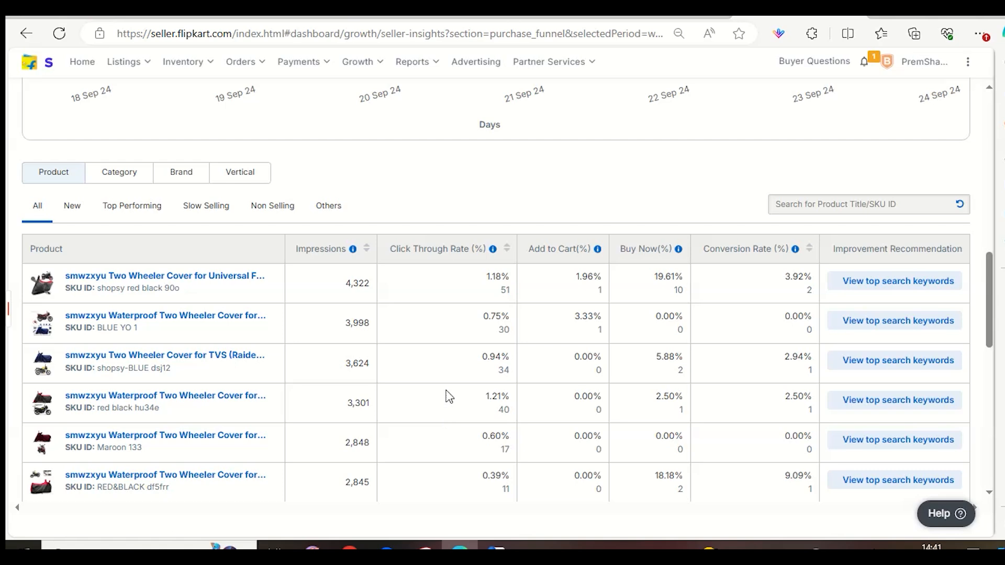
pyautogui.scroll(-2, 520, 354)
pyautogui.scroll(4, 460, 417)
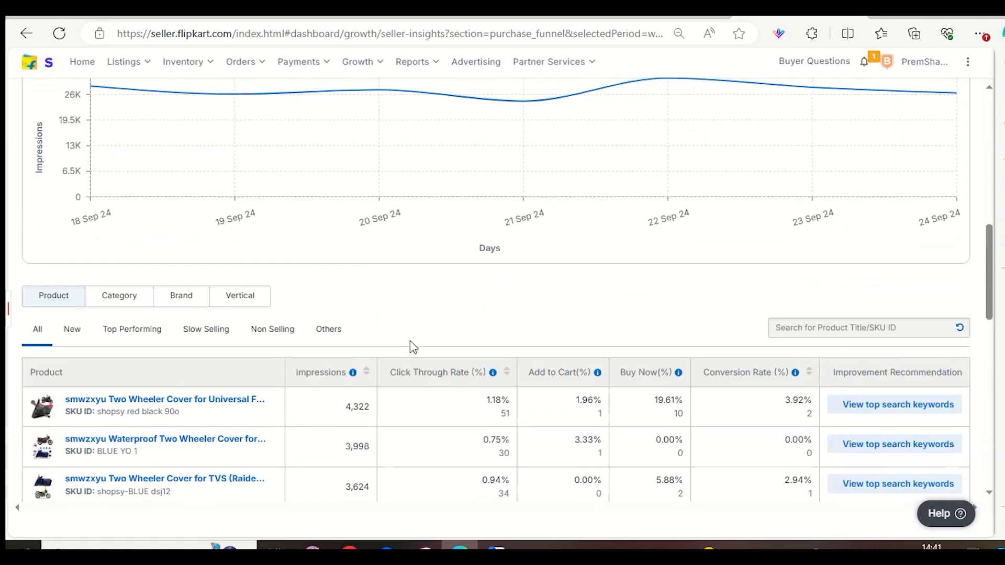
pyautogui.scroll(-2, 413, 347)
pyautogui.scroll(1, 372, 262)
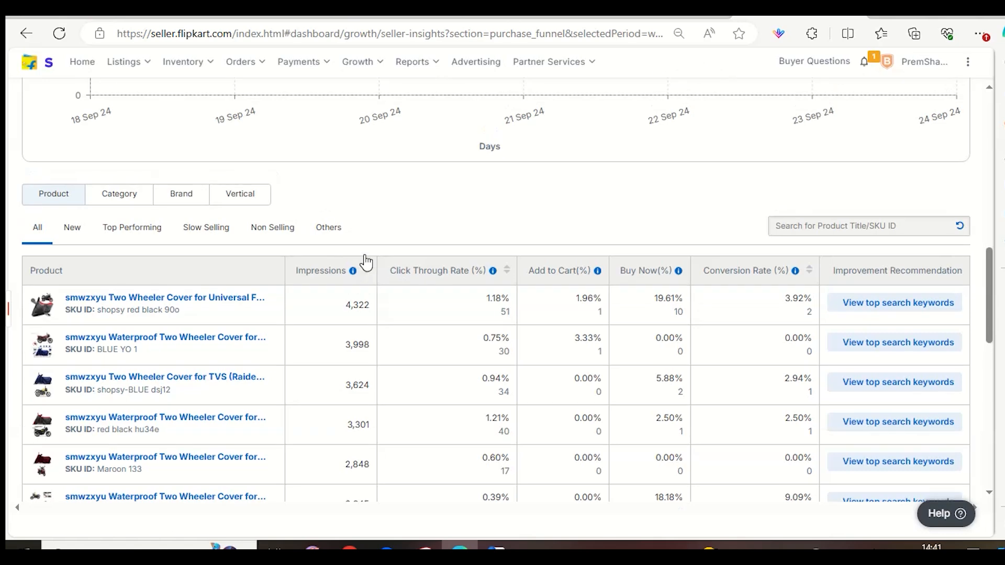
pyautogui.scroll(1, 366, 262)
pyautogui.scroll(-3, 363, 262)
pyautogui.moveTo(329, 225); pyautogui.dragTo(403, 218)
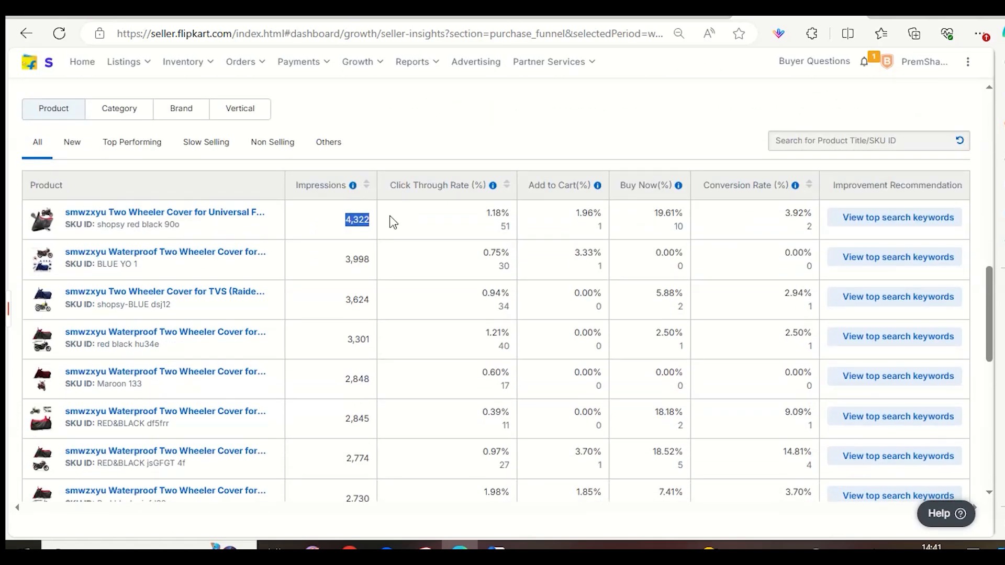
pyautogui.scroll(8, 392, 223)
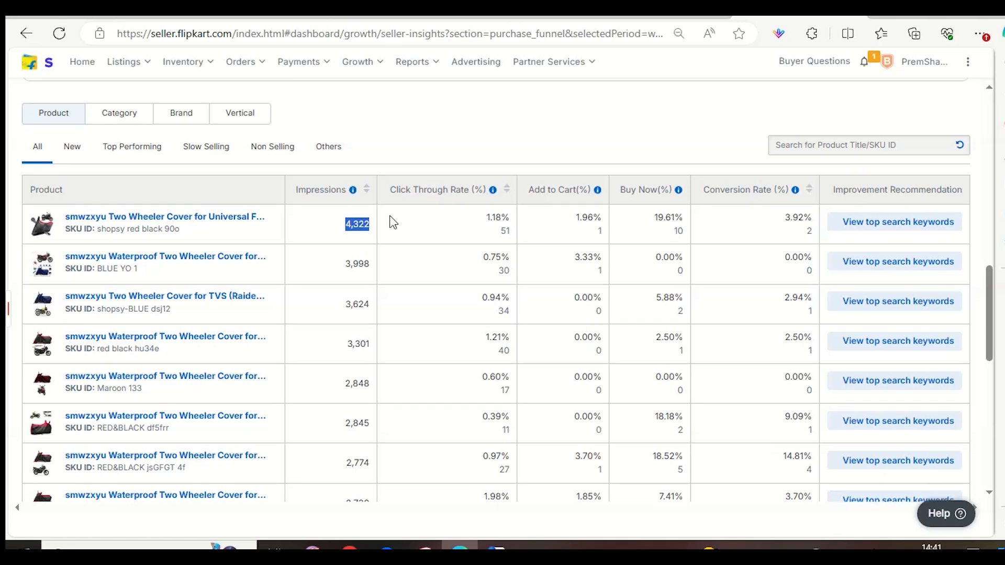
# Set the traffic report's sales period to 24 Sep 24 and compare the first four products' impressions, highlighting each figure.
pyautogui.scroll(1, 110, 224)
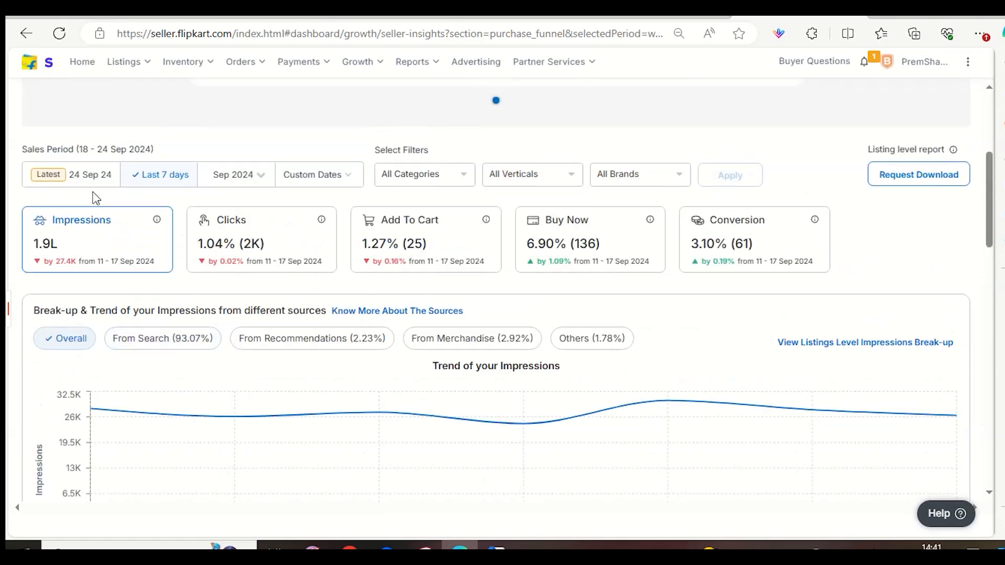
pyautogui.click(105, 178)
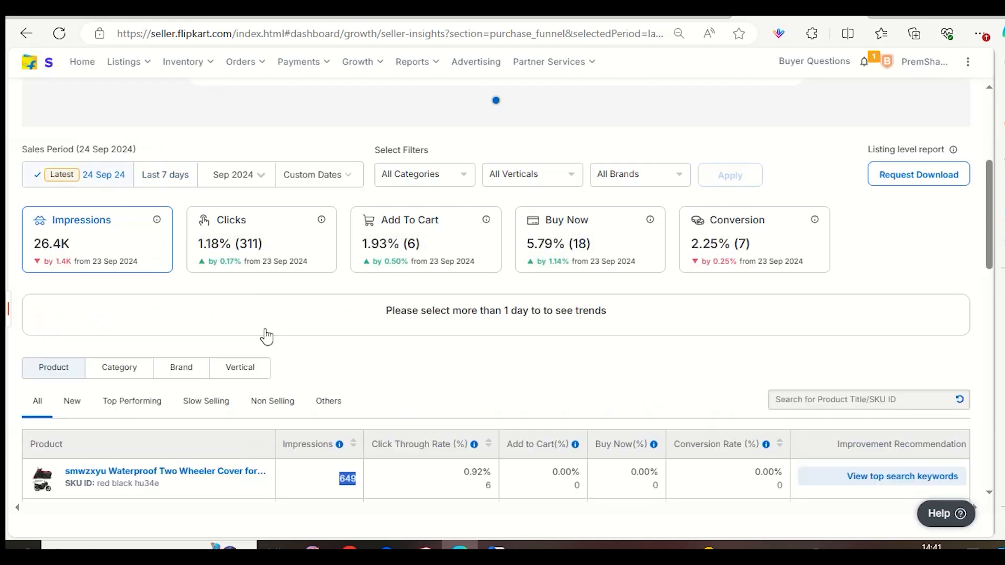
pyautogui.scroll(-6, 265, 337)
pyautogui.click(385, 104)
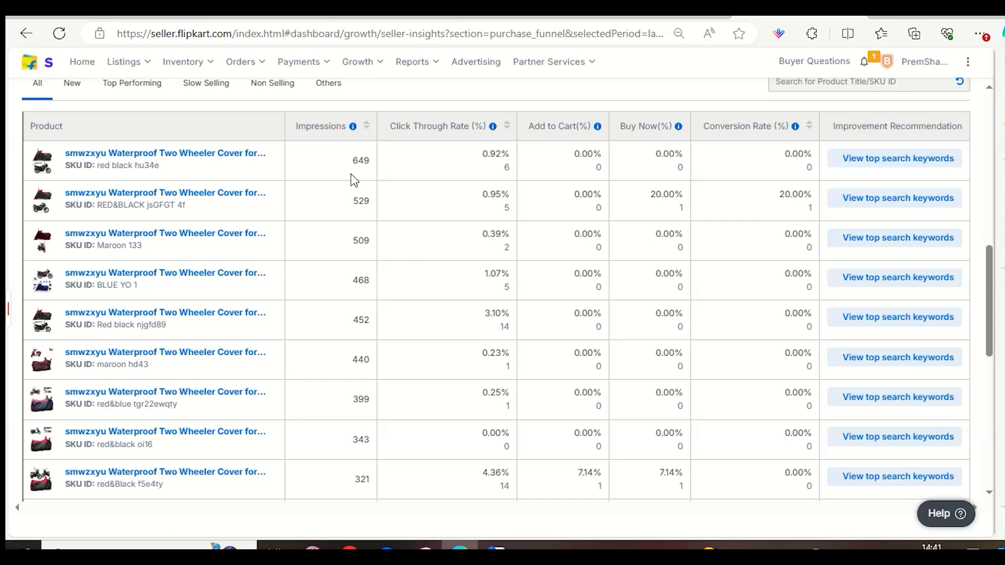
pyautogui.doubleClick(362, 162)
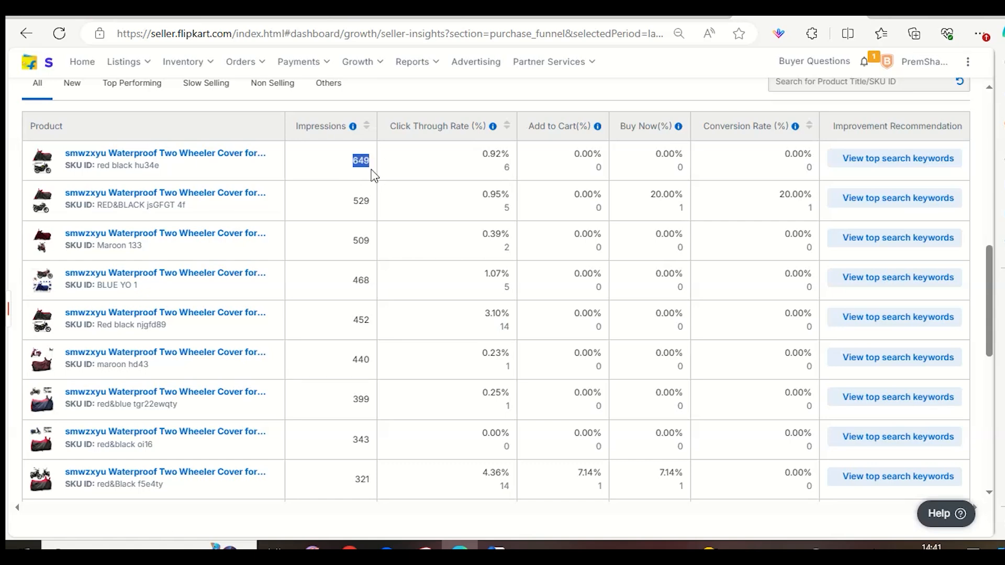
pyautogui.moveTo(351, 202); pyautogui.dragTo(380, 209)
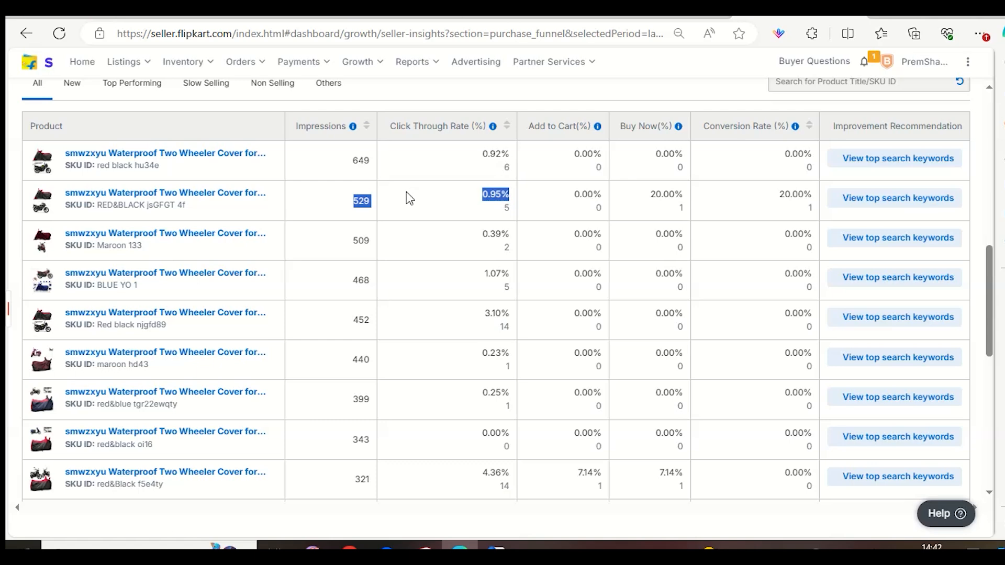
pyautogui.moveTo(350, 243); pyautogui.dragTo(397, 252)
pyautogui.moveTo(329, 283); pyautogui.dragTo(375, 288)
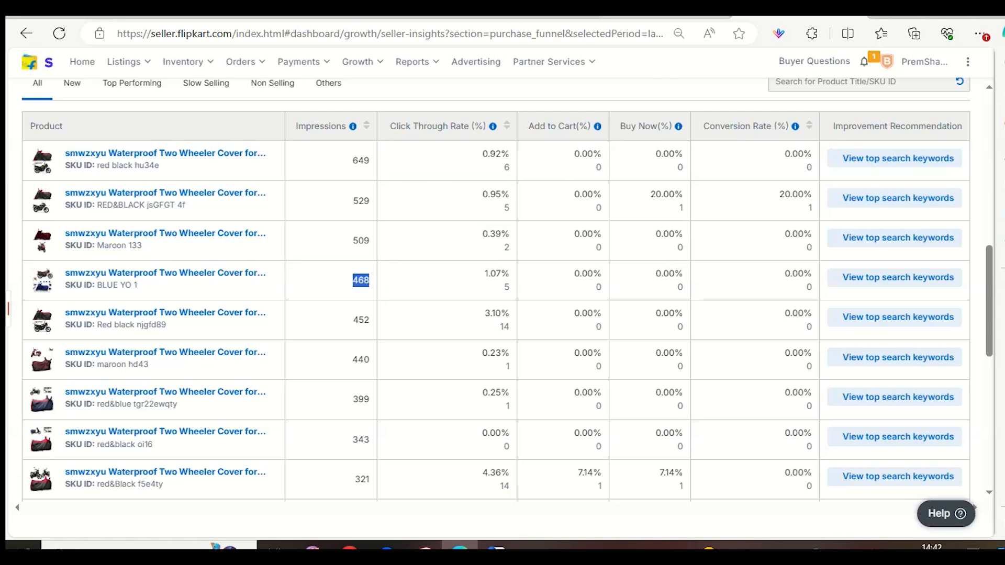
# Switch to the Flipkart storefront's TVS Raider 125 bike cover results and show the first page sorted by Relevance.
pyautogui.click(660, 10)
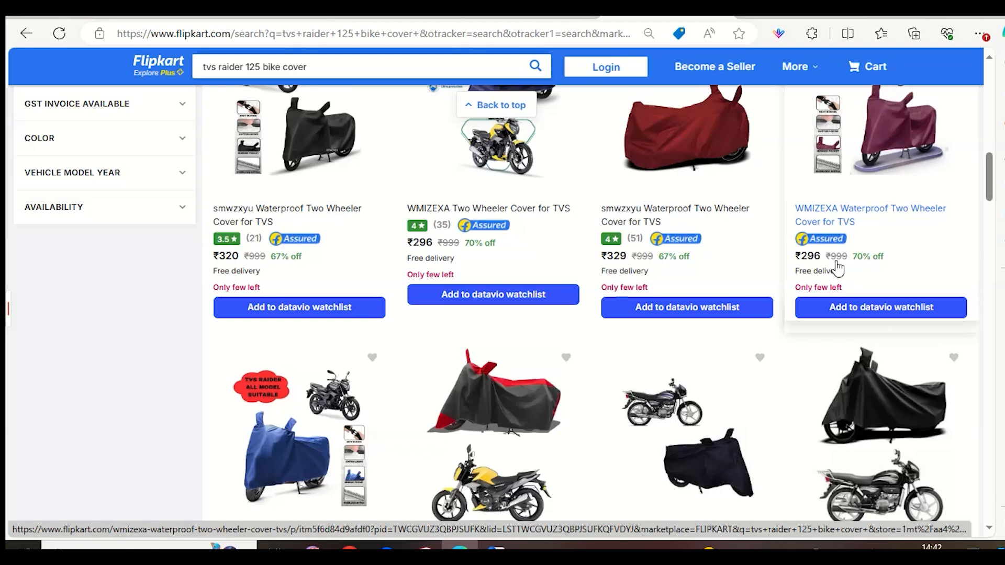
pyautogui.scroll(12, 837, 269)
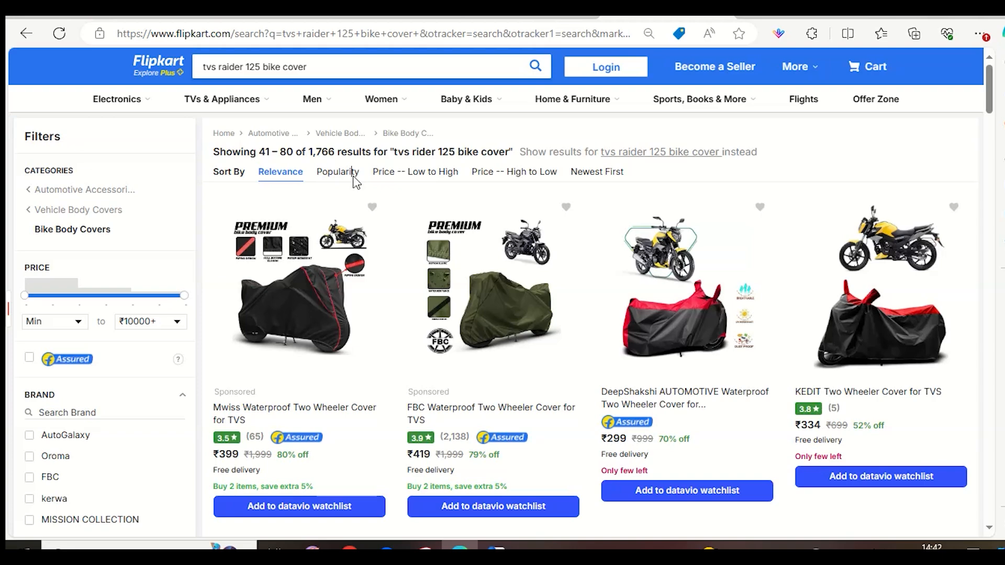
pyautogui.click(351, 173)
pyautogui.click(273, 173)
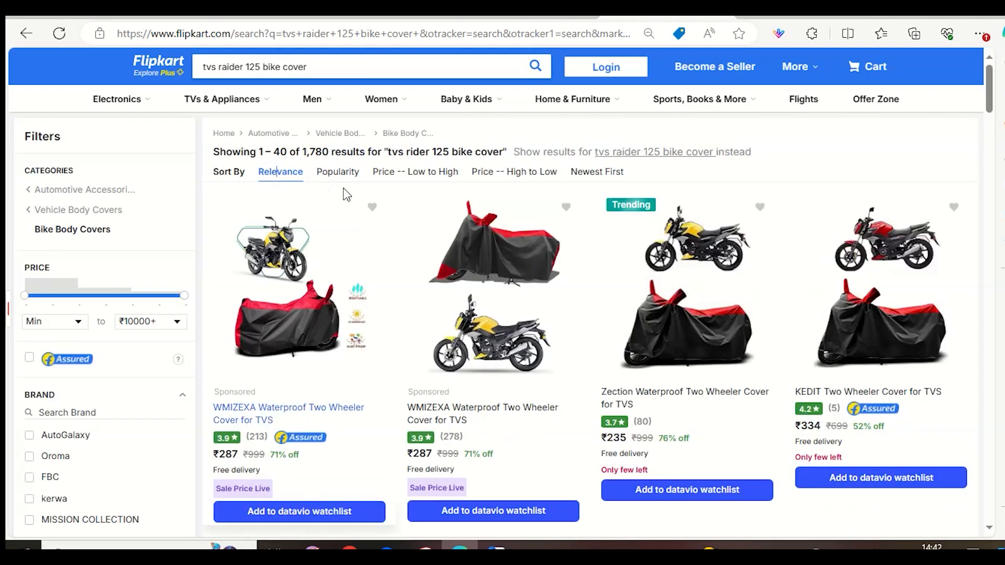
# Browse the first page of relevance-sorted bike cover results, comparing smwzxyu placements, photos, ratings and prices with competitors.
pyautogui.scroll(-3, 256, 266)
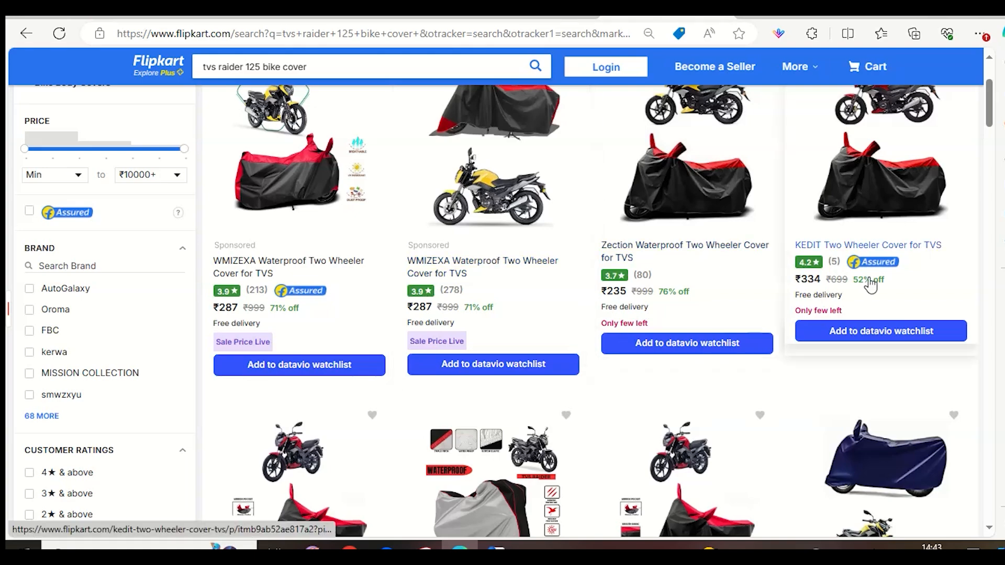
pyautogui.scroll(-5, 848, 372)
pyautogui.scroll(-9, 786, 383)
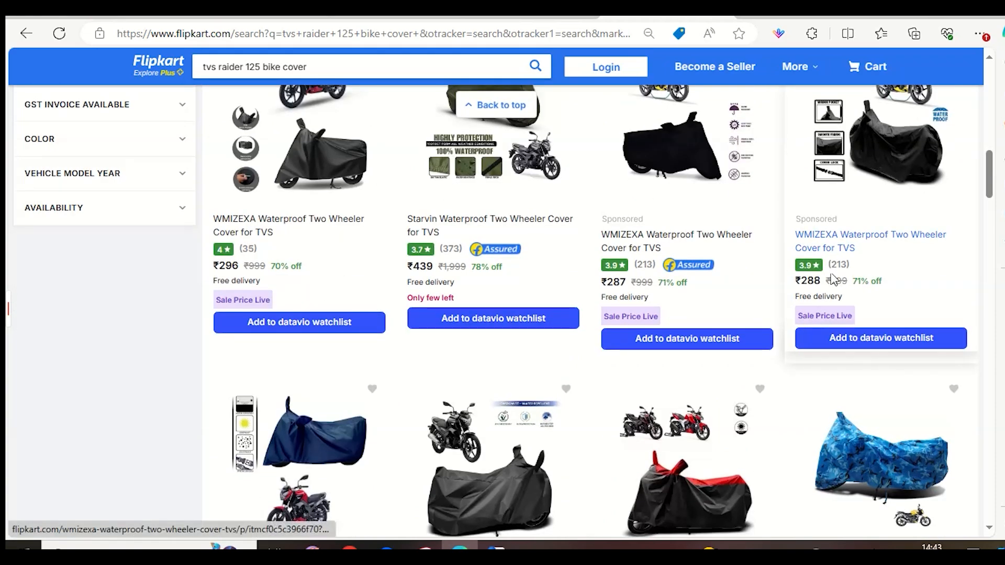
pyautogui.scroll(-2, 659, 351)
pyautogui.scroll(-3, 659, 352)
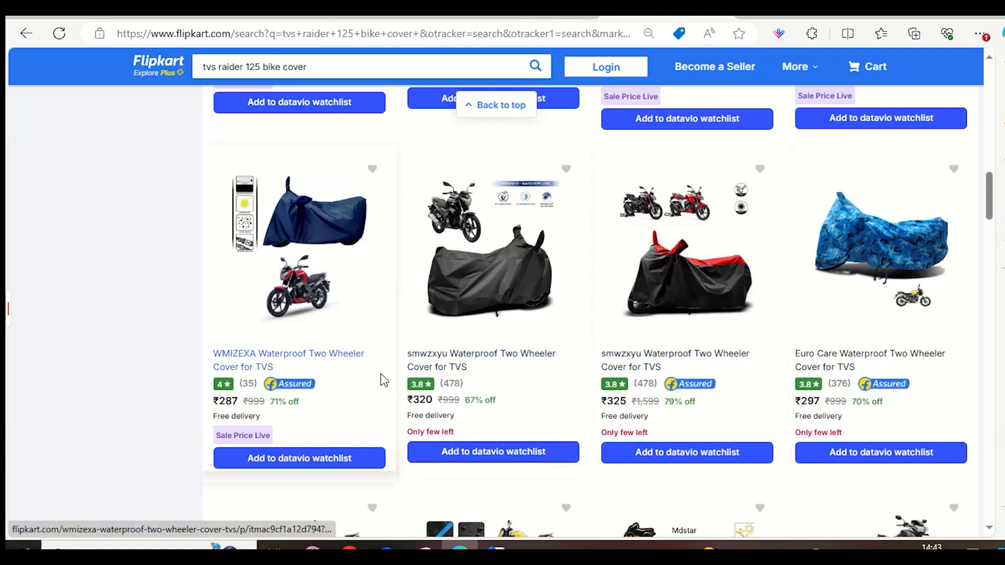
pyautogui.scroll(-8, 698, 384)
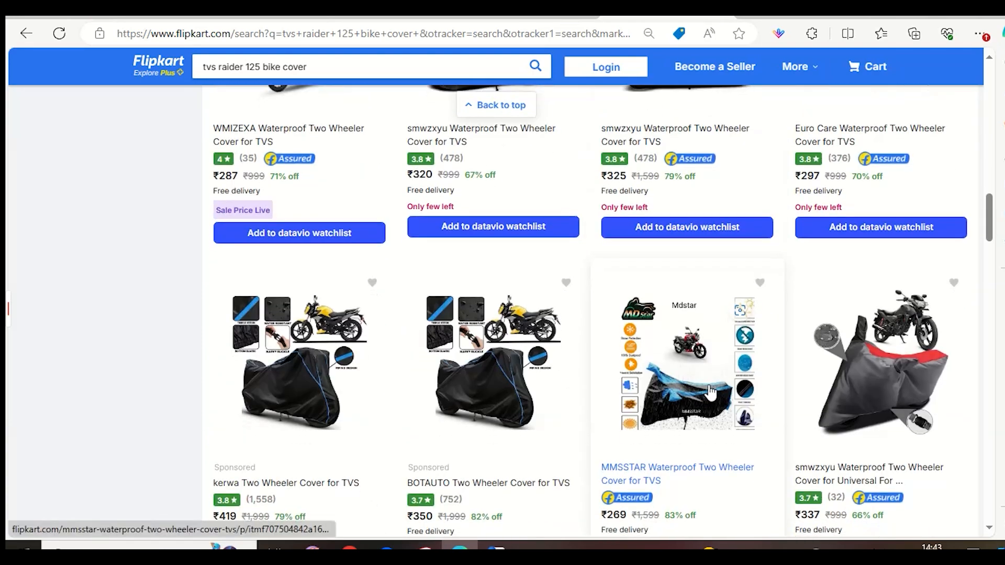
pyautogui.scroll(-3, 717, 398)
pyautogui.scroll(4, 868, 309)
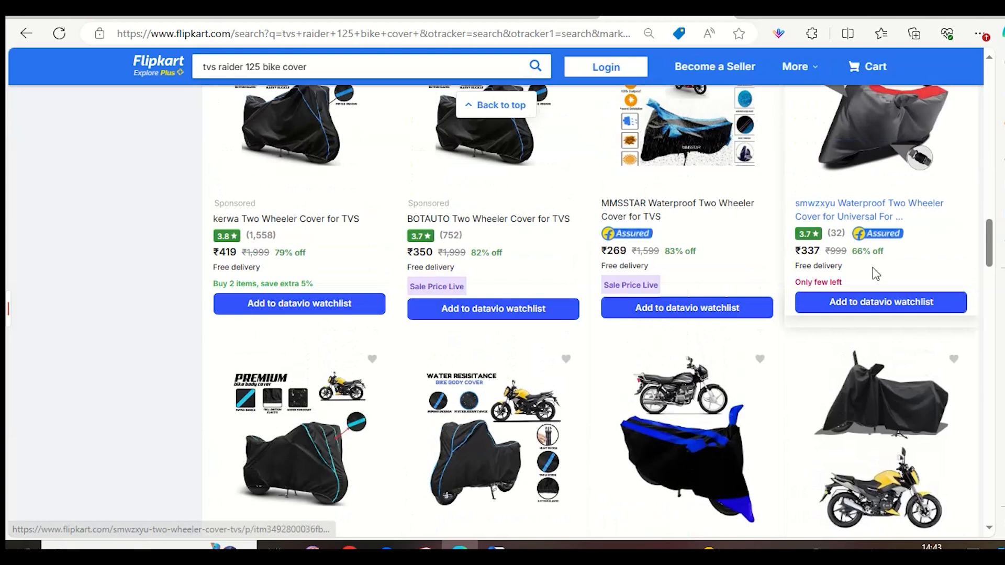
pyautogui.scroll(-8, 866, 308)
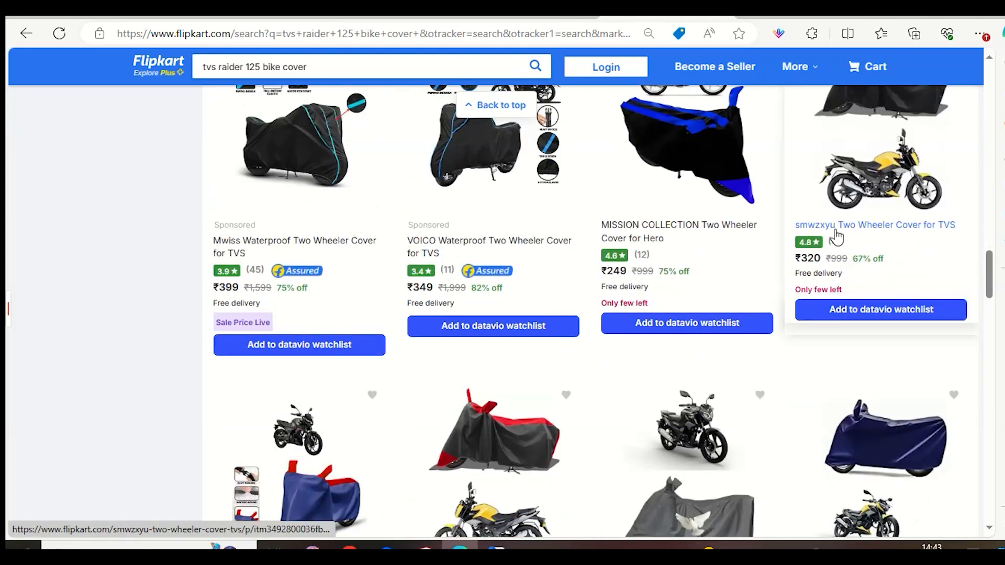
pyautogui.scroll(-3, 838, 262)
pyautogui.scroll(3, 496, 276)
pyautogui.scroll(3, 496, 276)
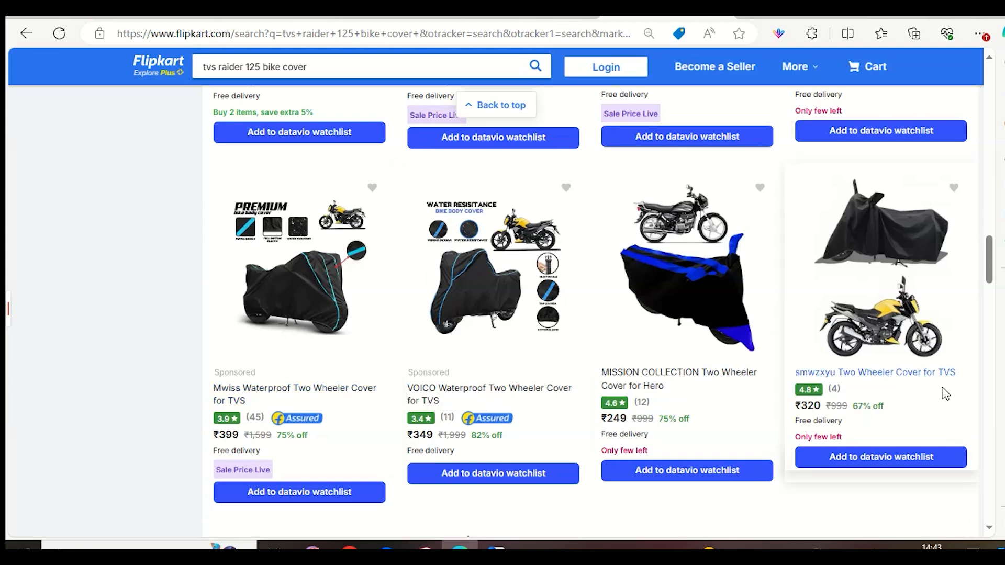
pyautogui.scroll(-10, 945, 394)
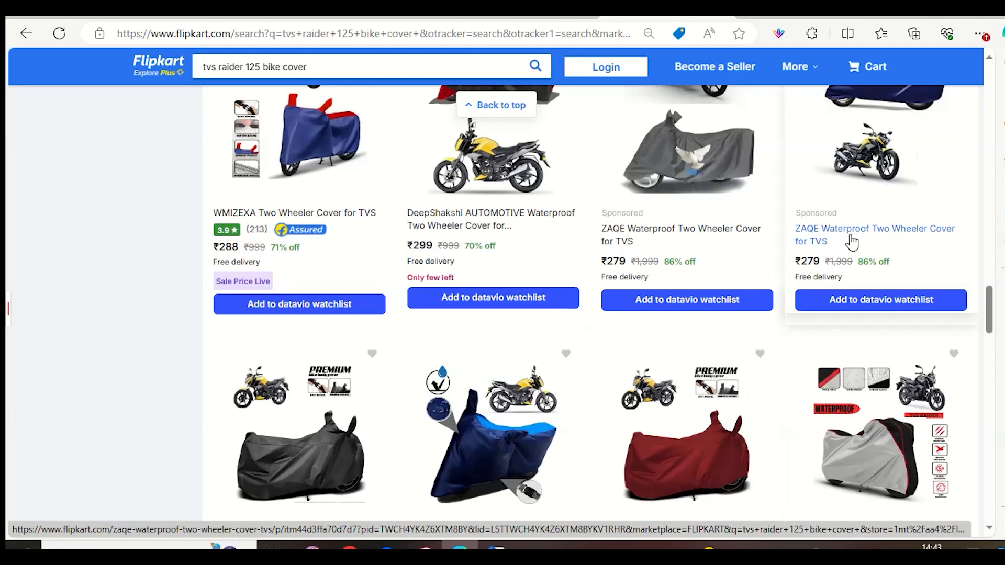
pyautogui.scroll(-4, 885, 237)
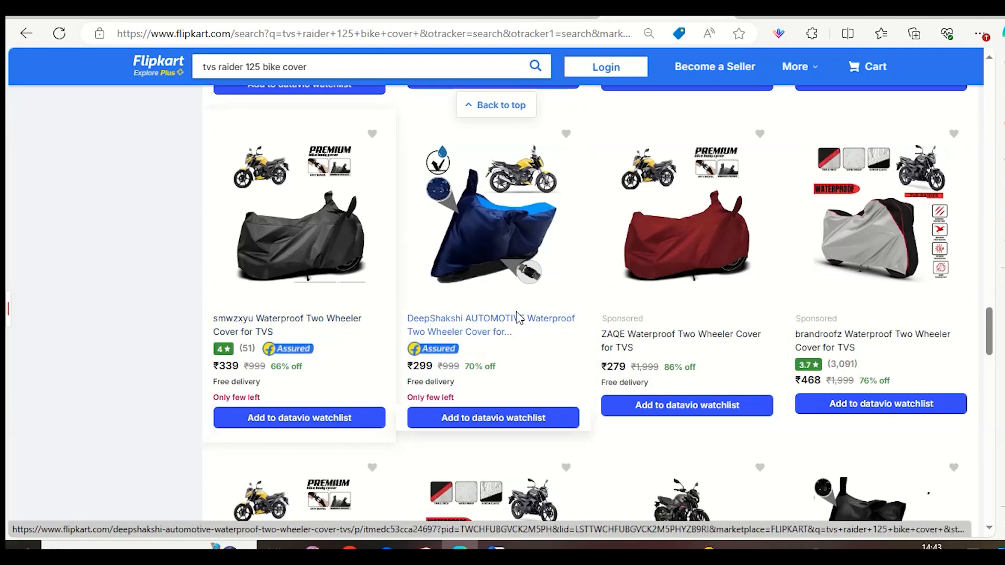
# Open page 5 of the bike cover results and sort the results by Popularity.
pyautogui.scroll(-6, 820, 358)
pyautogui.scroll(-12, 320, 352)
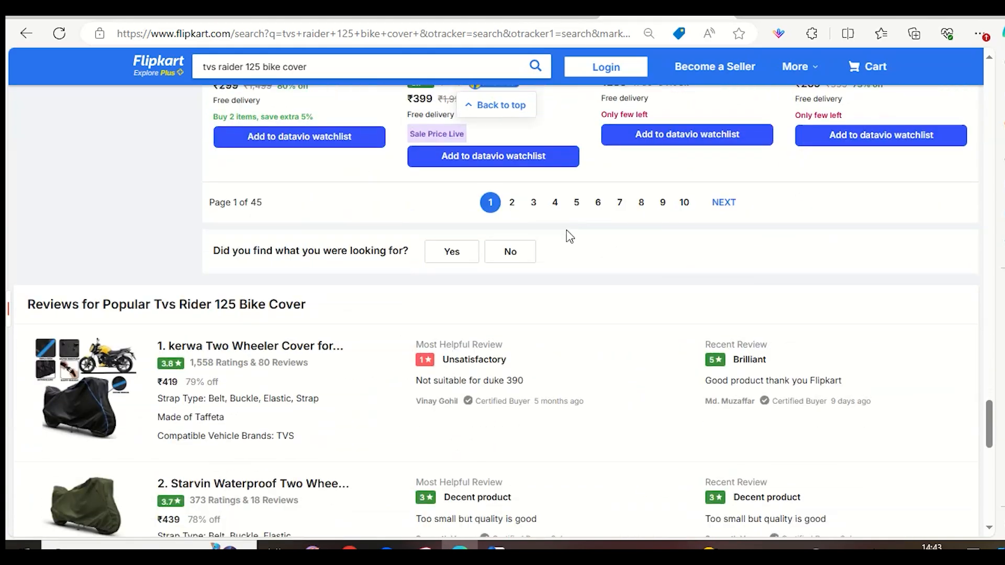
pyautogui.click(582, 208)
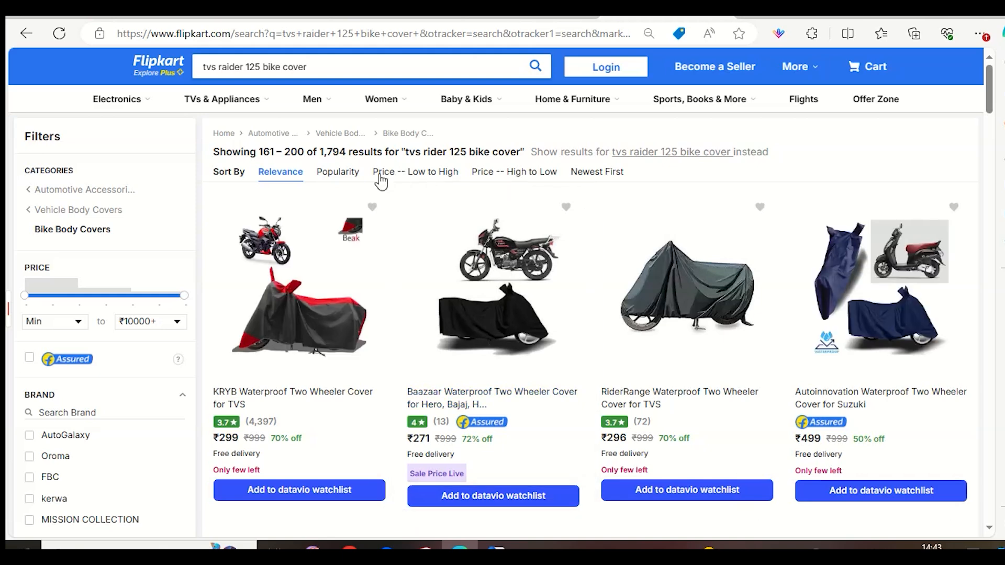
pyautogui.click(359, 173)
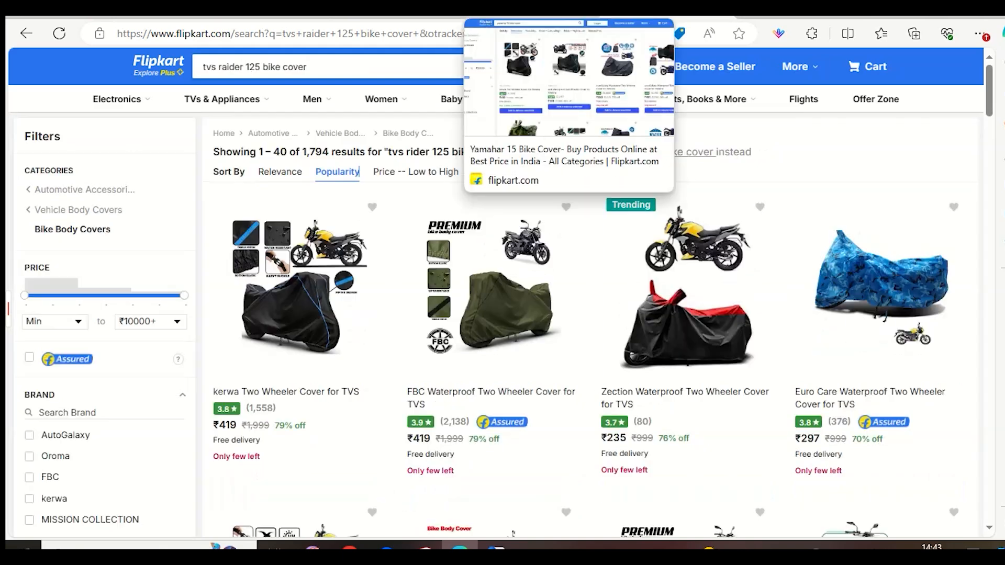
# Search the Flipkart storefront for "honda sp 125 bike cover".
pyautogui.click(455, 57)
pyautogui.hotkey('ctrl', 'a')
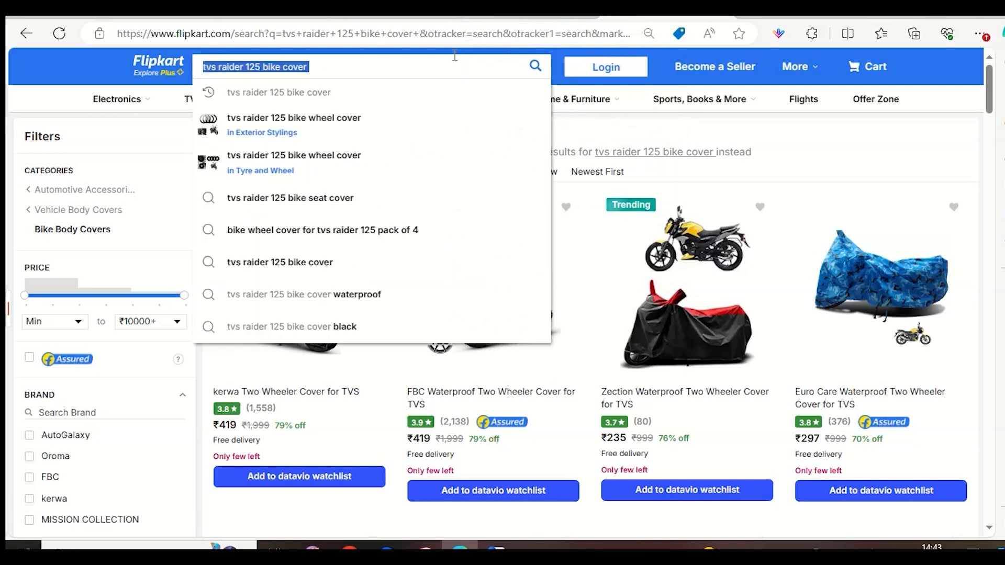
pyautogui.press('BackSpace')
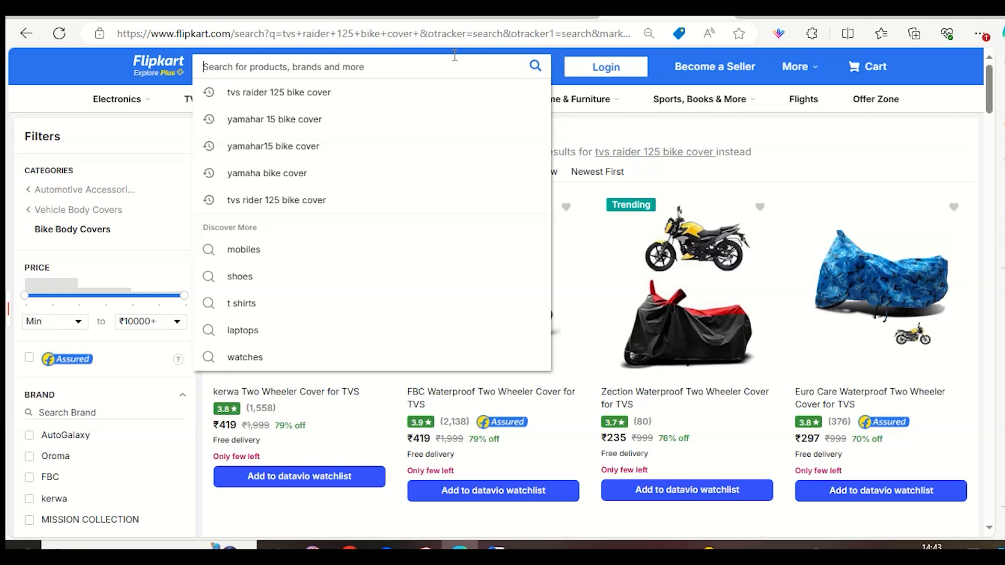
pyautogui.write('ho')
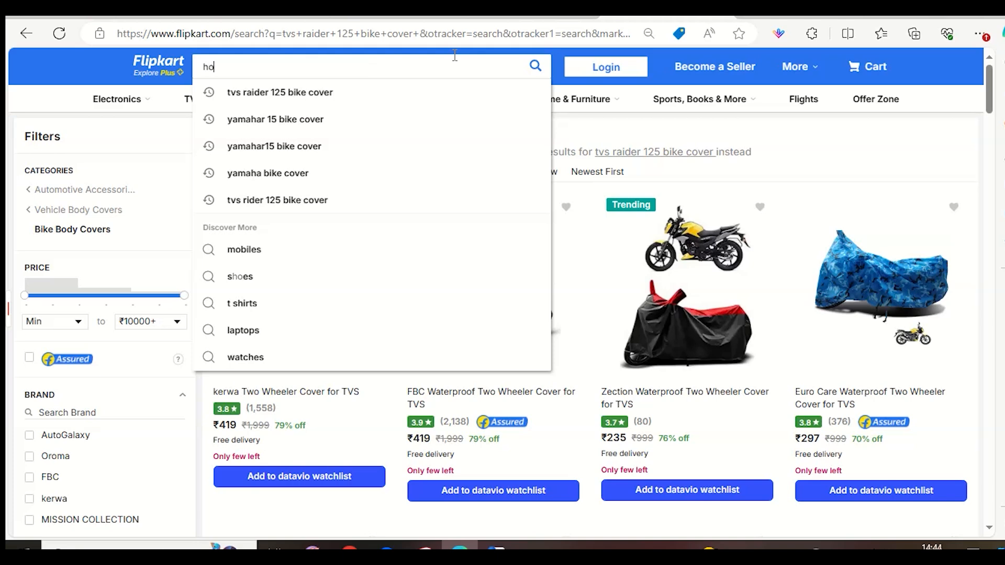
pyautogui.write('nda s')
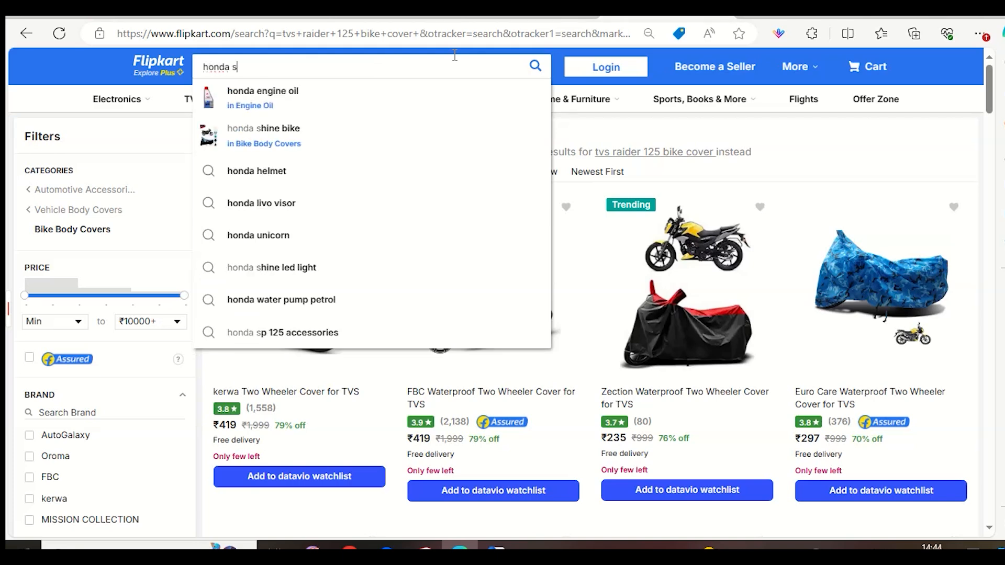
pyautogui.write('p 125 bik')
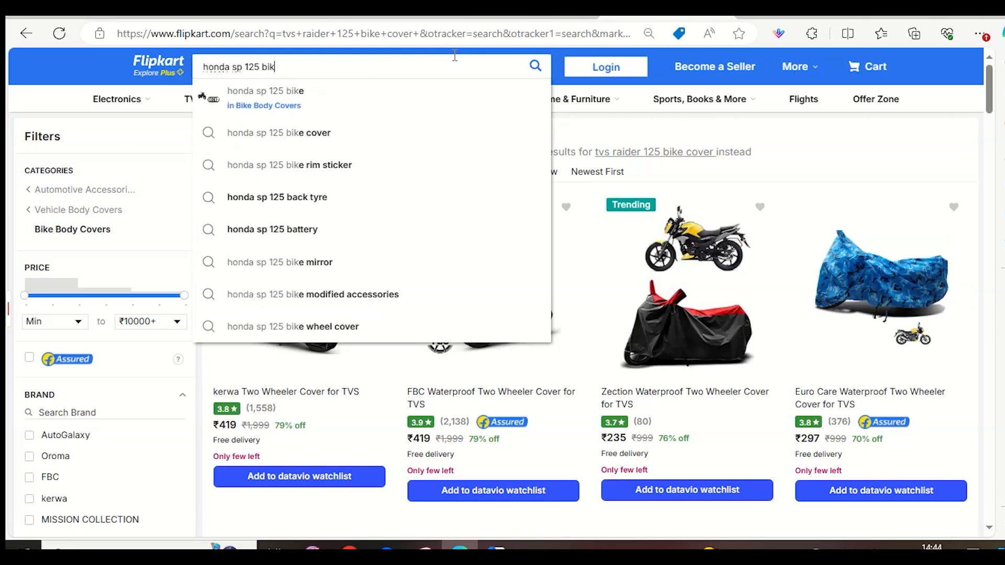
pyautogui.write('e cover')
pyautogui.press('Return')
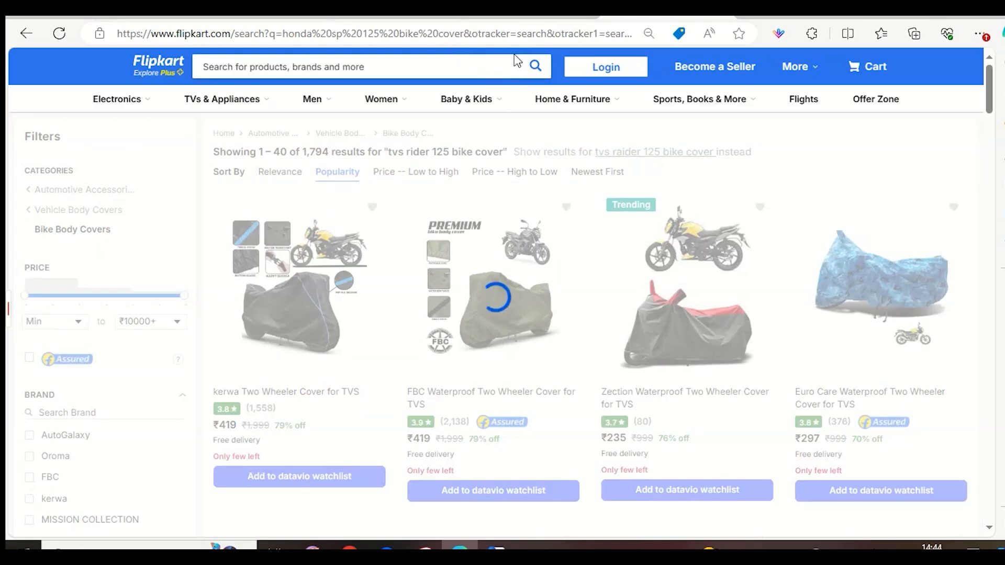
# Browse the first page of Honda SP 125 bike cover results for smwzxyu listings, comparing competitors' photos, ratings and prices.
pyautogui.scroll(-5, 871, 450)
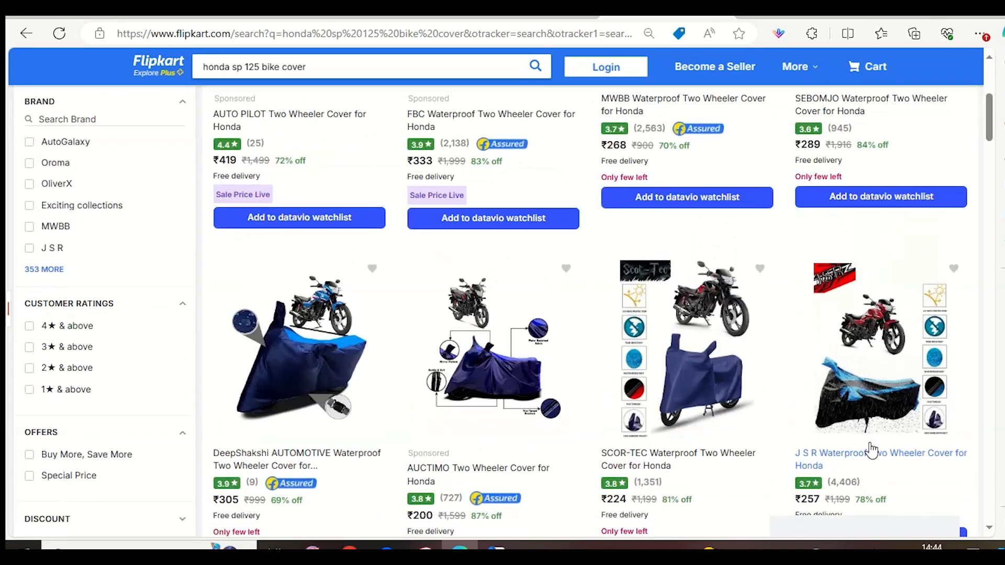
pyautogui.scroll(-8, 872, 450)
pyautogui.scroll(-8, 843, 418)
pyautogui.scroll(-3, 779, 387)
pyautogui.scroll(1, 785, 386)
pyautogui.scroll(-5, 793, 385)
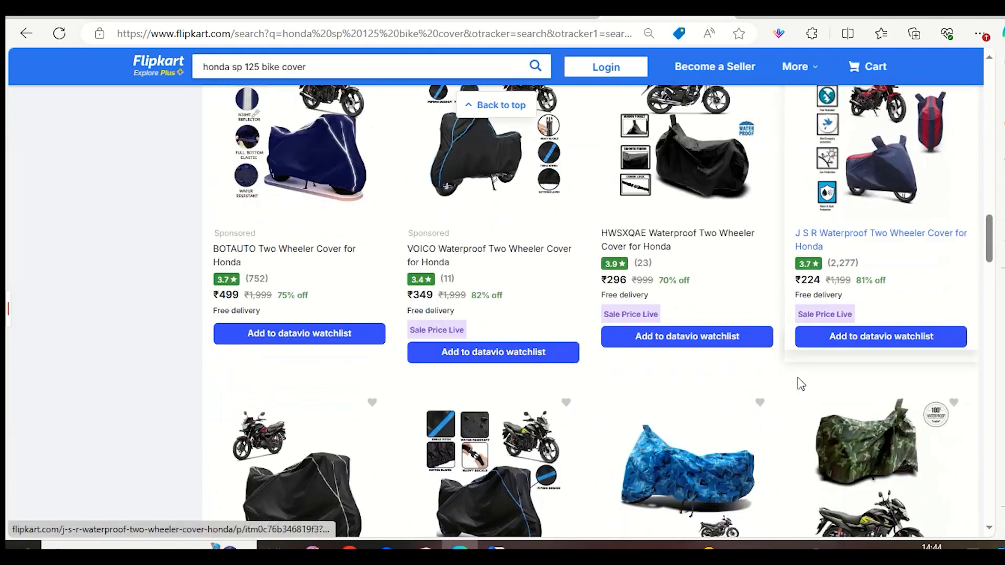
pyautogui.scroll(-10, 769, 372)
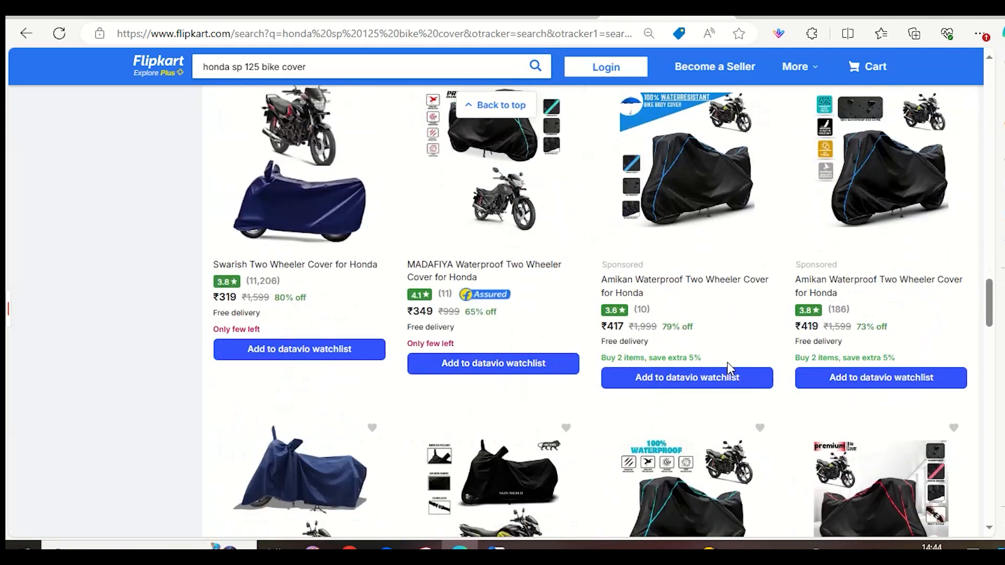
pyautogui.scroll(-14, 729, 367)
pyautogui.scroll(-7, 731, 370)
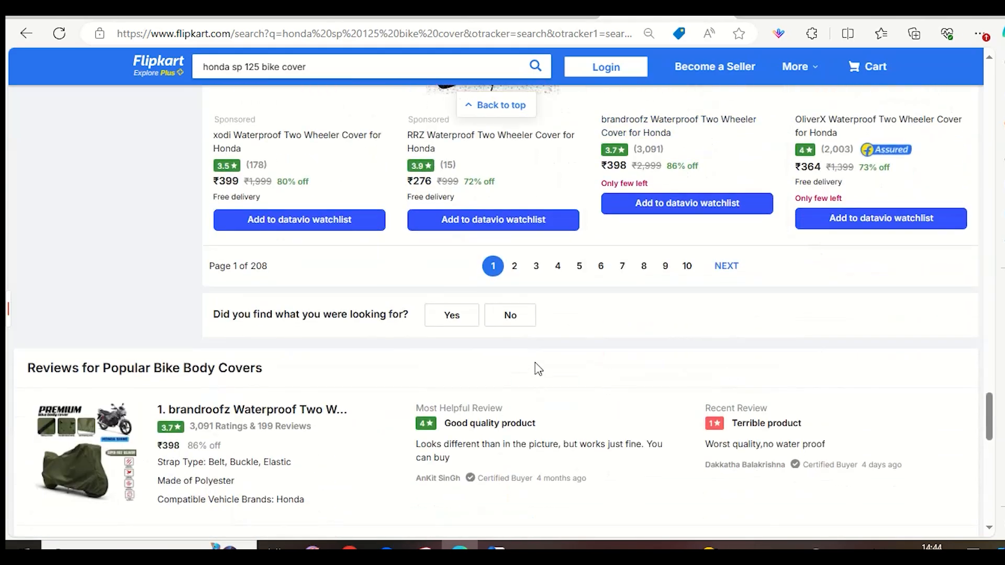
# Open page 2 of the Honda SP 125 results and compare the smwzxyu cover's placement, photo, rating and price with its competitors.
pyautogui.click(515, 266)
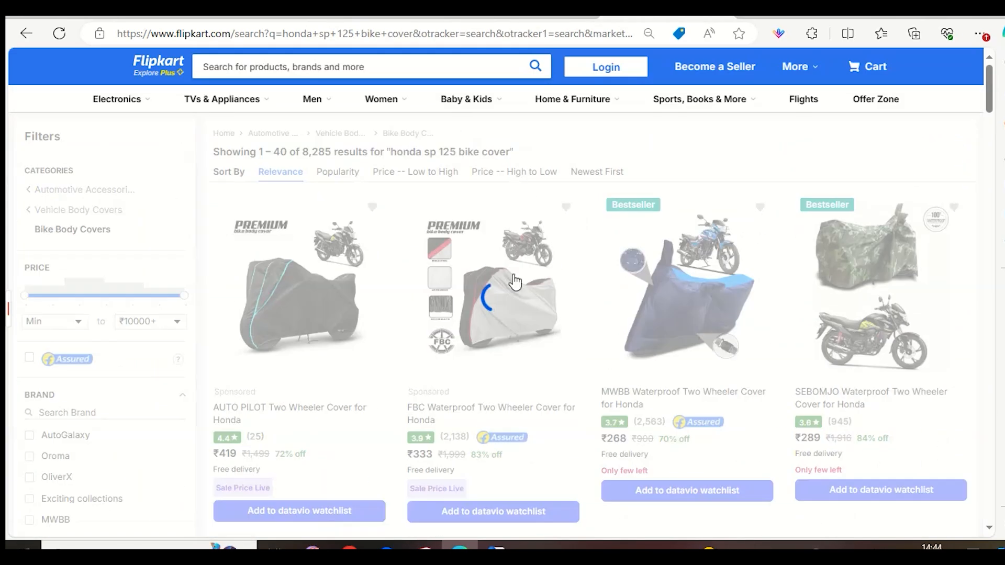
pyautogui.scroll(-3, 759, 341)
pyautogui.scroll(3, 764, 340)
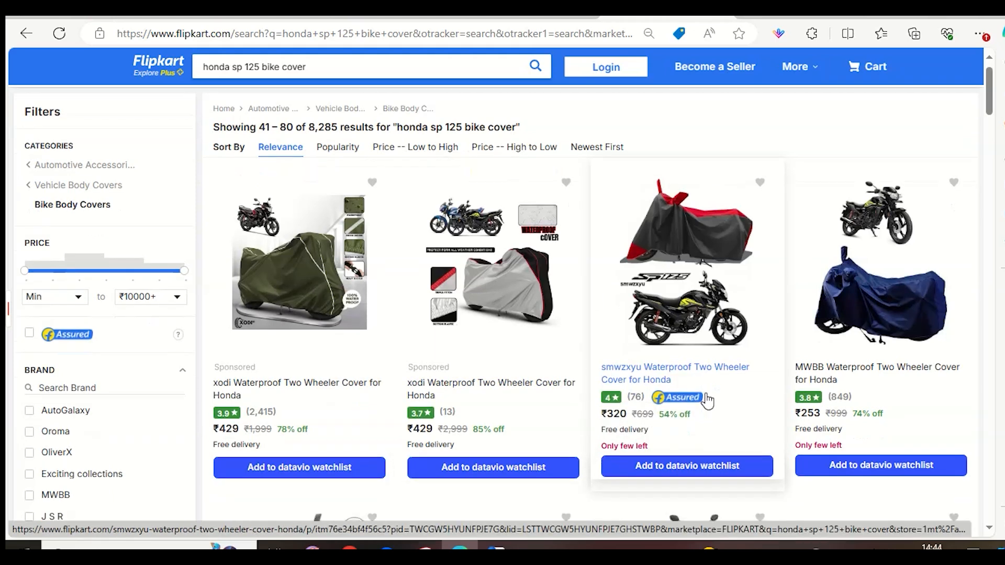
pyautogui.scroll(-5, 695, 456)
pyautogui.scroll(-7, 743, 355)
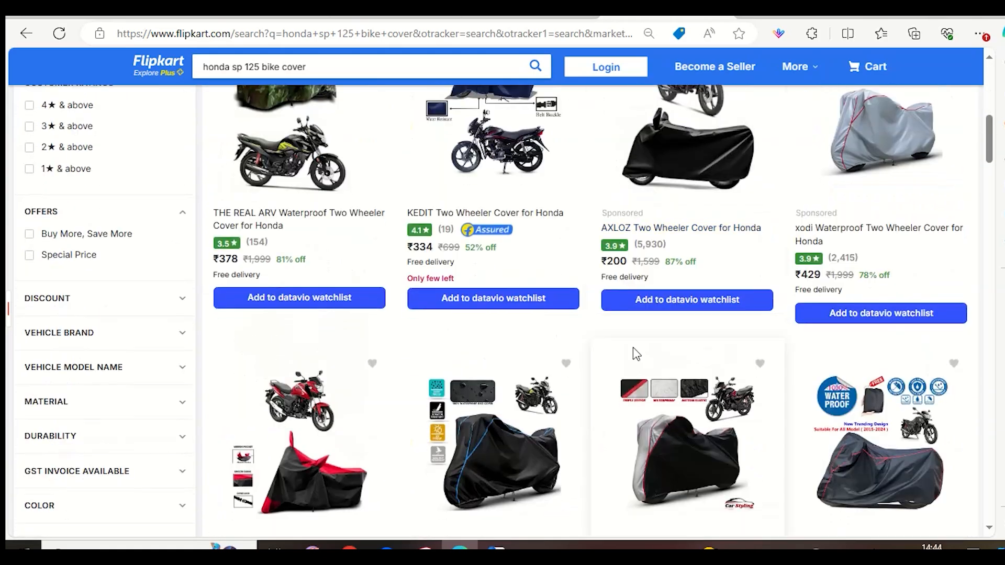
pyautogui.scroll(-5, 742, 293)
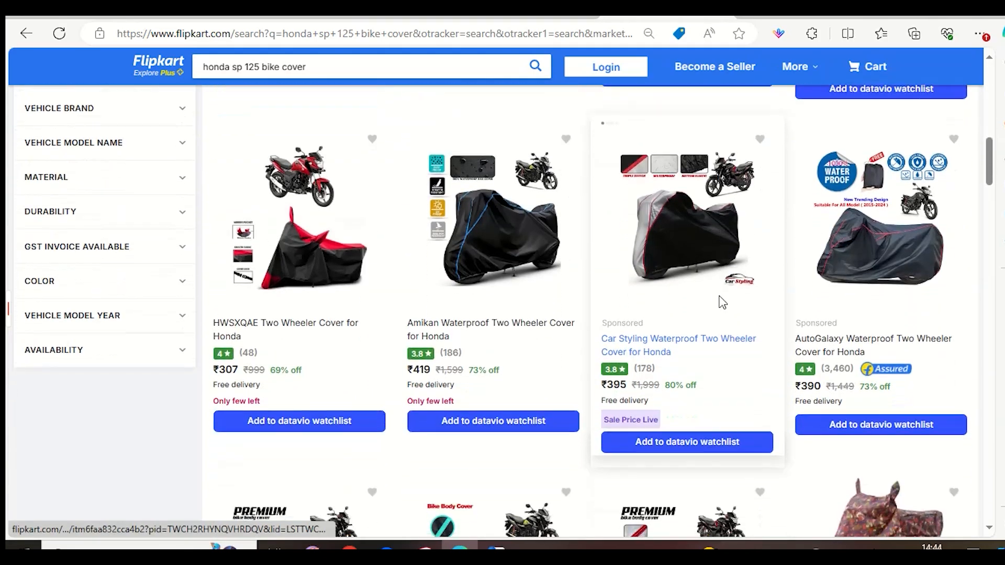
pyautogui.scroll(12, 821, 329)
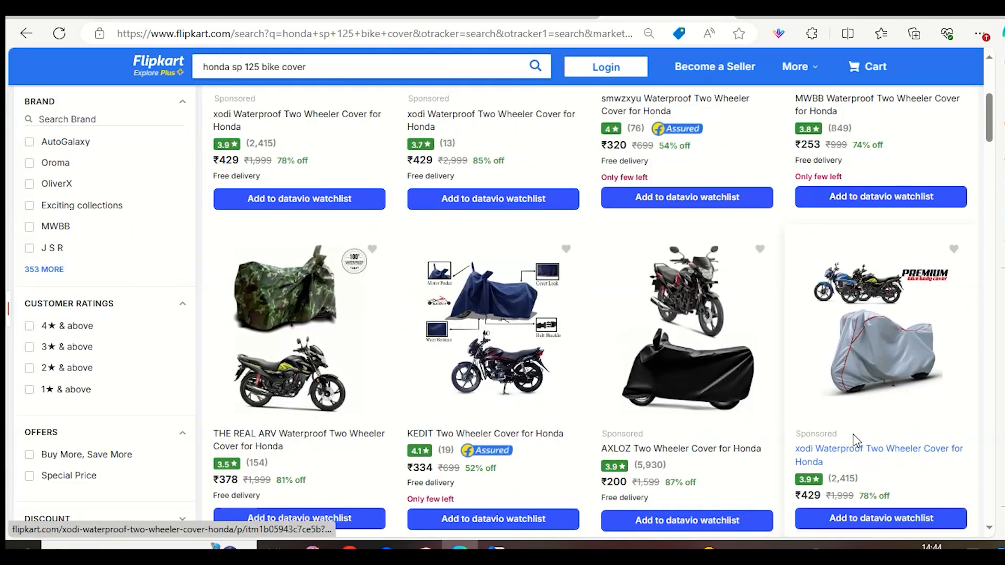
pyautogui.scroll(-3, 712, 439)
pyautogui.scroll(-20, 711, 440)
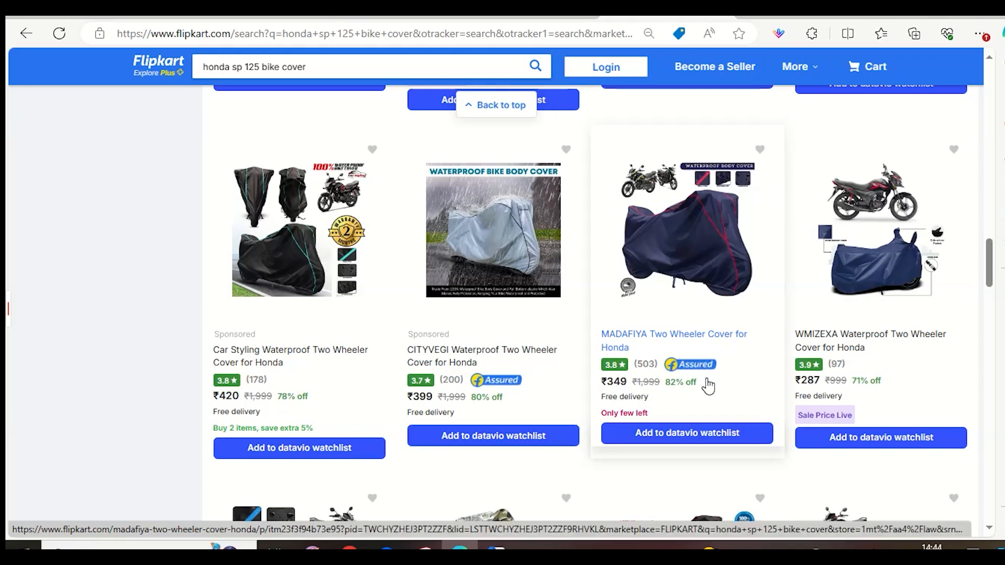
pyautogui.scroll(20, 511, 403)
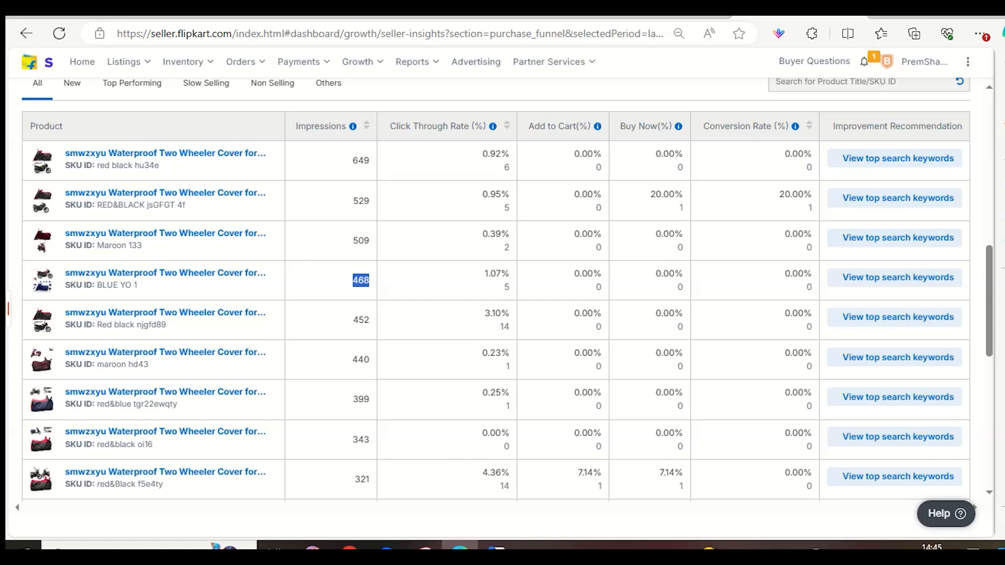
# Look through the Competition Learning, Search Trends and Earn More reports in the seller insights.
pyautogui.scroll(10, 293, 254)
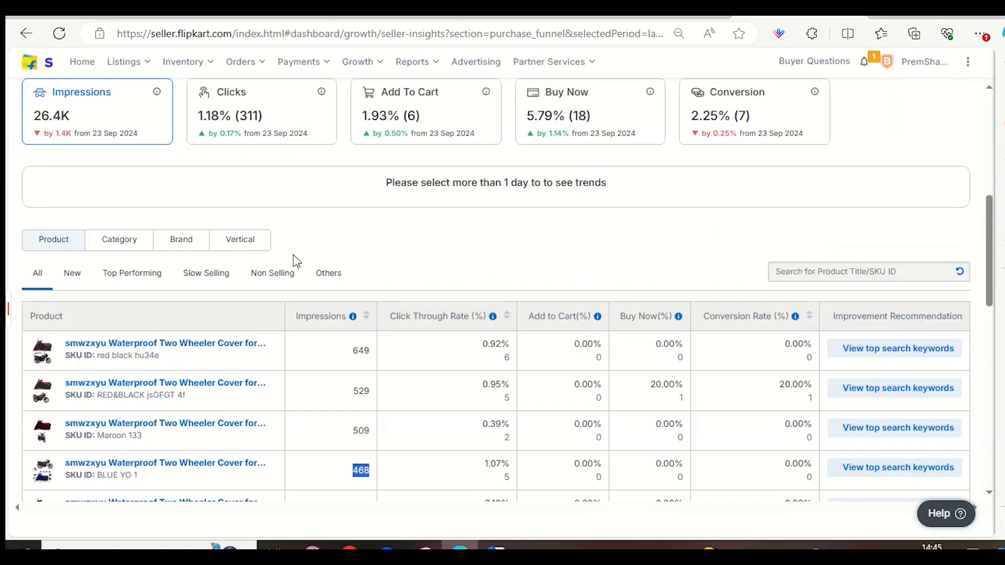
pyautogui.click(436, 137)
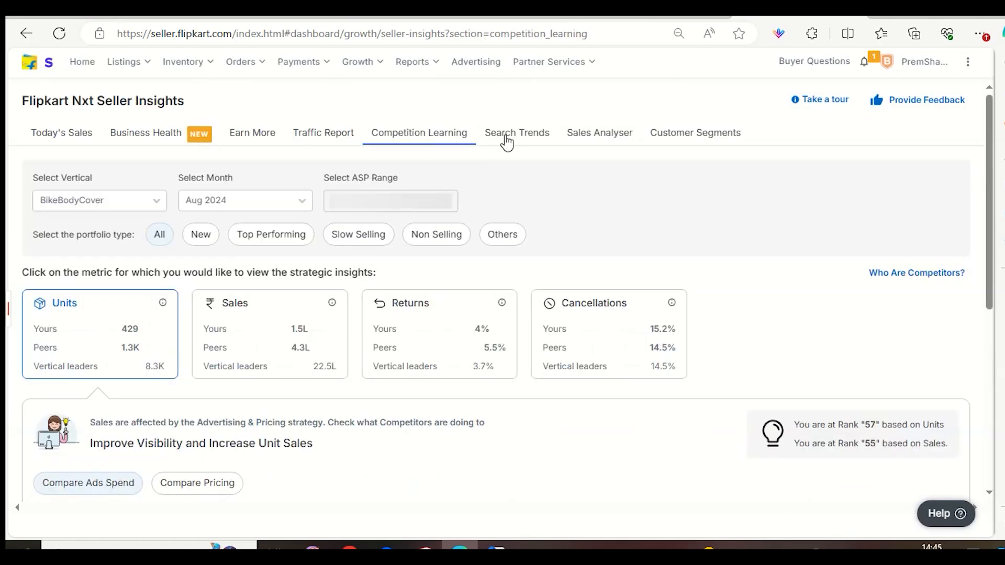
pyautogui.click(507, 137)
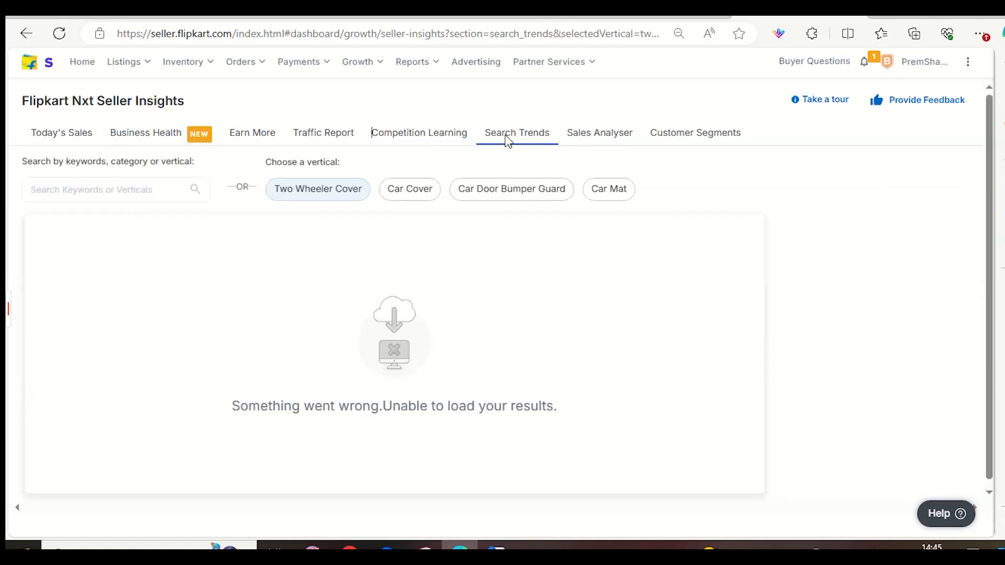
pyautogui.click(246, 134)
# View the active listings, check the active orders with pending labels, and dismiss the webinar banner.
pyautogui.moveTo(126, 62)
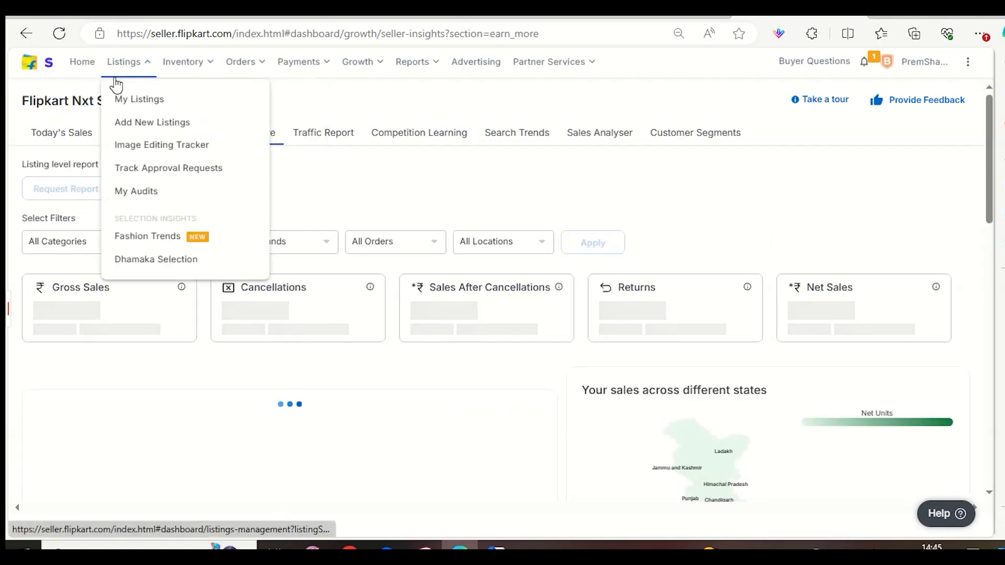
pyautogui.click(122, 104)
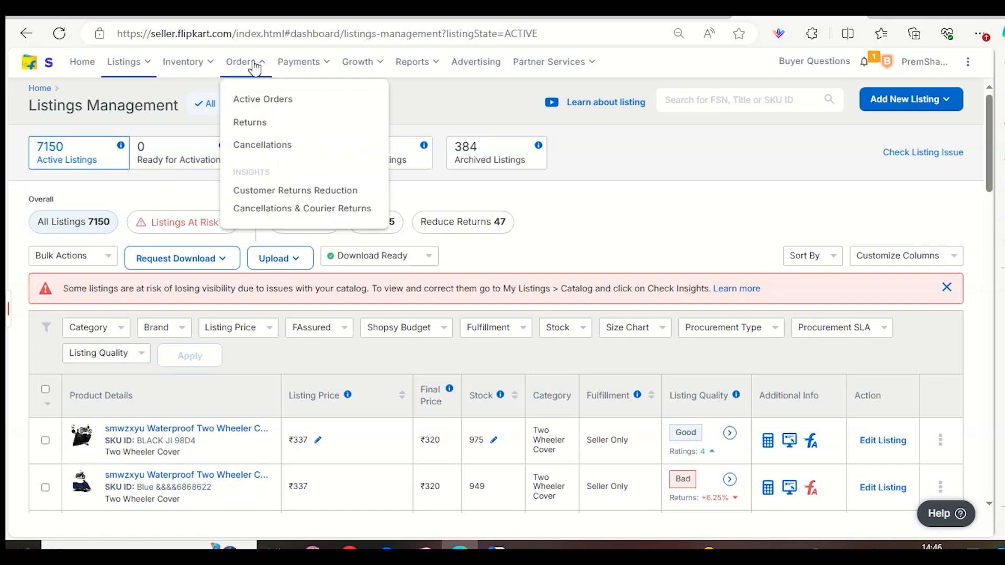
pyautogui.moveTo(273, 86)
pyautogui.moveTo(245, 62)
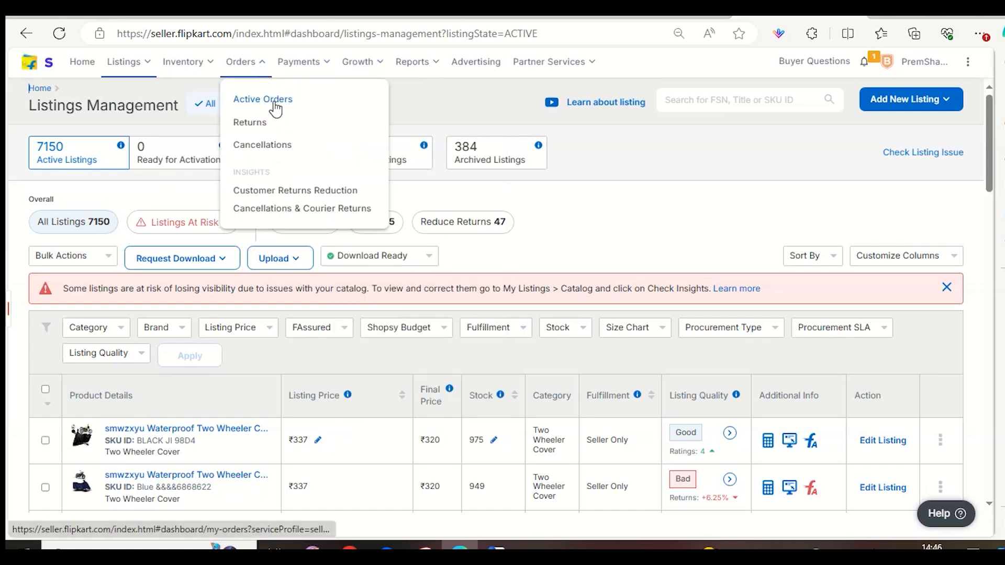
pyautogui.click(276, 107)
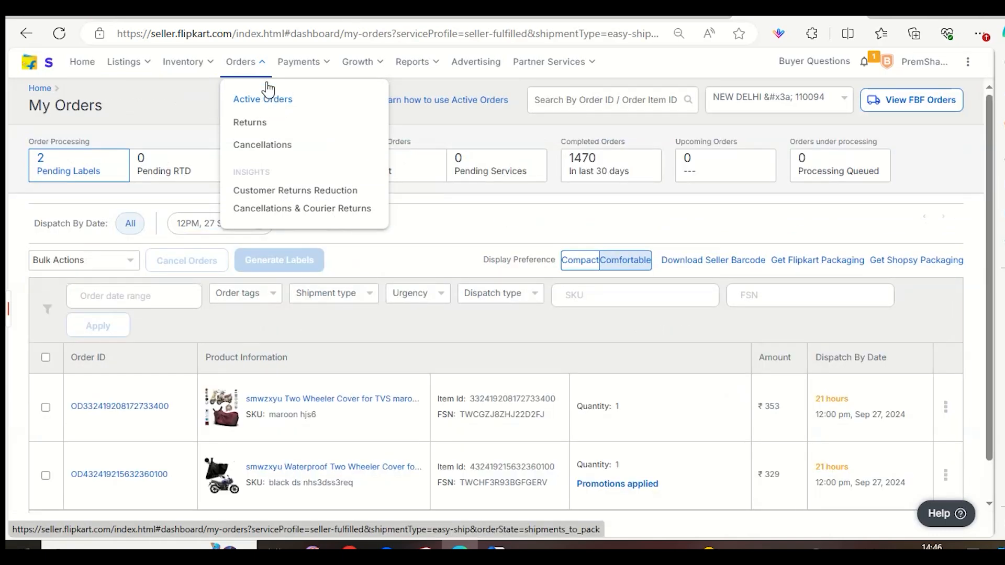
pyautogui.scroll(-2, 436, 294)
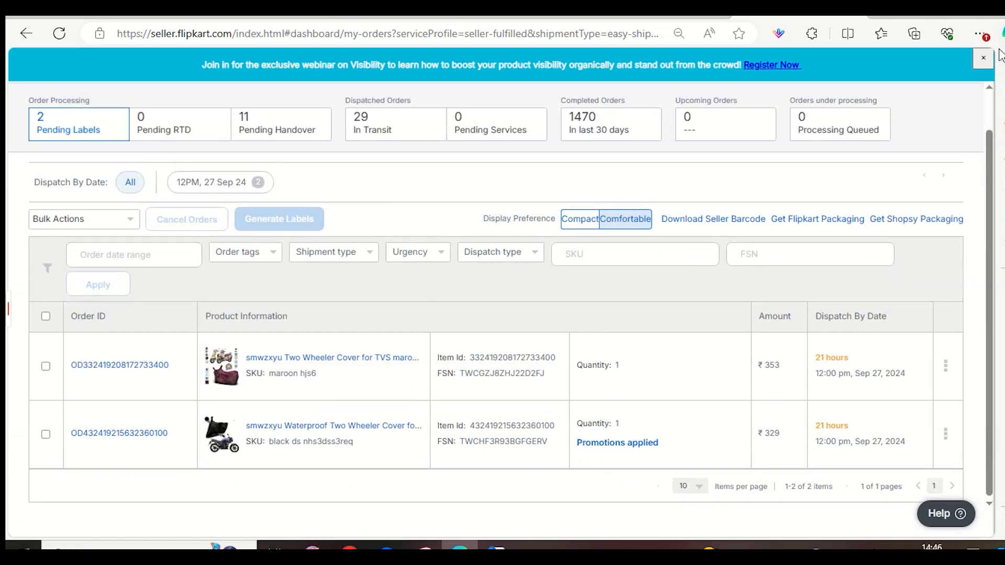
pyautogui.click(982, 58)
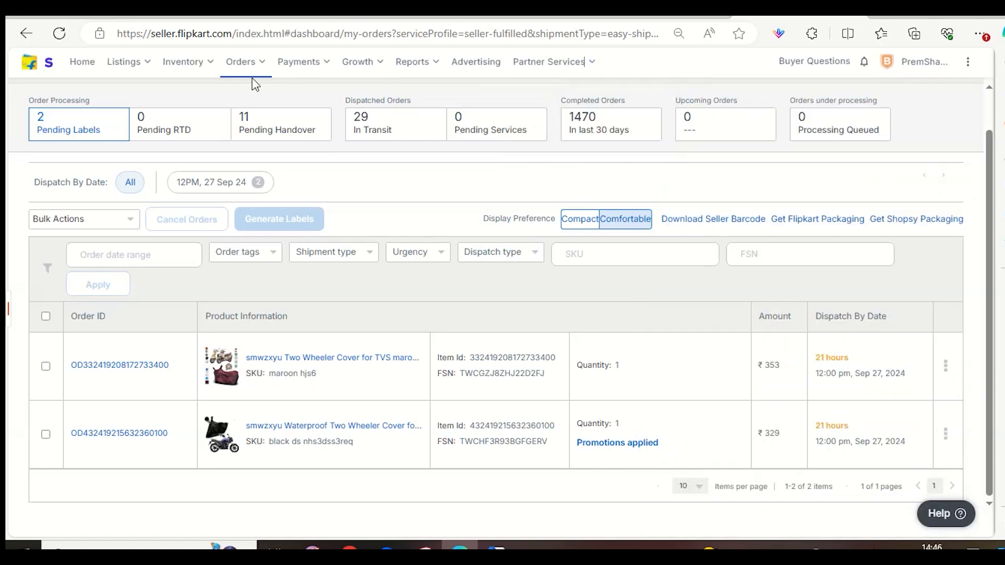
# Return to the seller insights and open the Search Trends report for Two Wheeler Cover.
pyautogui.moveTo(358, 61)
pyautogui.click(359, 104)
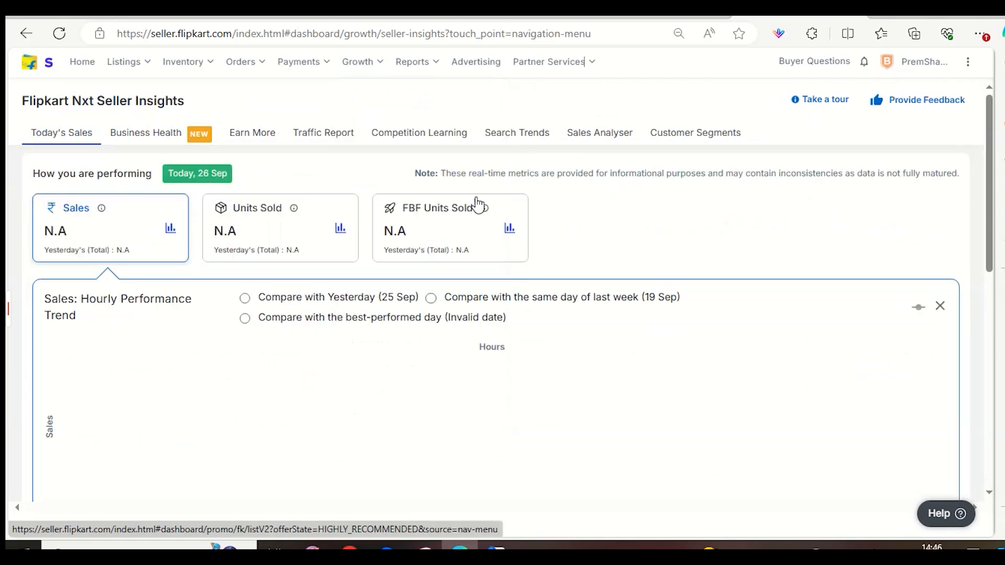
pyautogui.click(537, 137)
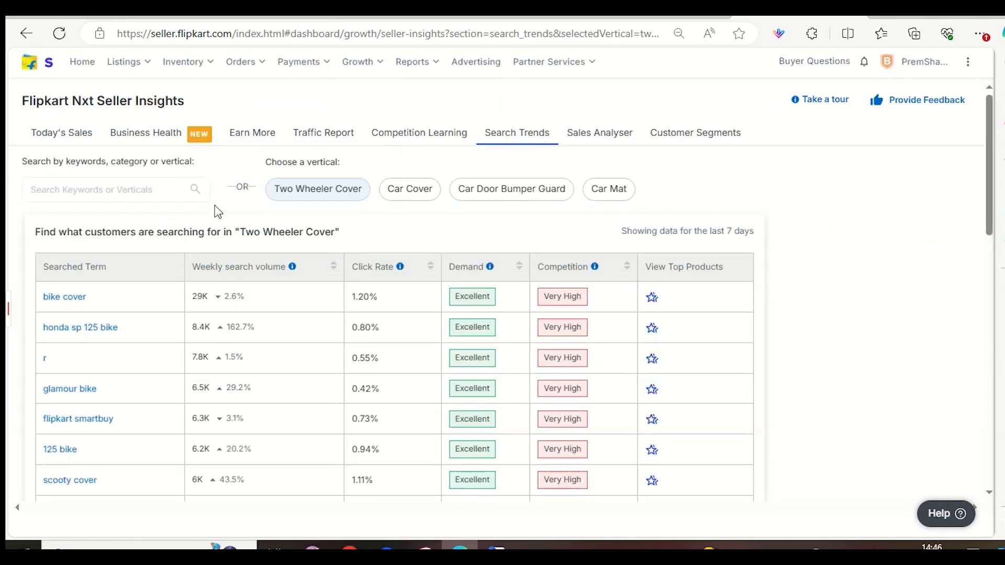
# Examine the Two Wheeler Cover searched terms, comparing their weekly search volume, click rate, demand and competition.
pyautogui.scroll(-1, 218, 313)
pyautogui.scroll(-1, 218, 313)
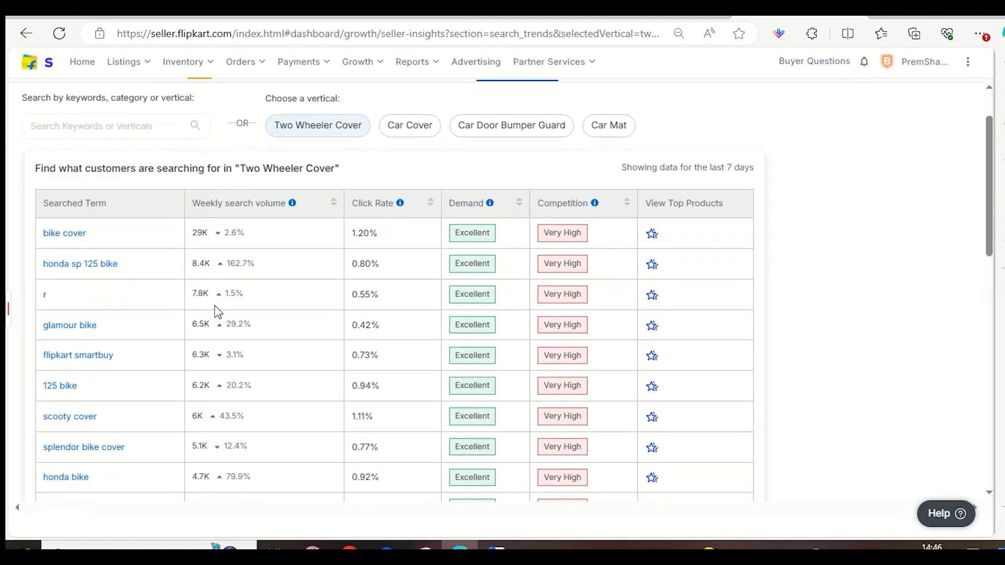
pyautogui.doubleClick(197, 234)
pyautogui.moveTo(191, 266); pyautogui.dragTo(183, 310)
pyautogui.click(186, 360)
pyautogui.scroll(-4, 275, 405)
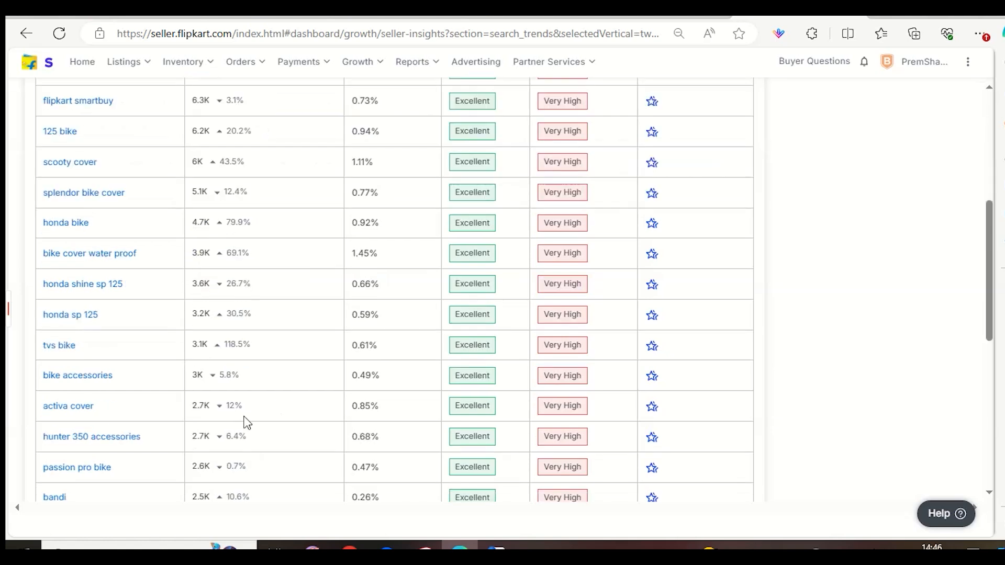
pyautogui.scroll(-7, 246, 424)
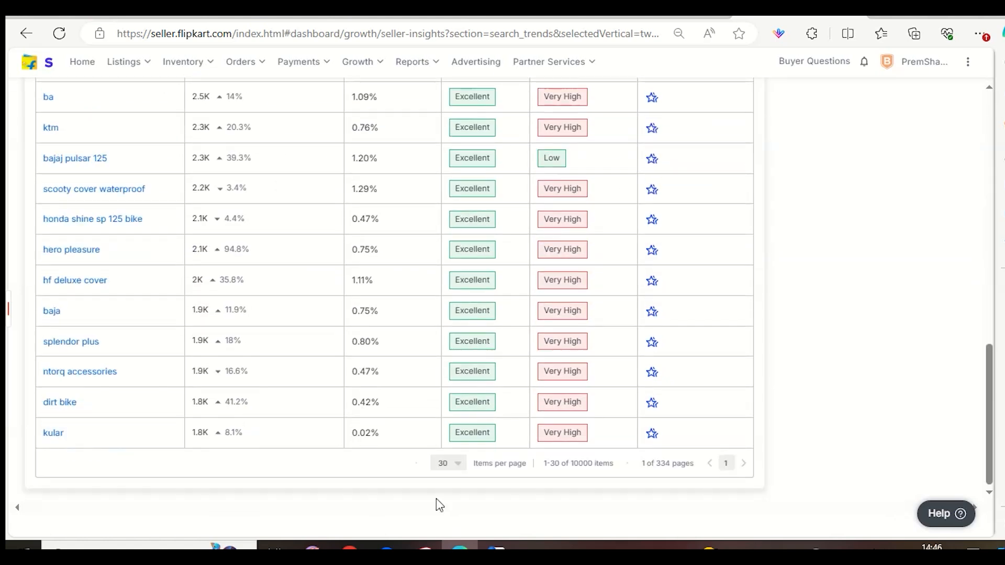
pyautogui.scroll(16, 359, 464)
pyautogui.scroll(-5, 350, 435)
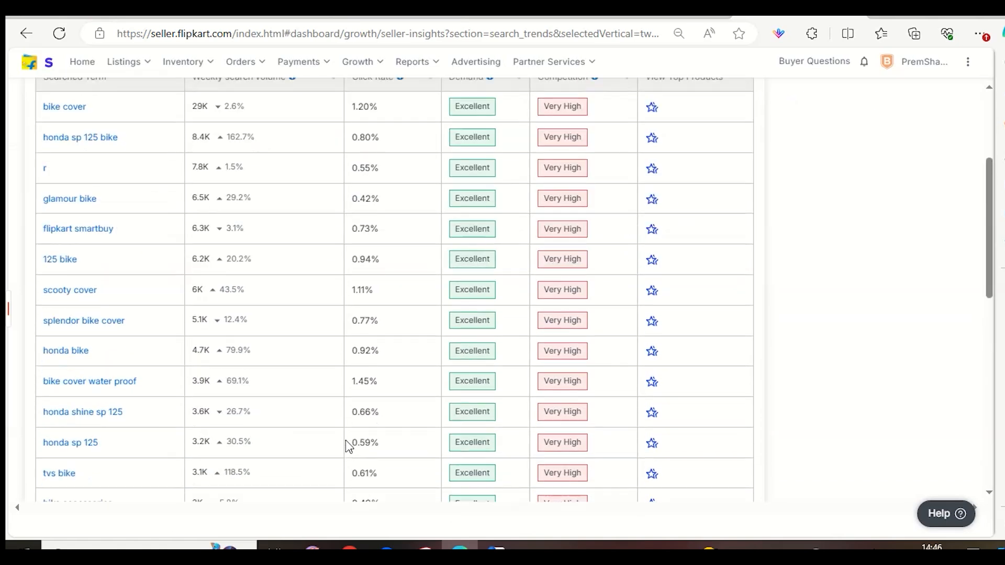
pyautogui.scroll(-9, 356, 439)
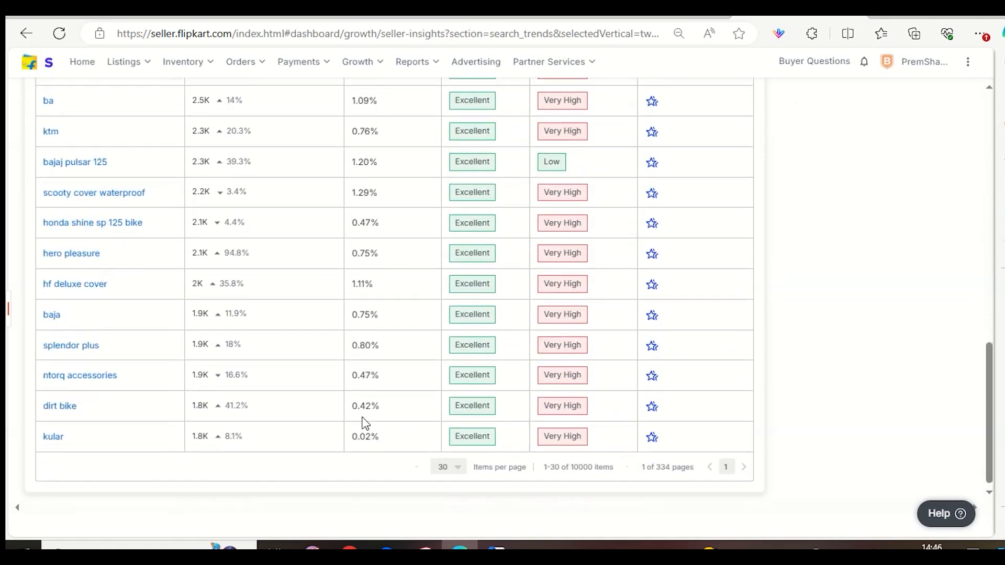
pyautogui.scroll(12, 366, 423)
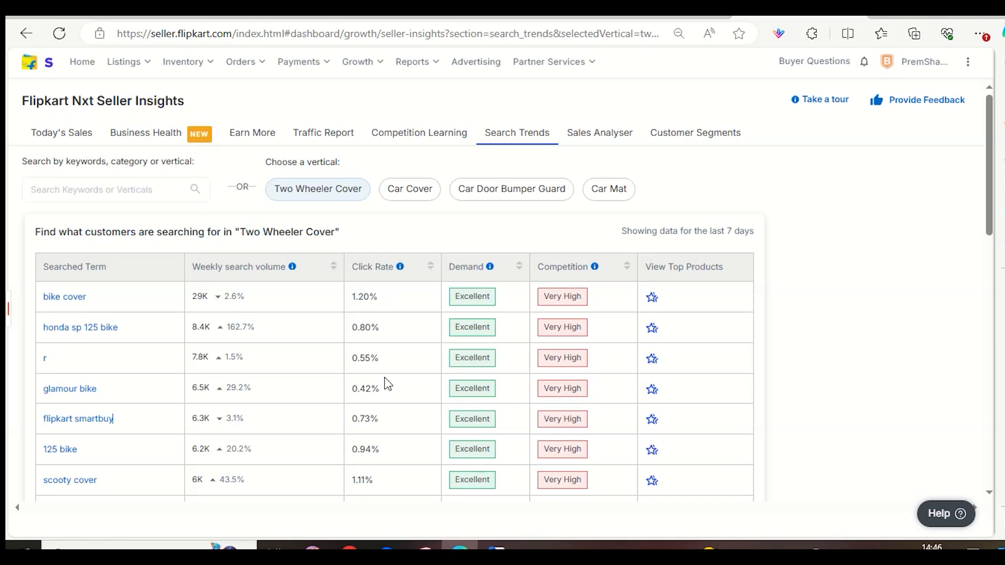
# Search the customer search trends for the keyword "teasate".
pyautogui.click(110, 190)
pyautogui.write('teasate')
pyautogui.press('Return')
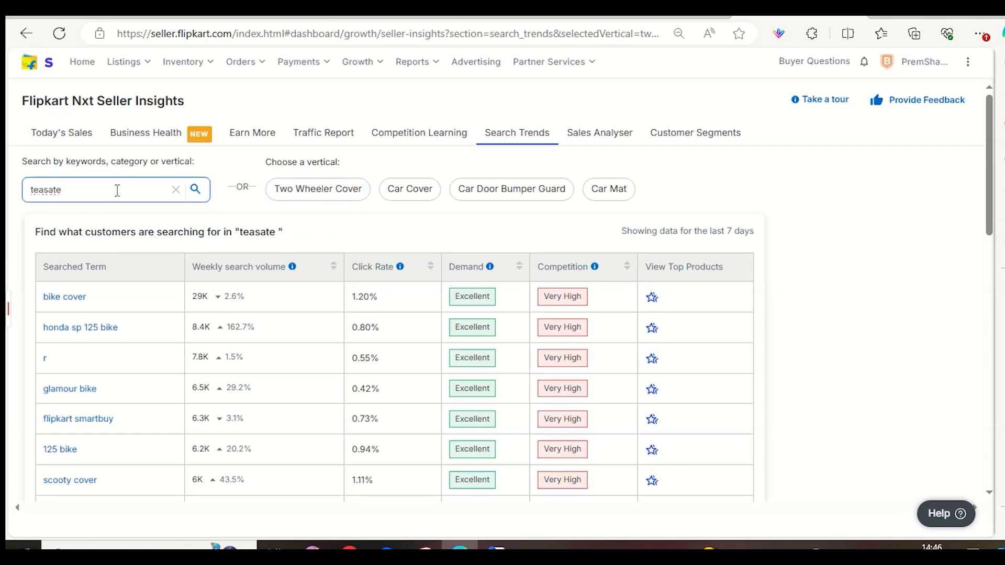
# Clear the keyword search and view the Customer Segments, Sales Analyser and Competition Learning reports.
pyautogui.click(176, 189)
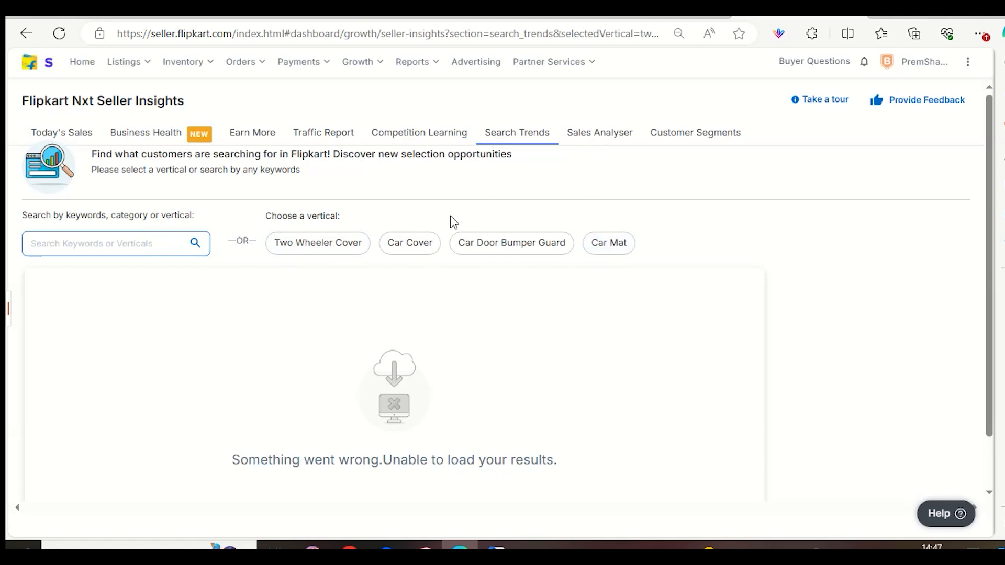
pyautogui.click(668, 140)
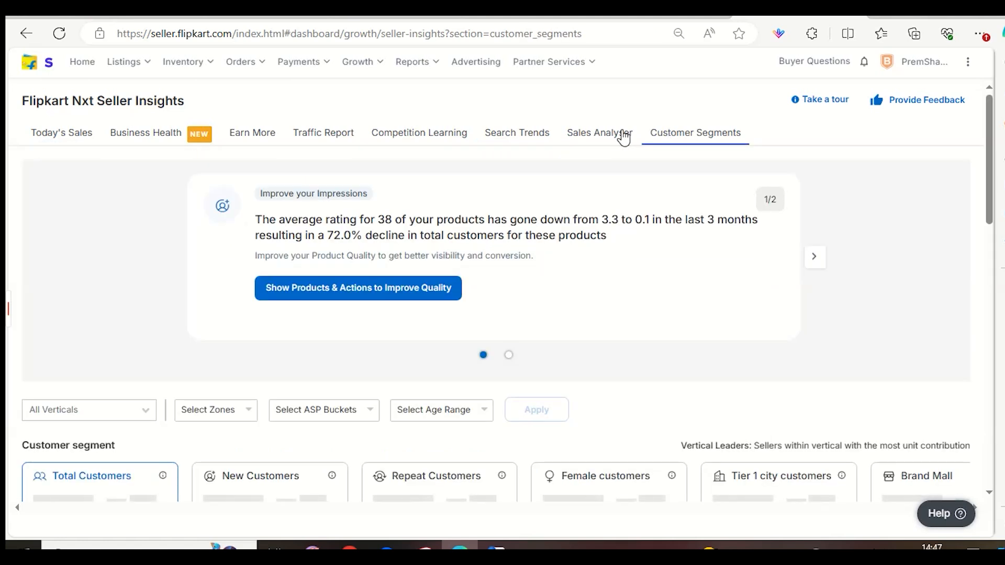
pyautogui.click(617, 134)
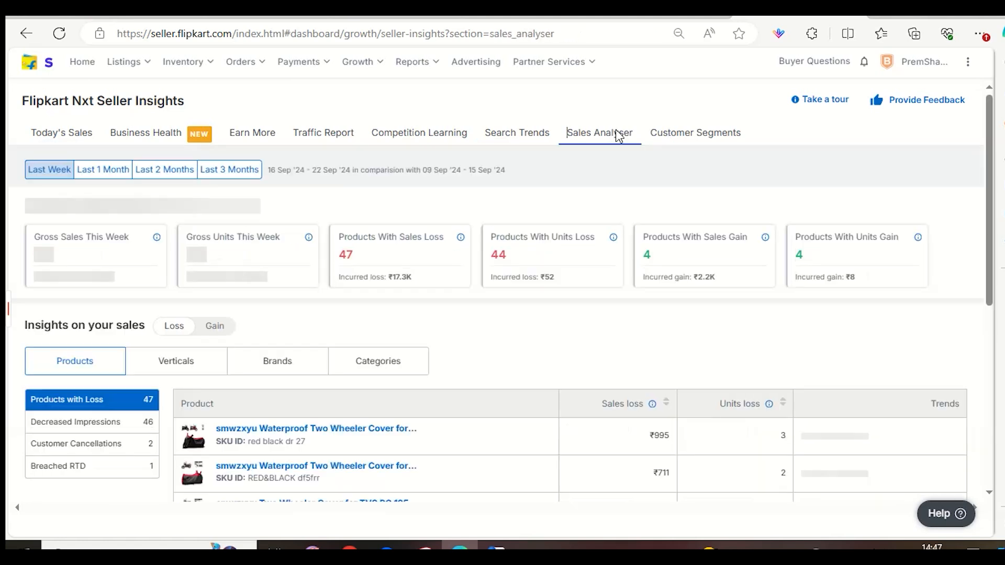
pyautogui.click(448, 134)
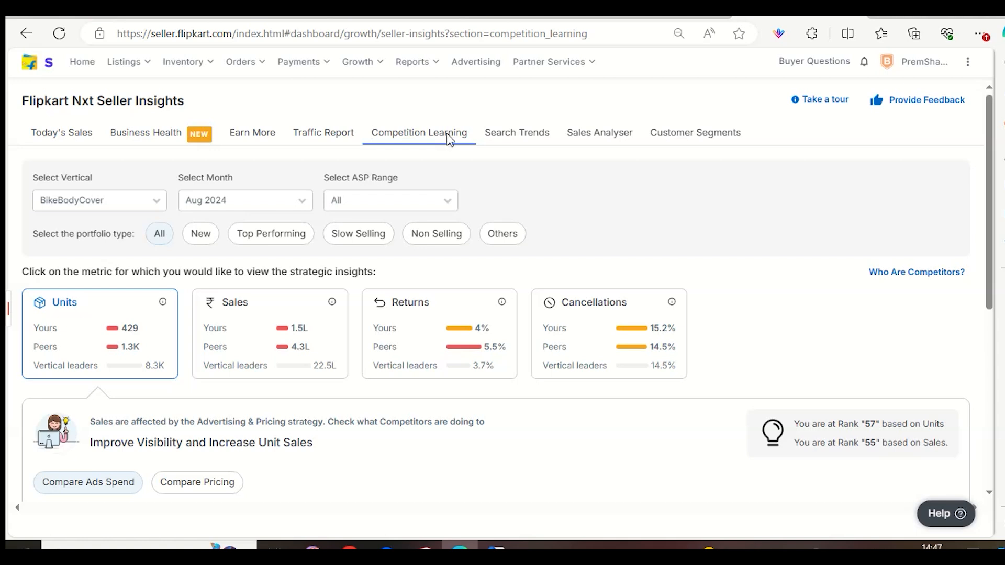
# Review the Today's Sales report, including the hourly performance trend and the product-wise sales table.
pyautogui.click(68, 140)
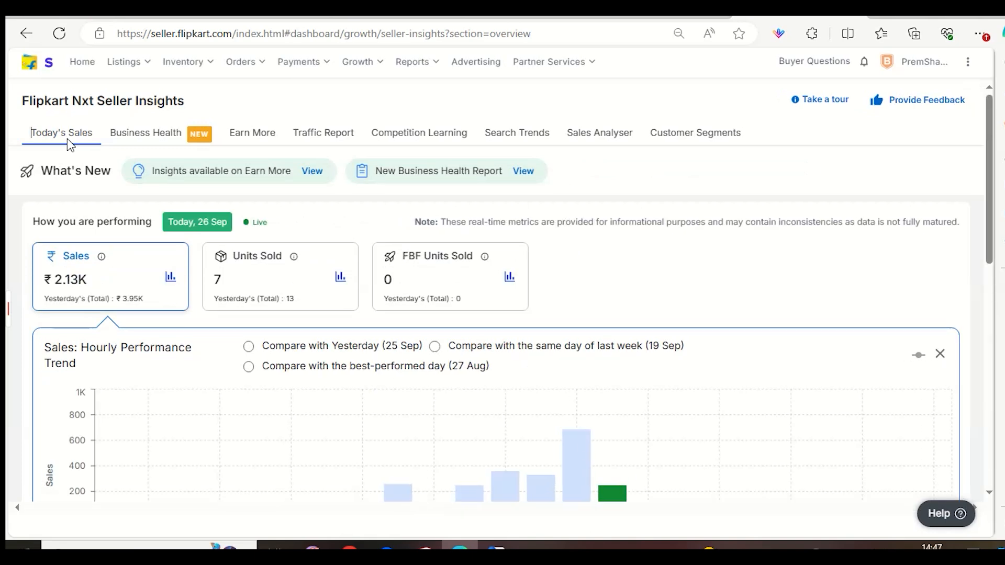
pyautogui.scroll(-5, 446, 258)
pyautogui.scroll(-5, 445, 257)
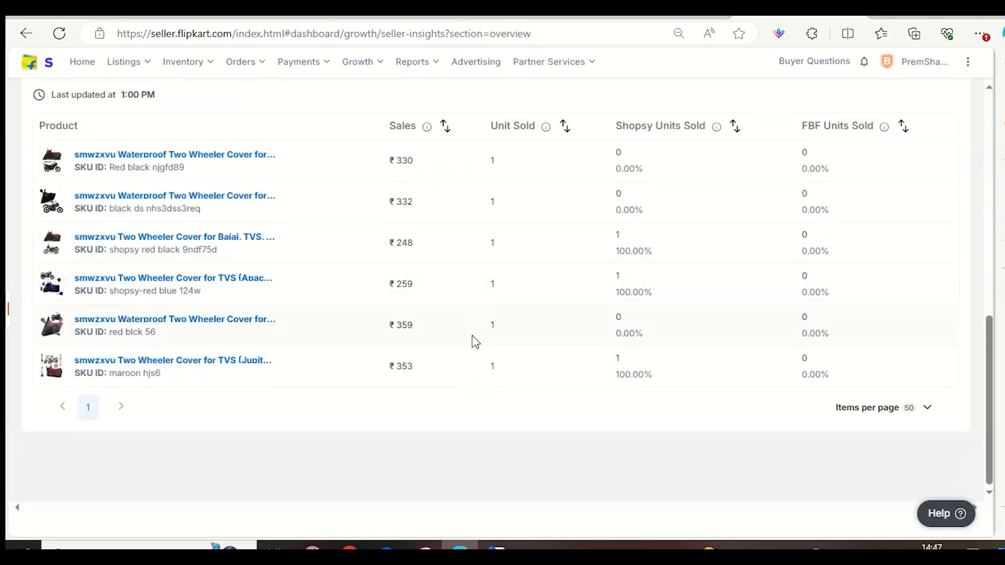
pyautogui.scroll(10, 312, 318)
# Open the Fashion Trends selection insights, search the verticals for "shose" and choose Horse Shoe Rings under Artificial & Silver Jewellery.
pyautogui.moveTo(118, 76)
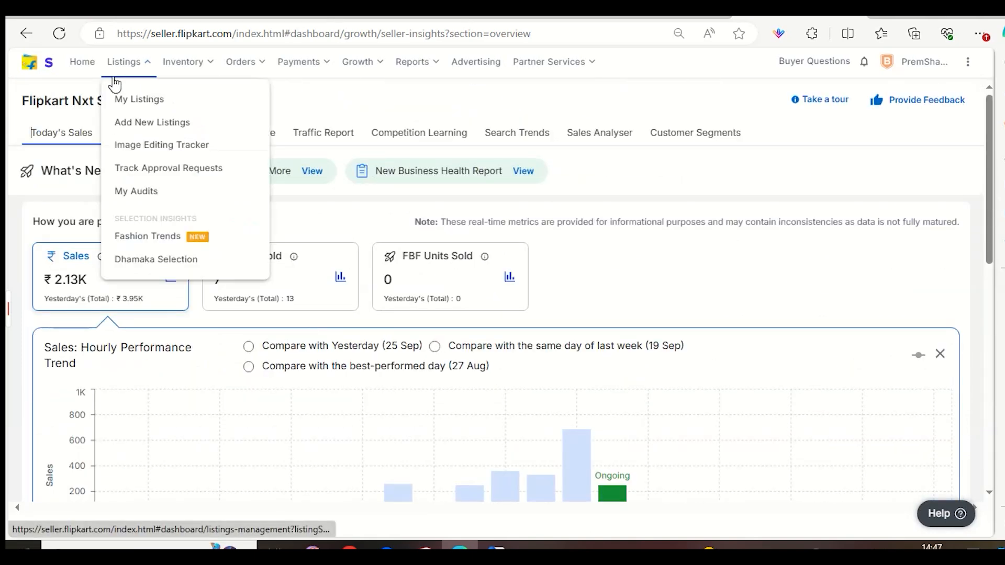
pyautogui.click(130, 242)
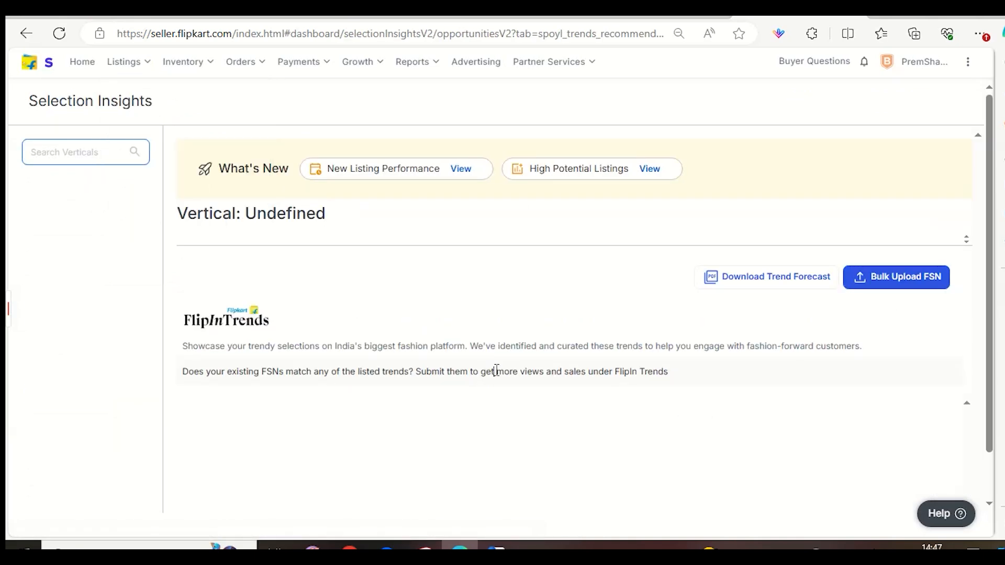
pyautogui.click(69, 157)
pyautogui.write('shose')
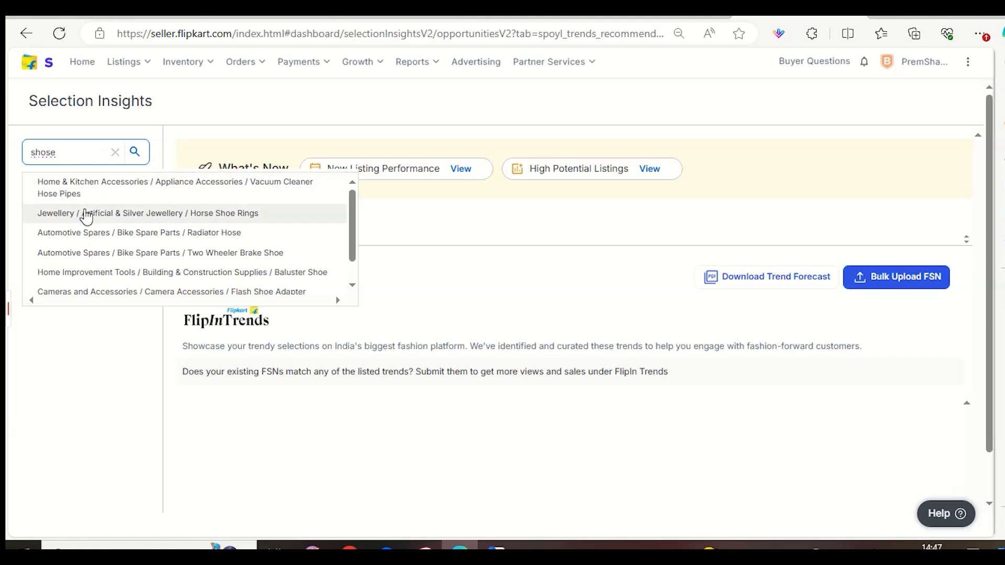
pyautogui.click(117, 215)
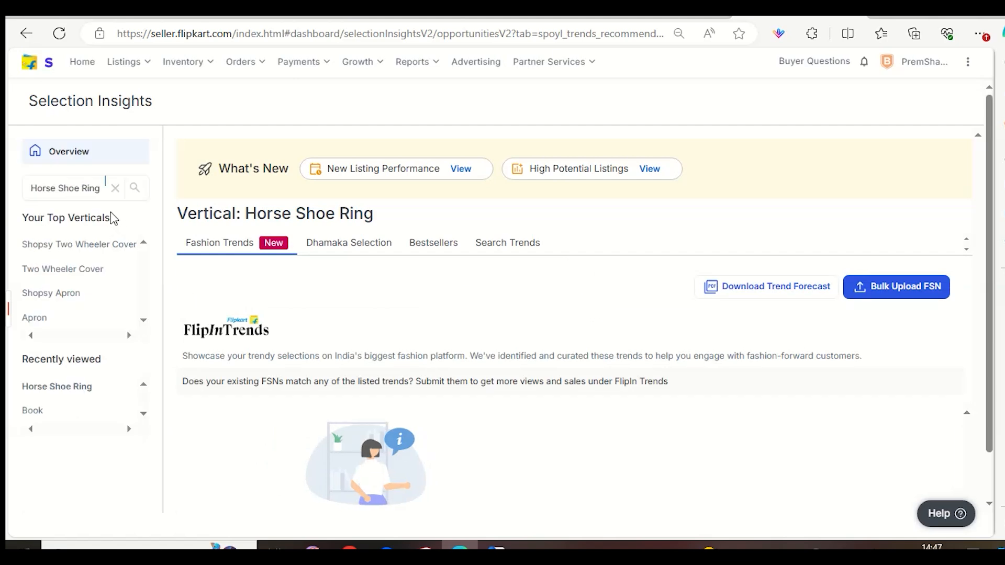
# Open the Search Trends section of Selection Insights and clear its Two Wheeler Cover keyword.
pyautogui.tripleClick(94, 198)
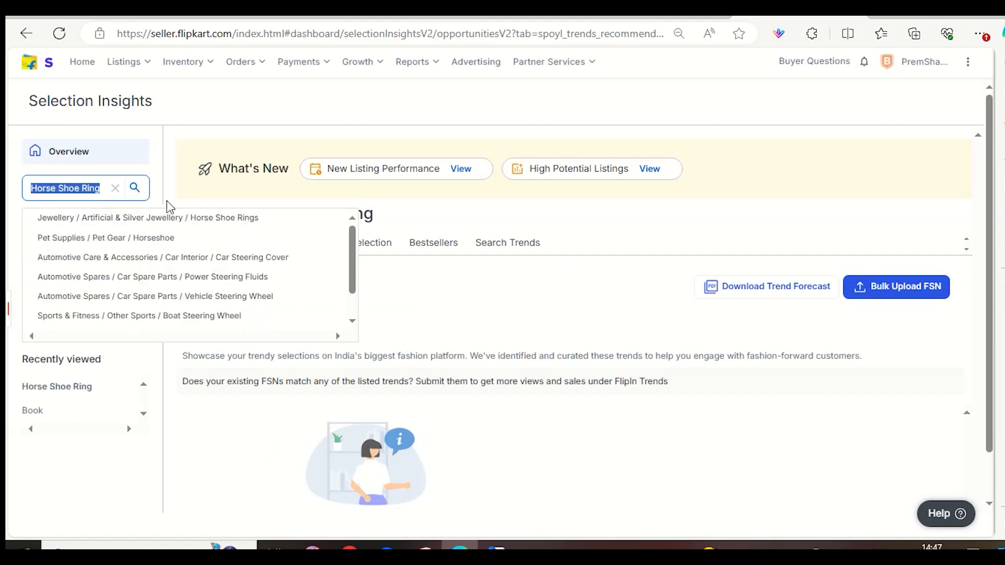
pyautogui.click(501, 278)
pyautogui.click(521, 242)
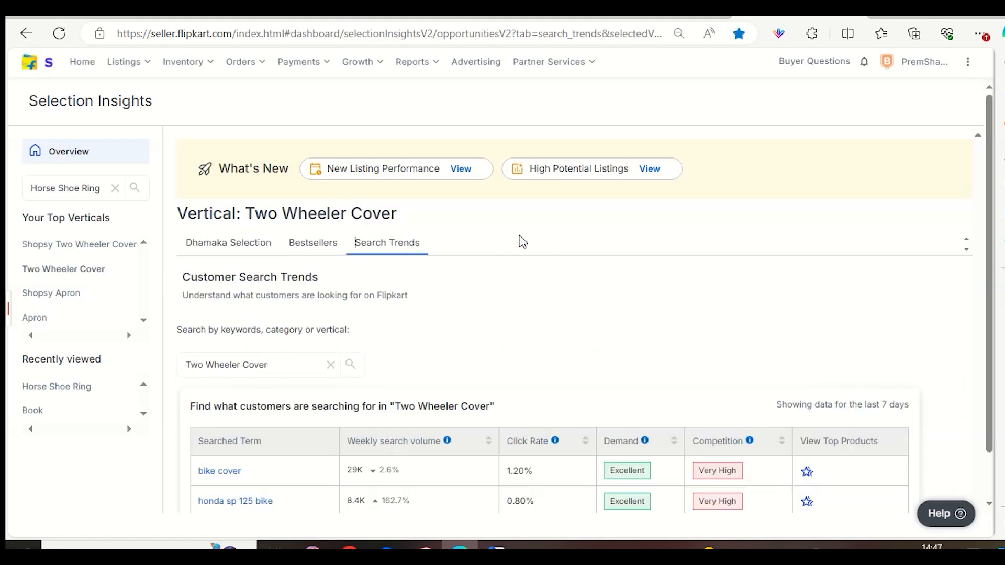
pyautogui.click(330, 300)
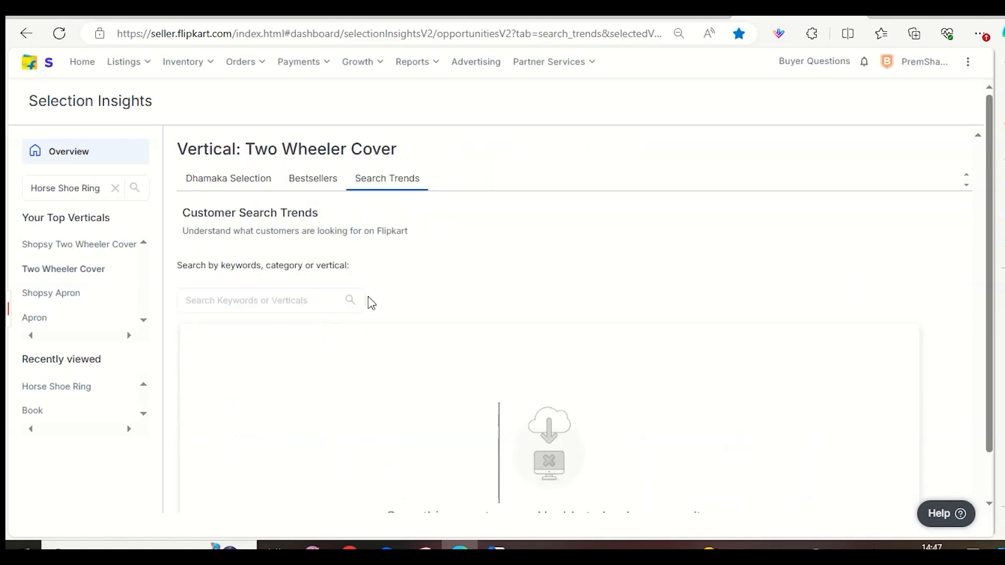
# Copy the vertical name "Horse Shoe Ring" into the customer search trends, search for it and review the searched terms.
pyautogui.tripleClick(100, 187)
pyautogui.hotkey('ctrl', 'c')
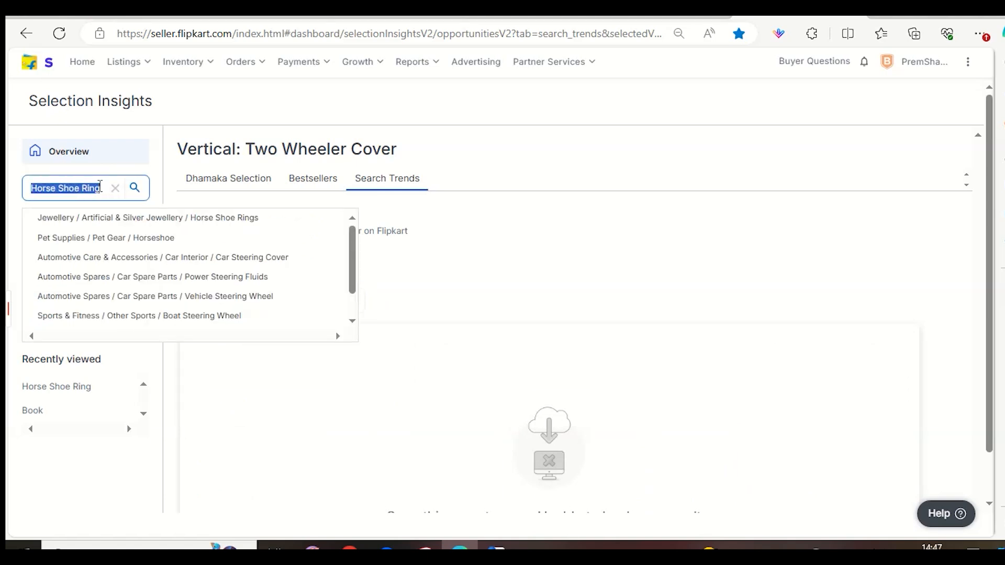
pyautogui.click(582, 217)
pyautogui.click(623, 301)
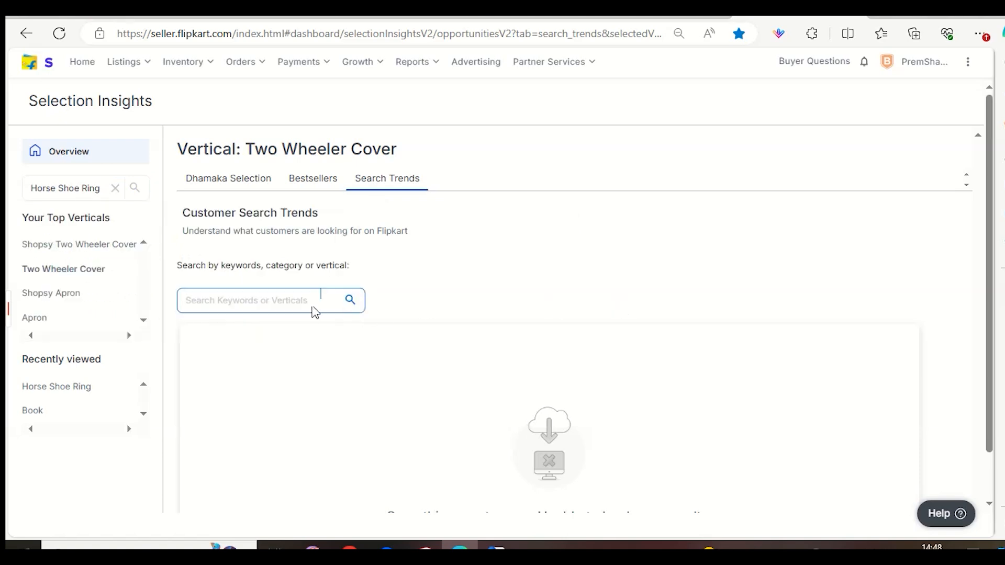
pyautogui.click(258, 299)
pyautogui.hotkey('ctrl', 'v')
pyautogui.press('Return')
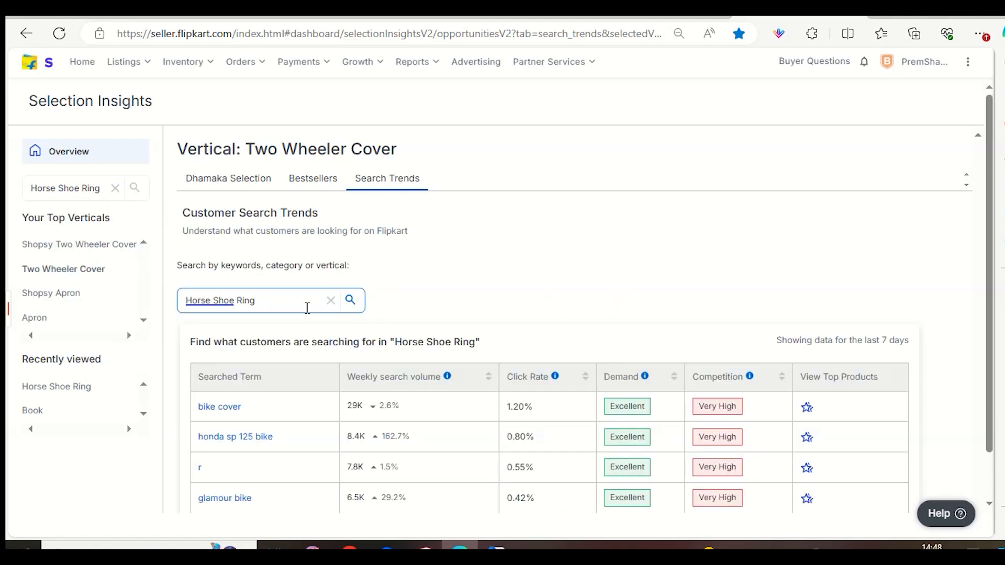
pyautogui.click(534, 315)
pyautogui.scroll(-2, 523, 346)
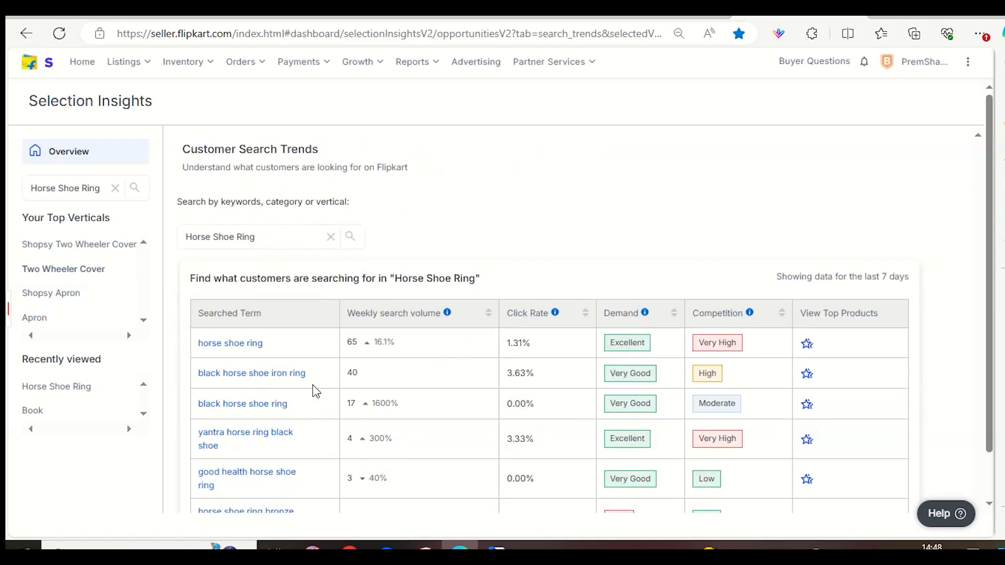
pyautogui.scroll(-2, 314, 390)
pyautogui.scroll(4, 320, 392)
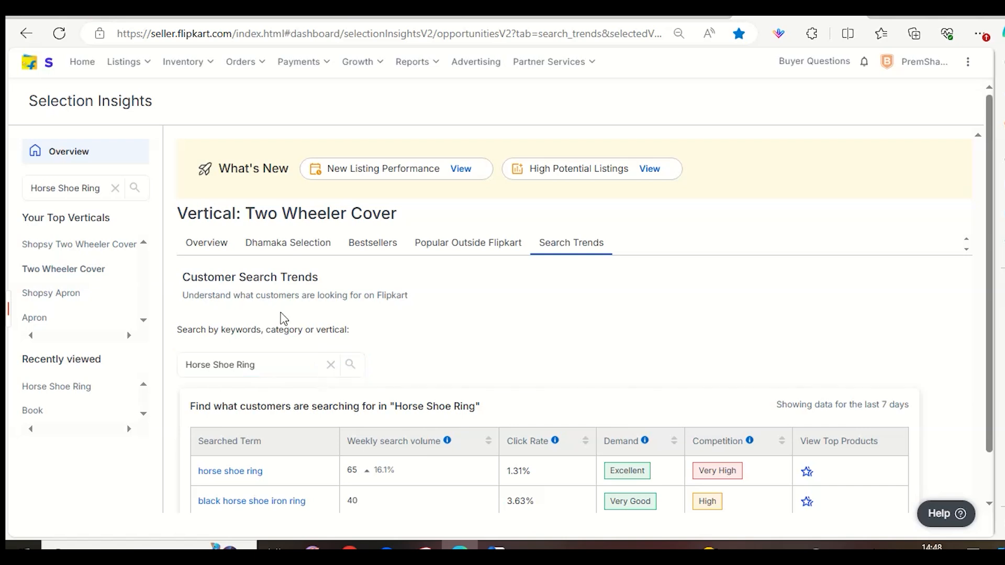
# Review the Two Wheeler Cover overview, including its new listings performance and high potential listings.
pyautogui.click(218, 250)
pyautogui.scroll(-1, 527, 352)
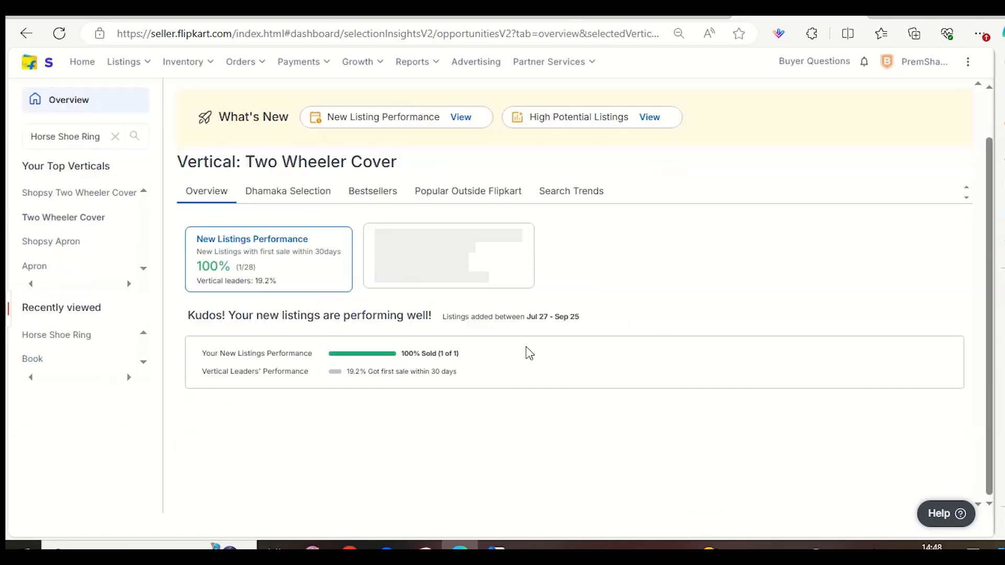
pyautogui.scroll(1, 601, 293)
pyautogui.scroll(-1, 670, 335)
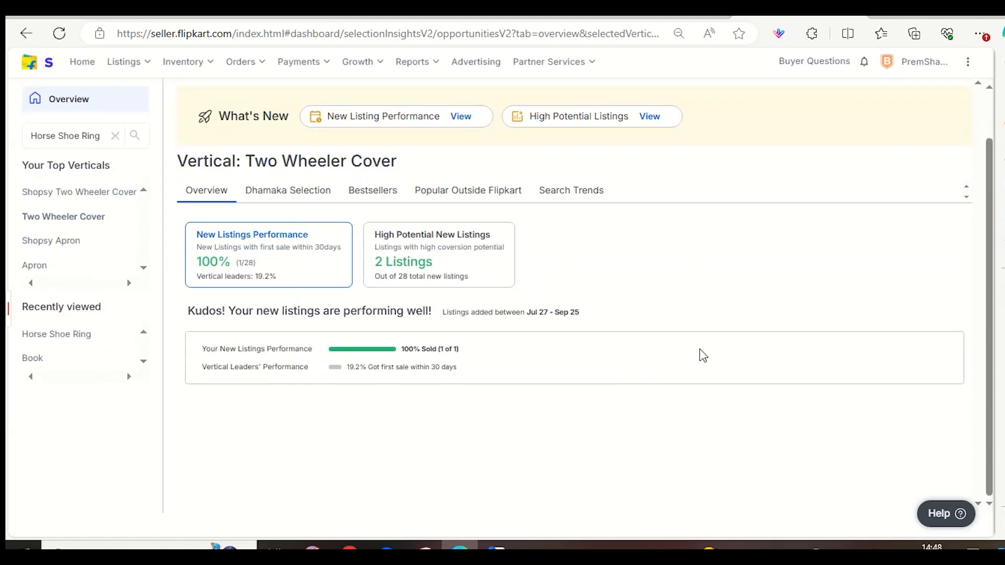
pyautogui.moveTo(736, 546)
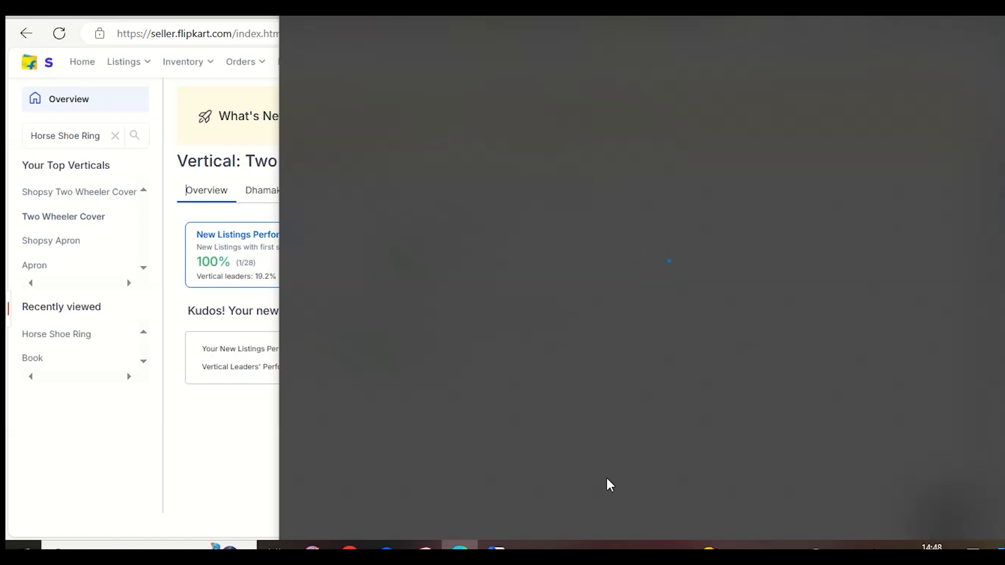
pyautogui.click(212, 411)
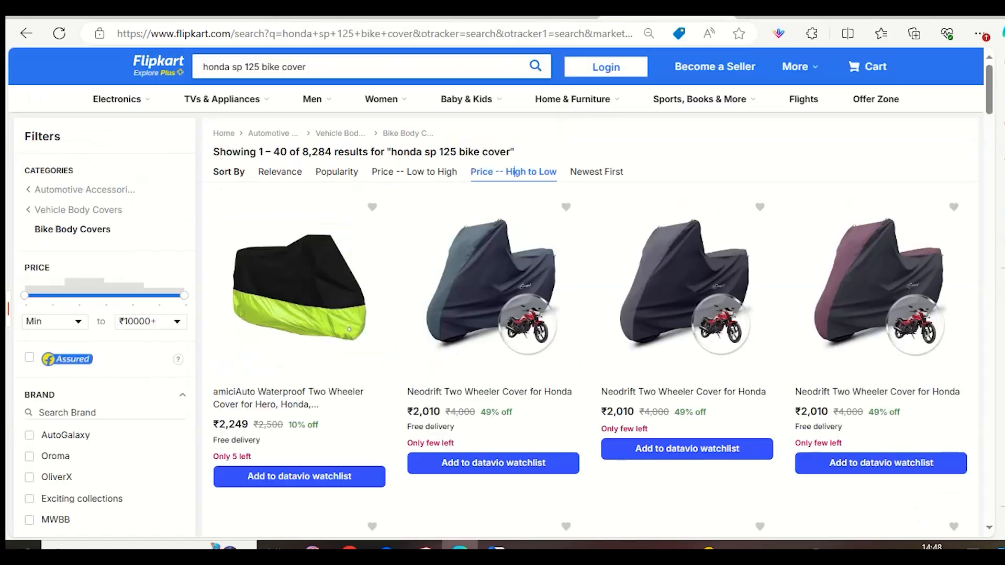
# Switch to the Flipkart shopping site, search for "shose" and look over the first results.
pyautogui.click(702, 19)
pyautogui.click(498, 61)
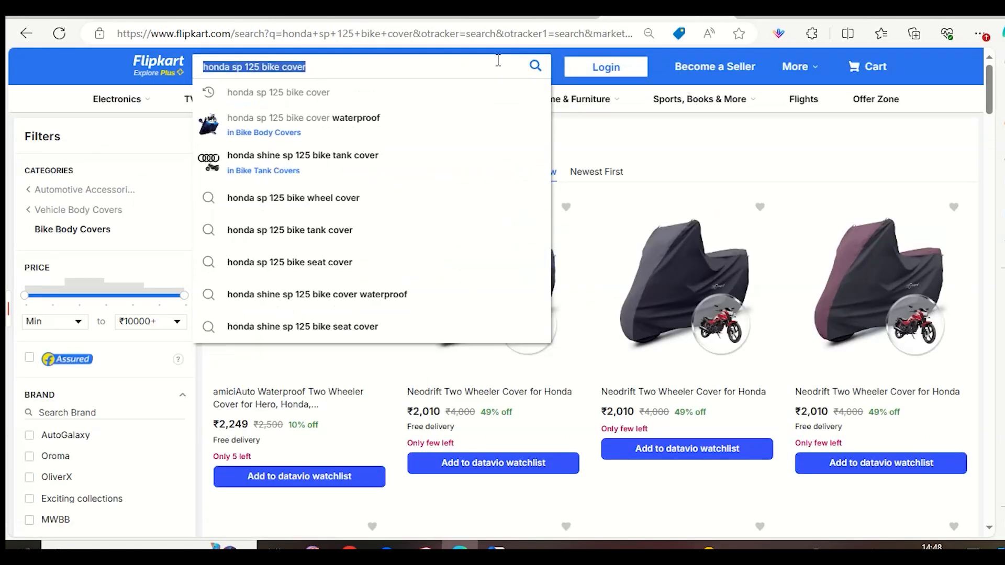
pyautogui.press('BackSpace')
pyautogui.write('shose')
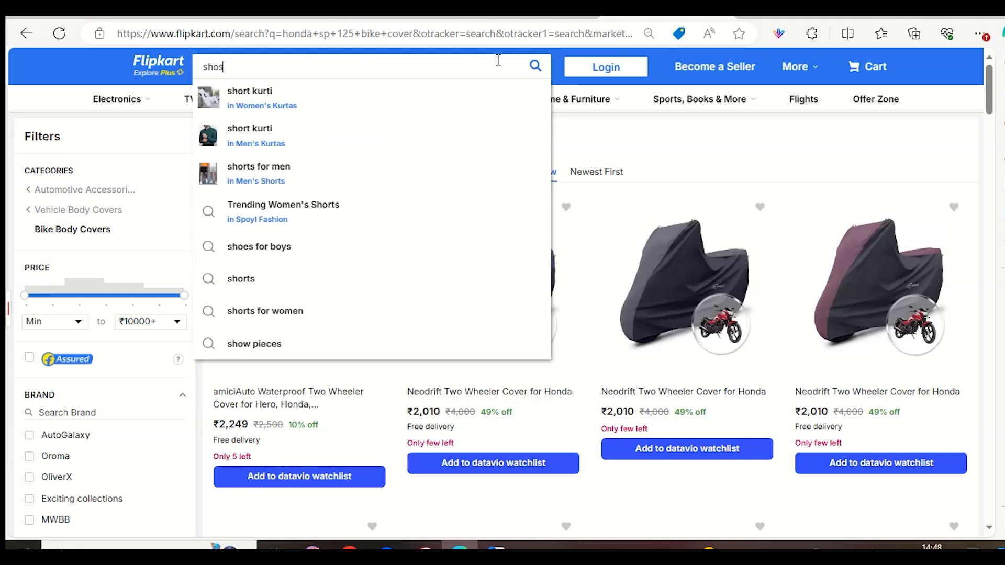
pyautogui.press('Return')
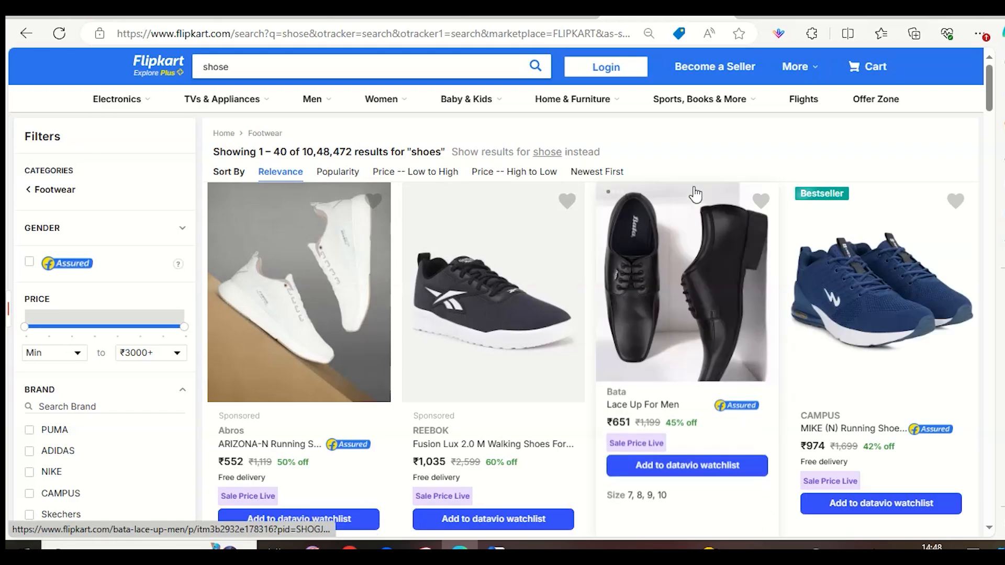
pyautogui.scroll(-3, 832, 330)
pyautogui.scroll(3, 785, 351)
# Open the Bata Lace Up For Men product and examine its offers, seller details, reviews and questions.
pyautogui.click(757, 351)
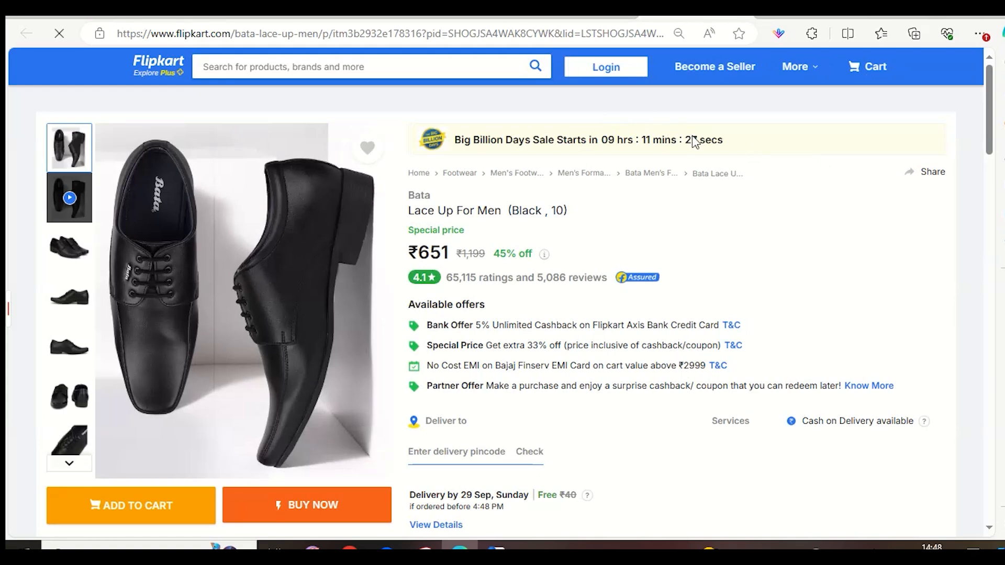
pyautogui.scroll(-3, 693, 154)
pyautogui.scroll(-5, 694, 157)
pyautogui.scroll(4, 738, 222)
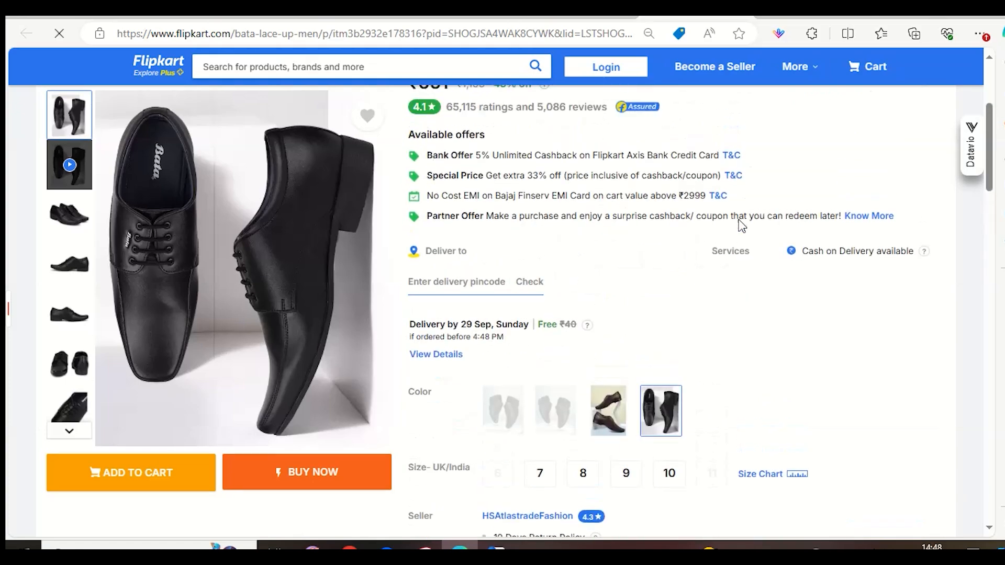
pyautogui.scroll(5, 740, 220)
pyautogui.scroll(-11, 740, 221)
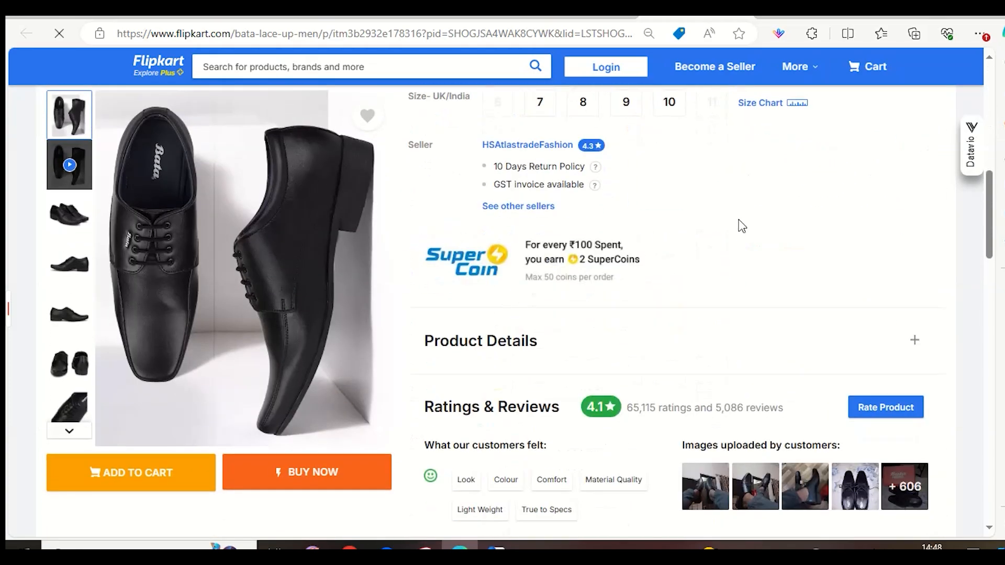
pyautogui.scroll(-15, 740, 225)
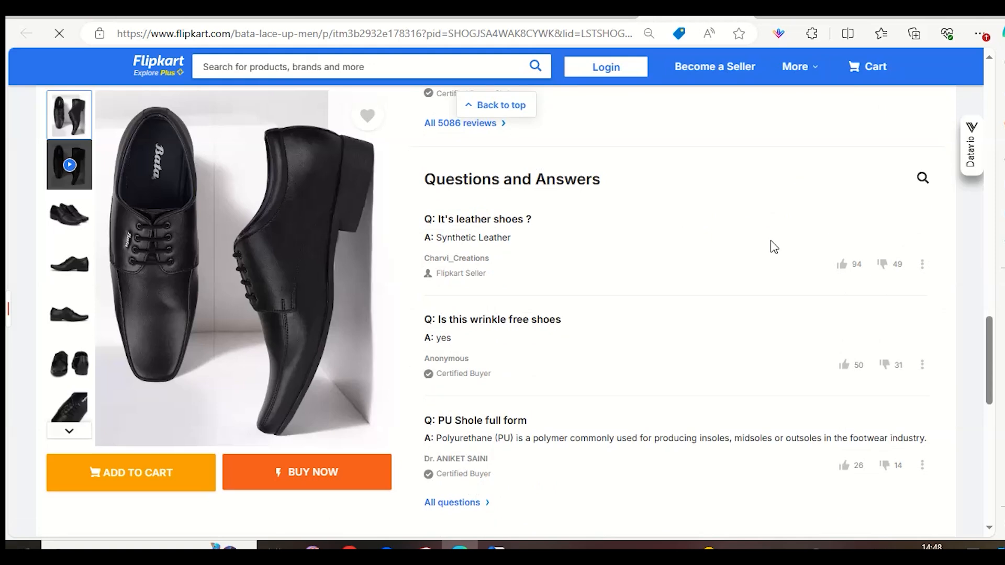
# Check the installed browser extensions, close the list and return to the Datavio listing health bar above the Bata product.
pyautogui.click(812, 37)
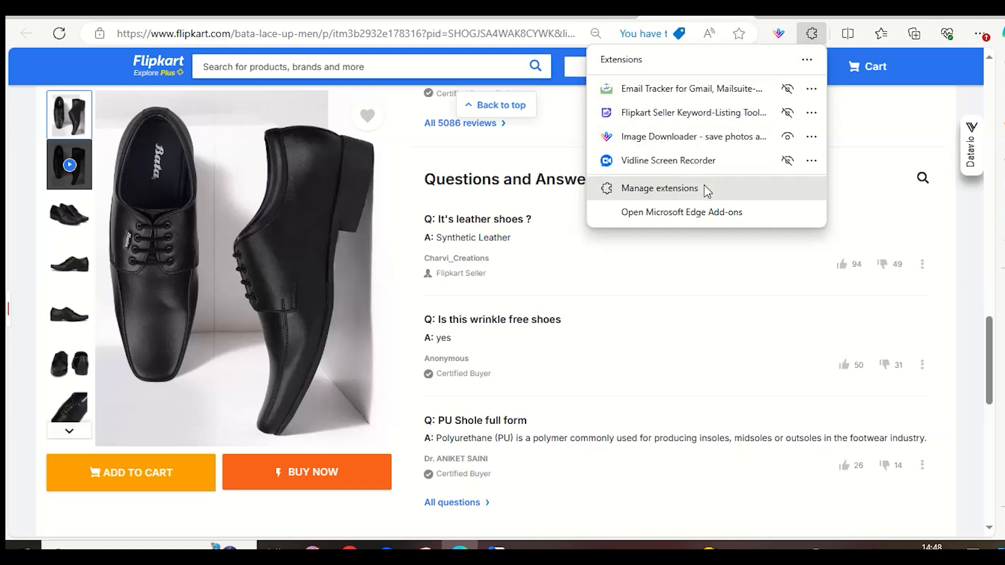
pyautogui.click(673, 318)
pyautogui.scroll(15, 682, 307)
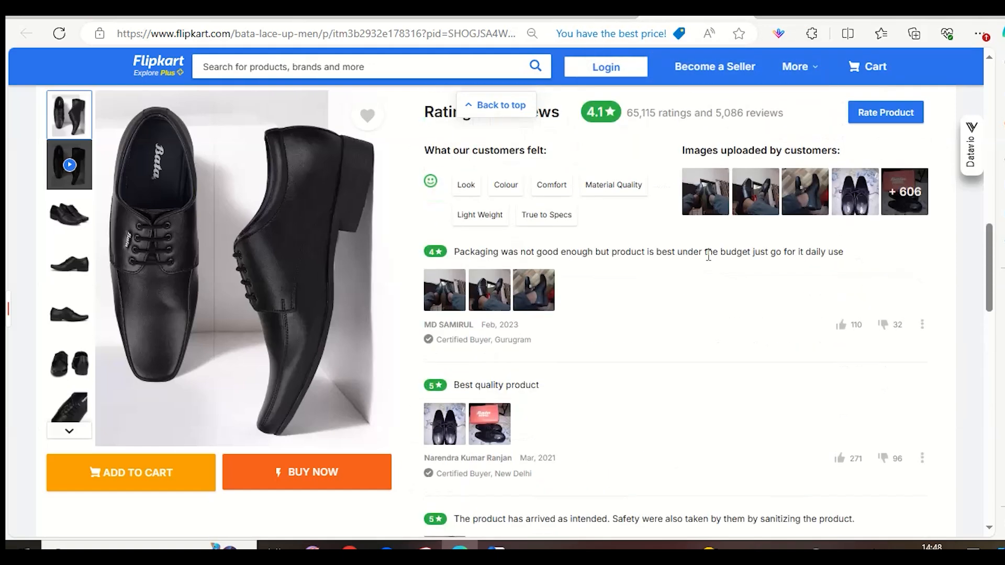
pyautogui.scroll(3, 729, 291)
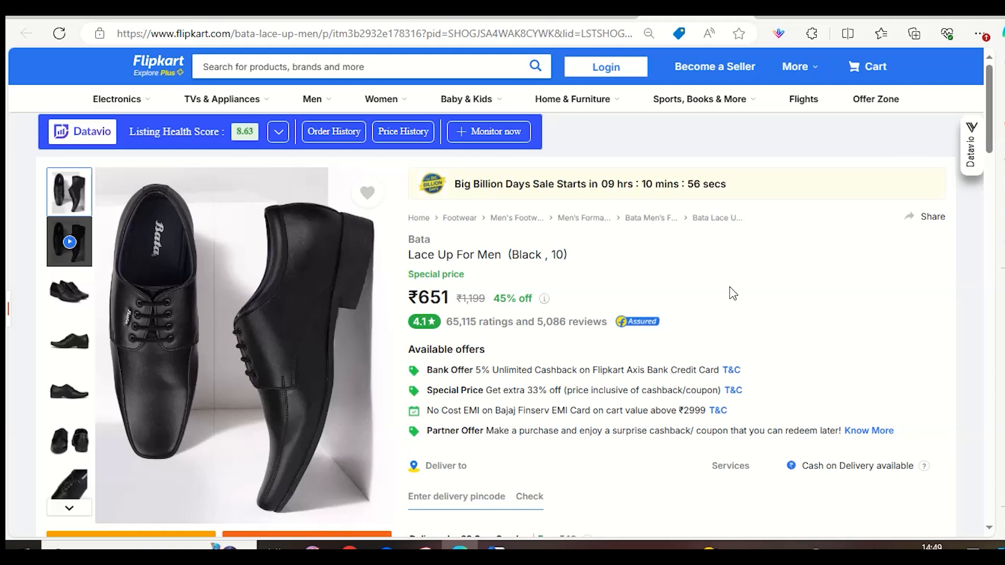
# Return to the shoe search results and browse the competing products' photos and prices.
pyautogui.click(744, 14)
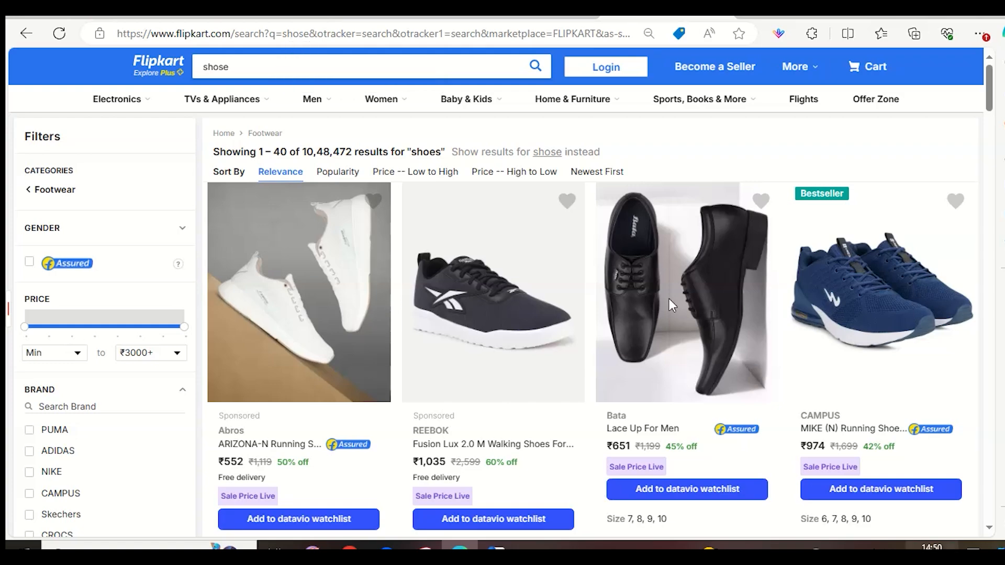
pyautogui.scroll(-5, 772, 314)
pyautogui.scroll(-10, 772, 314)
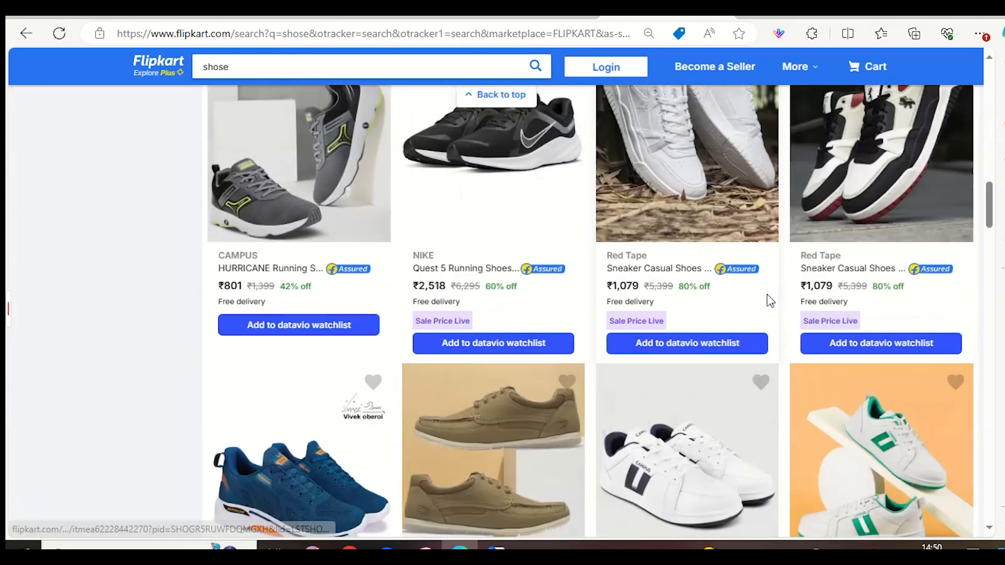
pyautogui.scroll(-10, 768, 309)
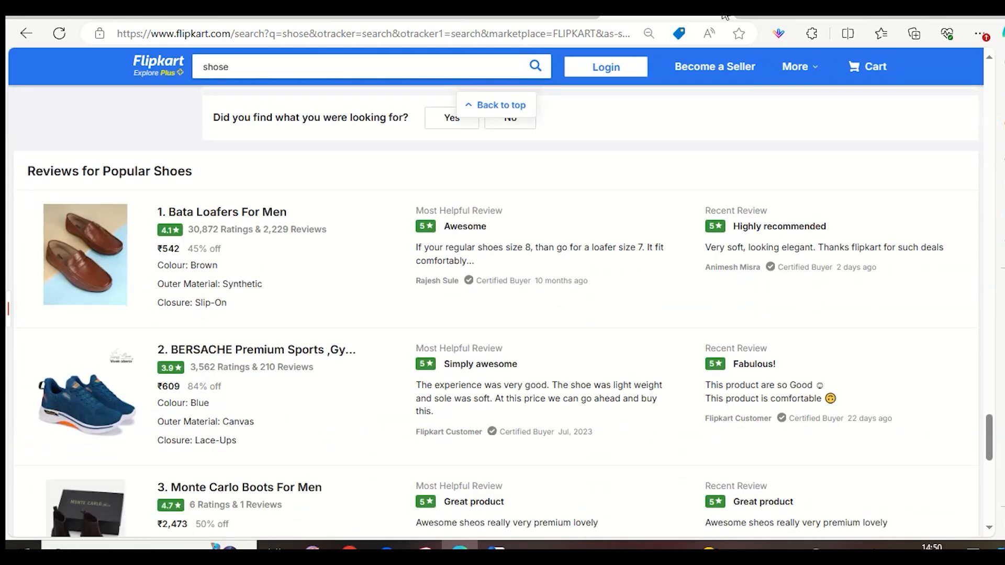
# Return to the Flipkart seller dashboard and open the active listings in Listings Management.
pyautogui.click(724, 16)
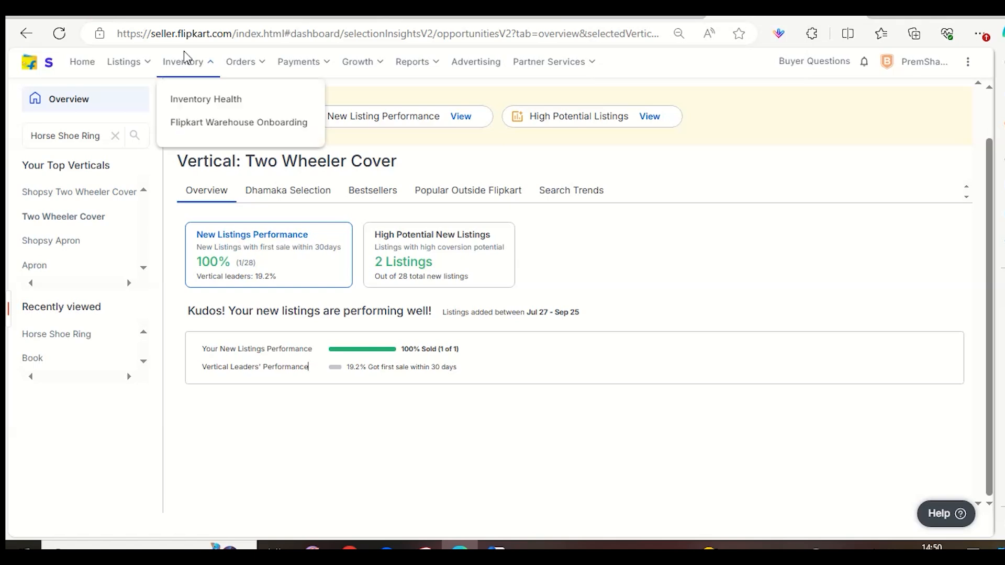
pyautogui.click(192, 16)
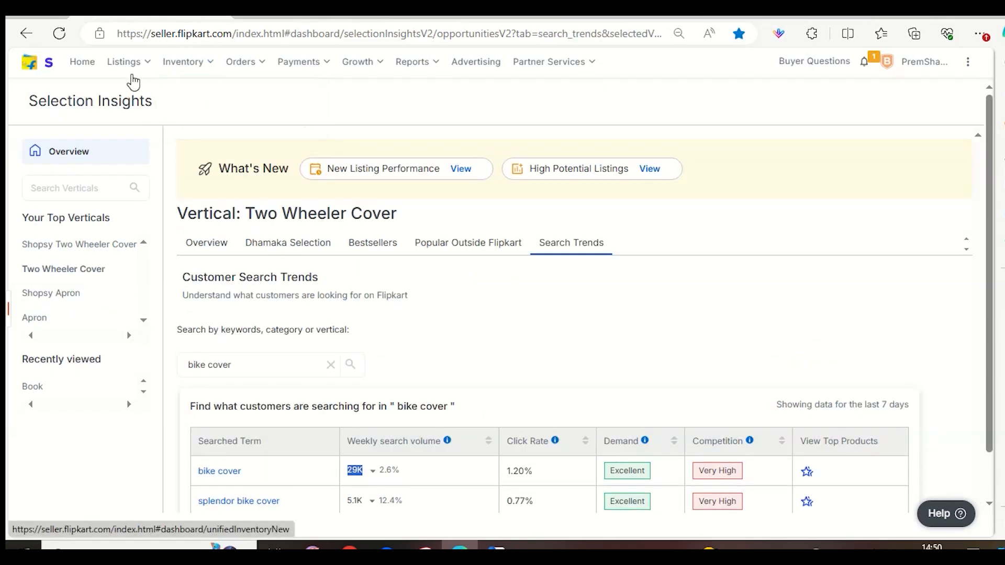
pyautogui.moveTo(126, 63)
pyautogui.click(152, 95)
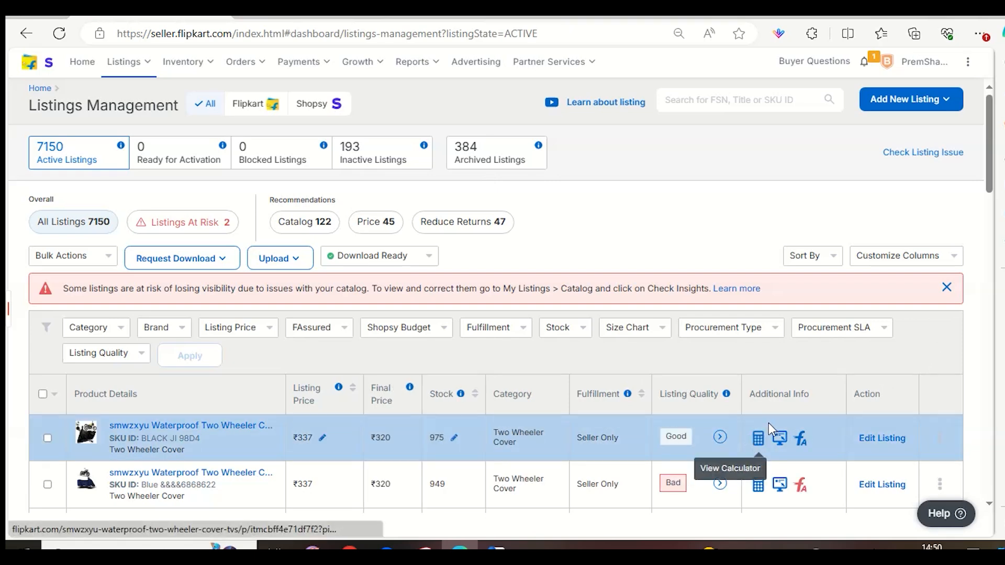
# Open the price calculator for the BLACK JI 98D4 two wheeler cover and examine its full settlement details, including fees, taxes and national bank settlement.
pyautogui.click(760, 439)
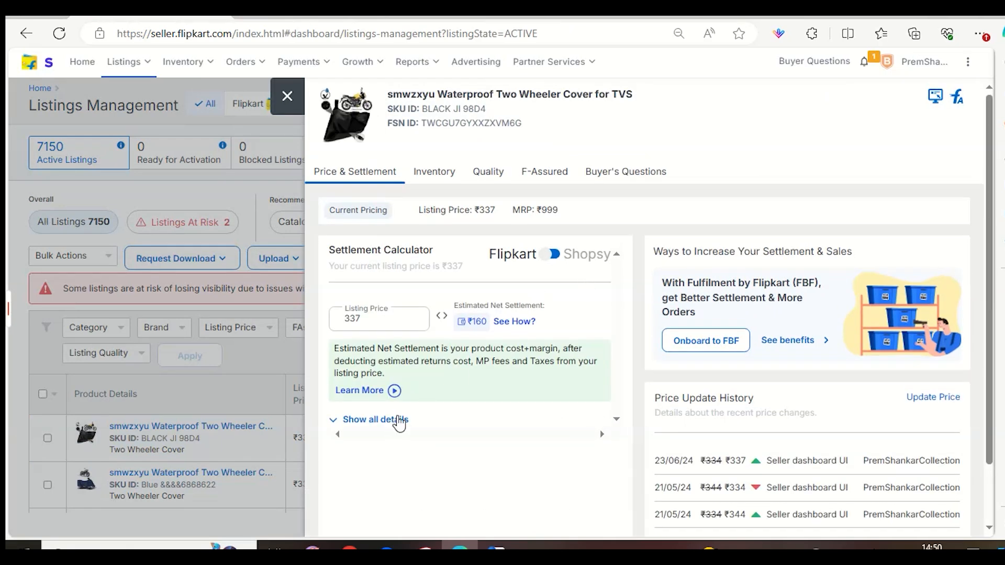
pyautogui.click(344, 420)
pyautogui.scroll(-3, 435, 400)
pyautogui.scroll(3, 437, 377)
pyautogui.scroll(-2, 450, 348)
pyautogui.scroll(2, 458, 344)
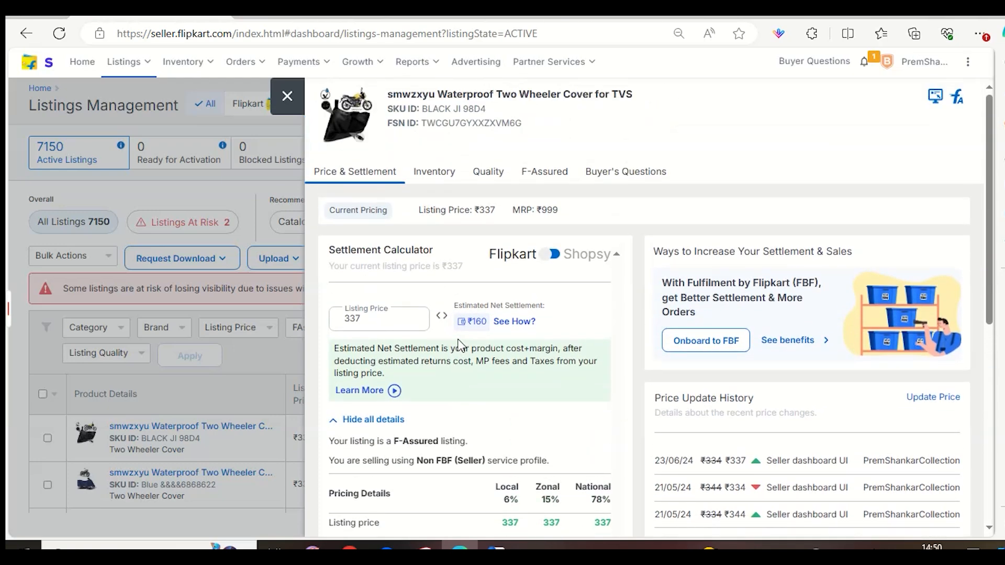
pyautogui.scroll(-4, 459, 346)
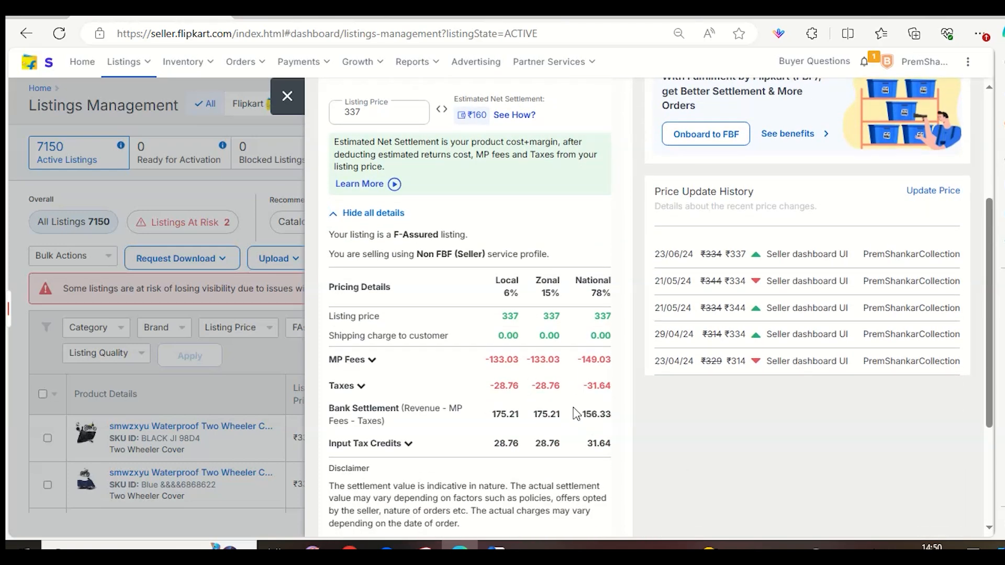
pyautogui.moveTo(582, 414); pyautogui.dragTo(596, 414)
pyautogui.scroll(1, 544, 320)
pyautogui.scroll(2, 545, 321)
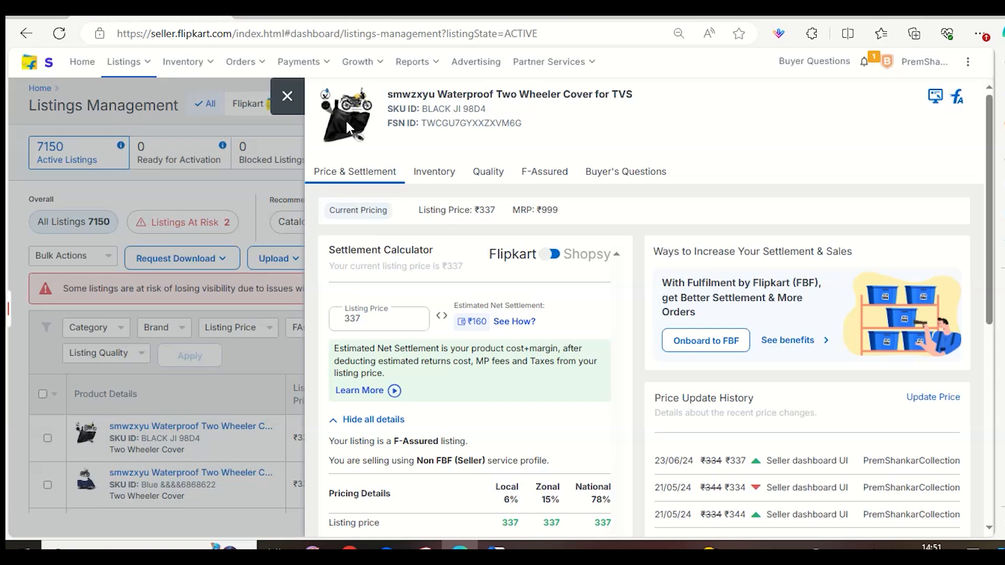
# Recheck the bank settlement row for local, zonal and national orders, and close the listing's price details.
pyautogui.scroll(-5, 729, 174)
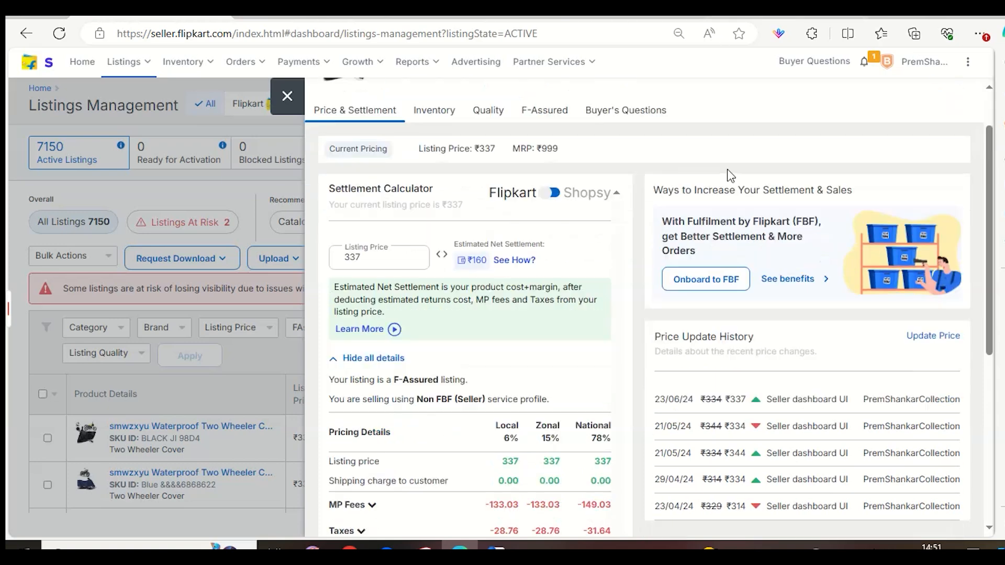
pyautogui.click(592, 299)
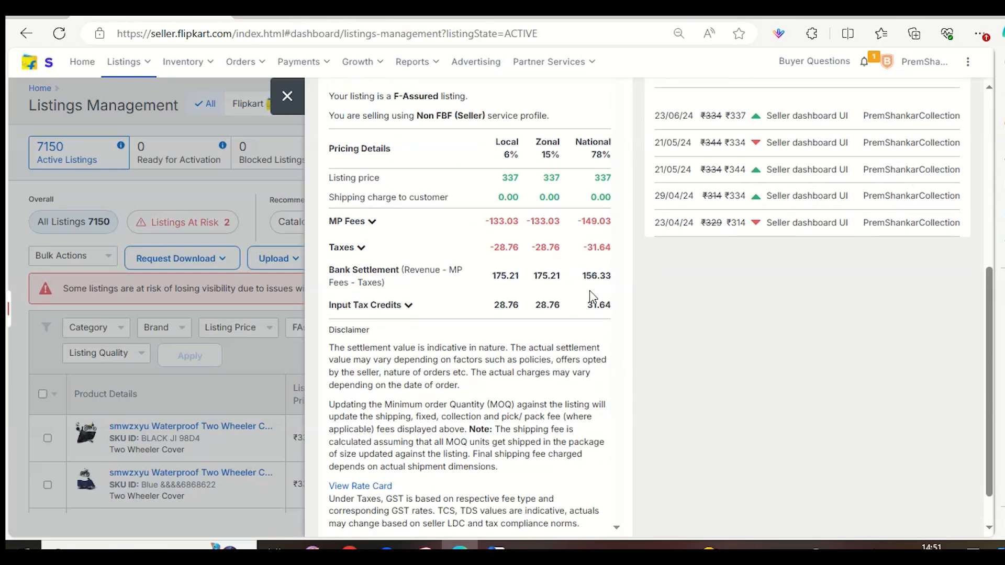
pyautogui.moveTo(589, 275); pyautogui.dragTo(628, 287)
pyautogui.click(626, 287)
pyautogui.moveTo(476, 283); pyautogui.dragTo(714, 268)
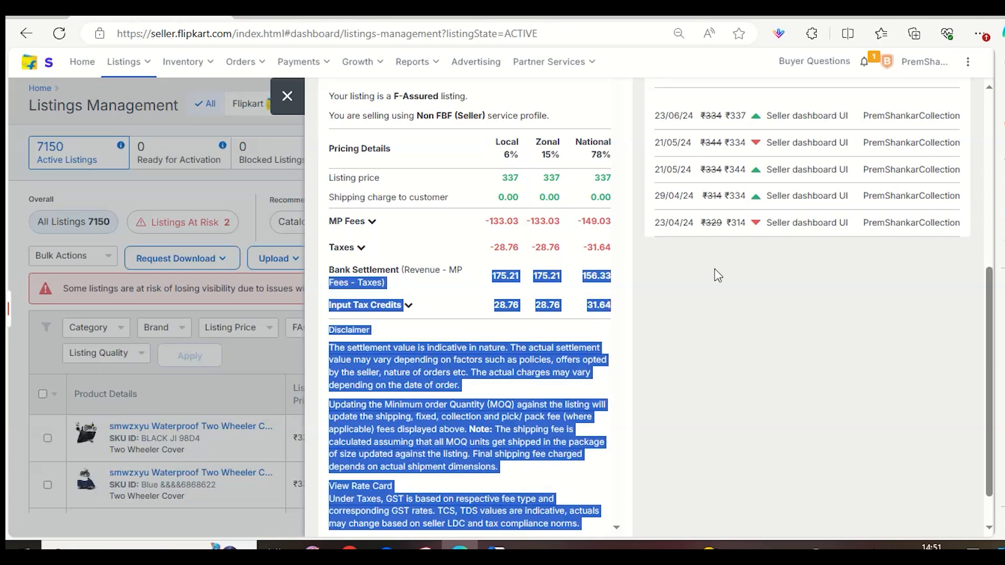
pyautogui.click(592, 274)
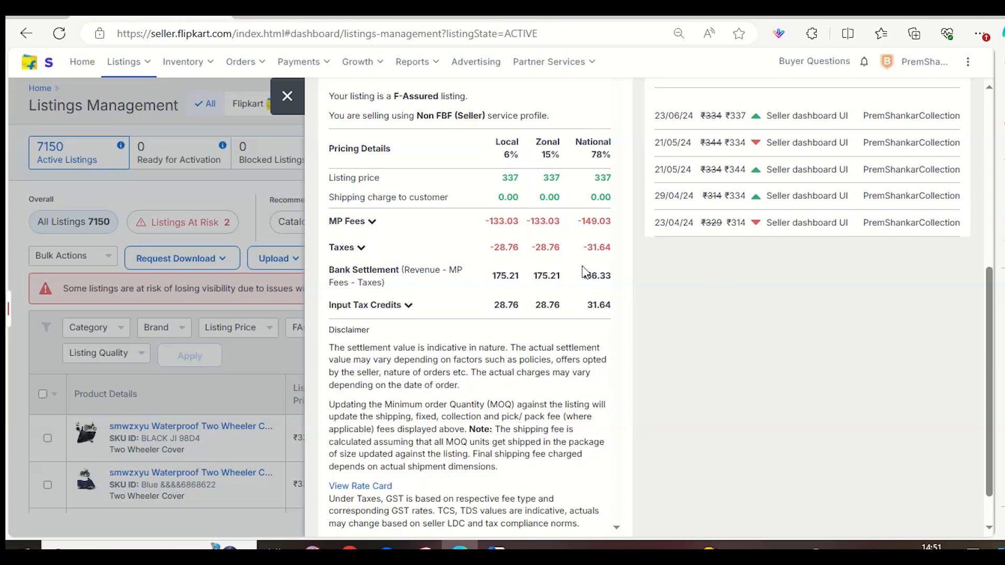
pyautogui.click(287, 96)
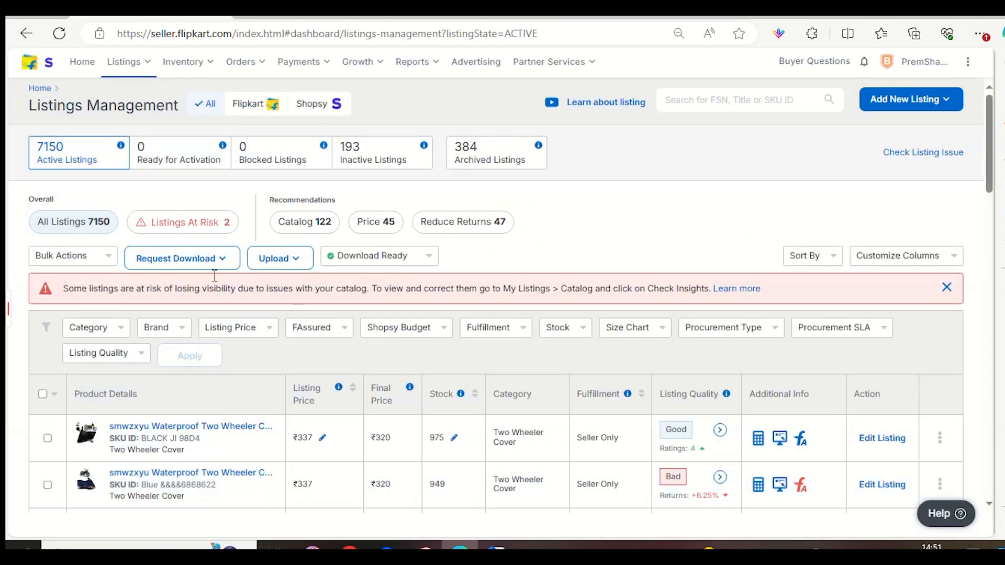
# View the previous payments list, and open the payments overview to review the upcoming payments.
pyautogui.moveTo(301, 63)
pyautogui.click(302, 125)
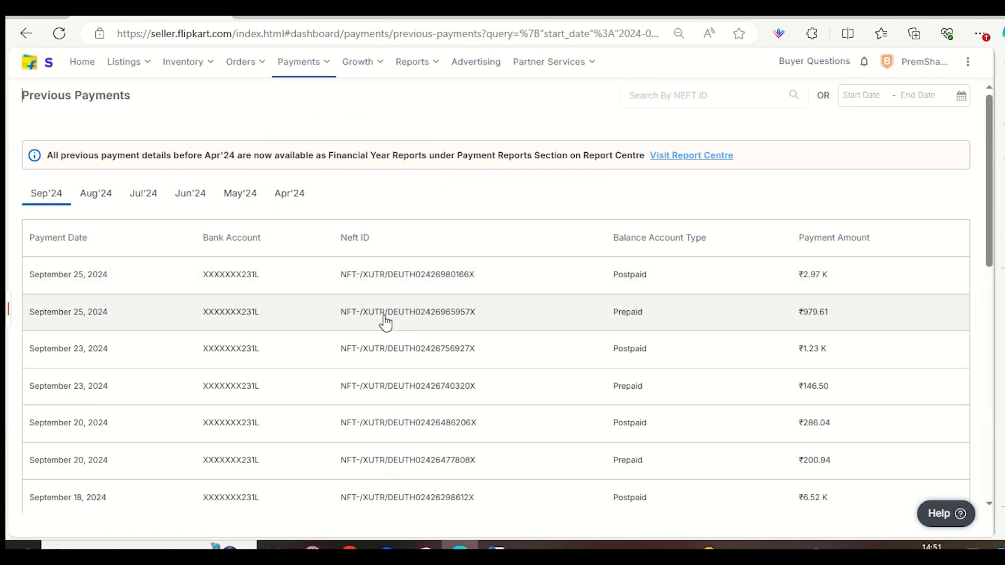
pyautogui.moveTo(299, 64)
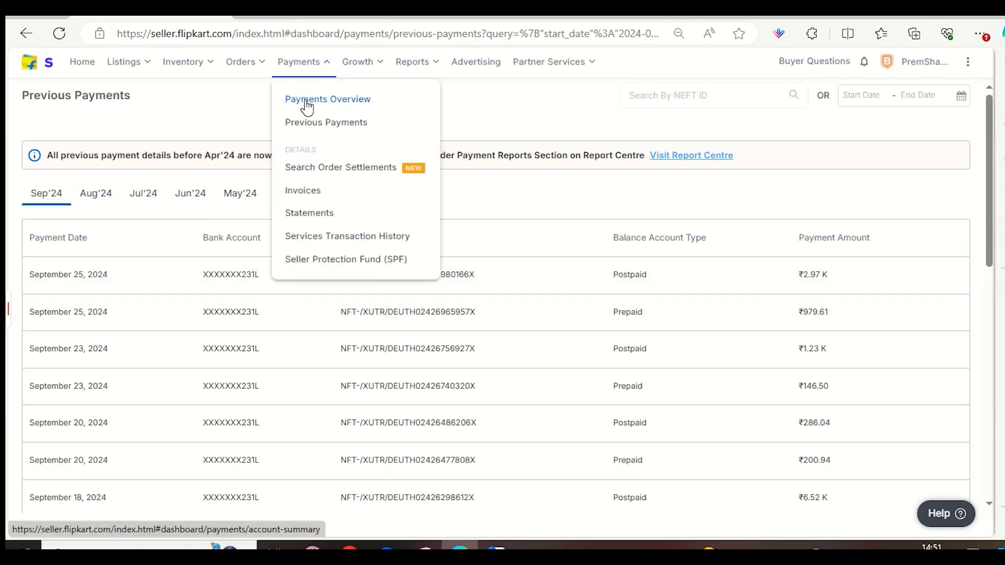
pyautogui.click(306, 101)
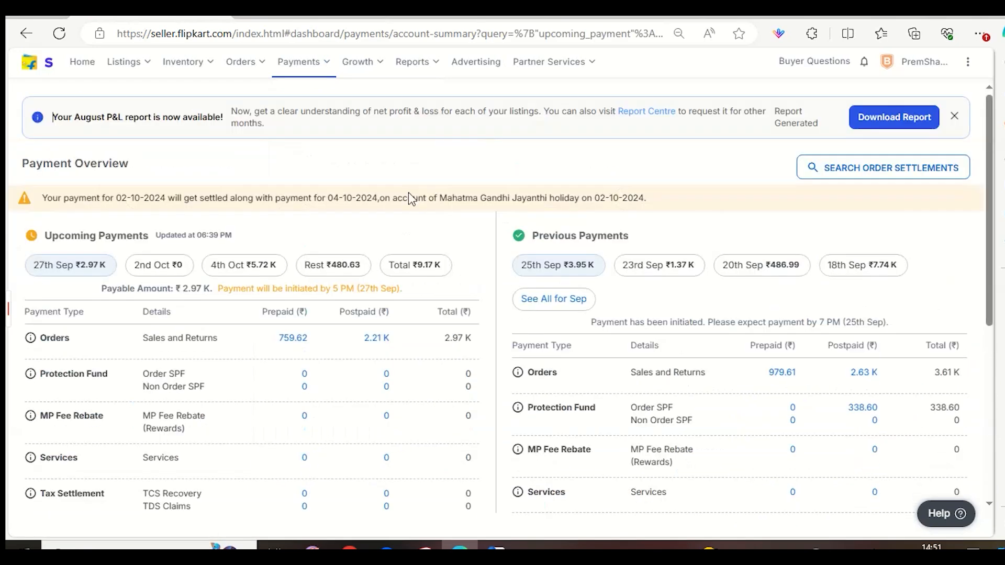
pyautogui.scroll(-3, 270, 348)
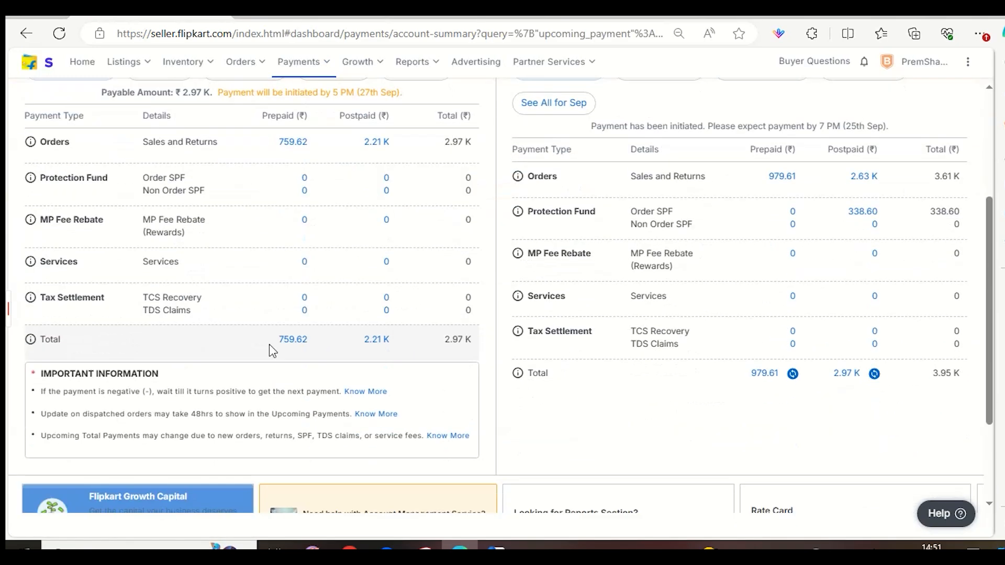
# Try to load the postpaid payment details for 27th Sep, reload the page, and return to the payments overview.
pyautogui.click(363, 342)
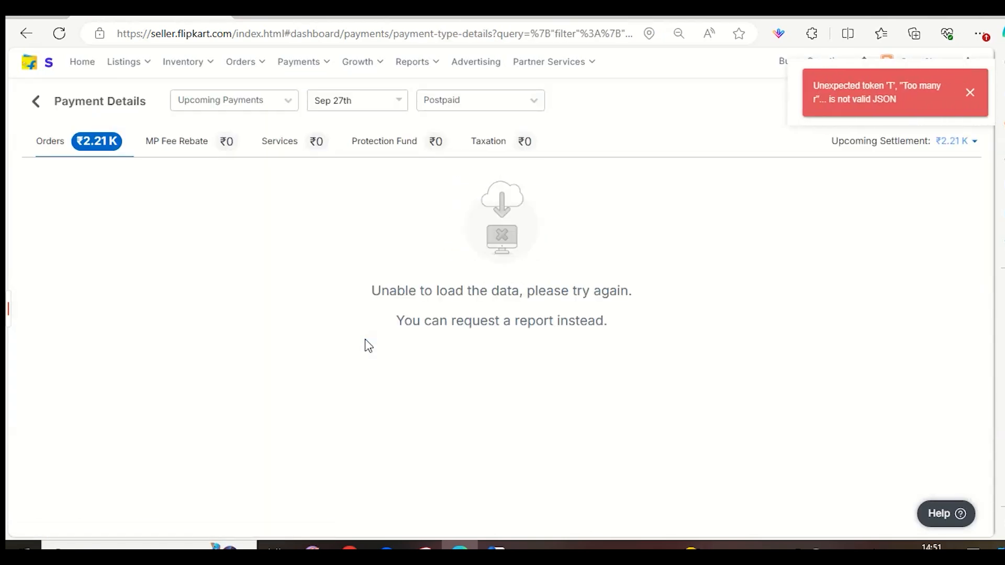
pyautogui.click(57, 36)
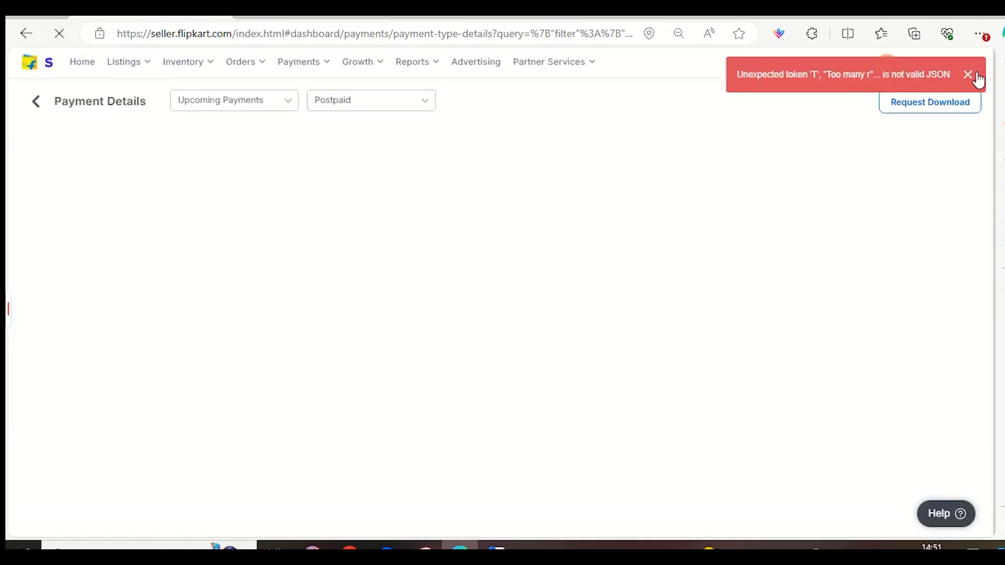
pyautogui.click(969, 79)
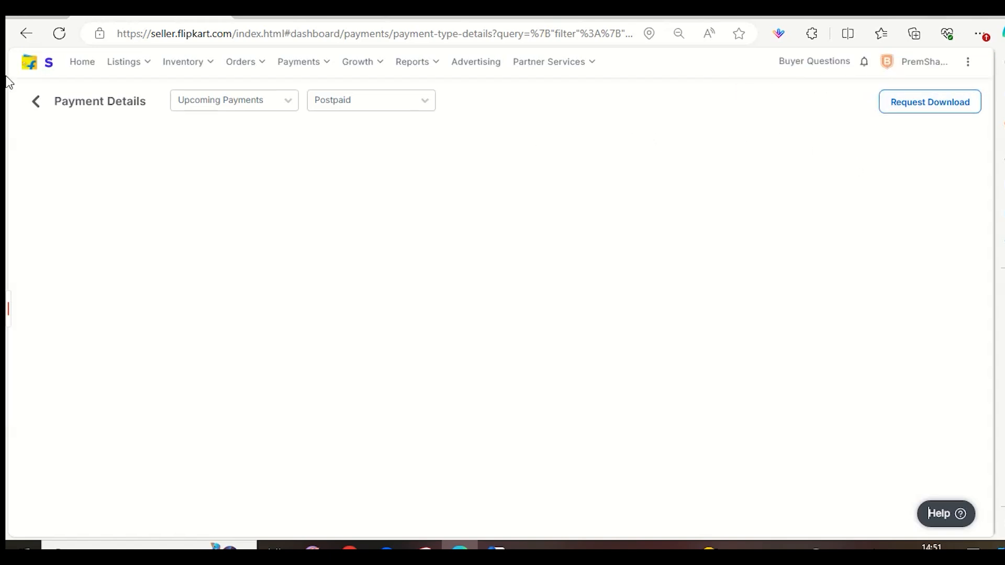
pyautogui.click(400, 105)
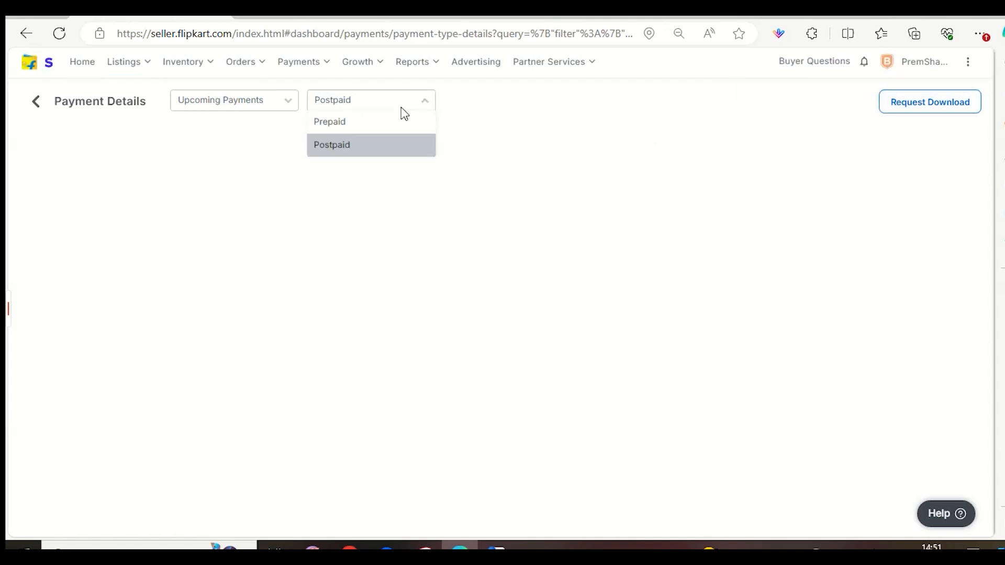
pyautogui.click(372, 122)
pyautogui.click(43, 104)
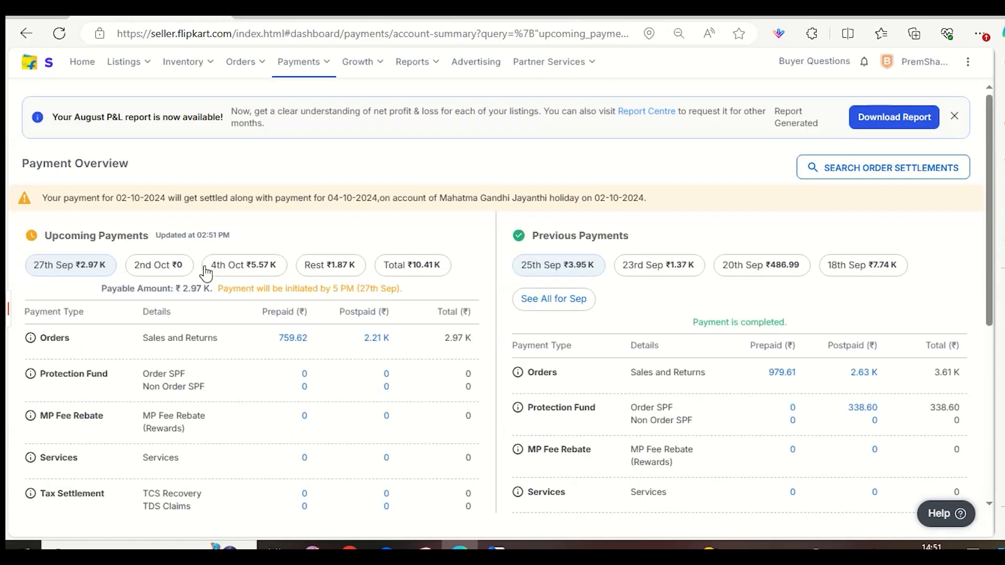
# Open the prepaid order payments for 27th Sep, dismiss the error notice and examine the listed orders.
pyautogui.scroll(-3, 341, 332)
pyautogui.click(303, 338)
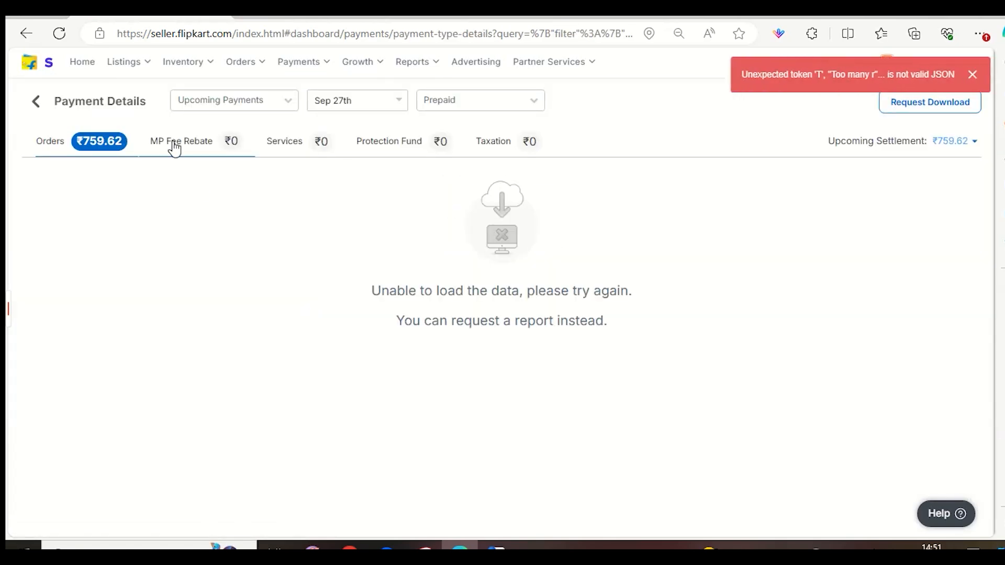
pyautogui.click(109, 143)
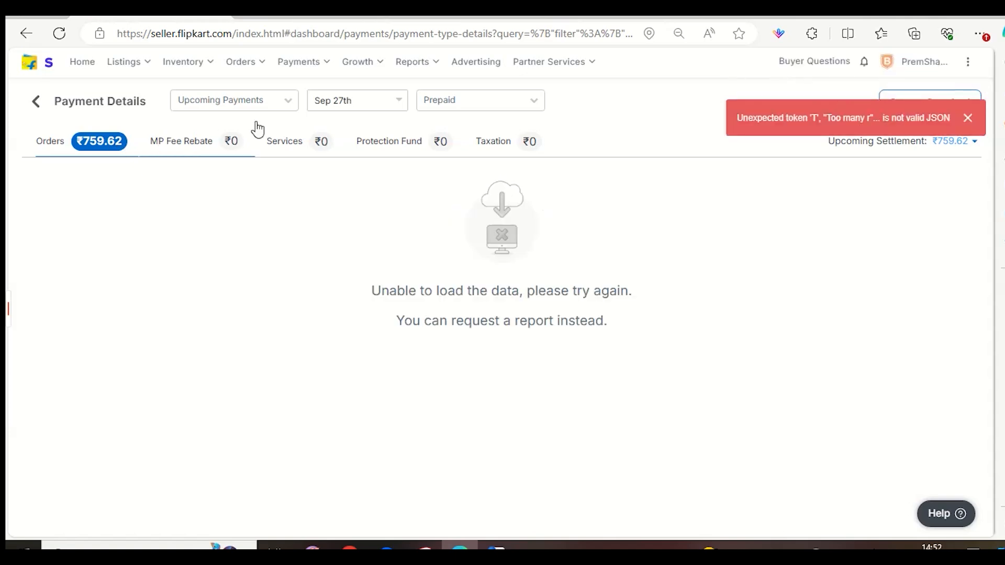
pyautogui.click(967, 119)
pyautogui.scroll(-2, 870, 275)
pyautogui.scroll(-2, 731, 313)
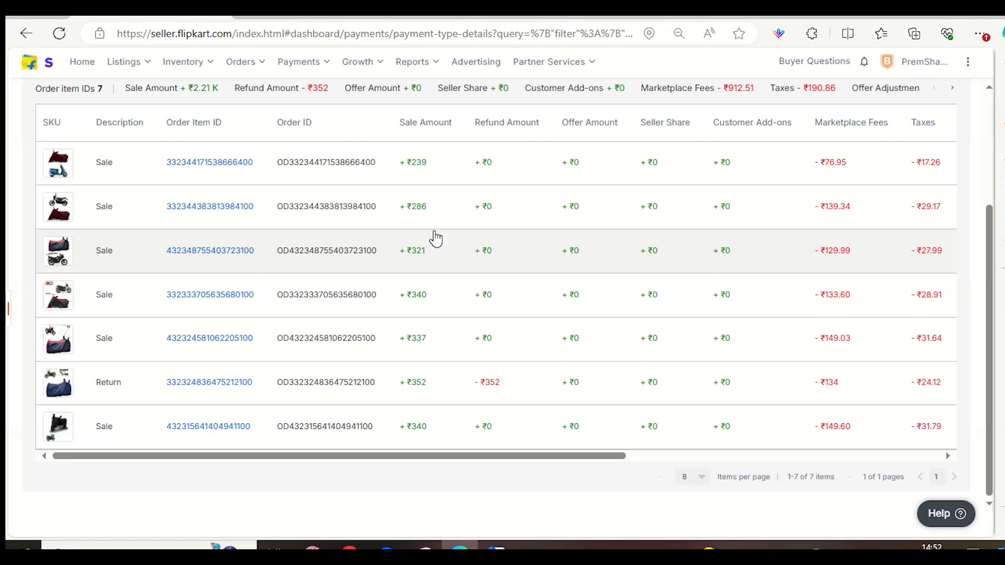
pyautogui.scroll(1, 244, 223)
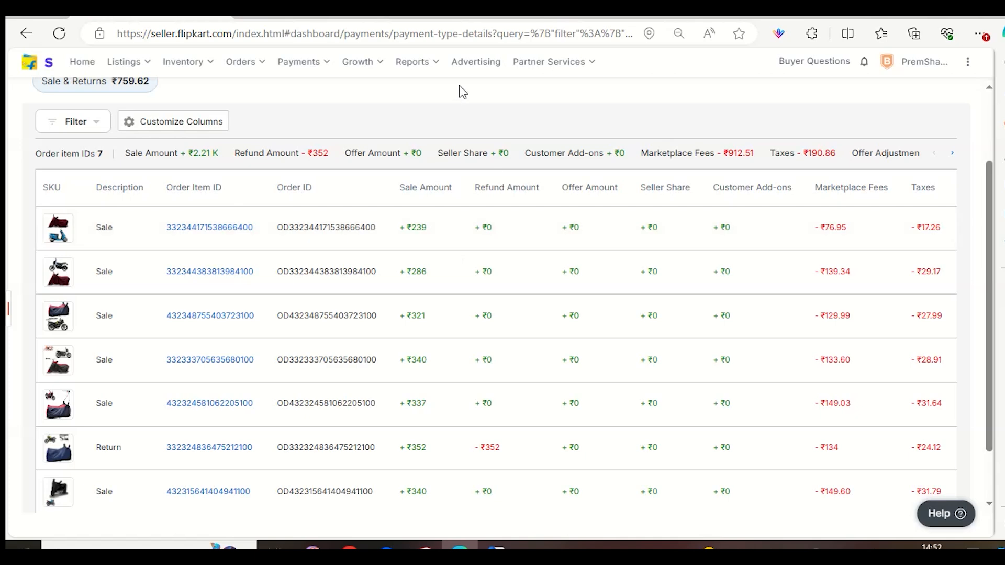
# Open and close the first order's settlement details, and review the fees, taxes, settlement amounts and due dates of all listed orders.
pyautogui.doubleClick(411, 228)
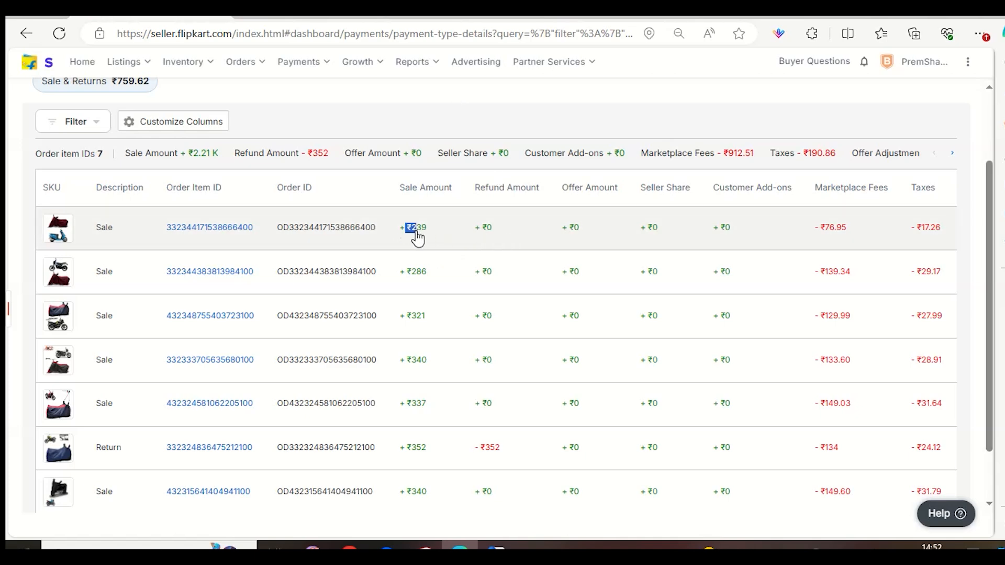
pyautogui.click(449, 241)
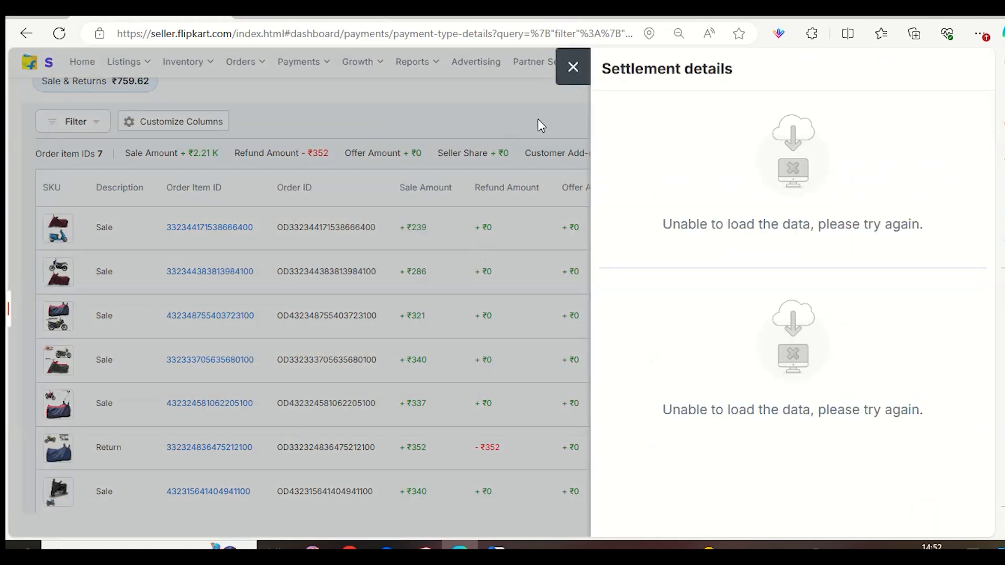
pyautogui.click(573, 67)
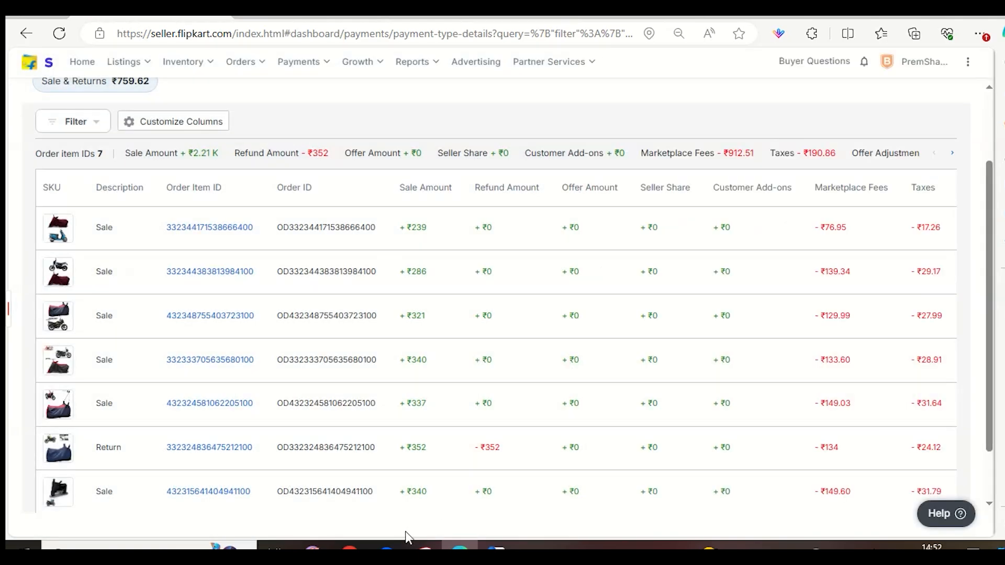
pyautogui.scroll(-1, 684, 415)
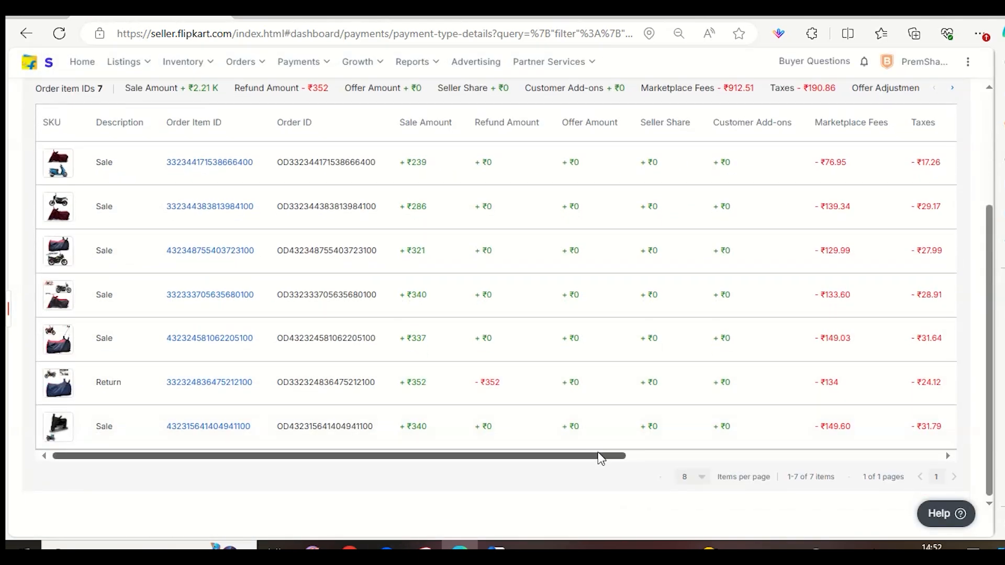
pyautogui.moveTo(600, 458); pyautogui.dragTo(916, 462)
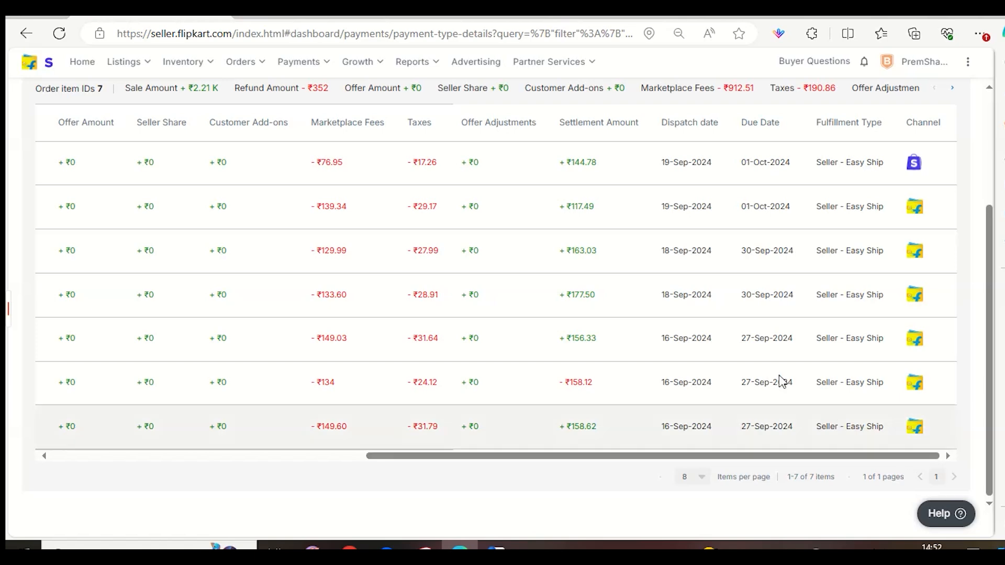
pyautogui.scroll(2, 613, 289)
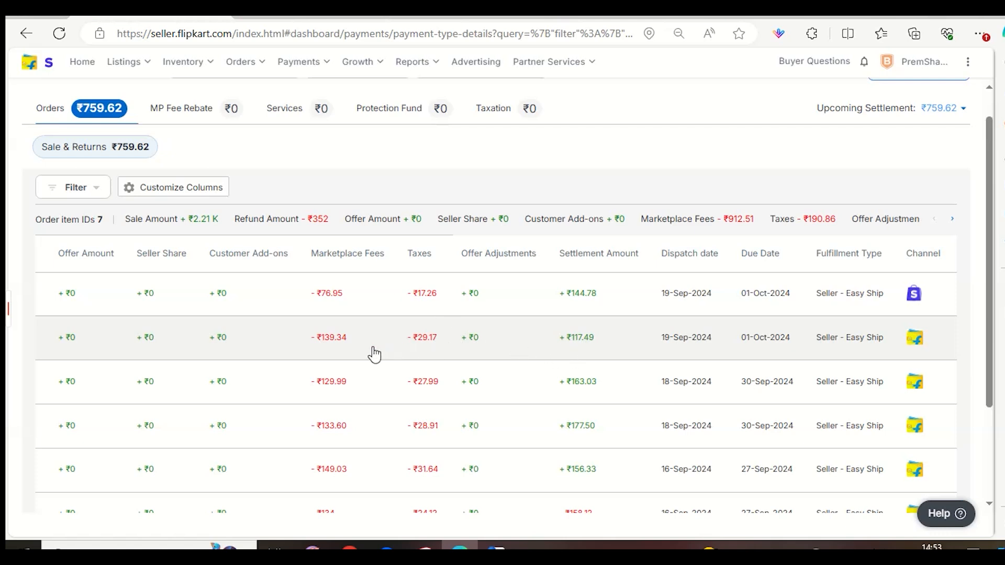
# View the second order's settlement details, close them, and compare the sale amounts with the marketplace fees and settlement amounts.
pyautogui.moveTo(294, 345); pyautogui.dragTo(447, 350)
pyautogui.click(346, 320)
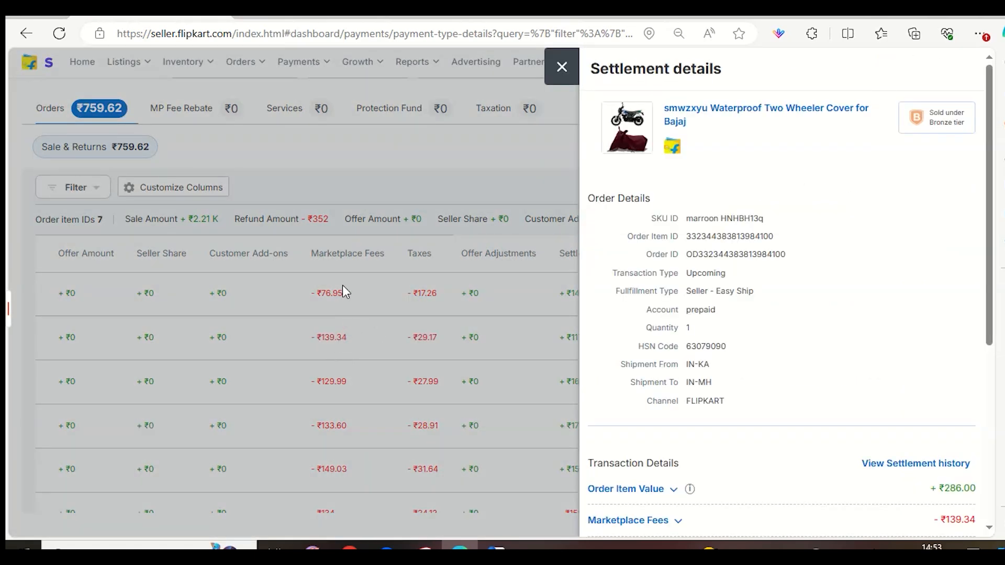
pyautogui.click(561, 67)
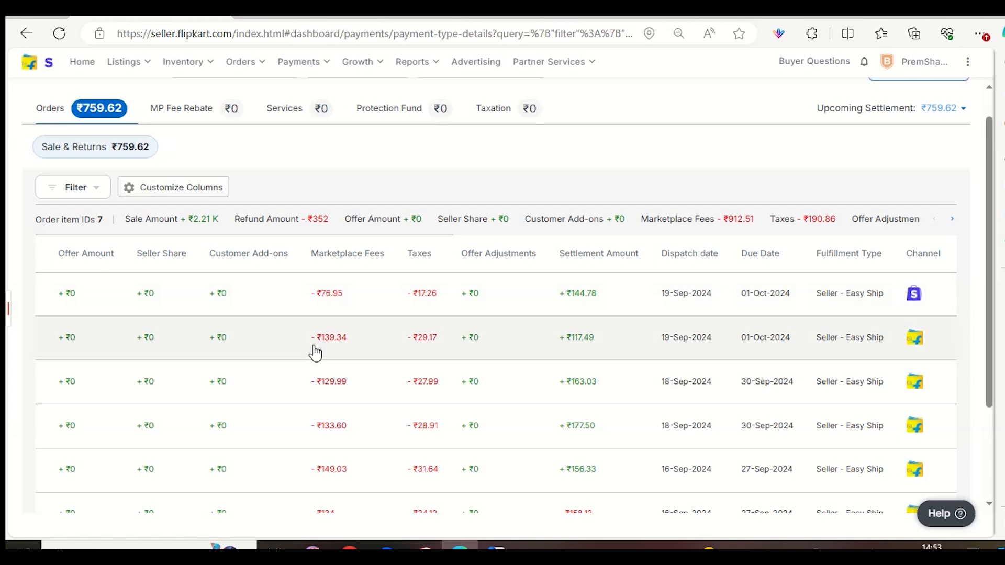
pyautogui.scroll(-3, 367, 339)
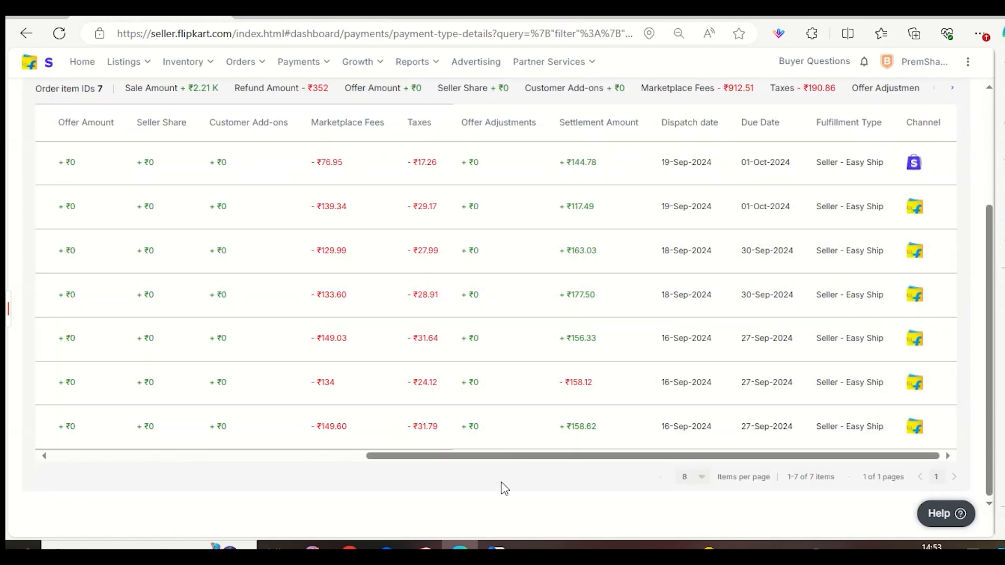
pyautogui.moveTo(502, 460); pyautogui.dragTo(305, 457)
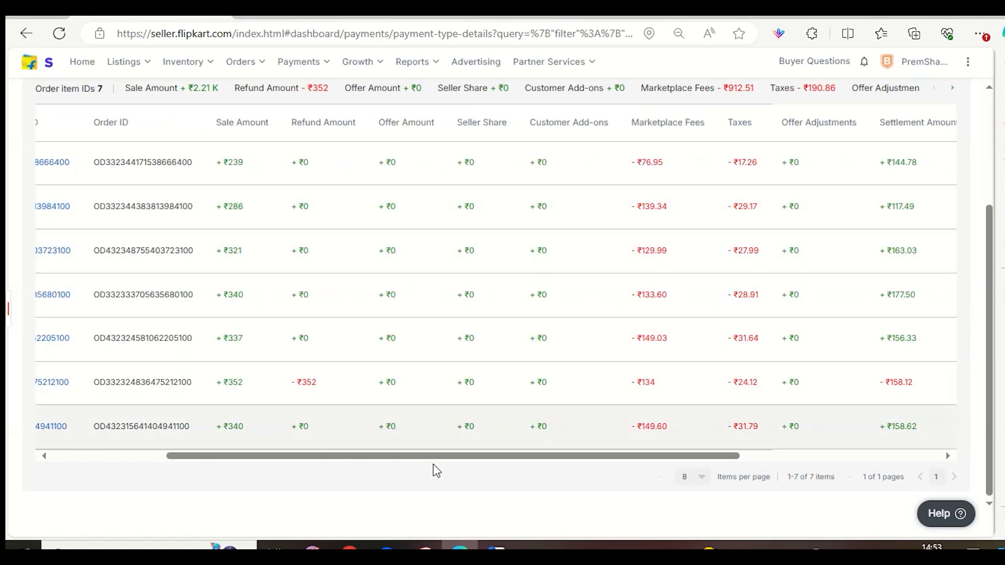
# Check the settlement amounts, dispatch dates and due dates of the prepaid orders, and open the seller's active listings.
pyautogui.moveTo(435, 458); pyautogui.dragTo(644, 455)
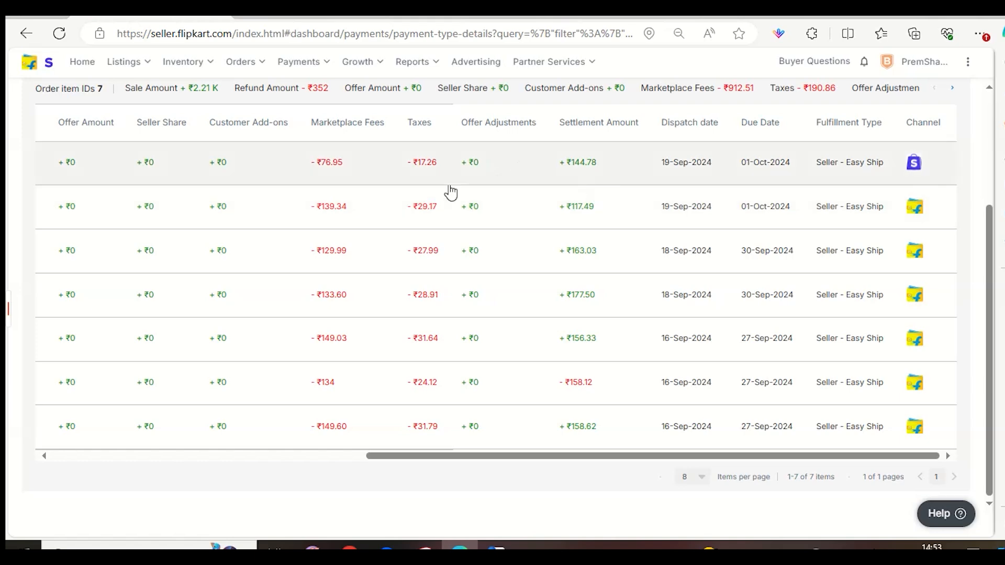
pyautogui.moveTo(142, 63)
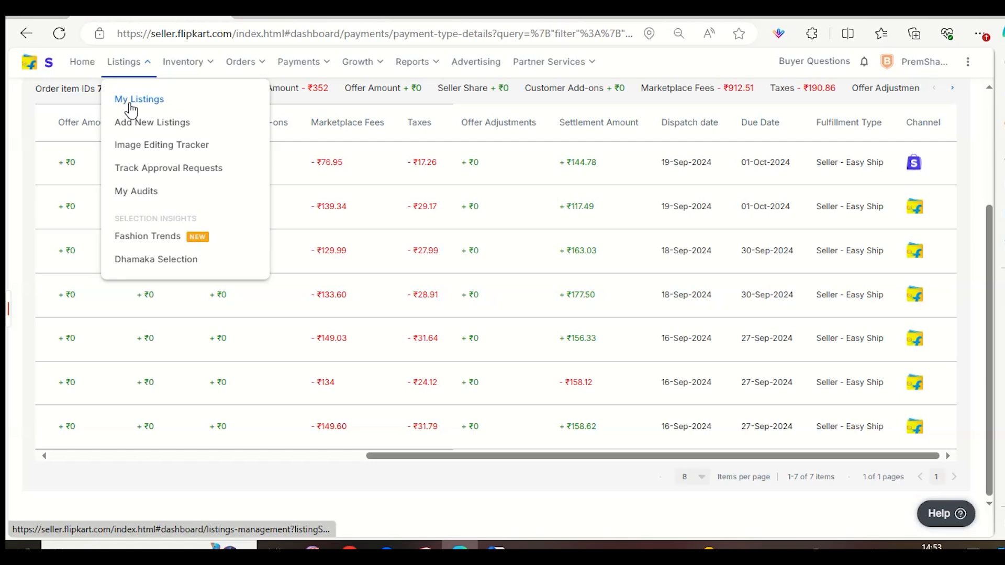
pyautogui.click(128, 103)
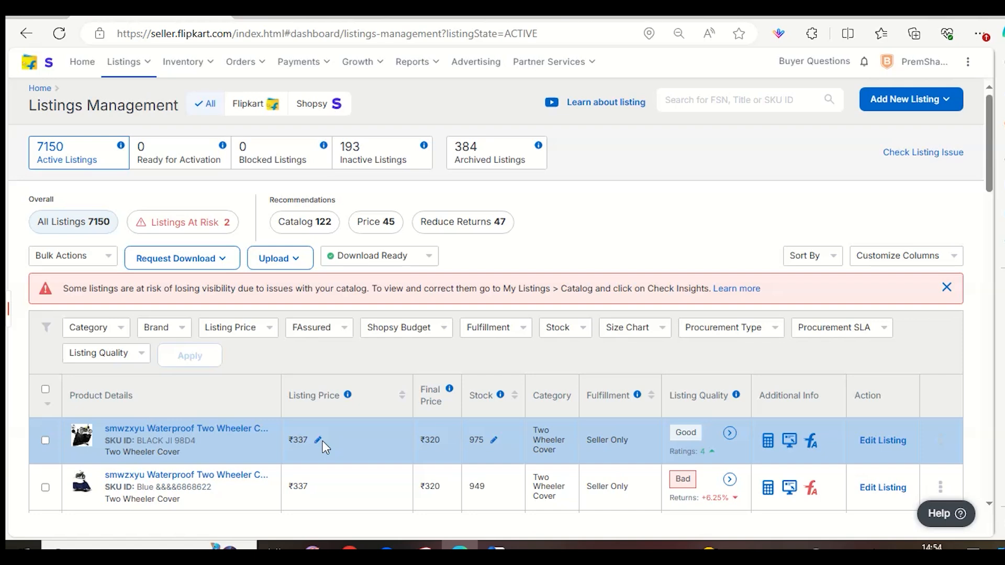
# Show more active listings per page and review their listing prices, final prices, stock and listing quality.
pyautogui.scroll(-9, 327, 322)
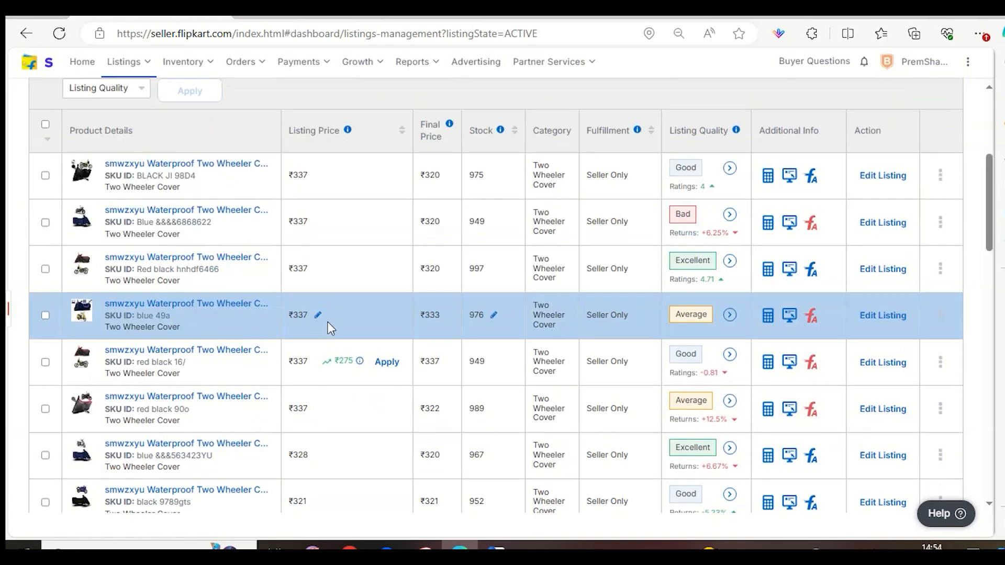
pyautogui.scroll(-5, 473, 344)
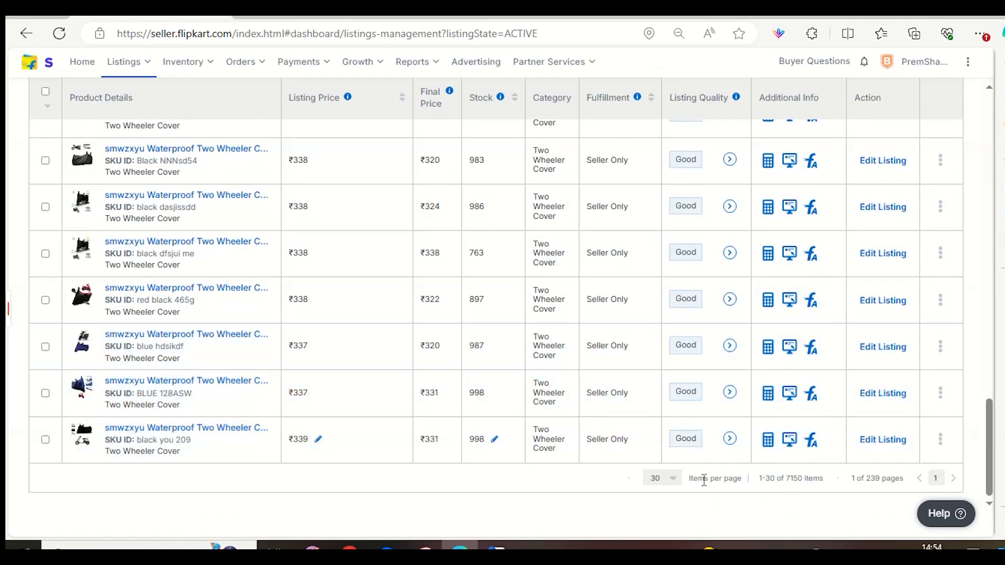
pyautogui.click(673, 478)
pyautogui.click(671, 522)
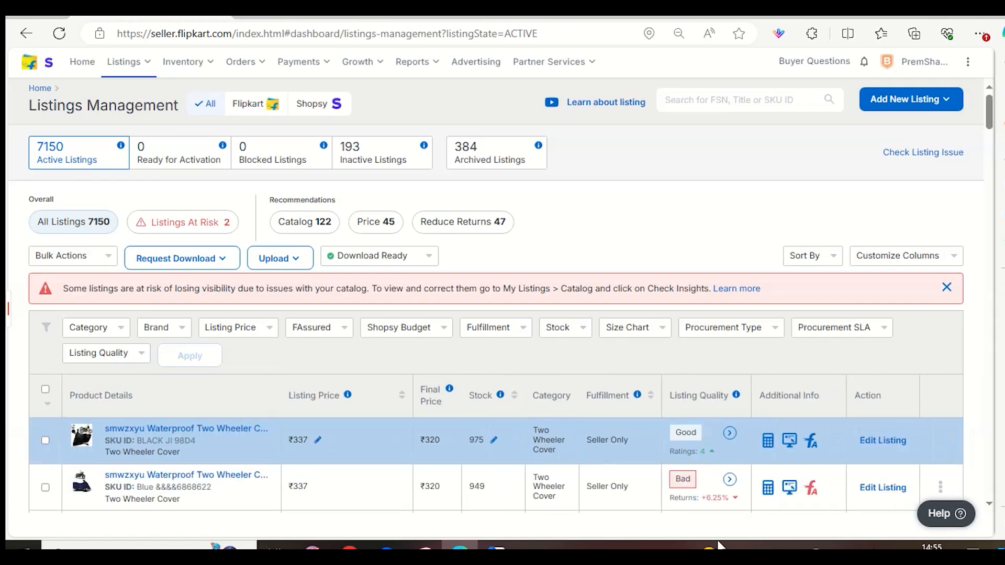
pyautogui.scroll(-10, 652, 429)
pyautogui.scroll(-10, 904, 453)
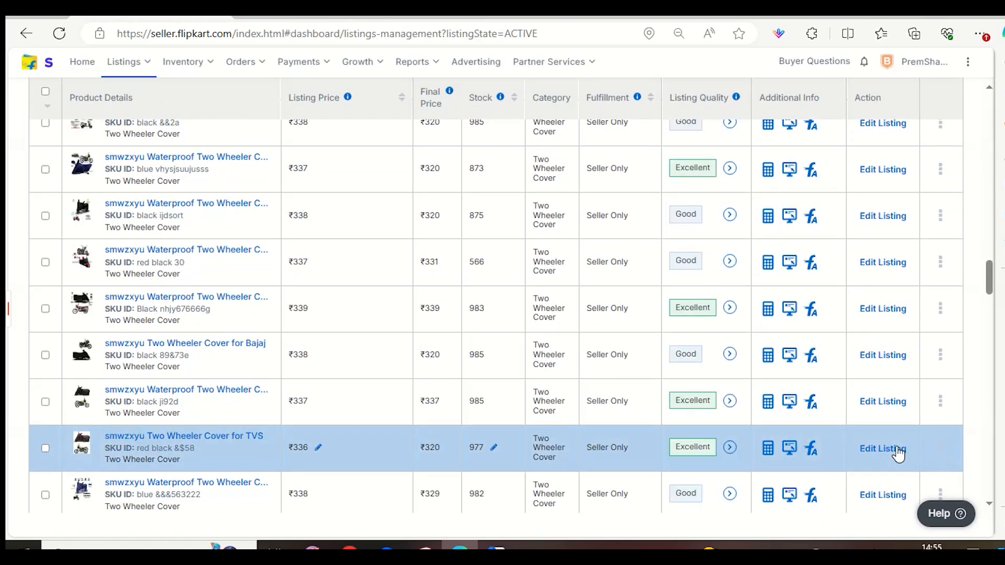